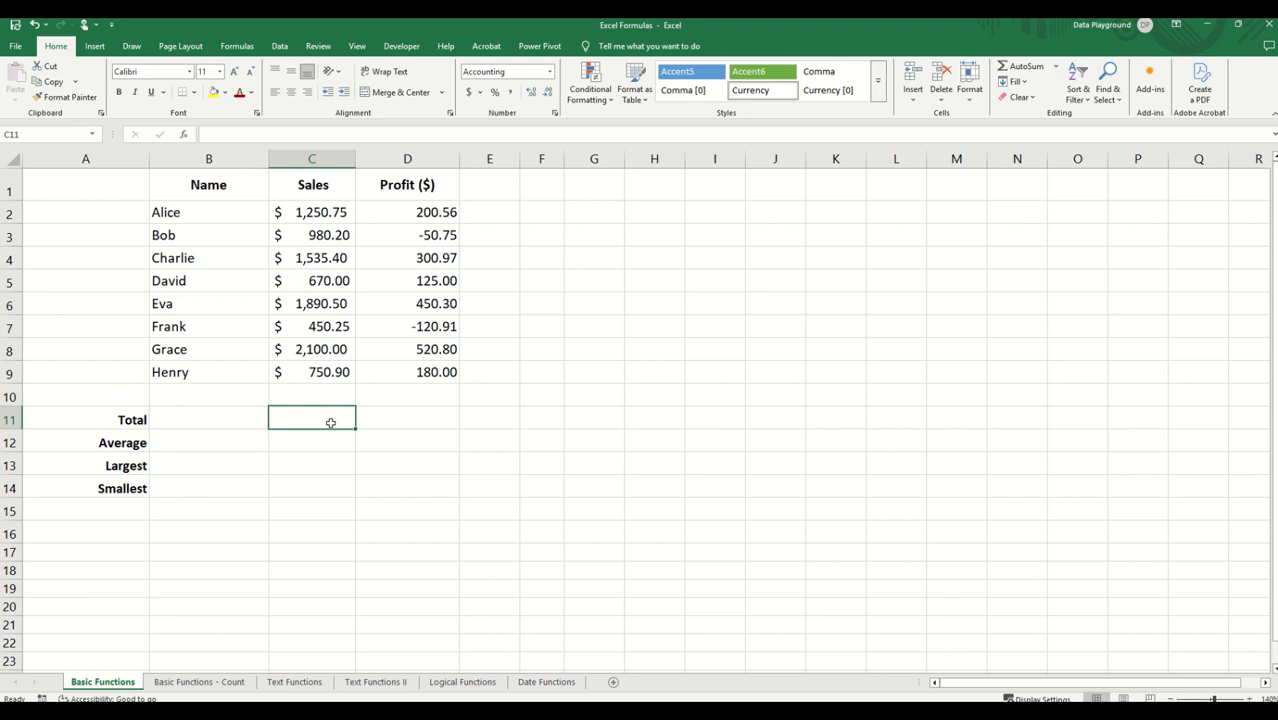
Total the Sales values in C11 with =SUM(C2:C9) and fill the formula across to D11 for Profit.
type("=SUM")
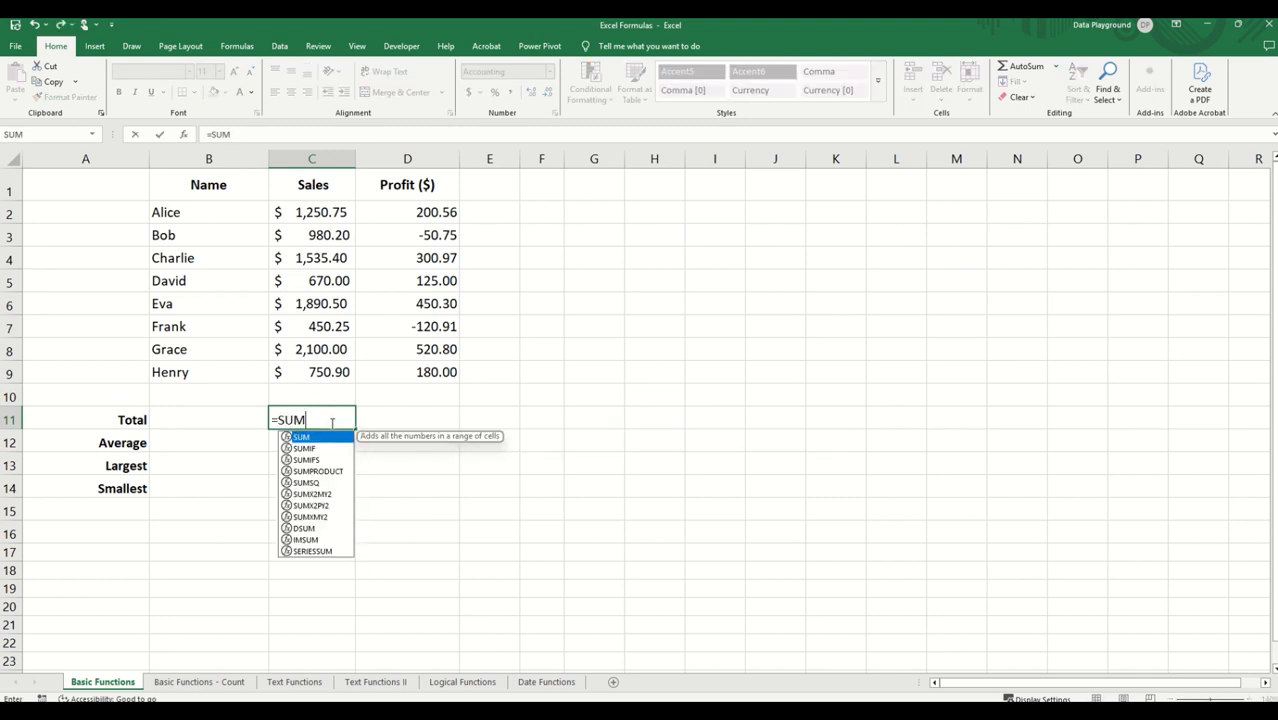
type("(")
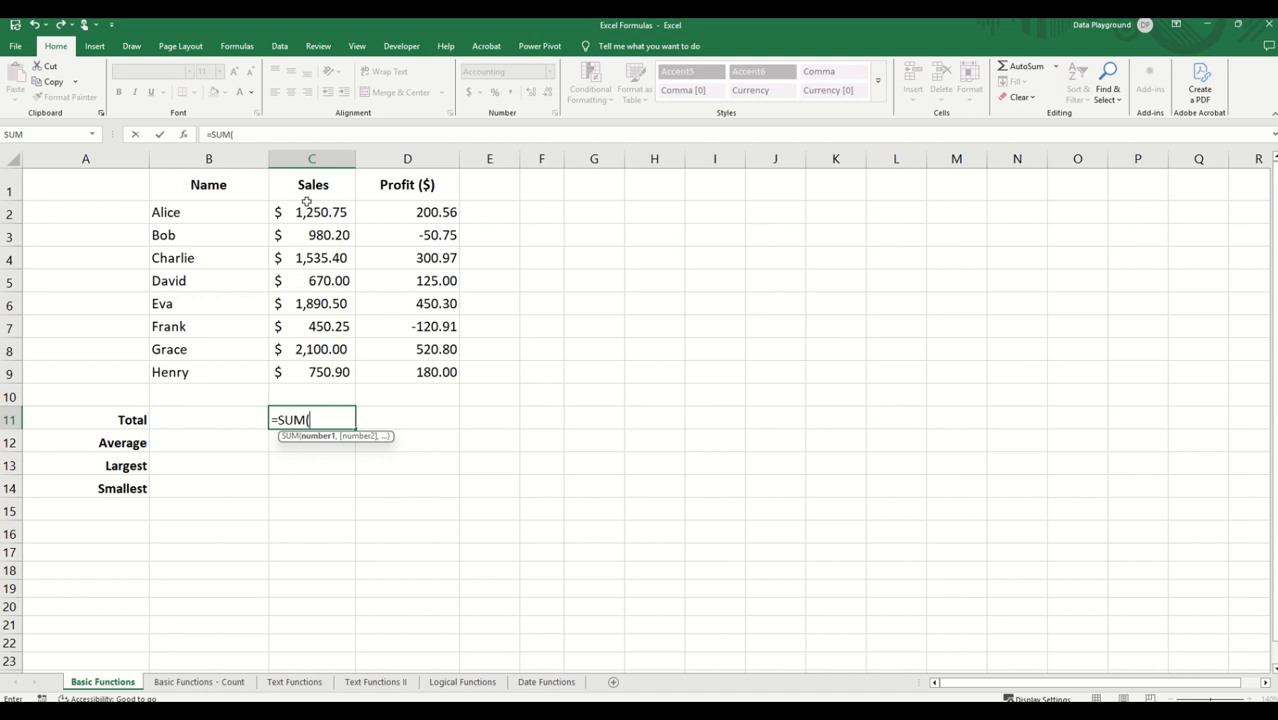
left_click_drag(307, 210, 300, 375)
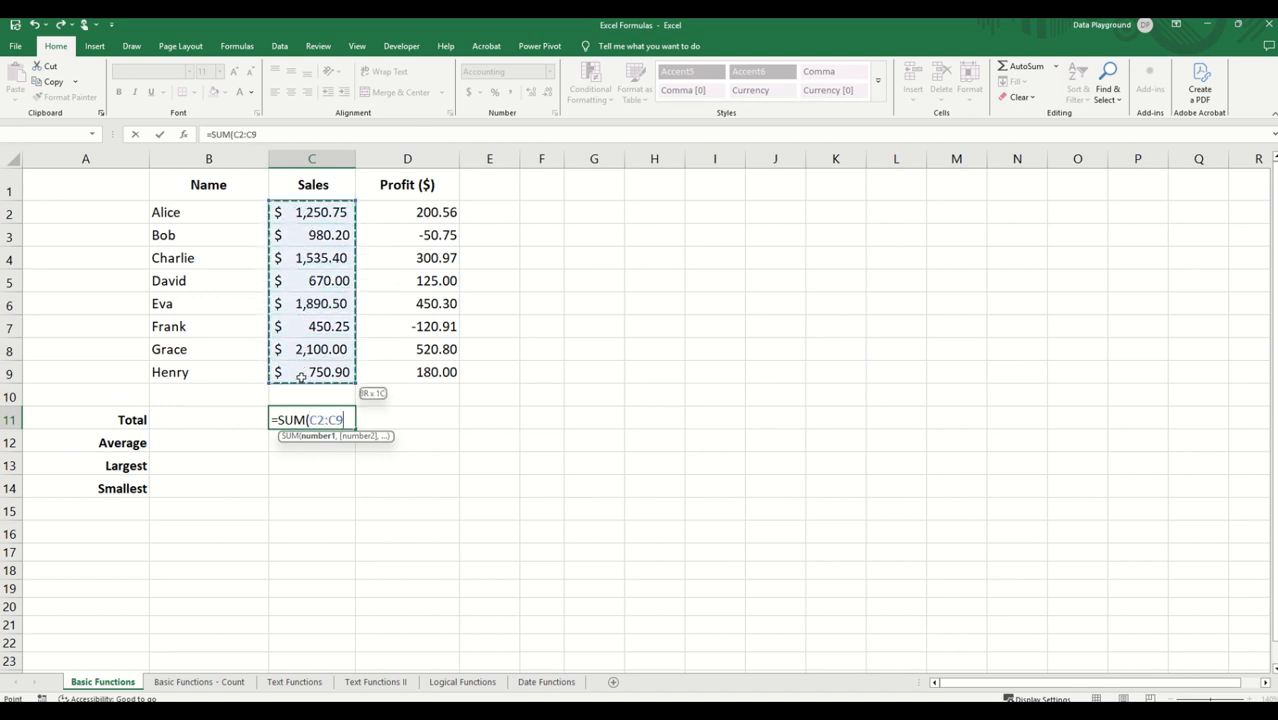
type(")")
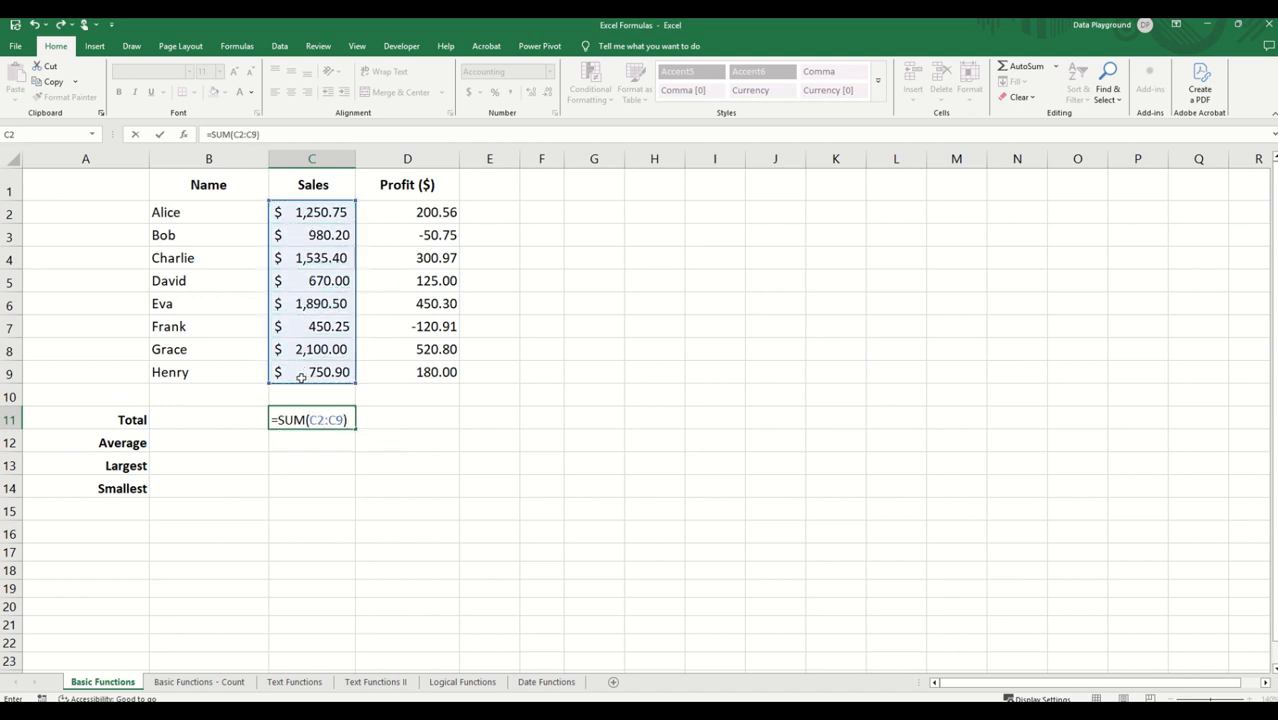
key("Return")
left_click(344, 420)
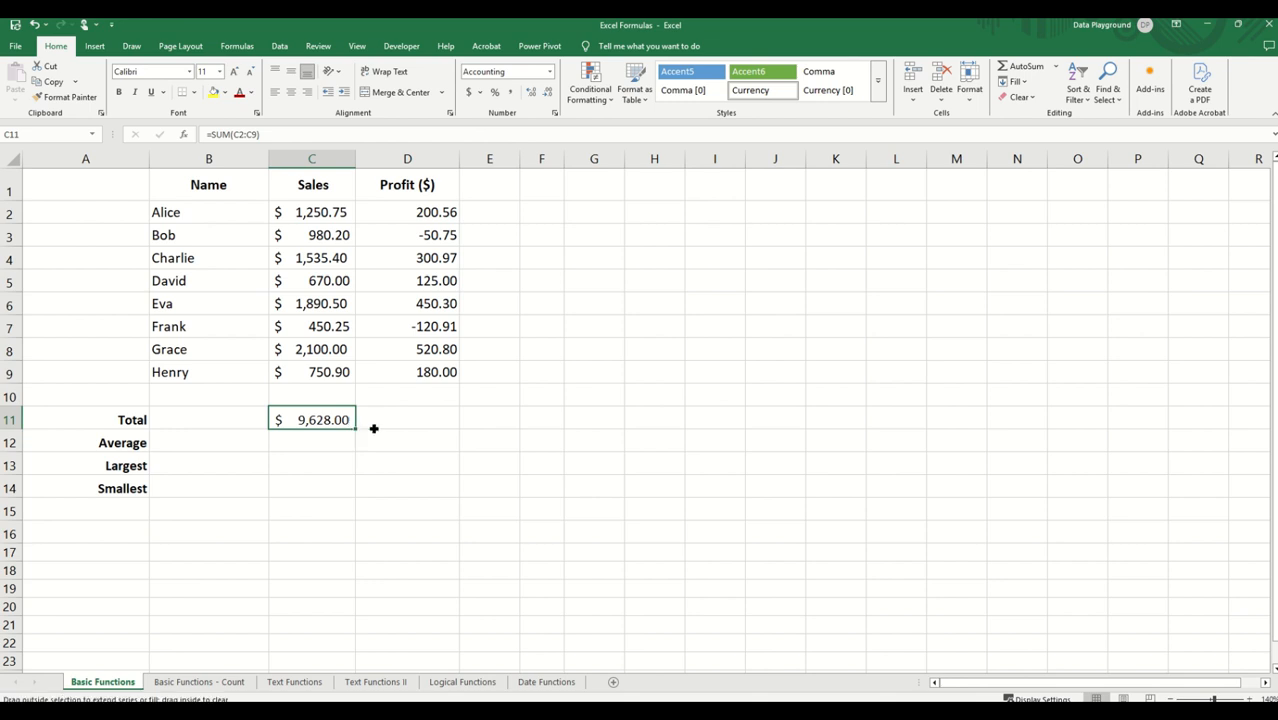
left_click_drag(373, 428, 438, 426)
Average the Sales values in C12 with =AVERAGE(C2:C9) and fill the formula across to D12 for Profit.
left_click(296, 445)
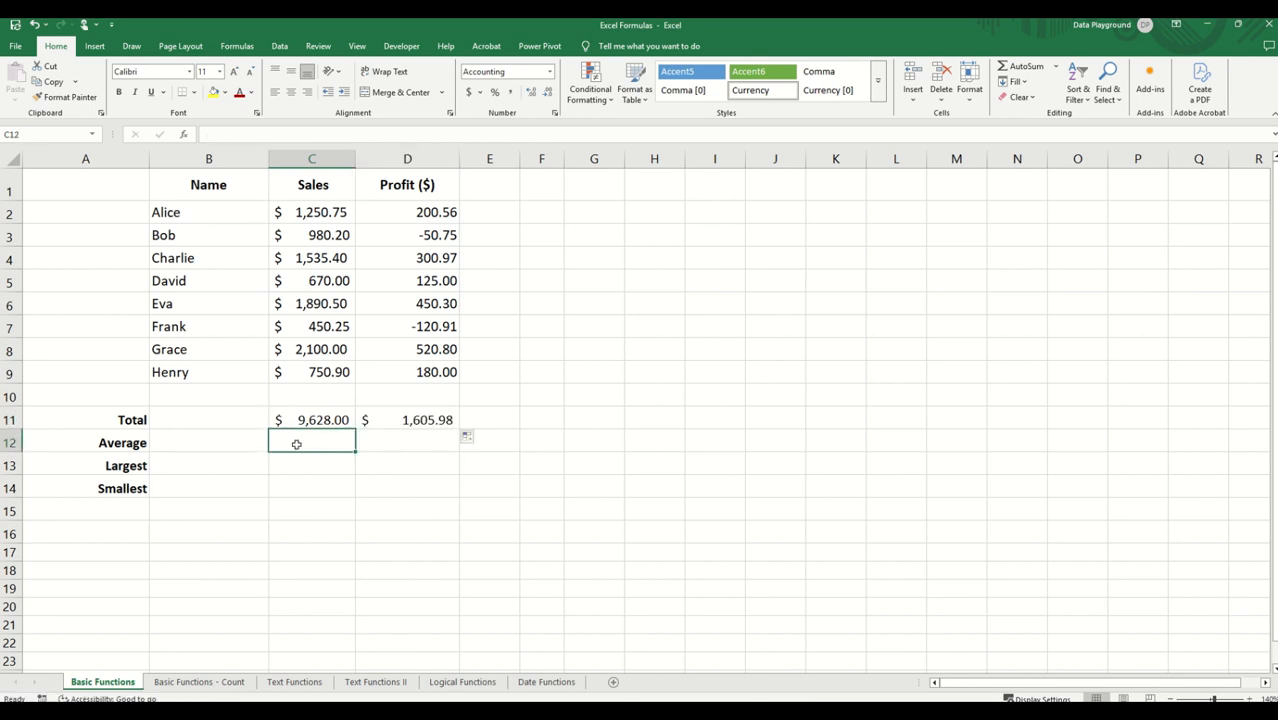
type("=AVE")
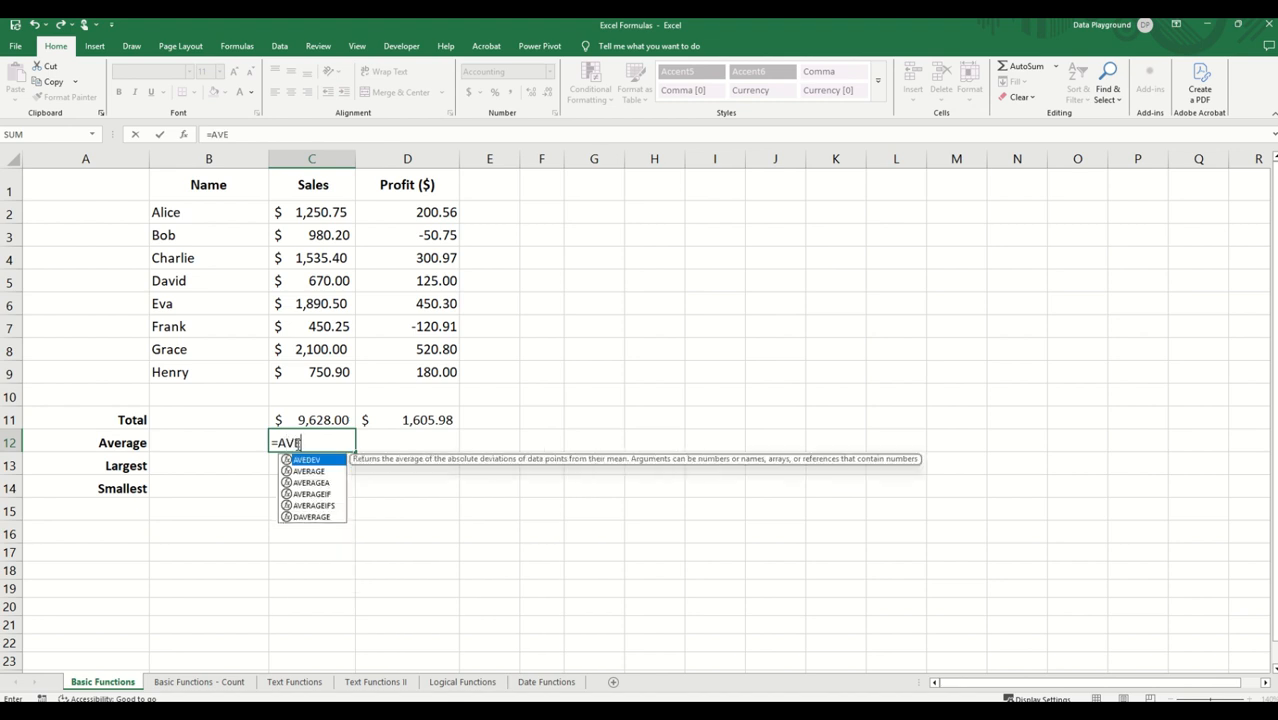
type("A")
key("BackSpace")
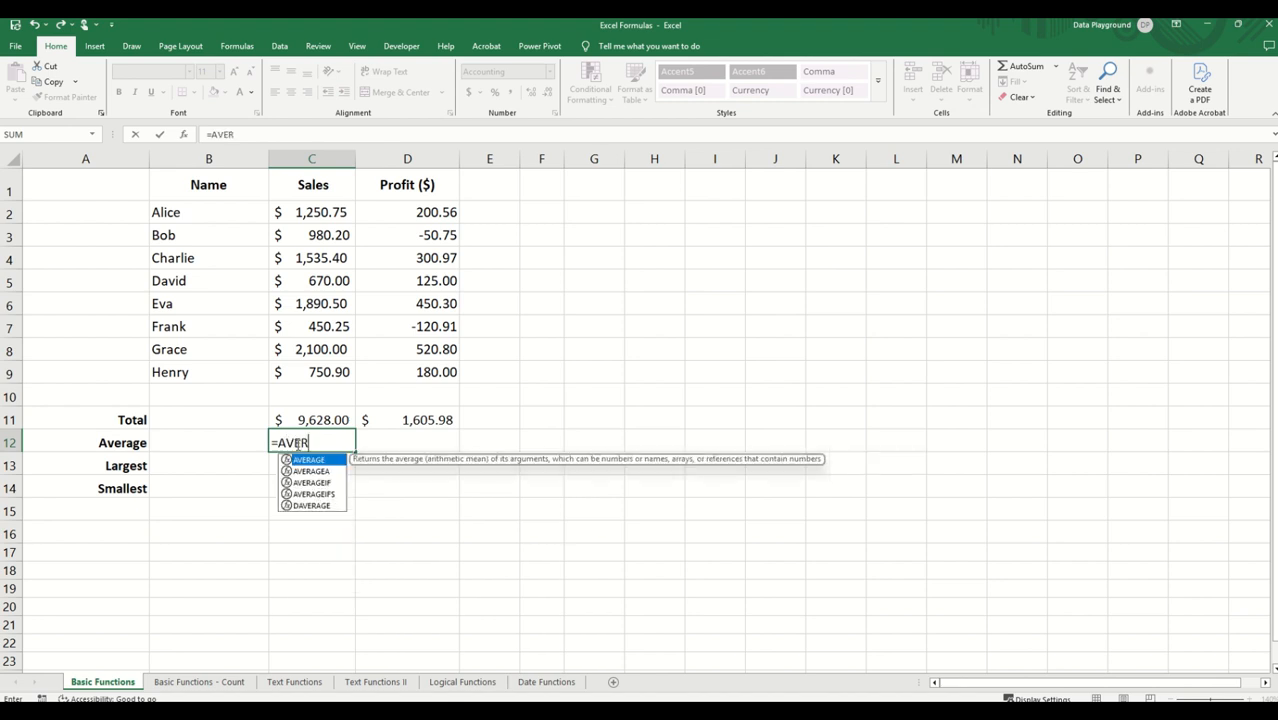
type("RAGE(")
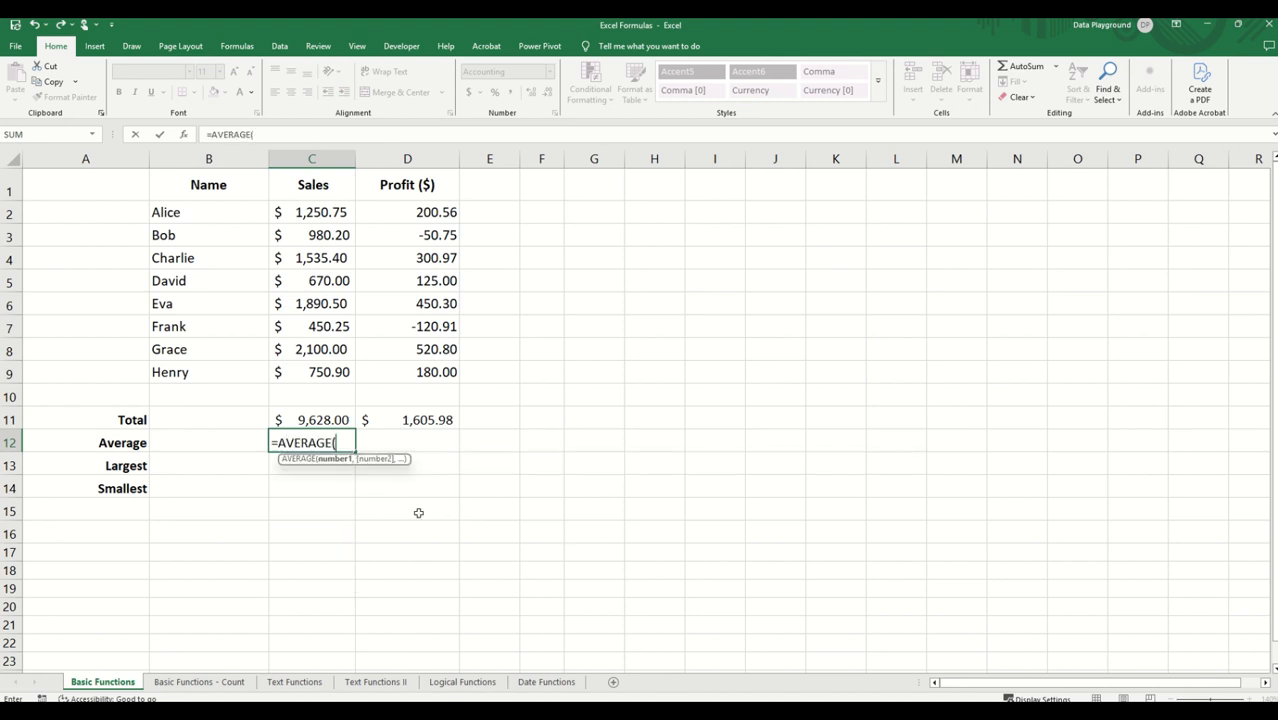
left_click_drag(320, 214, 316, 388)
type(")")
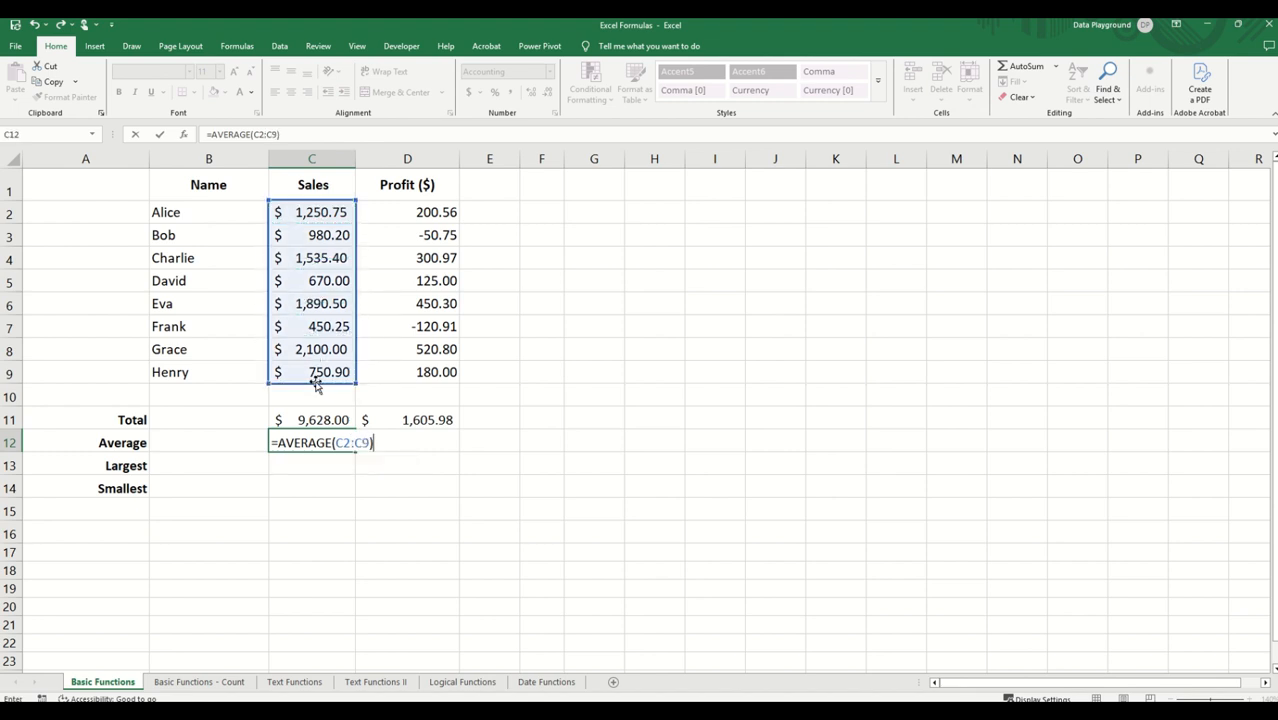
key("Return")
left_click(345, 446)
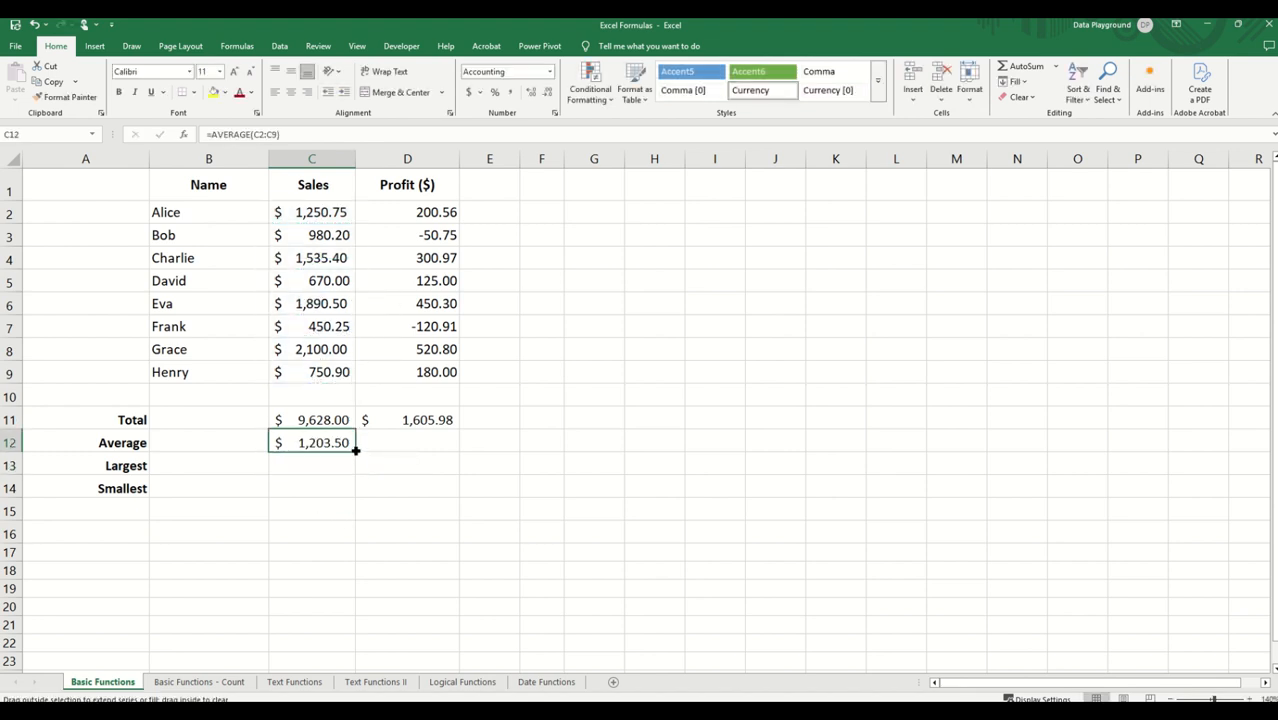
left_click_drag(354, 451, 457, 451)
Find the largest Sales value in C13 with =MAX(C2:C9) and fill the formula across to D13 for Profit.
left_click(287, 469)
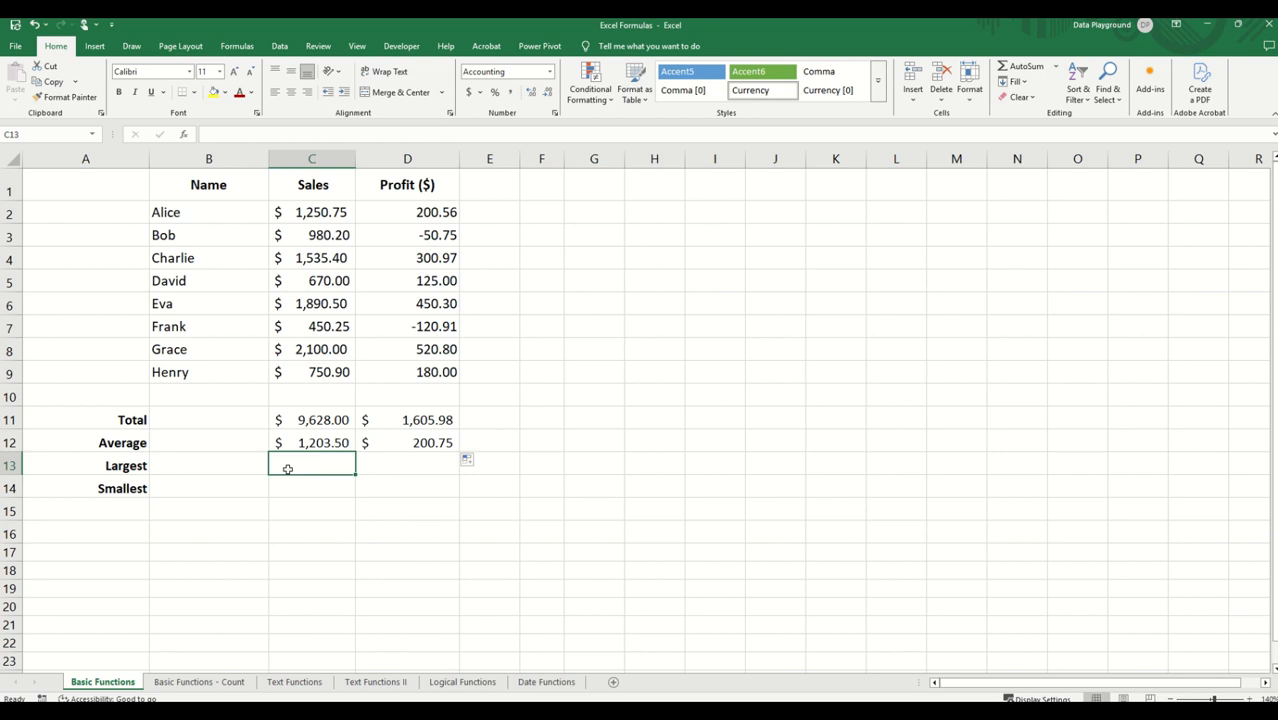
type("=MAX")
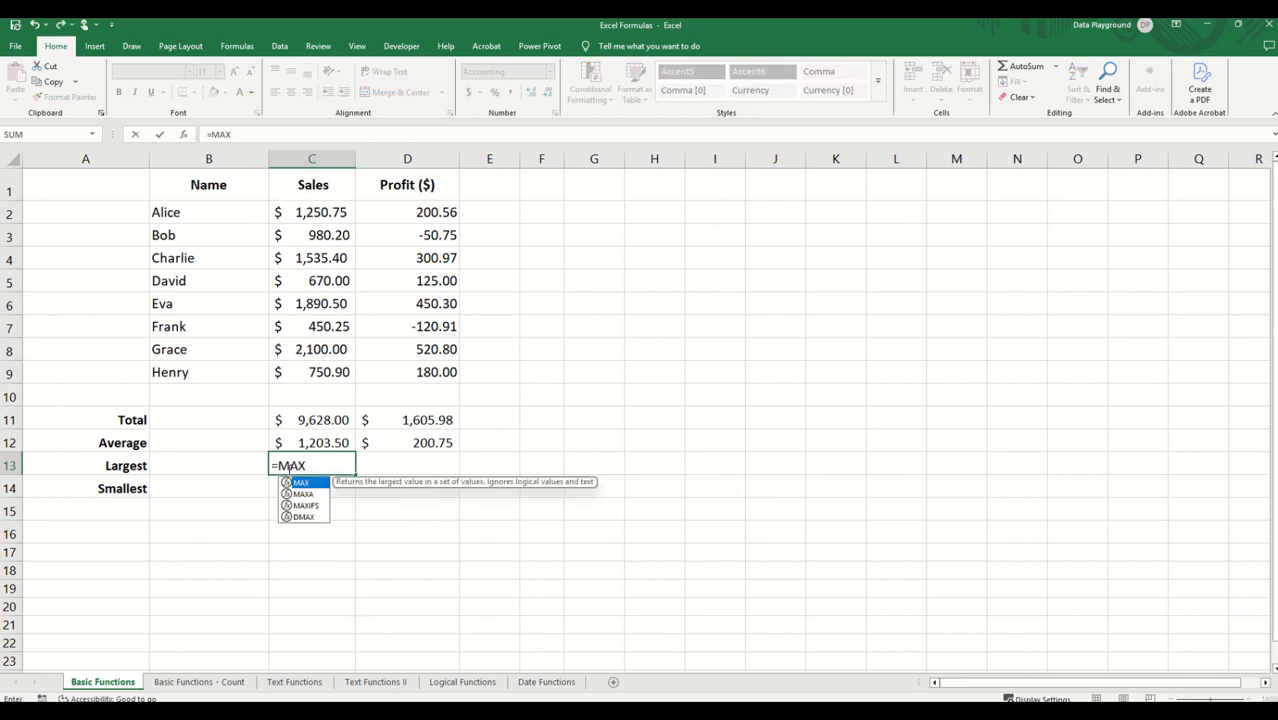
type("(")
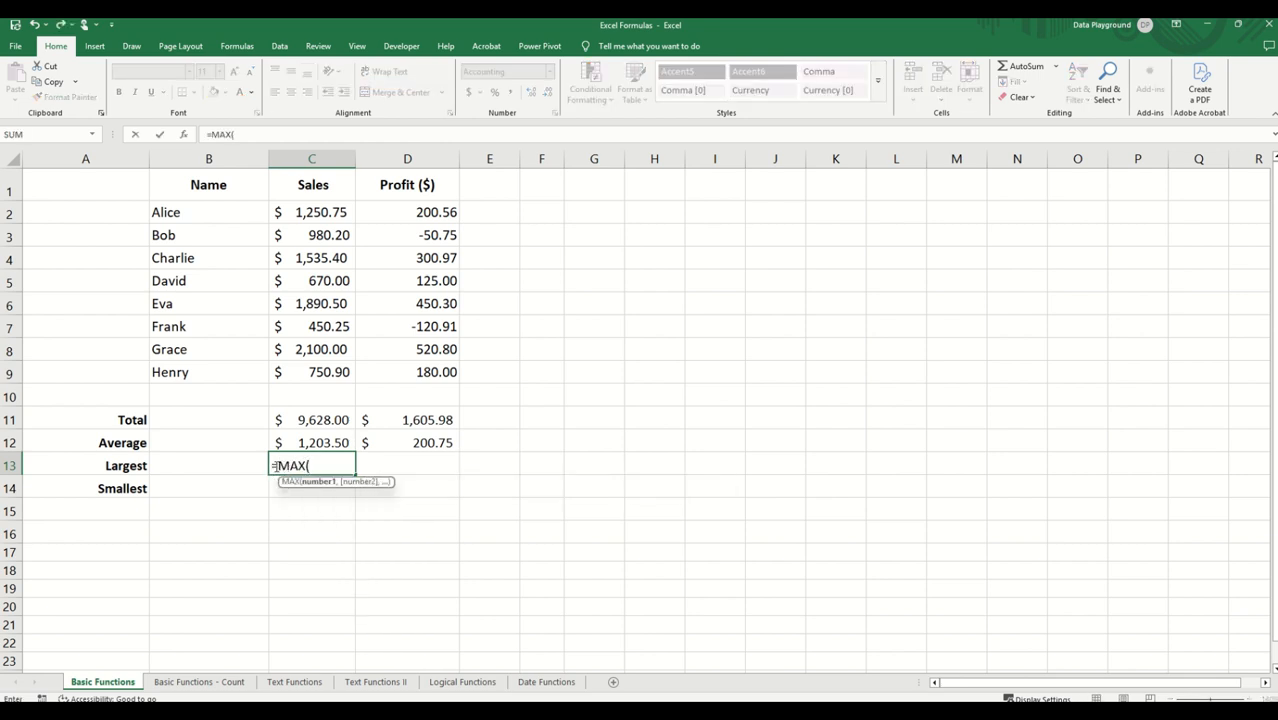
left_click_drag(306, 213, 304, 372)
type(")")
key("Return")
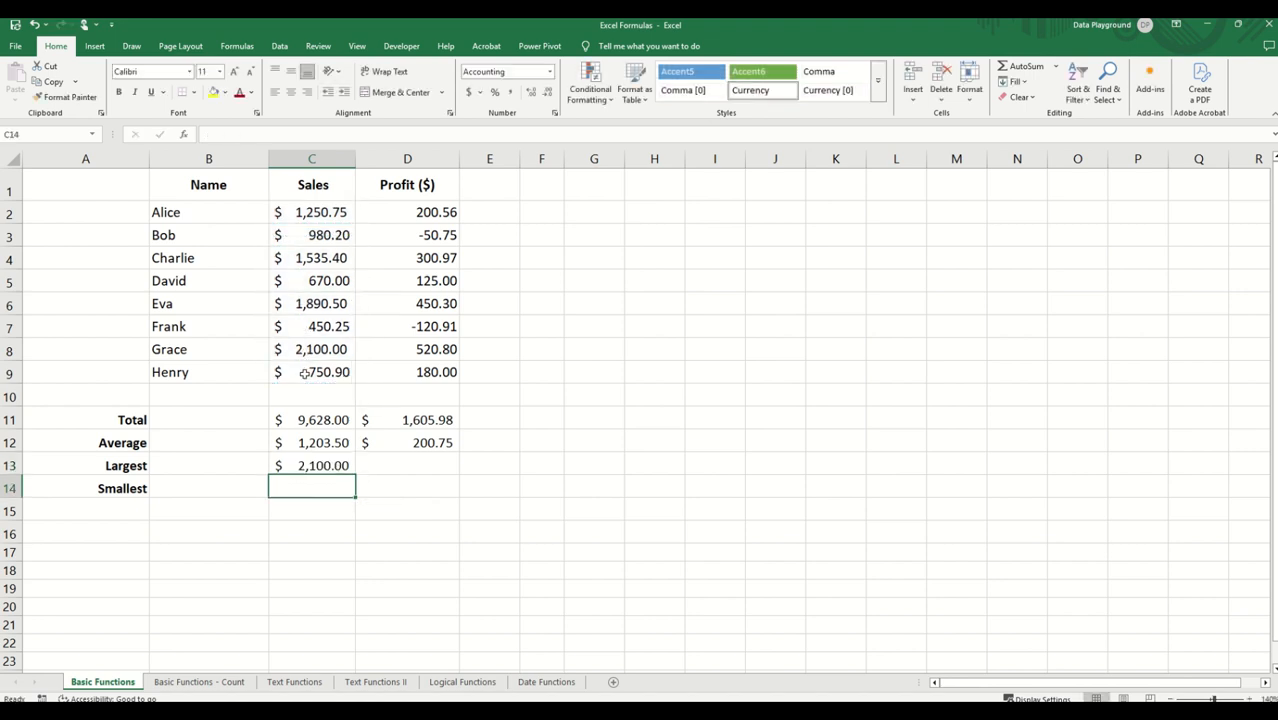
left_click(312, 466)
left_click_drag(354, 474, 436, 474)
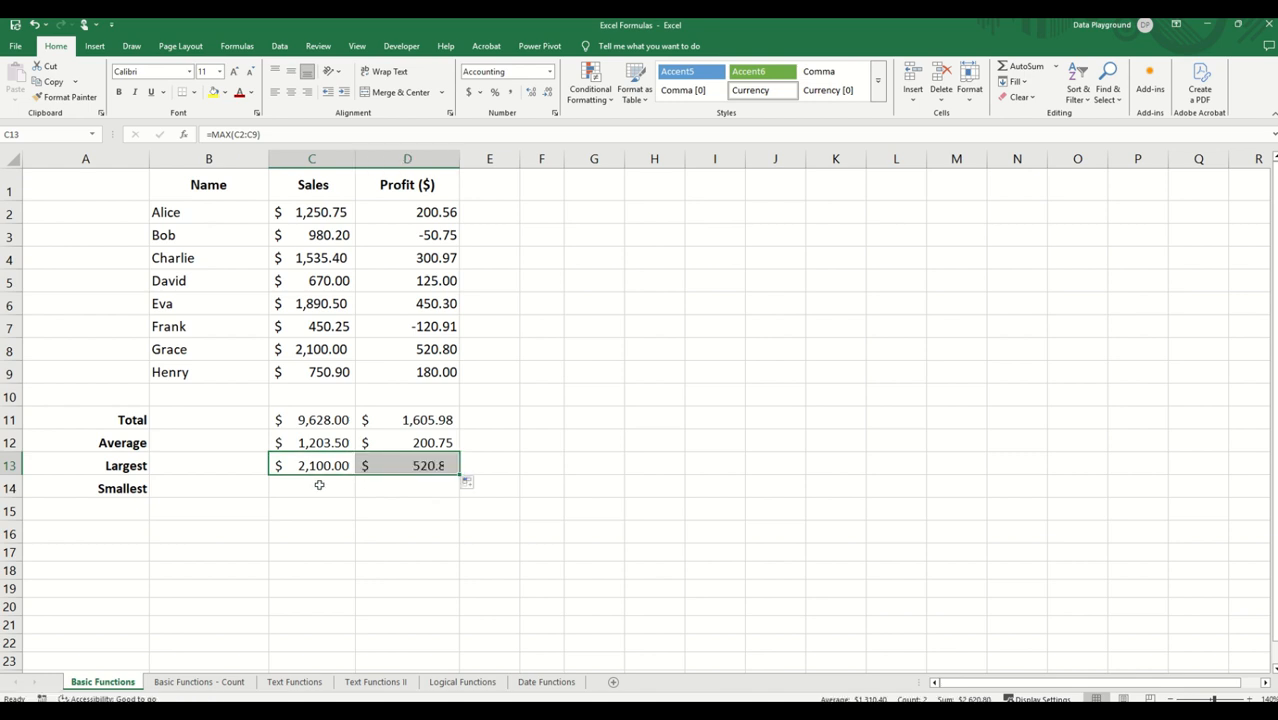
Find the smallest Sales value in C14 with =MIN(C2:C9) and fill the formula across to D14 for Profit.
left_click(318, 485)
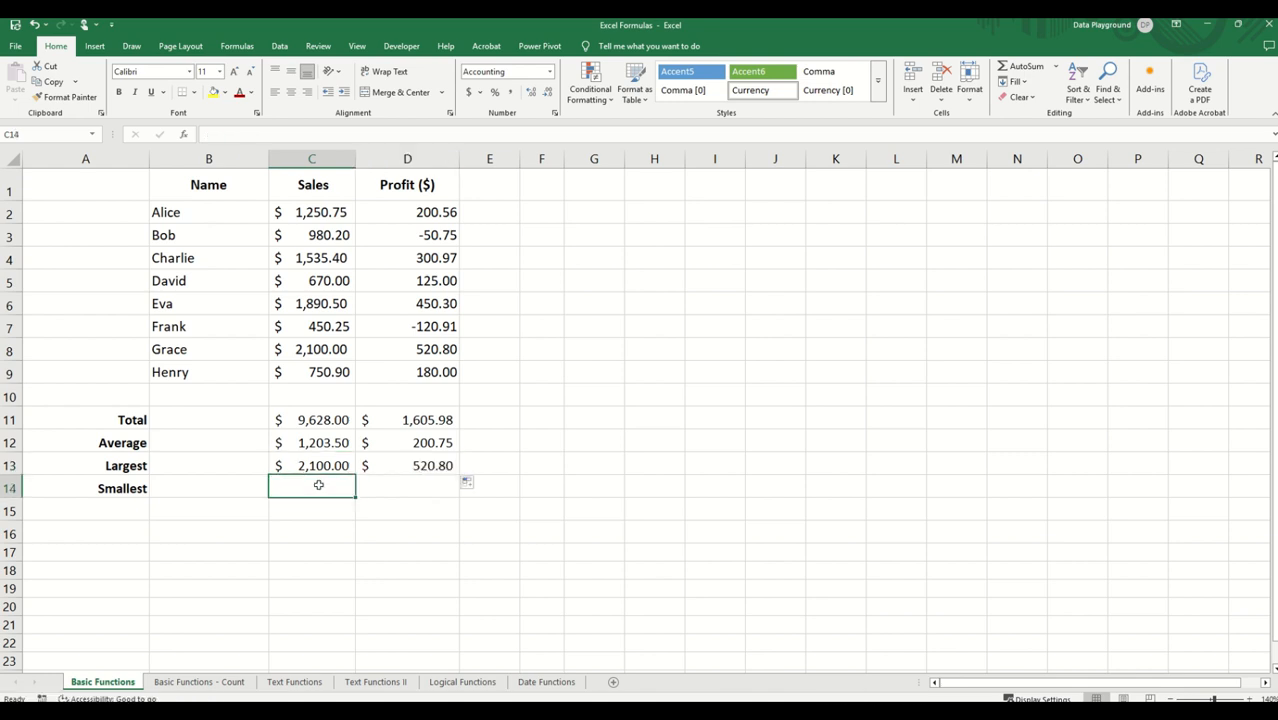
type("=MIN")
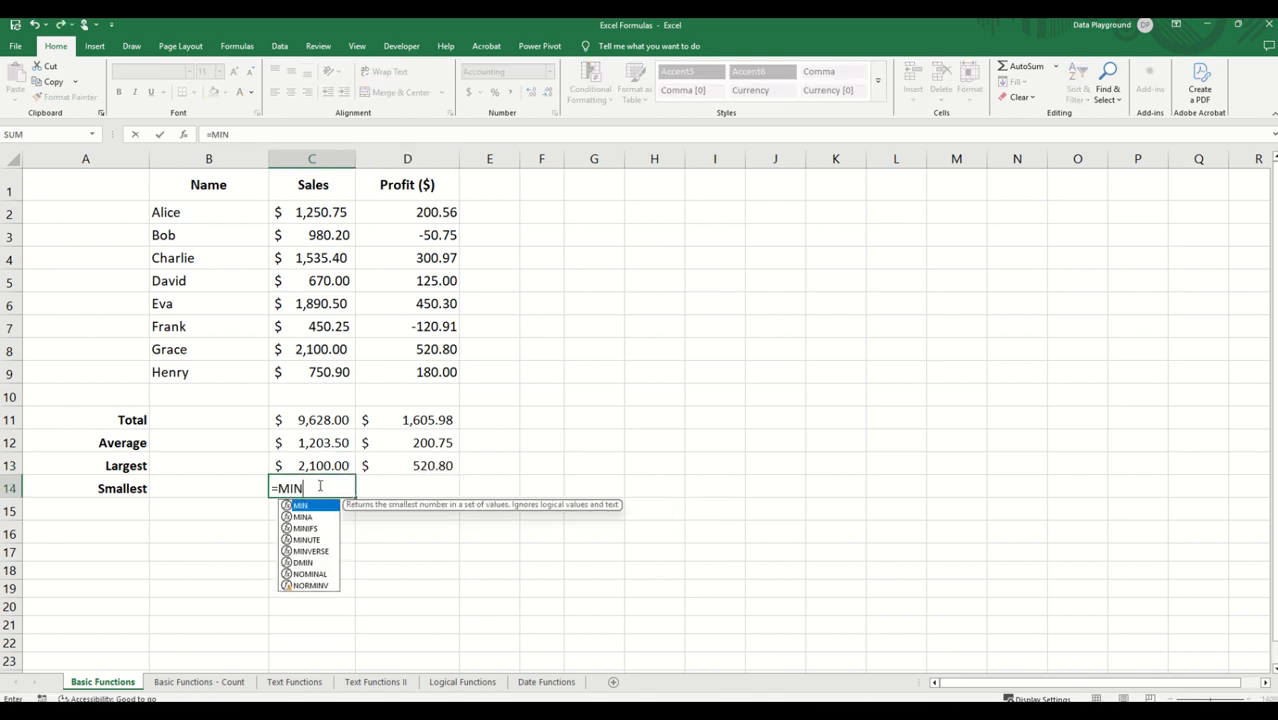
type("(")
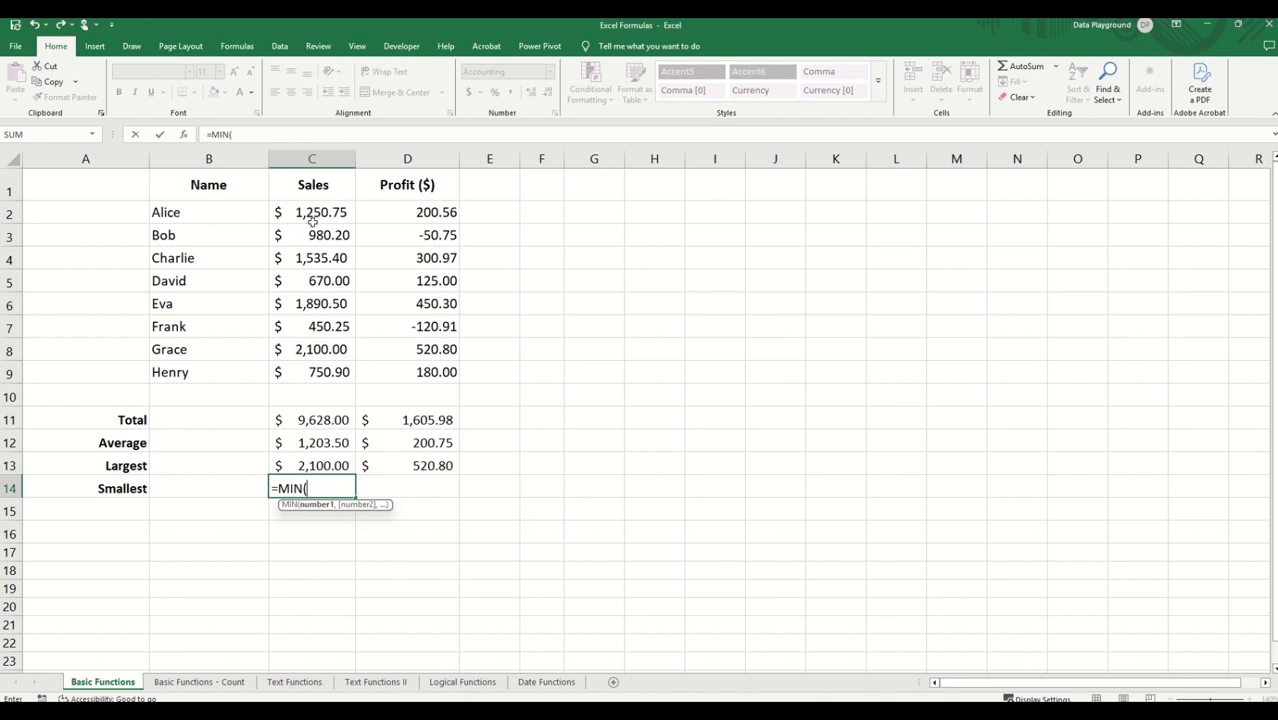
left_click_drag(310, 218, 302, 372)
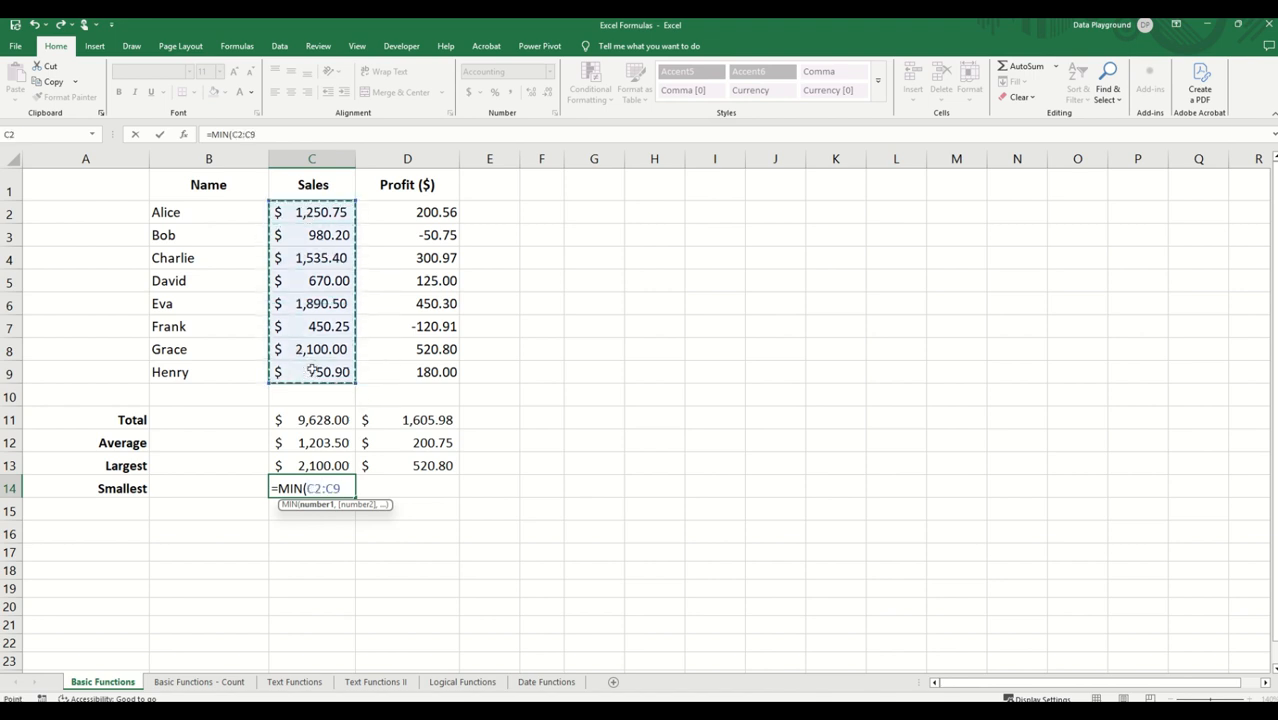
key("Return")
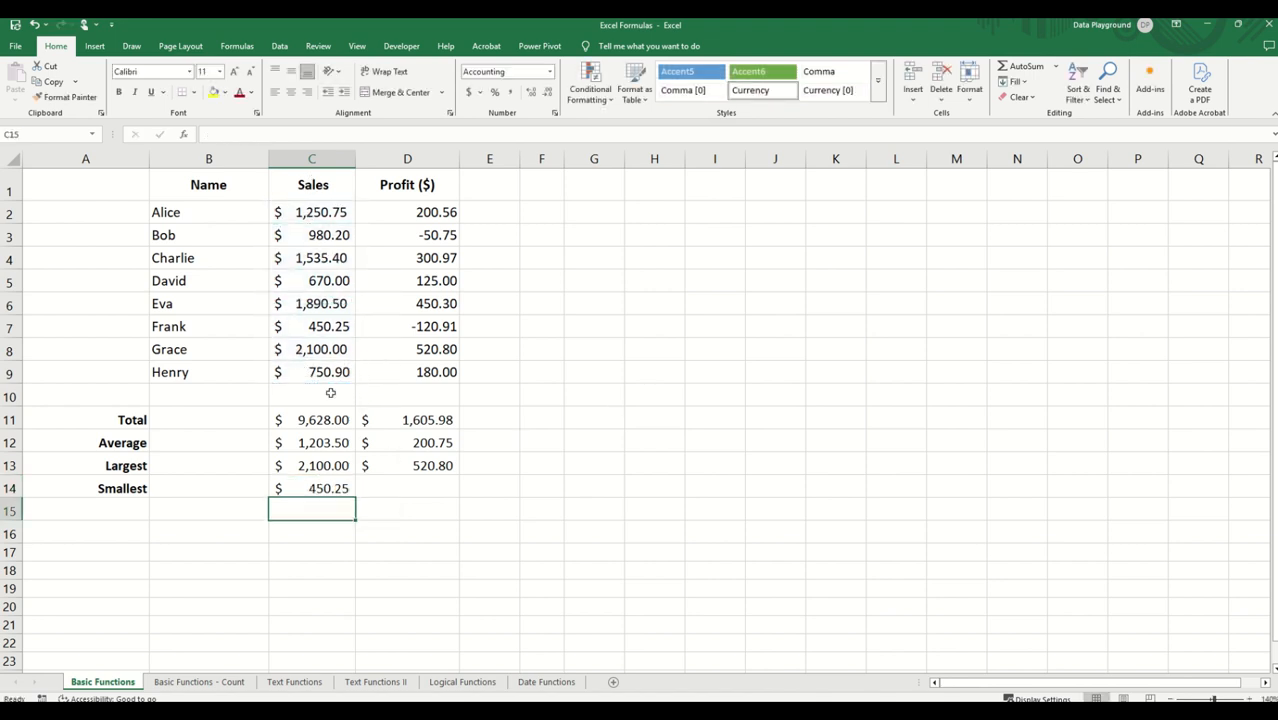
left_click(336, 486)
left_click_drag(357, 498, 448, 491)
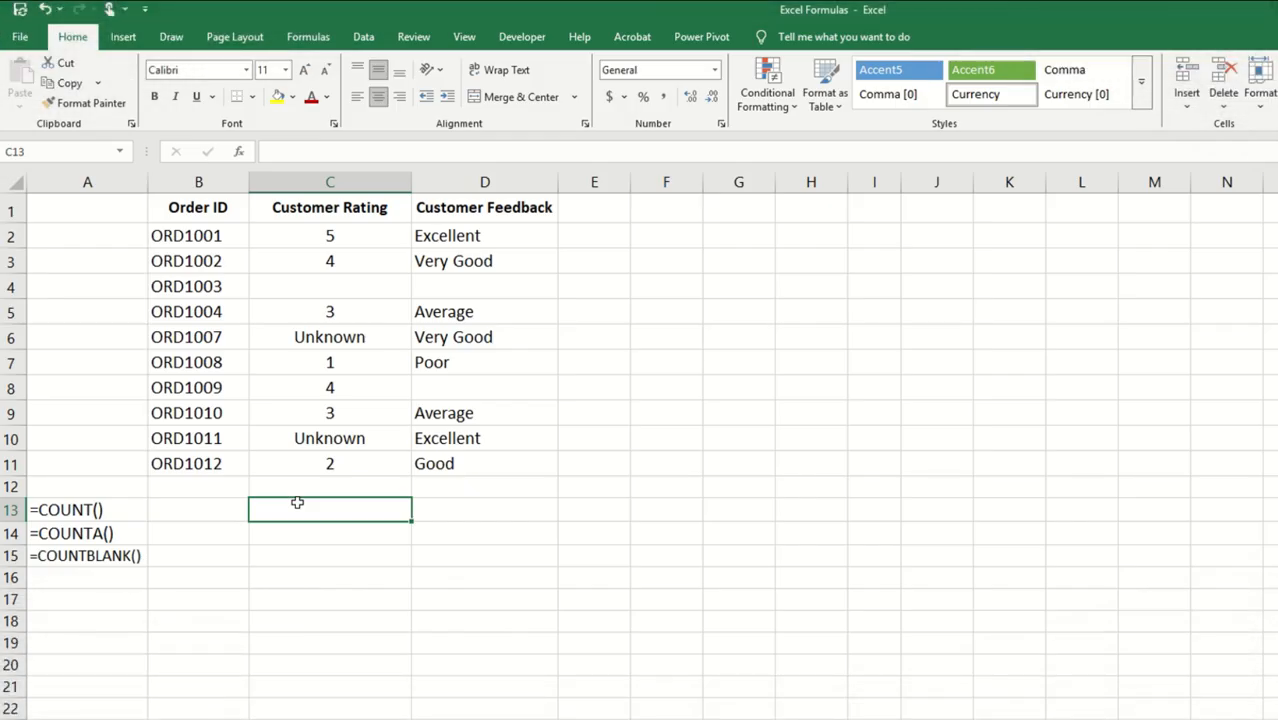
Count the numeric customer ratings in C13 with =COUNT(C2:C11) and fill the formula across to D13 for Customer Feedback.
type("=")
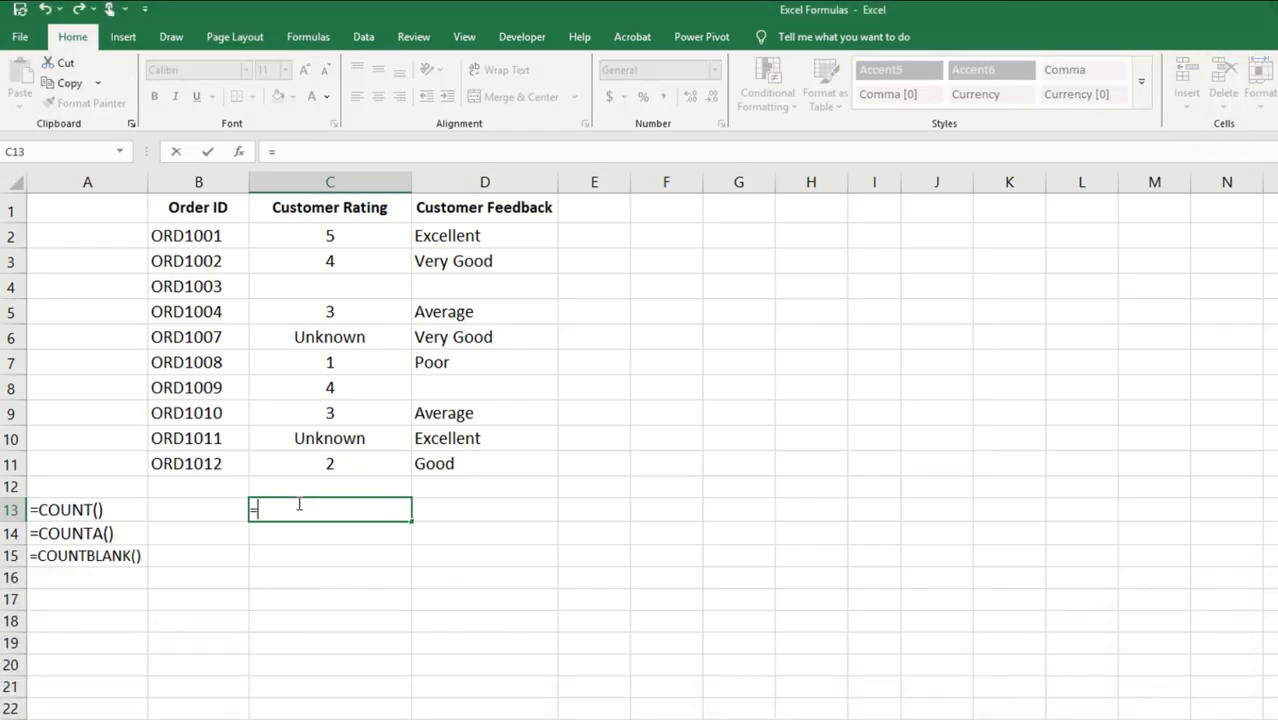
type("COUNT(")
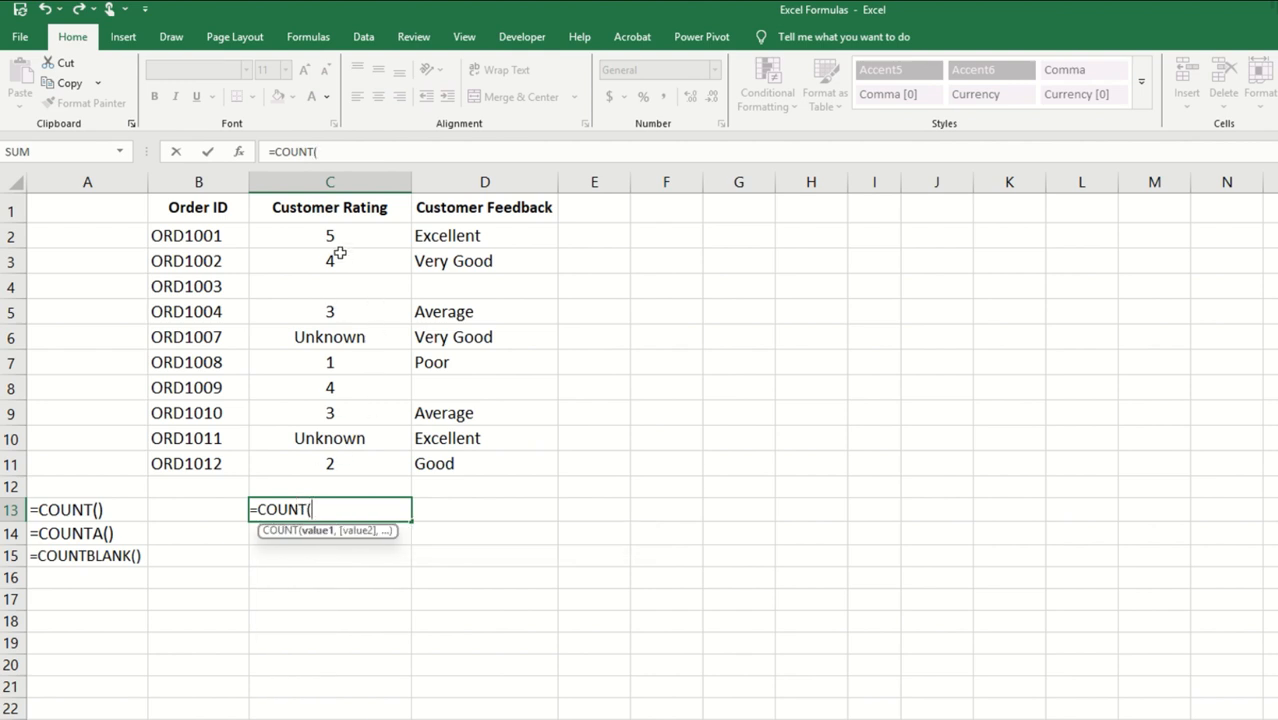
left_click_drag(337, 237, 340, 460)
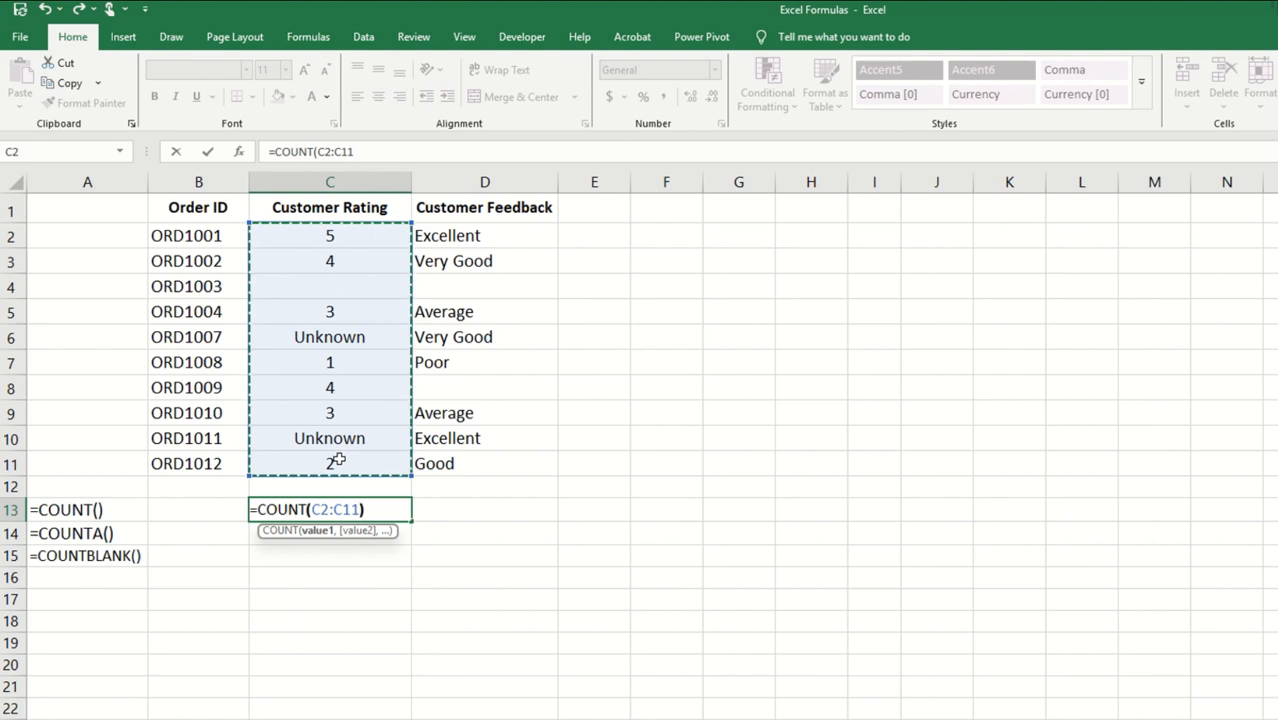
type(")")
key("Return")
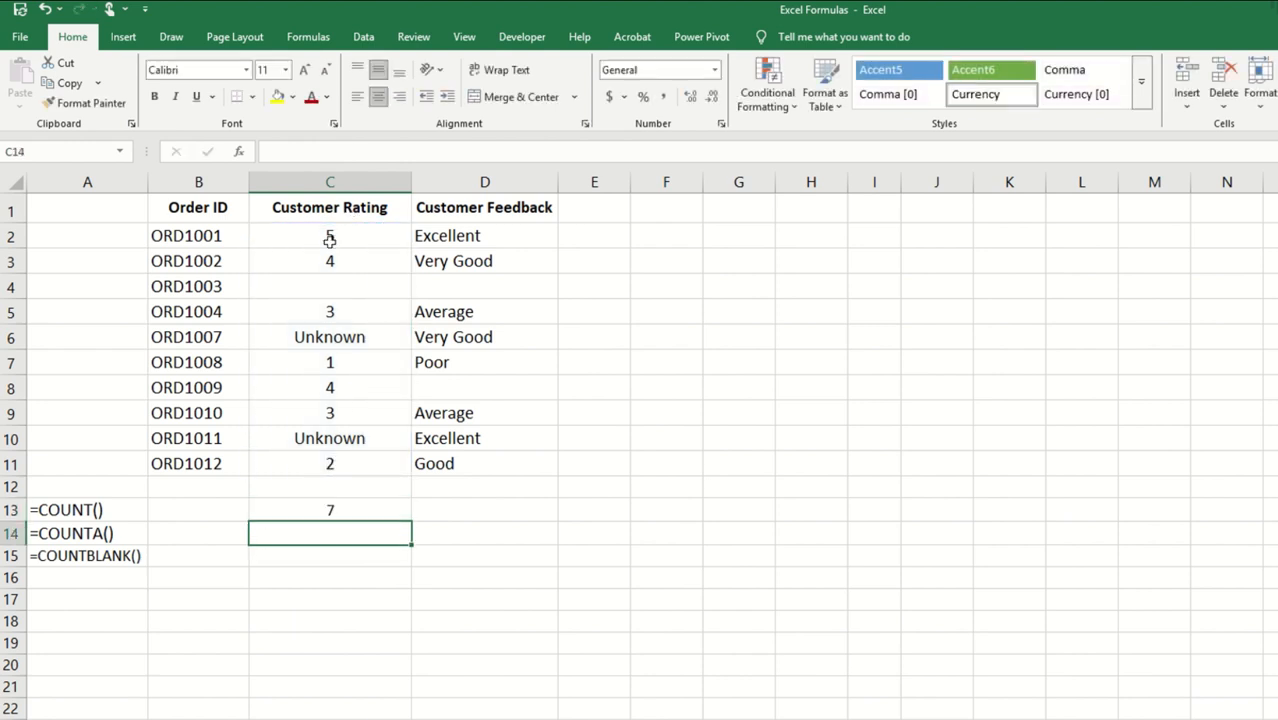
left_click(329, 509)
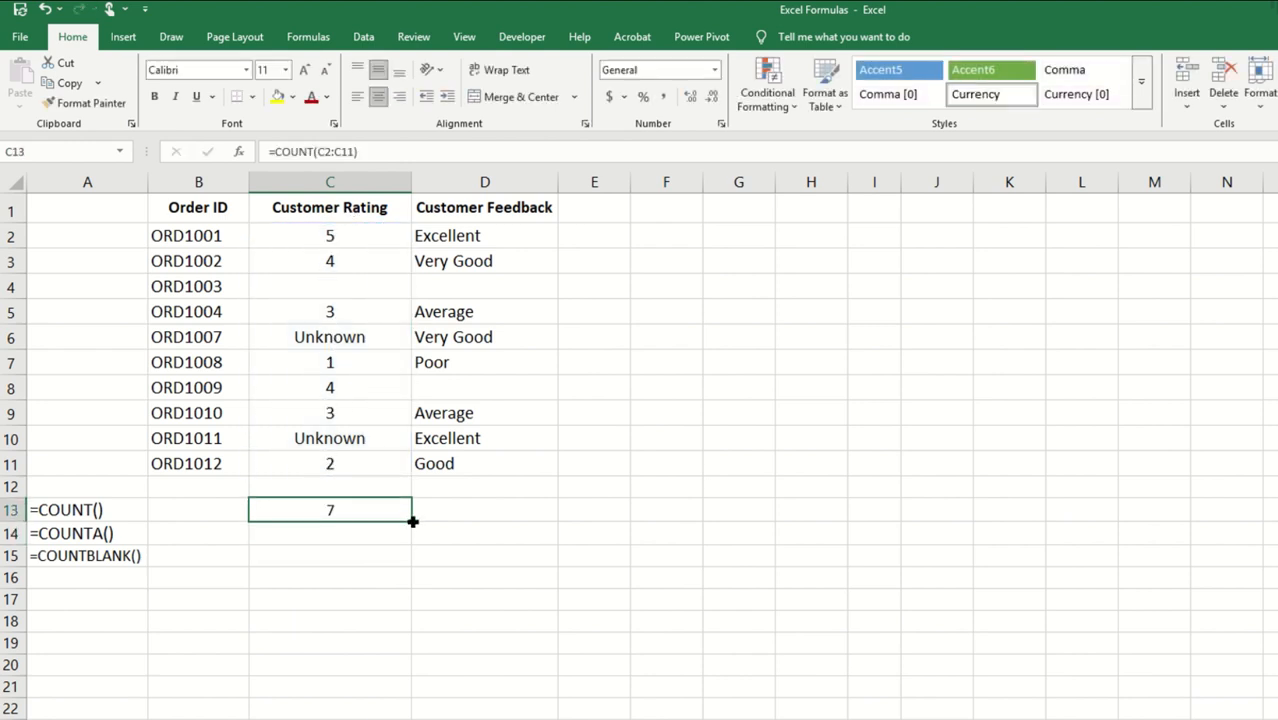
left_click_drag(411, 521, 540, 525)
Count the non-empty customer ratings in C14 with the formula =COUNTA(C2:C11).
left_click(330, 533)
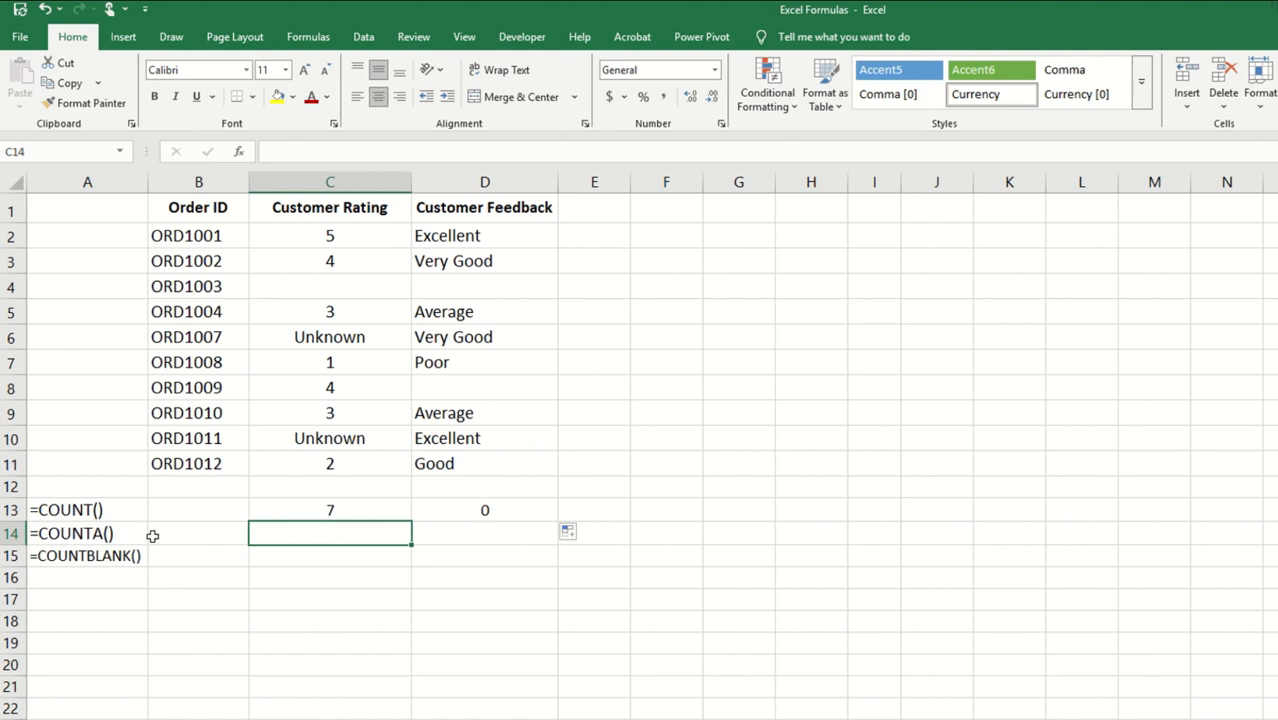
type("COU")
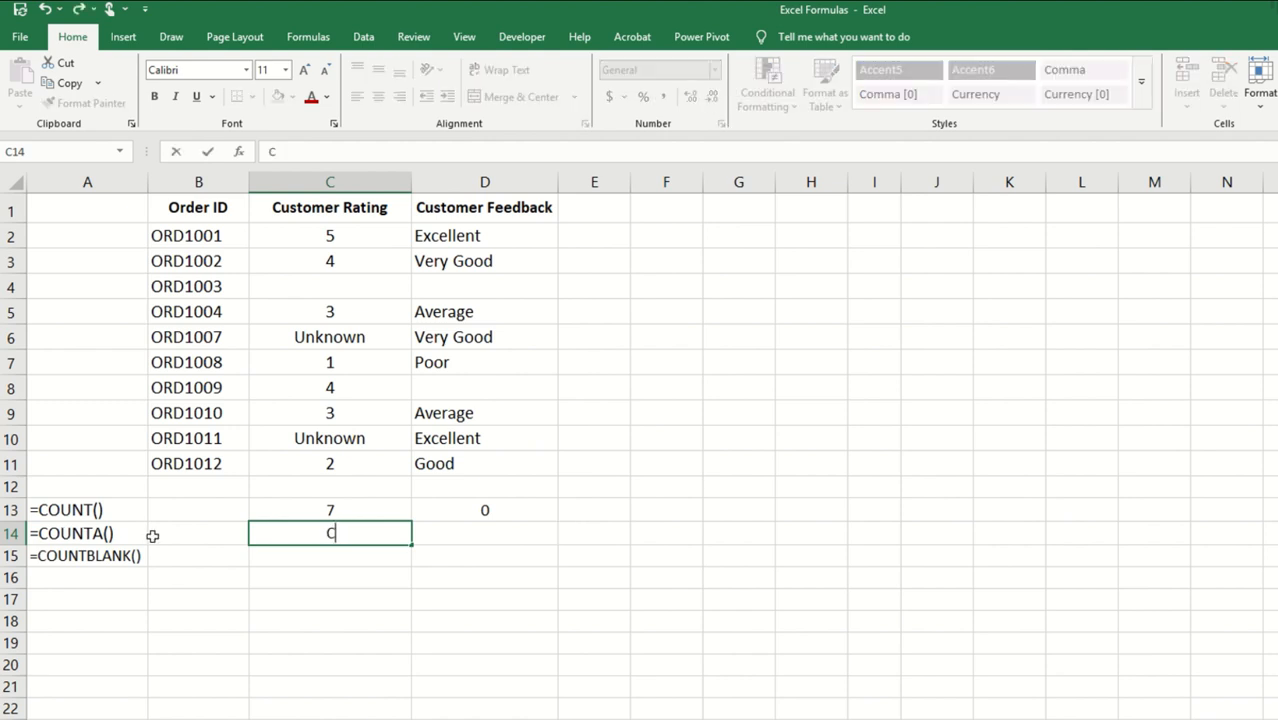
key("BackSpace")
key("BackSpace")
key("BackSpace")
type("=COU")
type("NTA(")
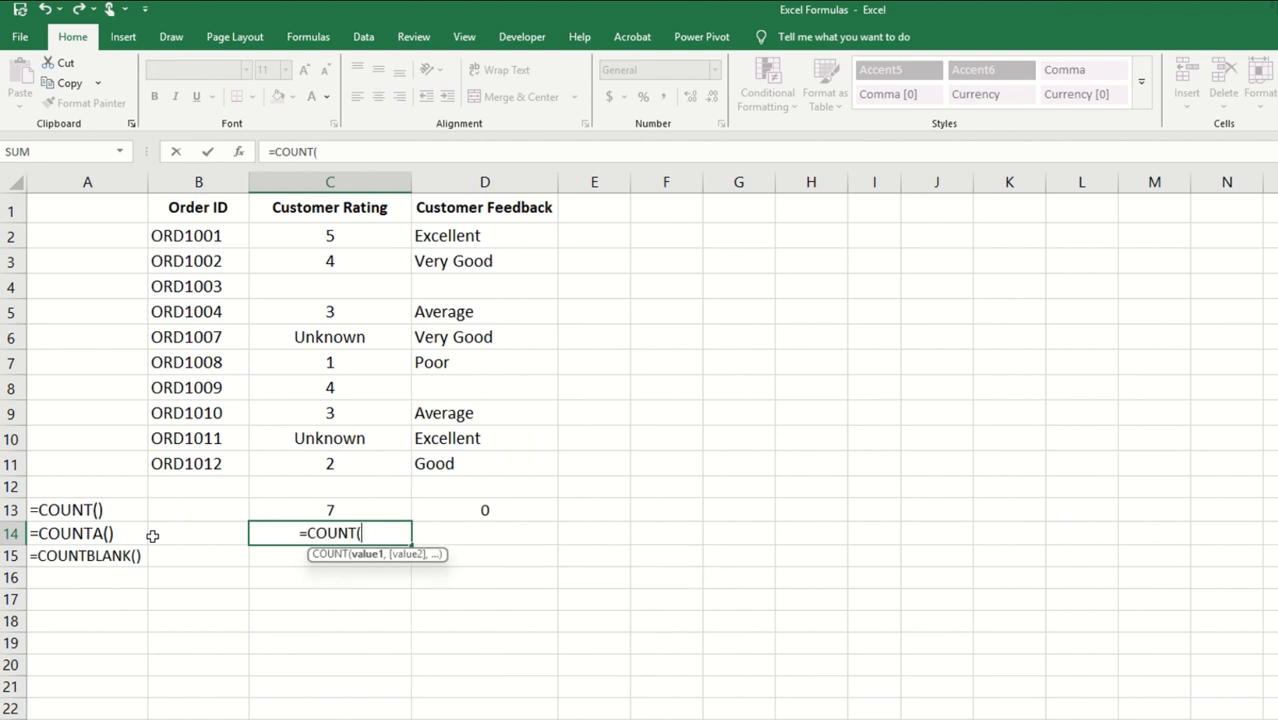
key("BackSpace")
type("A(")
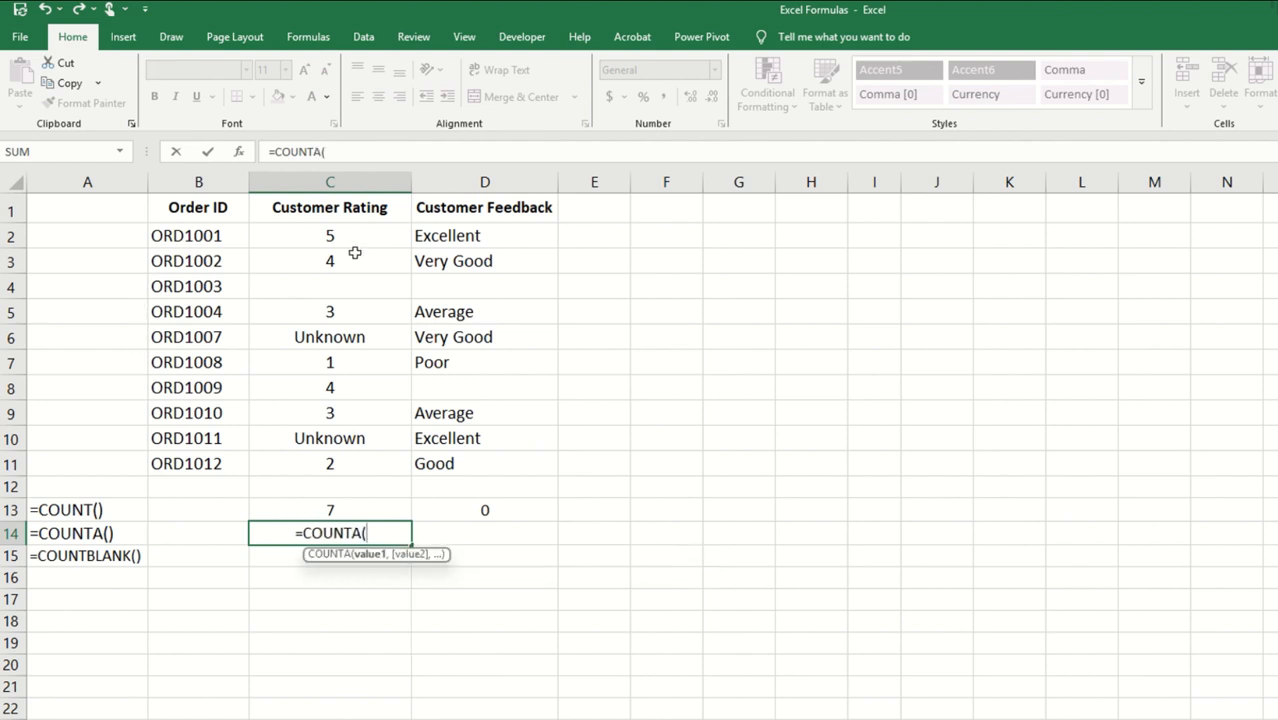
left_click_drag(337, 237, 344, 472)
type(")")
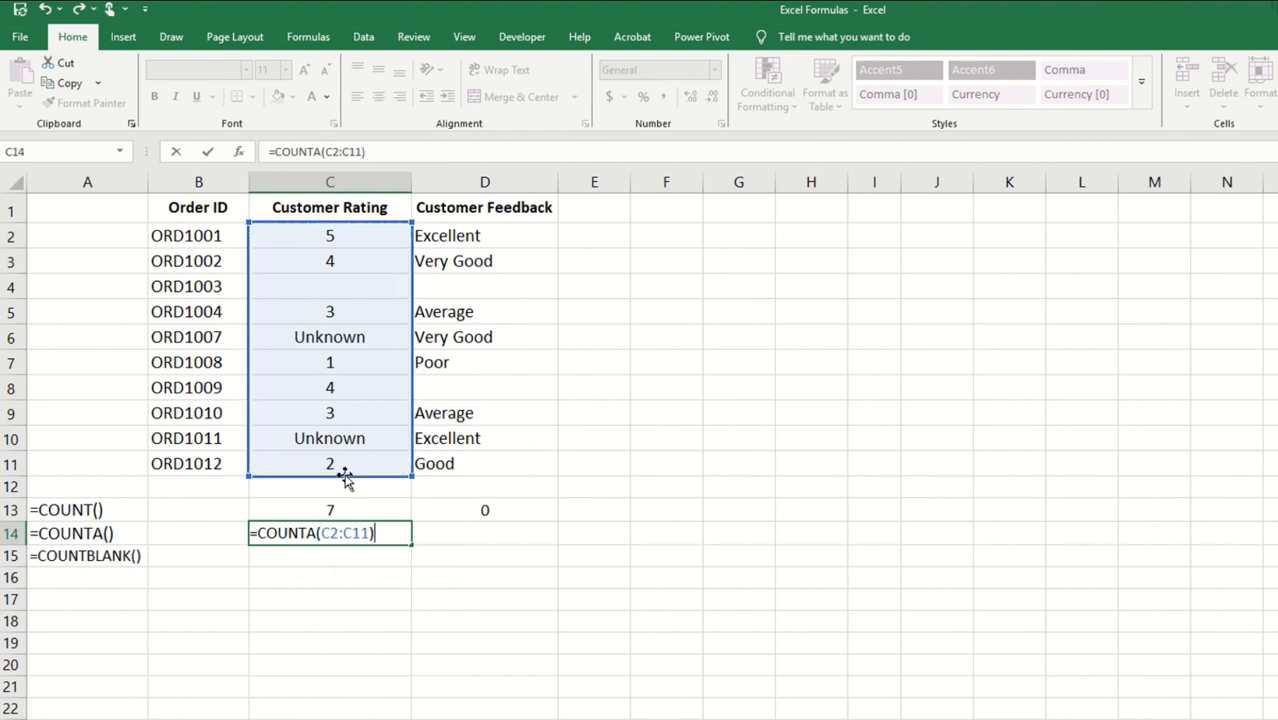
key("Return")
Fill the COUNTA formula from C14 across to D14 for the Customer Feedback column.
left_click(333, 533)
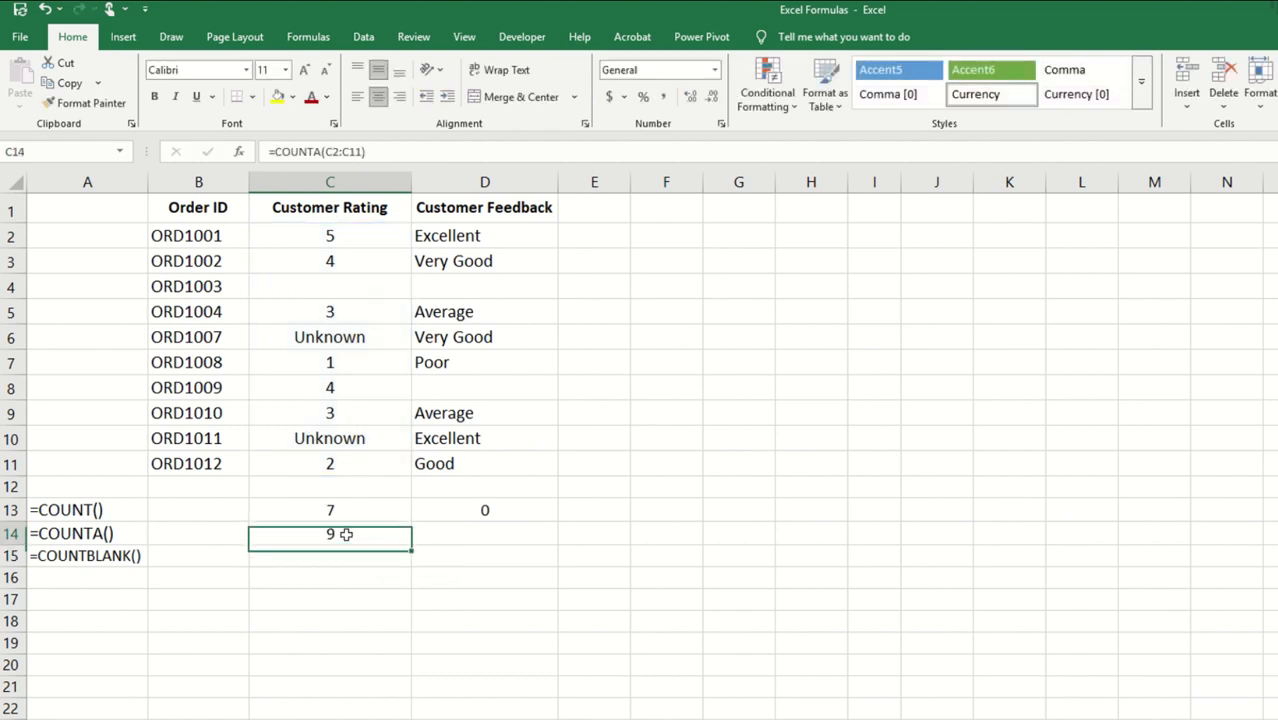
left_click_drag(418, 543, 515, 545)
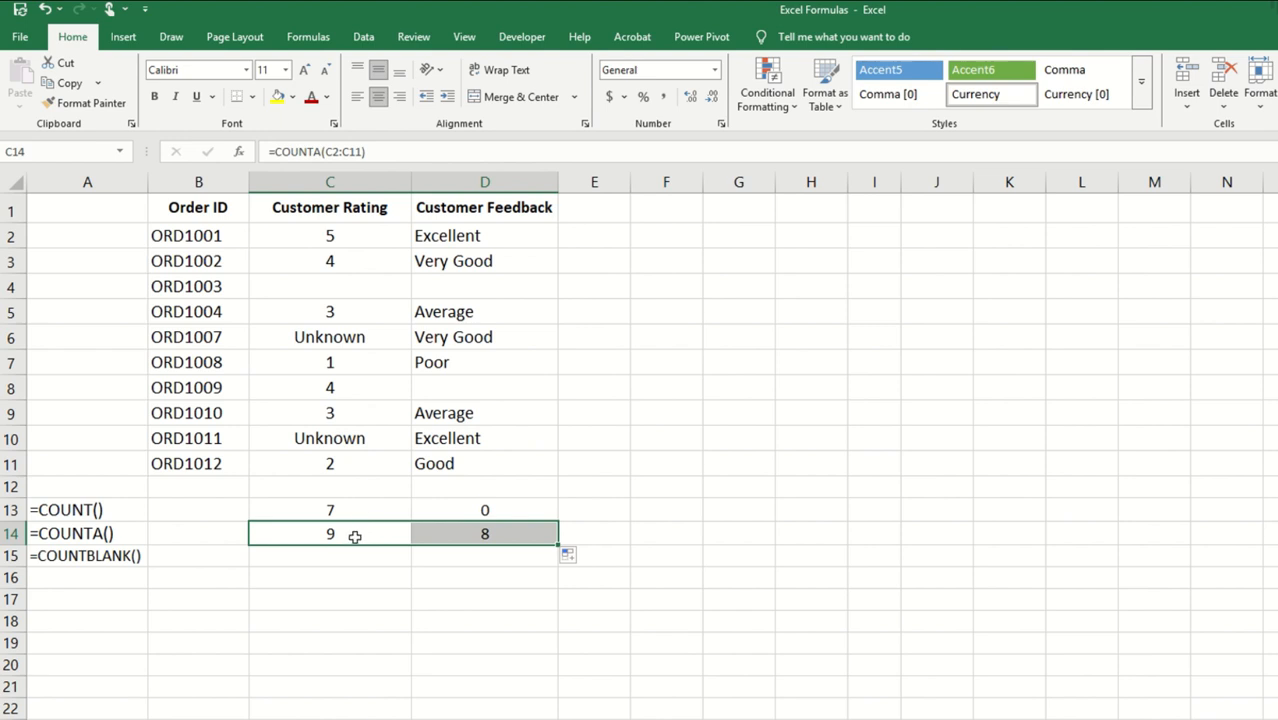
left_click(355, 537)
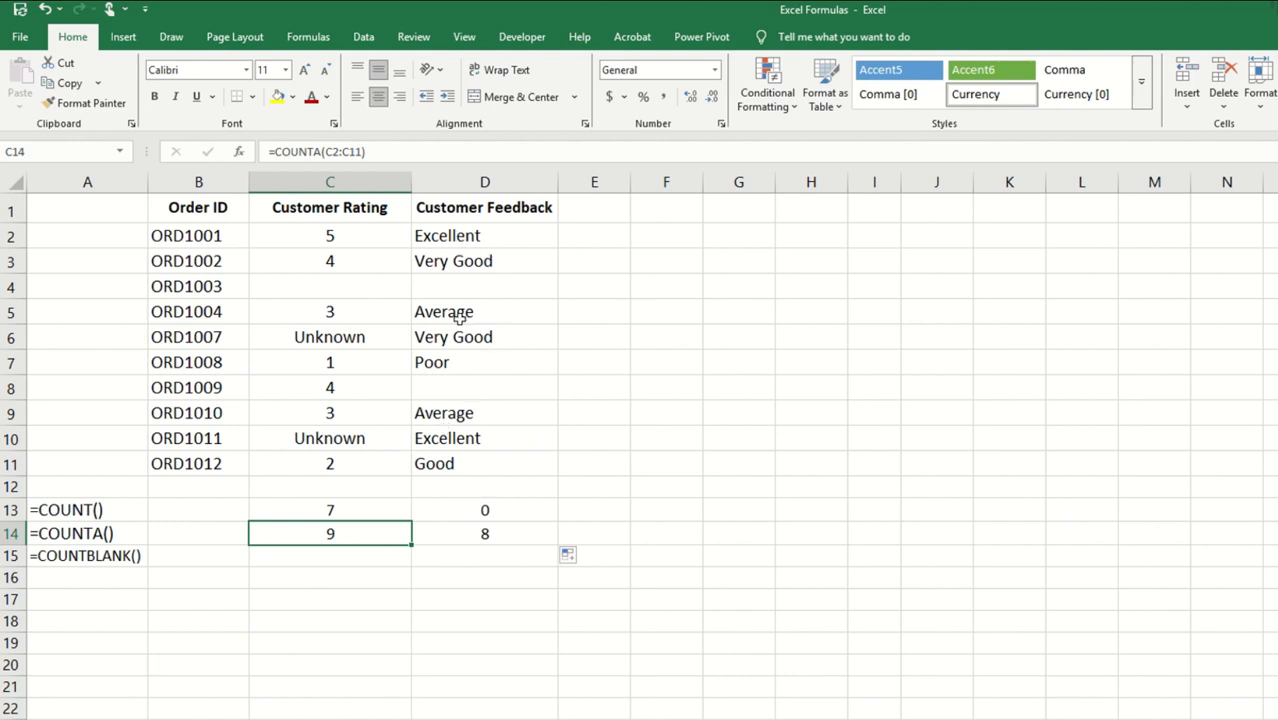
Count the blank customer ratings in C15 with =COUNTBLANK(C2:C11) and fill the formula across to D15 for Customer Feedback.
left_click(287, 558)
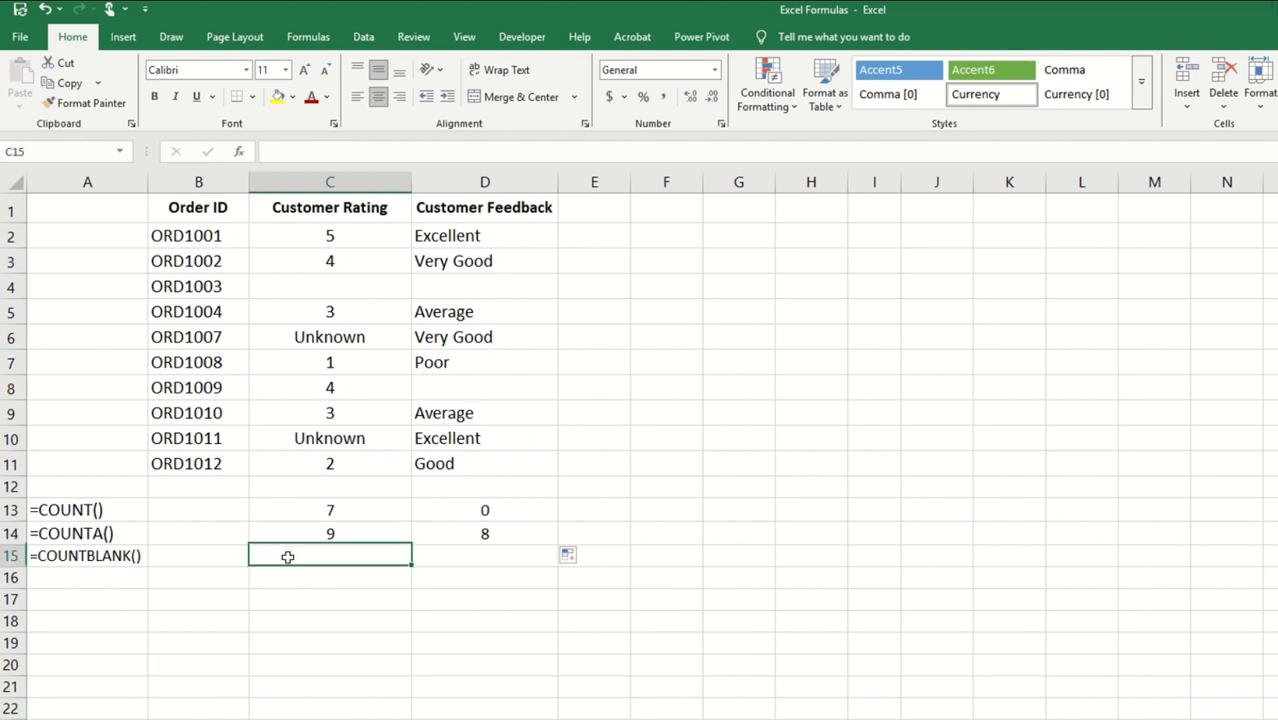
type("=COUNT")
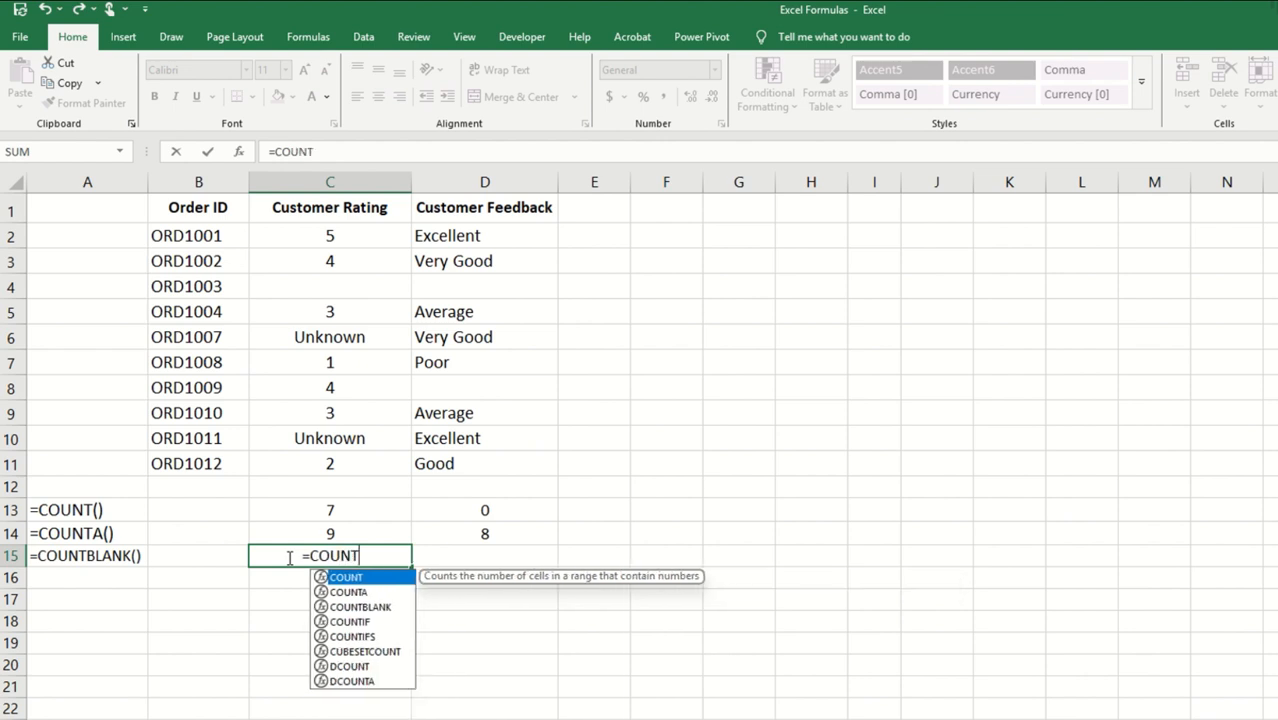
type("BLA")
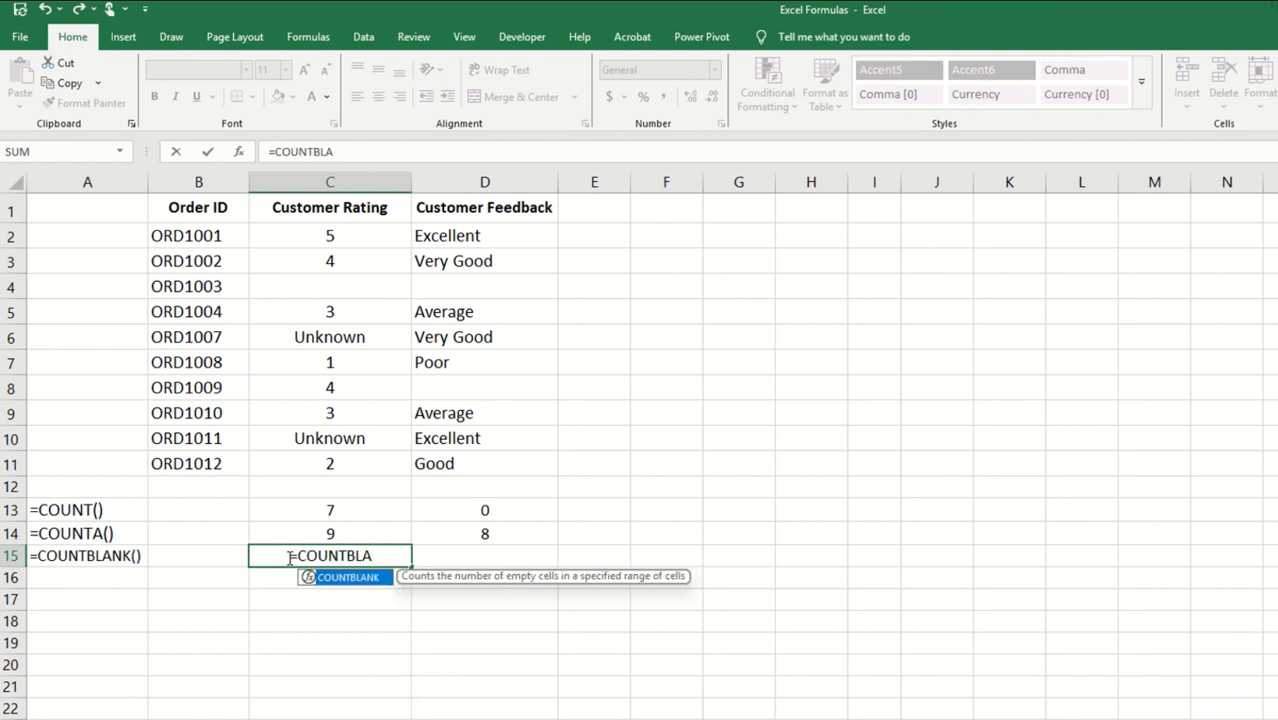
type("NK(")
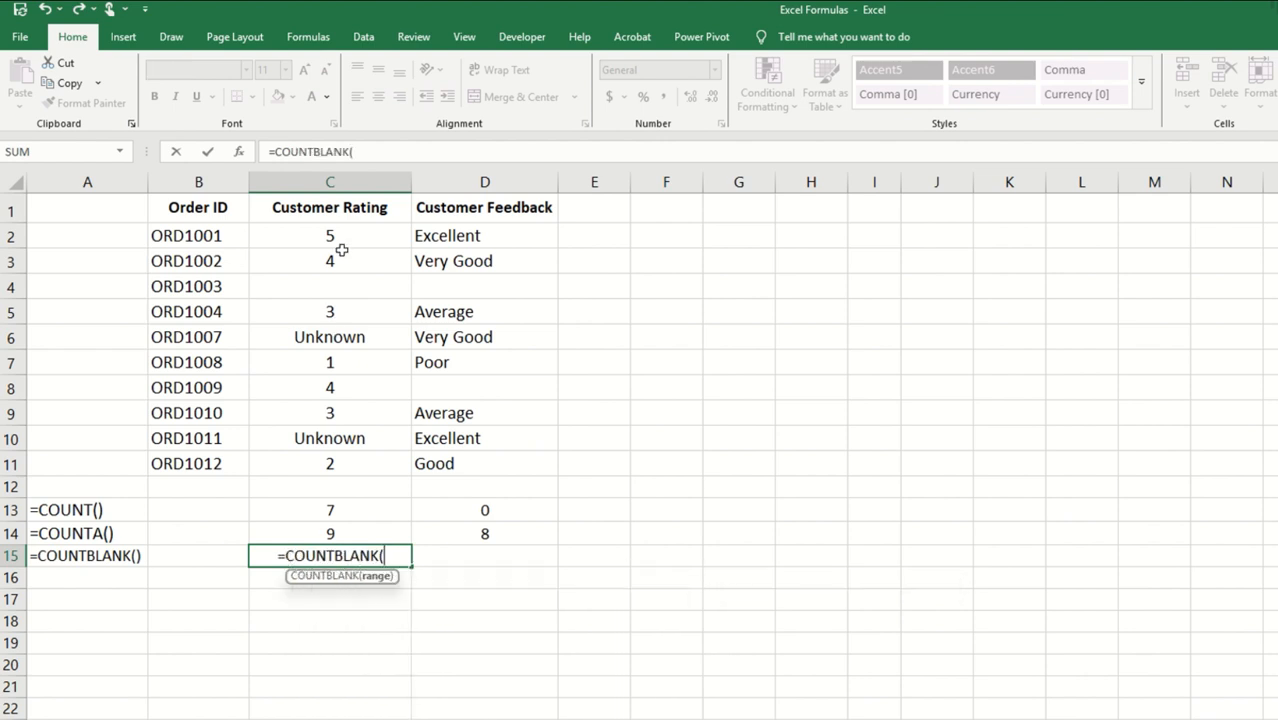
left_click_drag(336, 240, 351, 466)
key("Return")
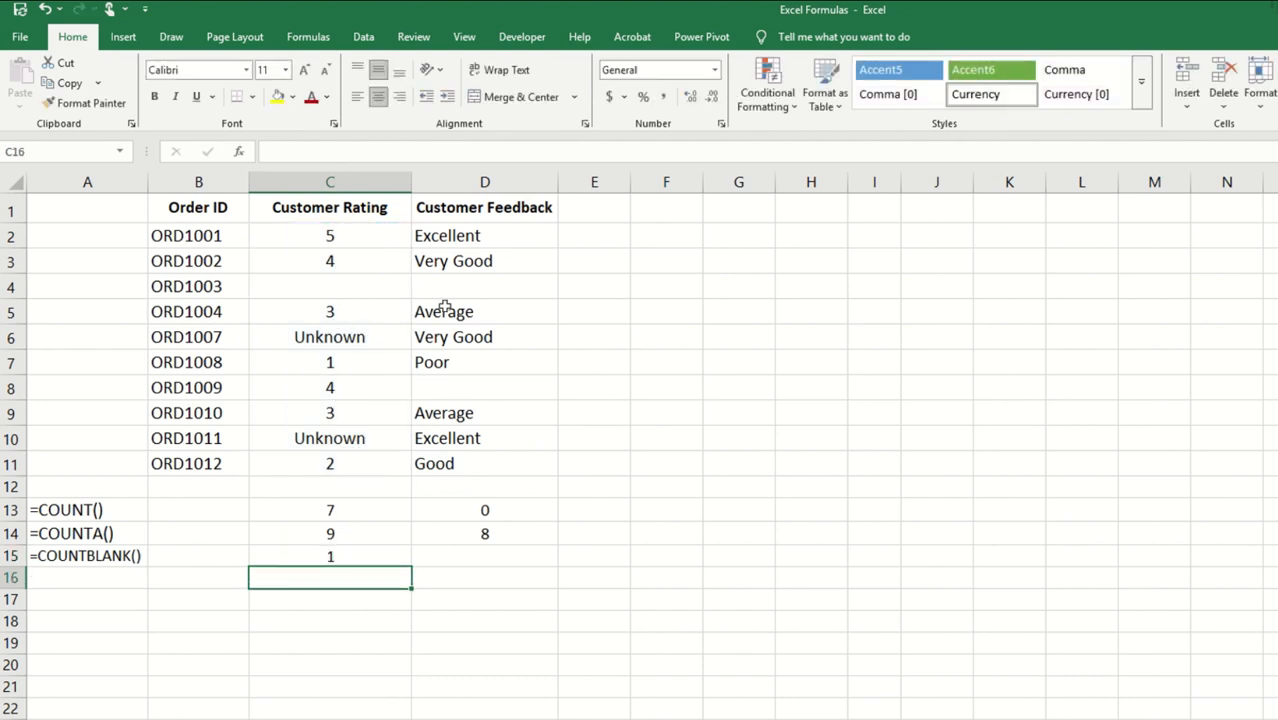
left_click(350, 558)
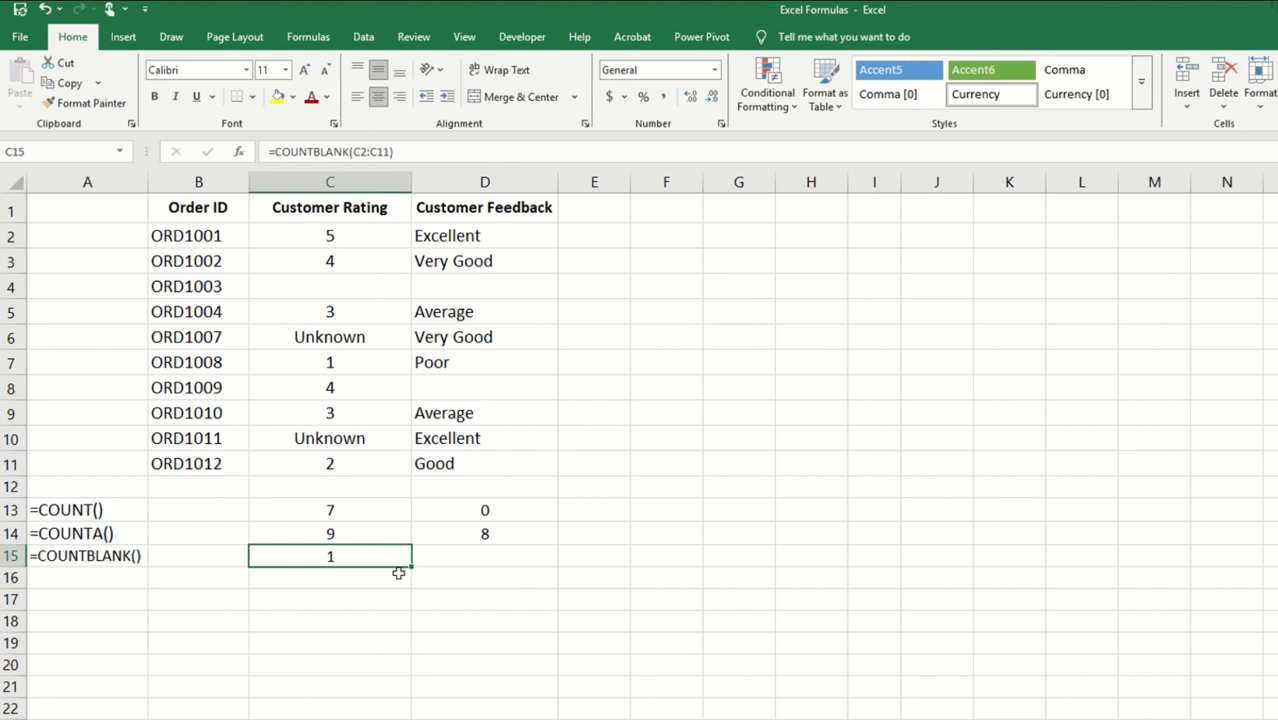
left_click_drag(415, 562, 520, 562)
left_click(507, 512)
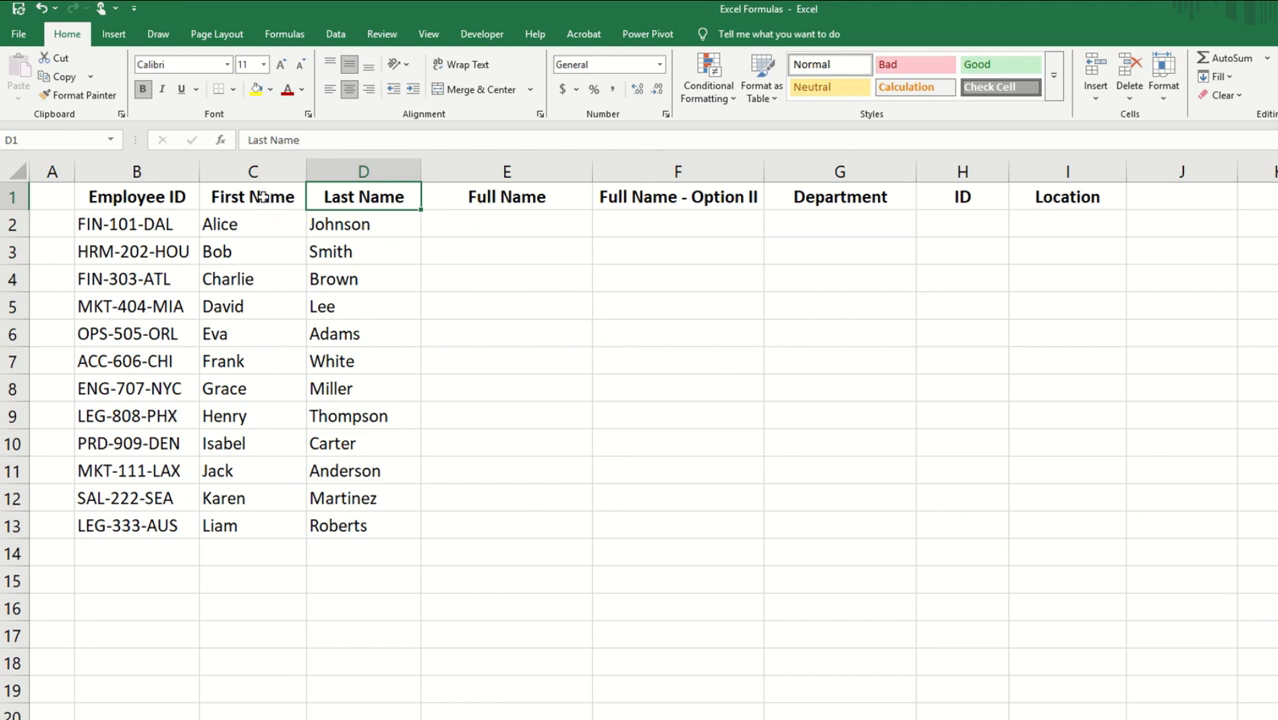
Join first and last name in E2 with =CONCAT(C2," ",D2) and fill the formula down the Full Name column to row 13.
left_click(511, 229)
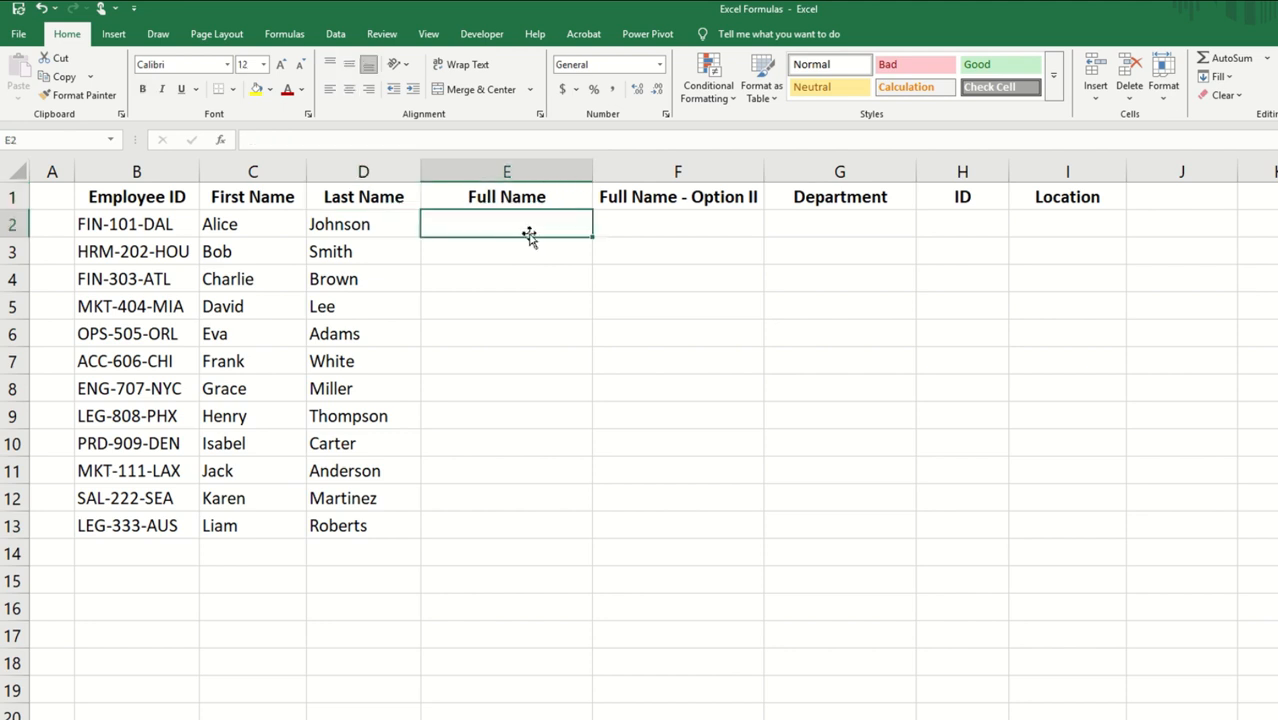
double_click(529, 234)
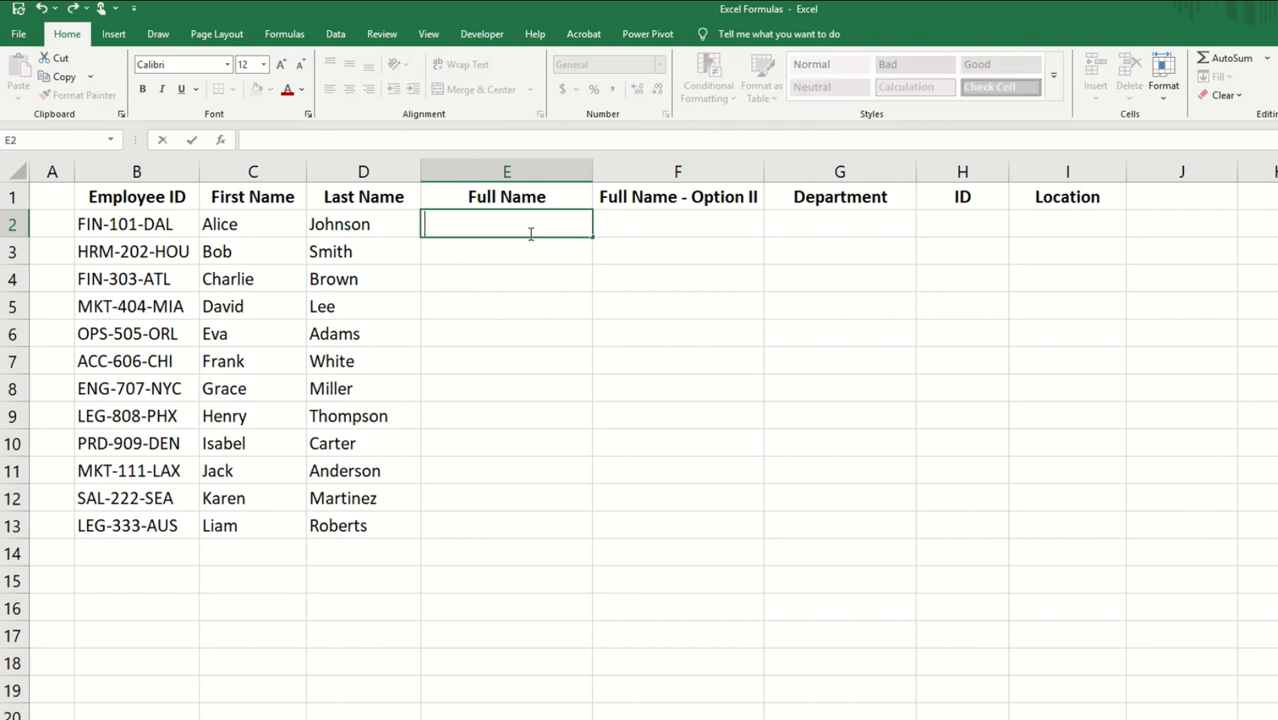
key("Caps_Lock")
type("=")
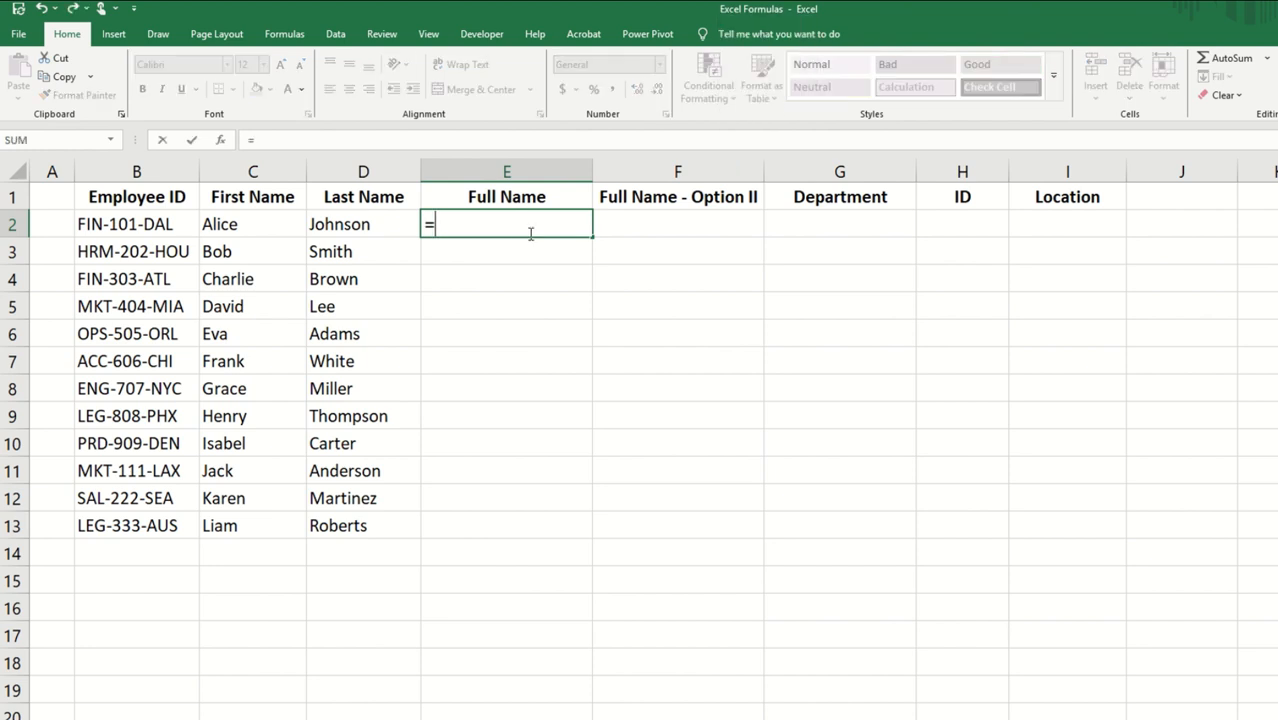
type("CONCA")
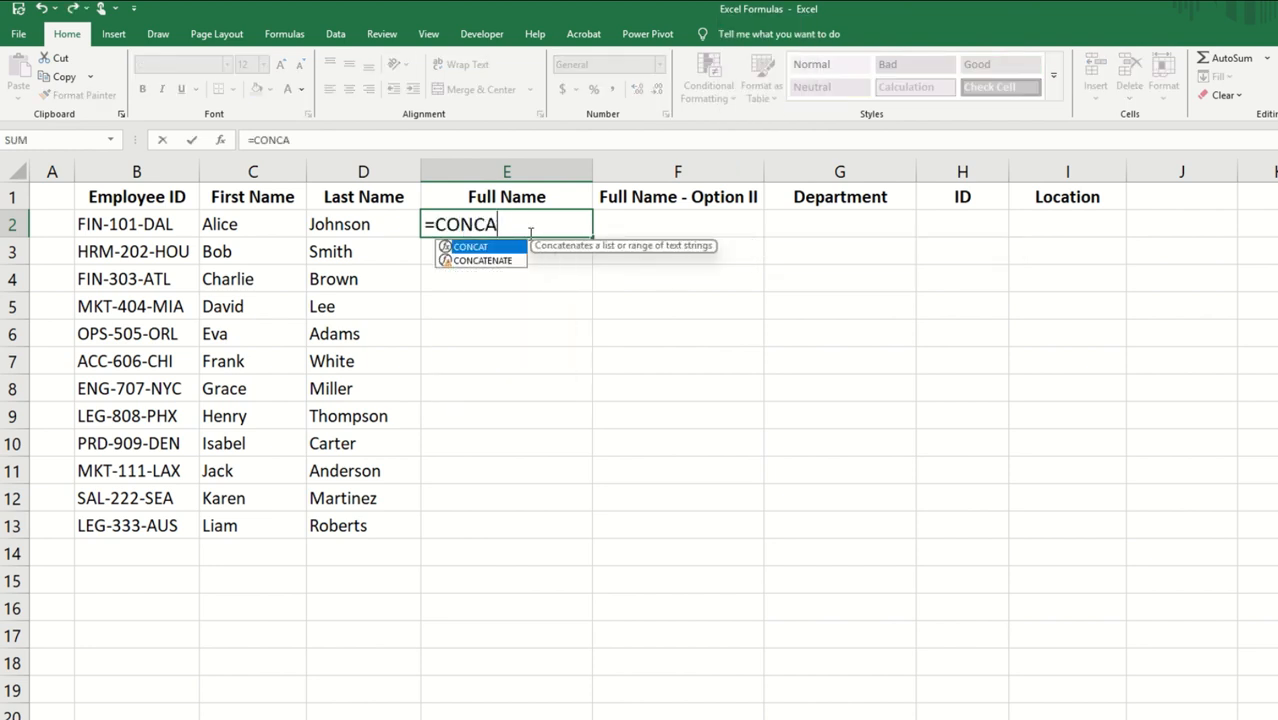
type("T(")
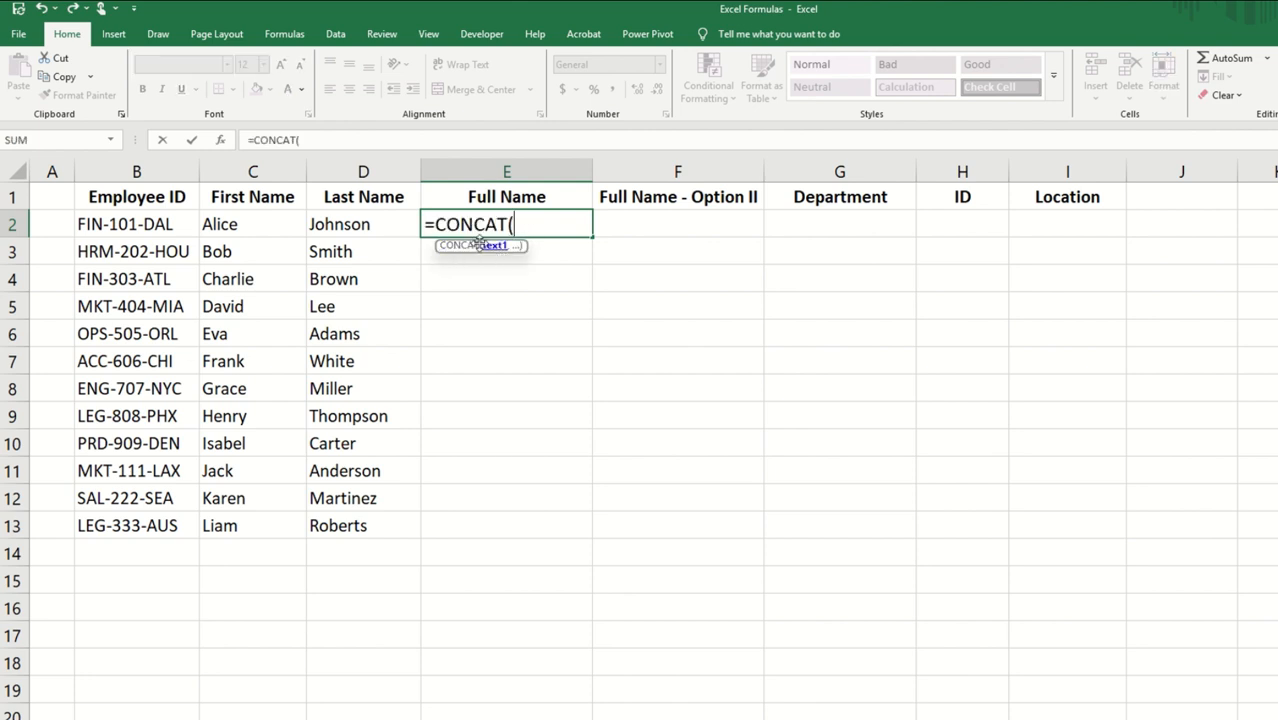
left_click(245, 224)
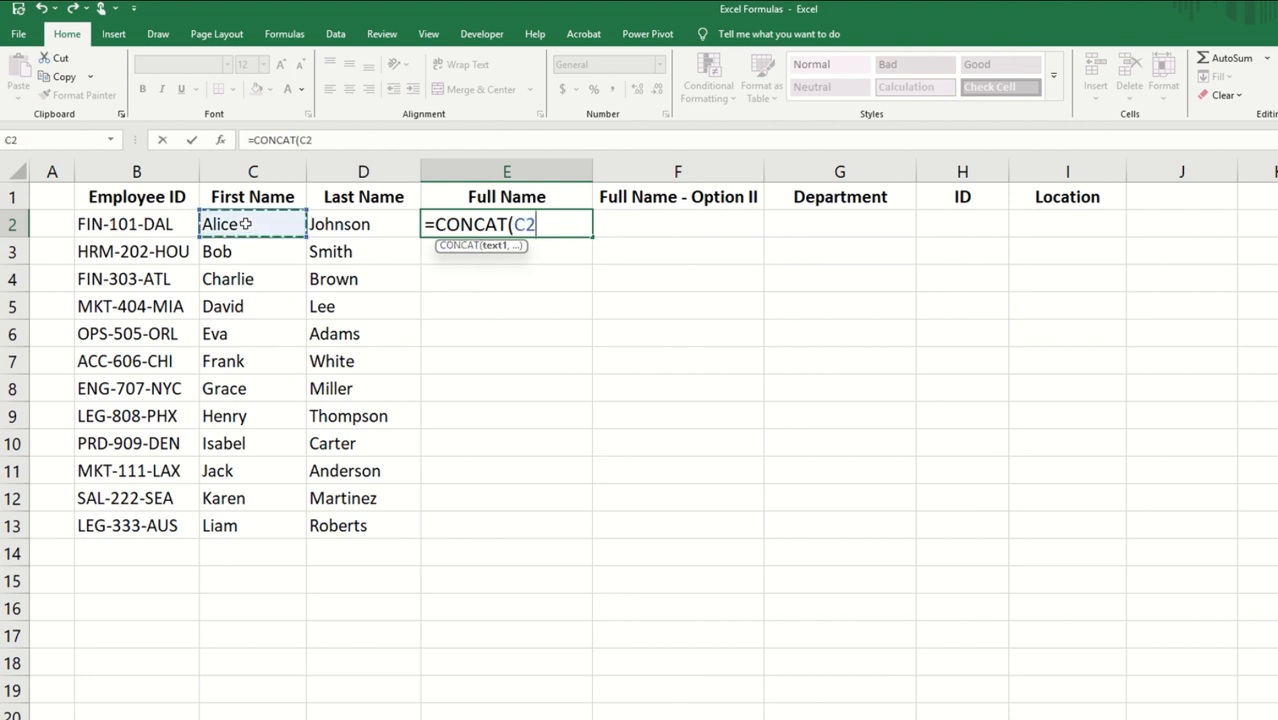
type(",\" ")
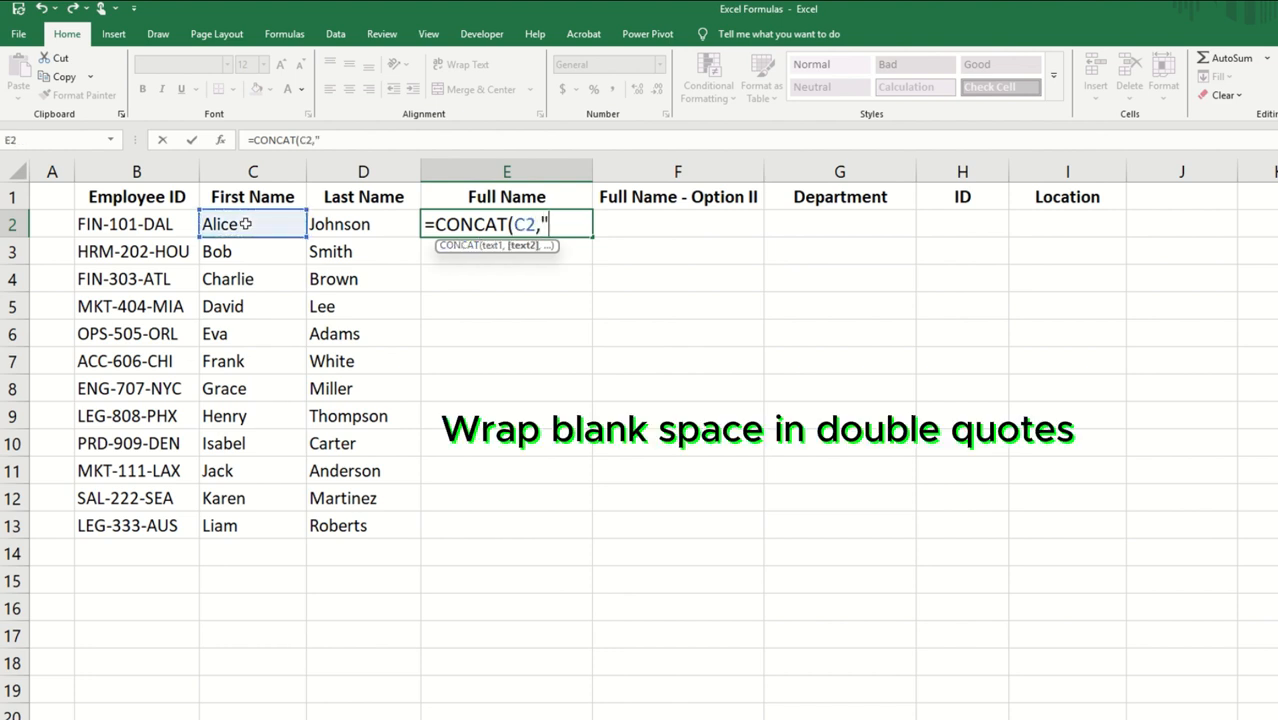
type("\",")
left_click(354, 224)
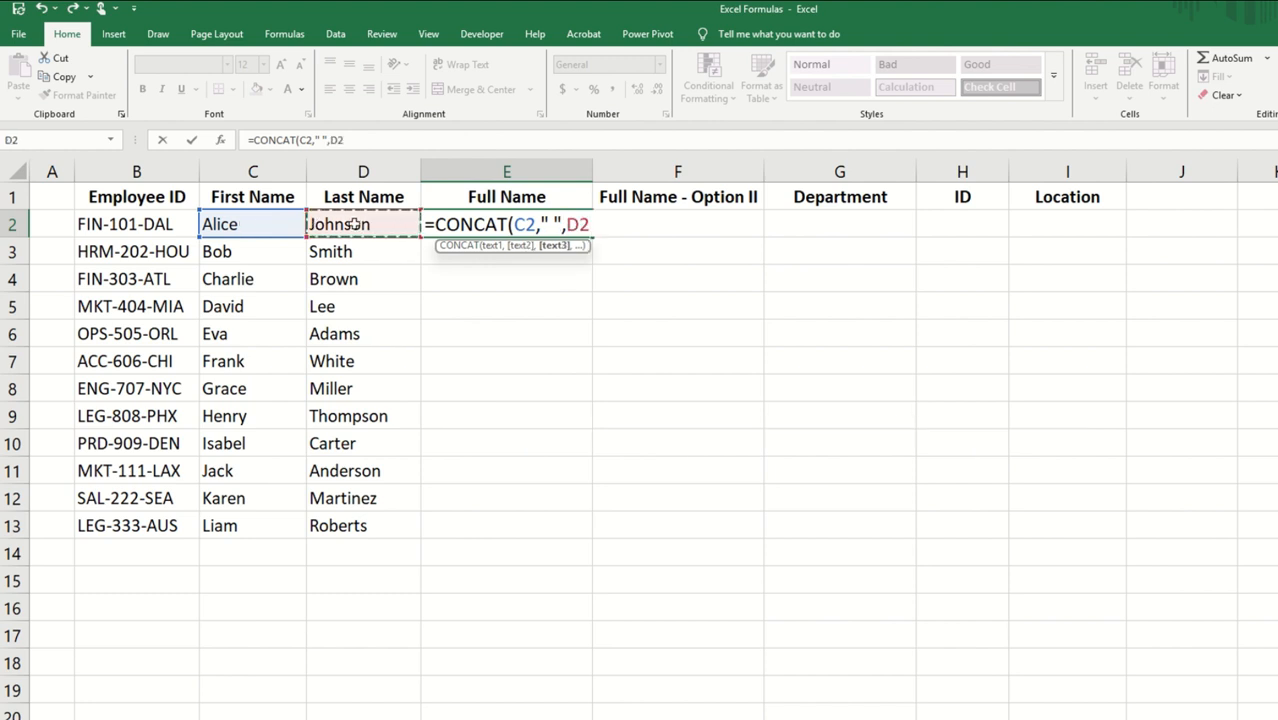
type(")")
key("Return")
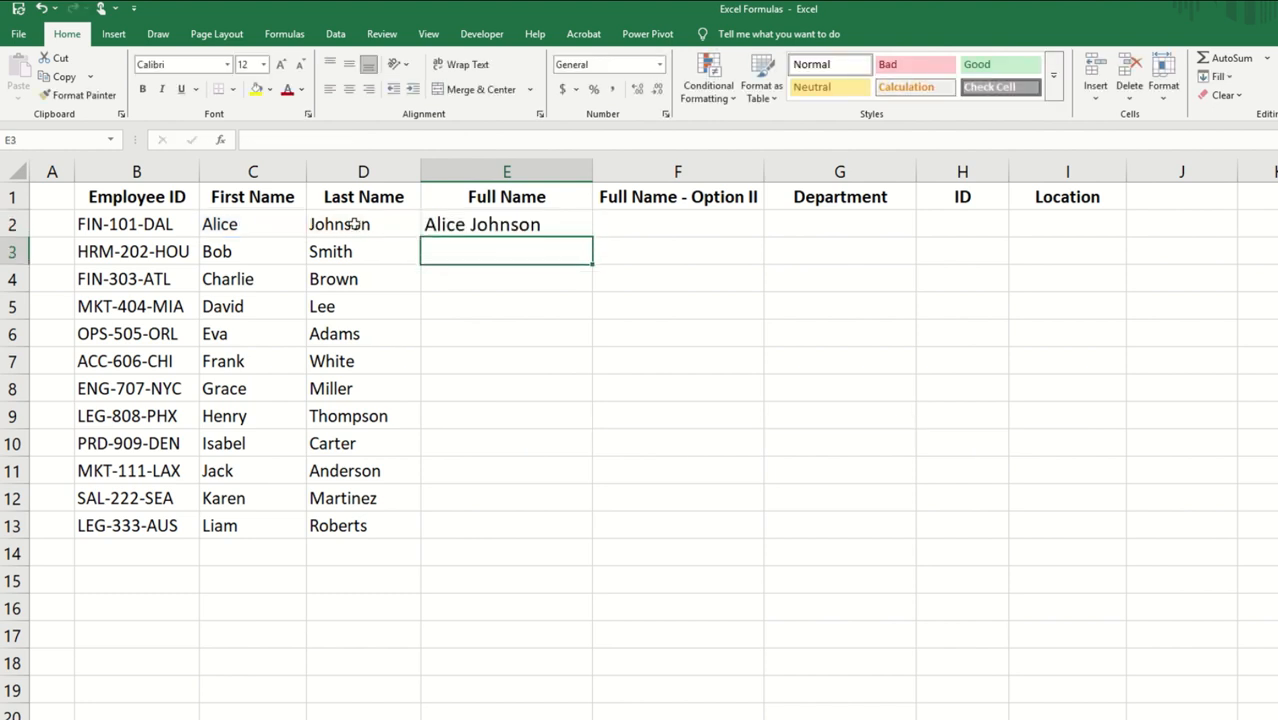
left_click(588, 226)
double_click(593, 237)
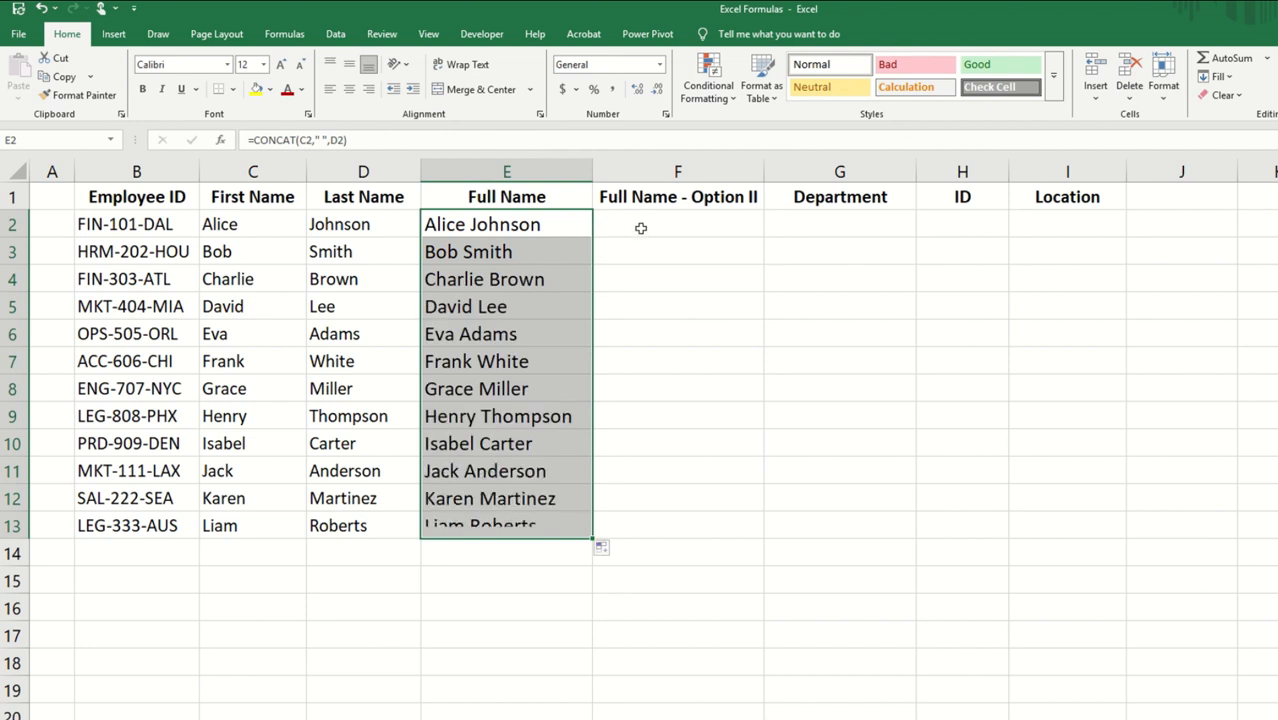
Join first and last name in F2 with =C2&" "&D2 and fill the formula down the Full Name - Option II column to row 13.
left_click(641, 228)
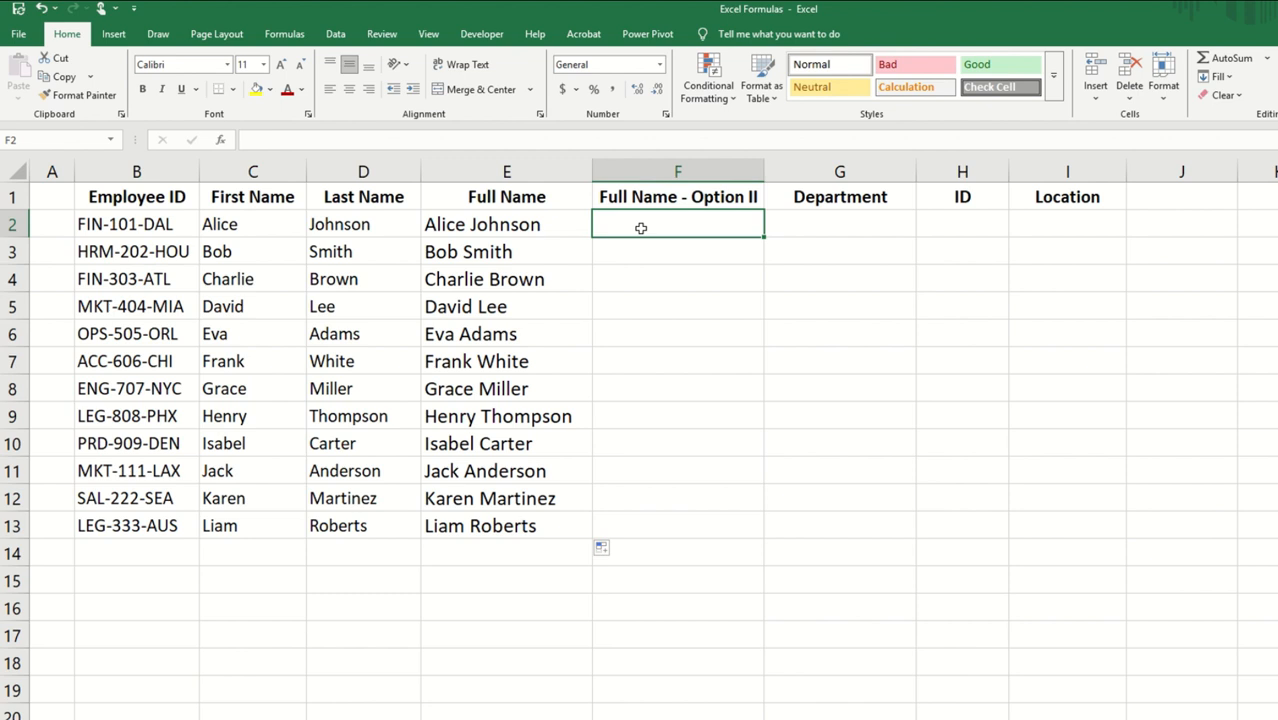
type("=")
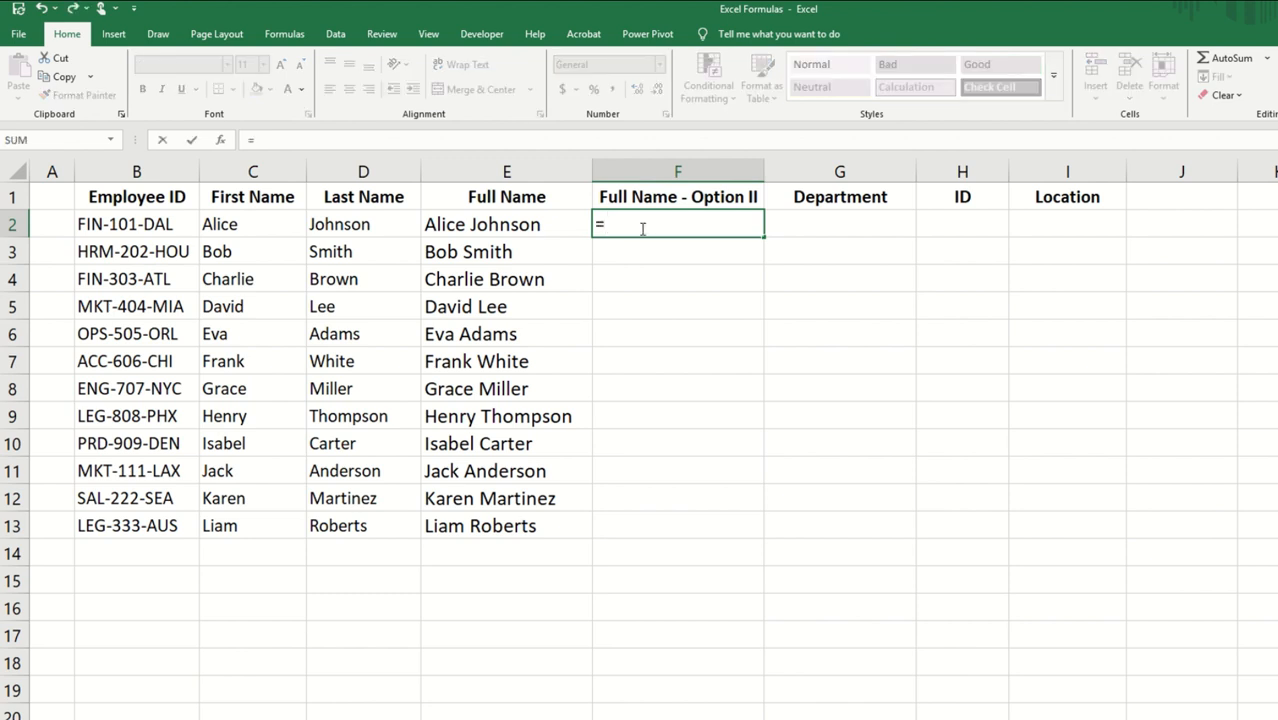
left_click(246, 224)
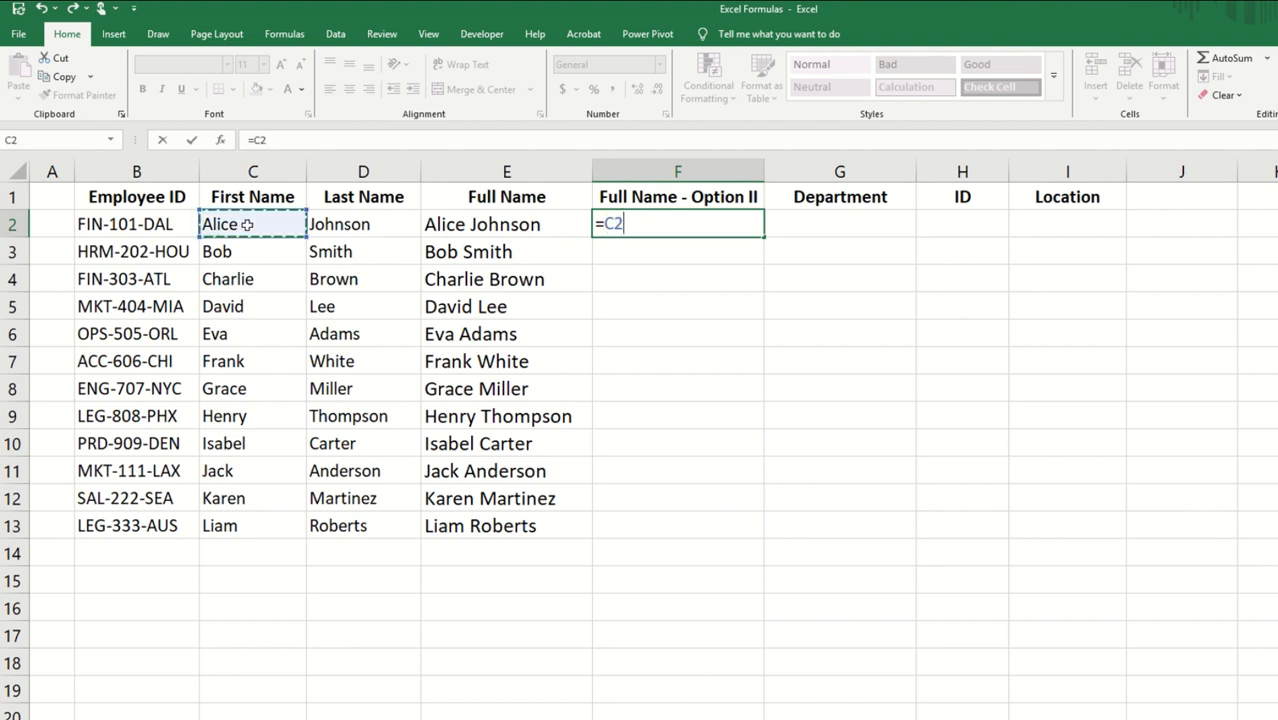
type("&\" \"&")
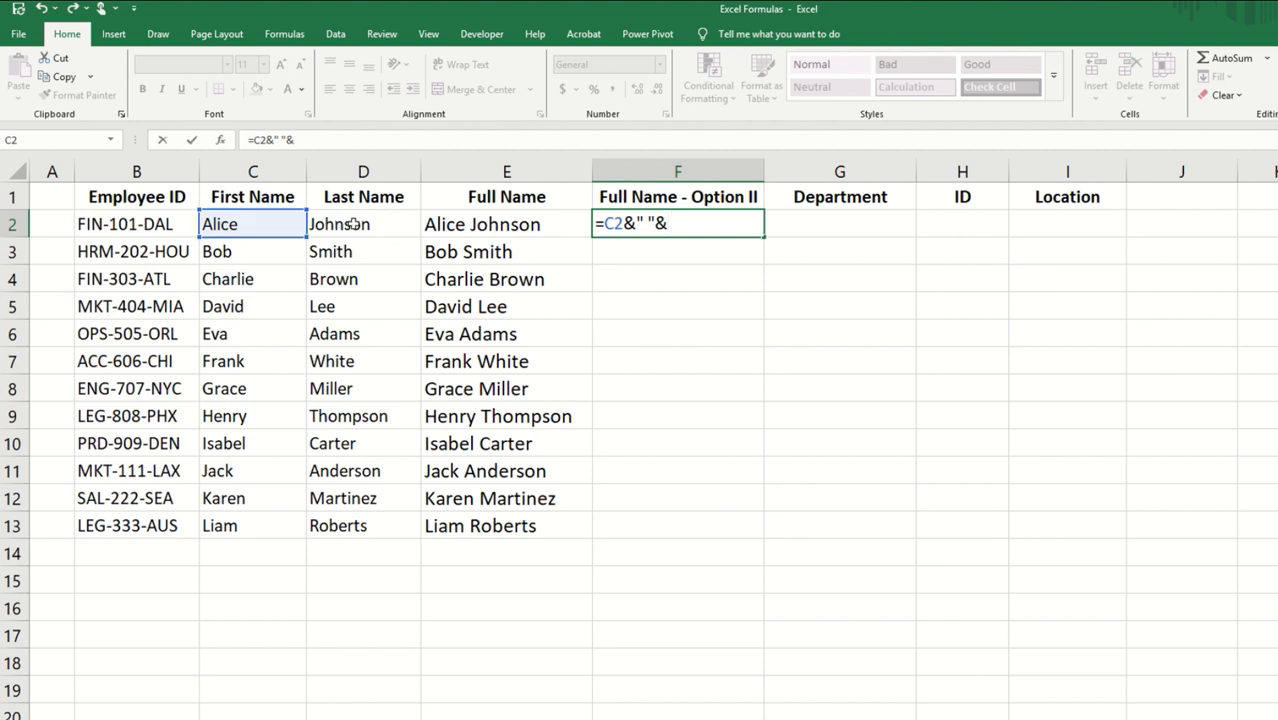
left_click(354, 224)
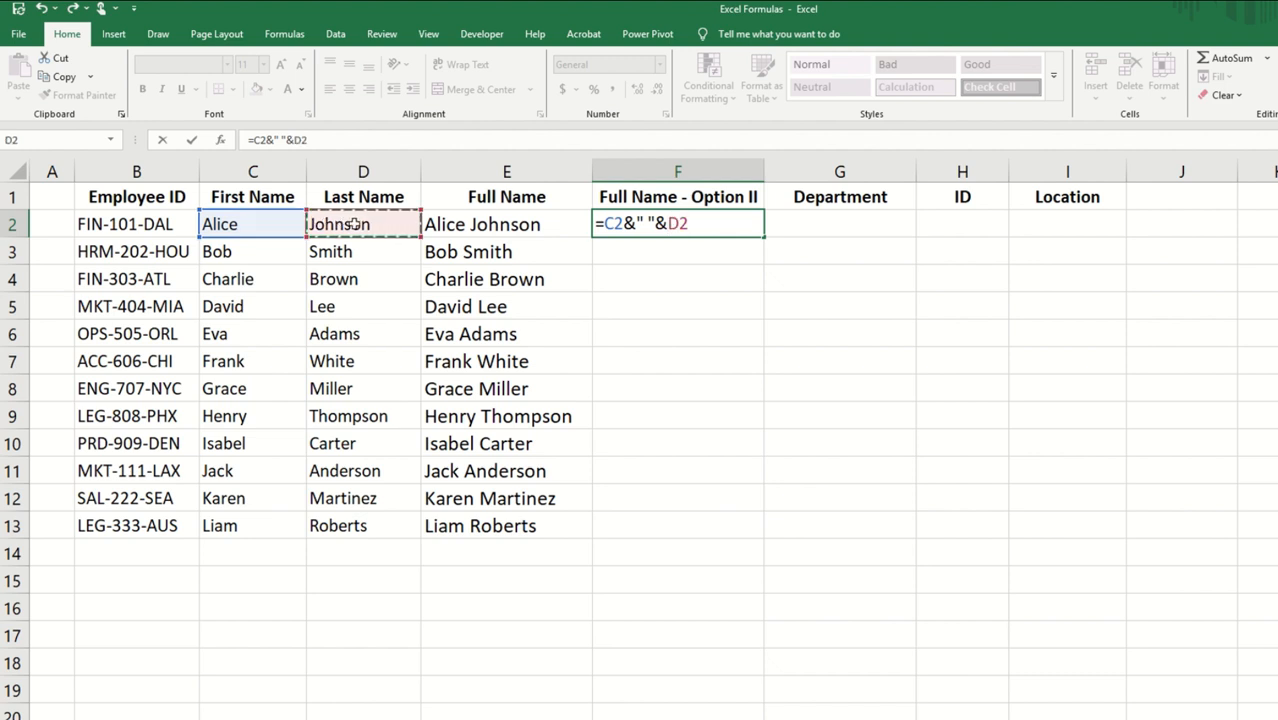
key("Return")
left_click(668, 226)
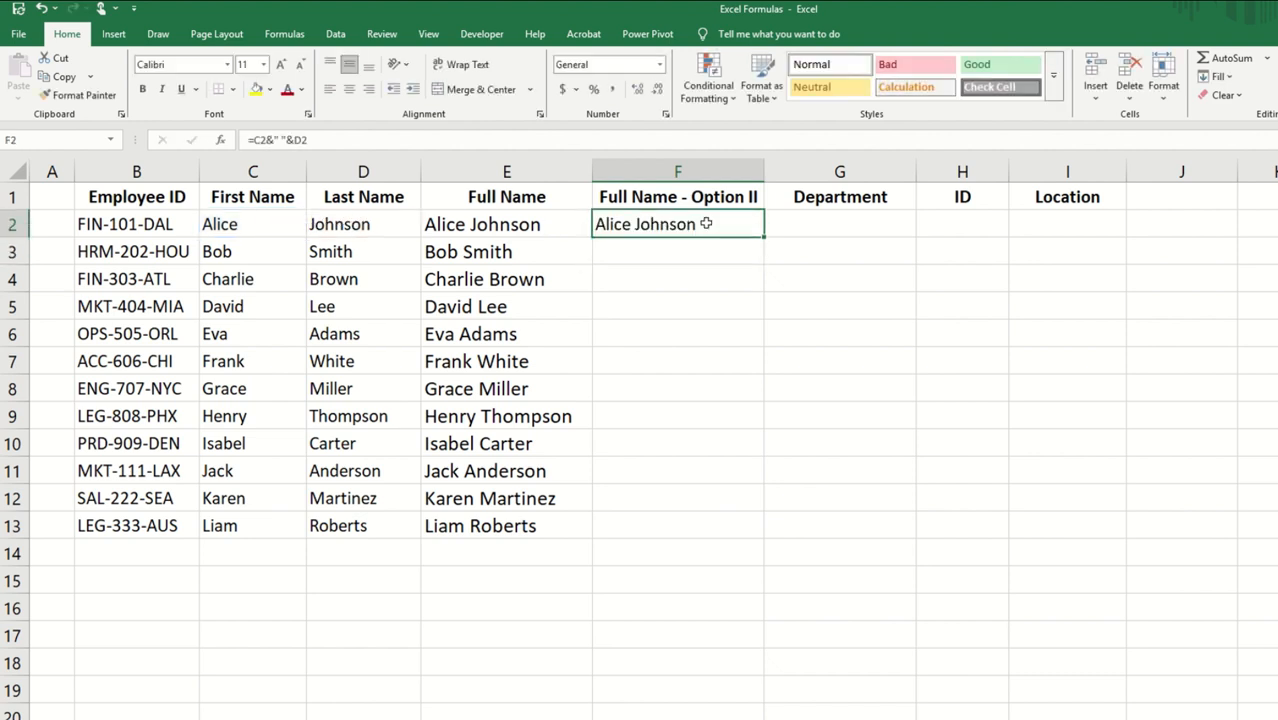
double_click(766, 238)
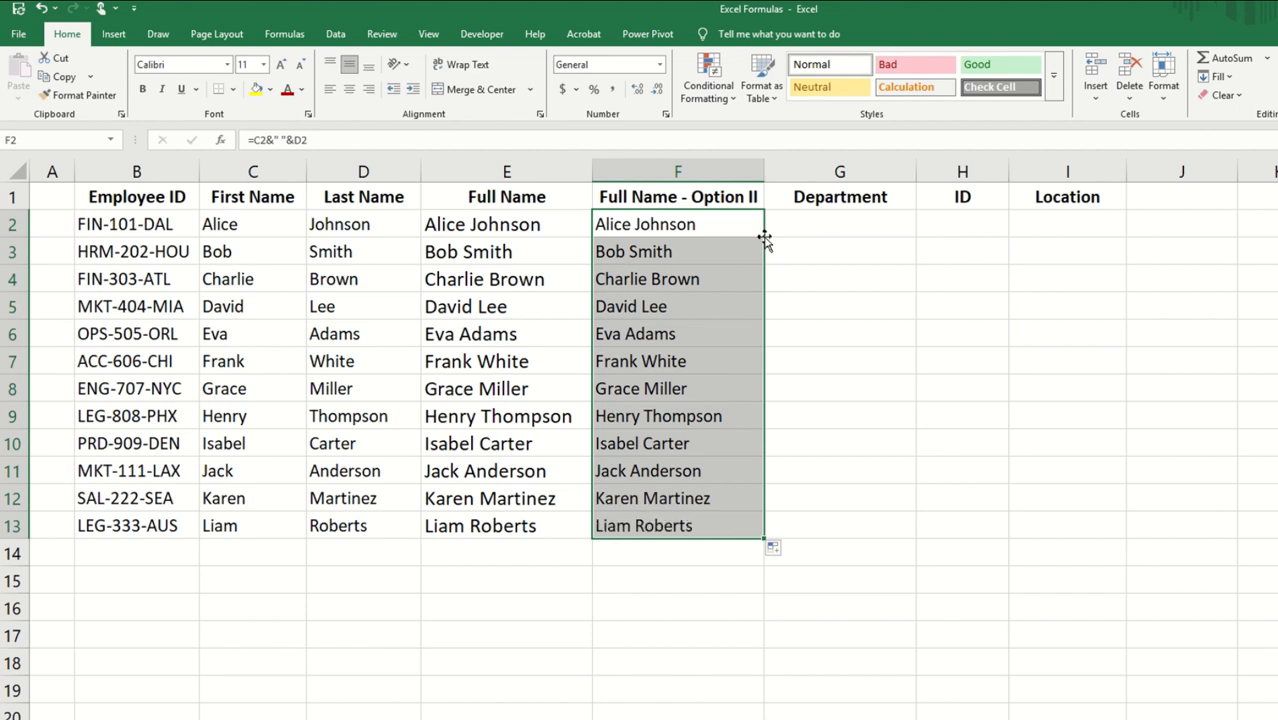
Extract the department code from the Employee ID in G2 with =LEFT(B2,3) and fill the formula down to row 13.
left_click(840, 230)
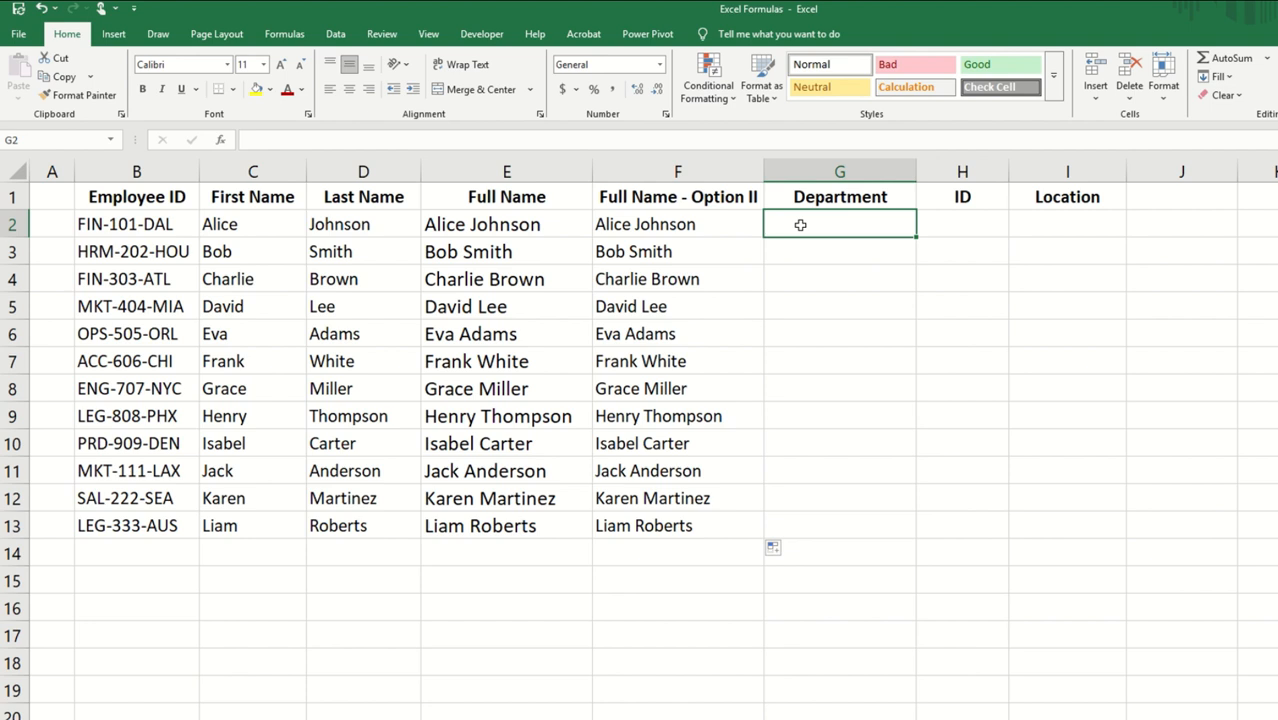
type("=LEFT(")
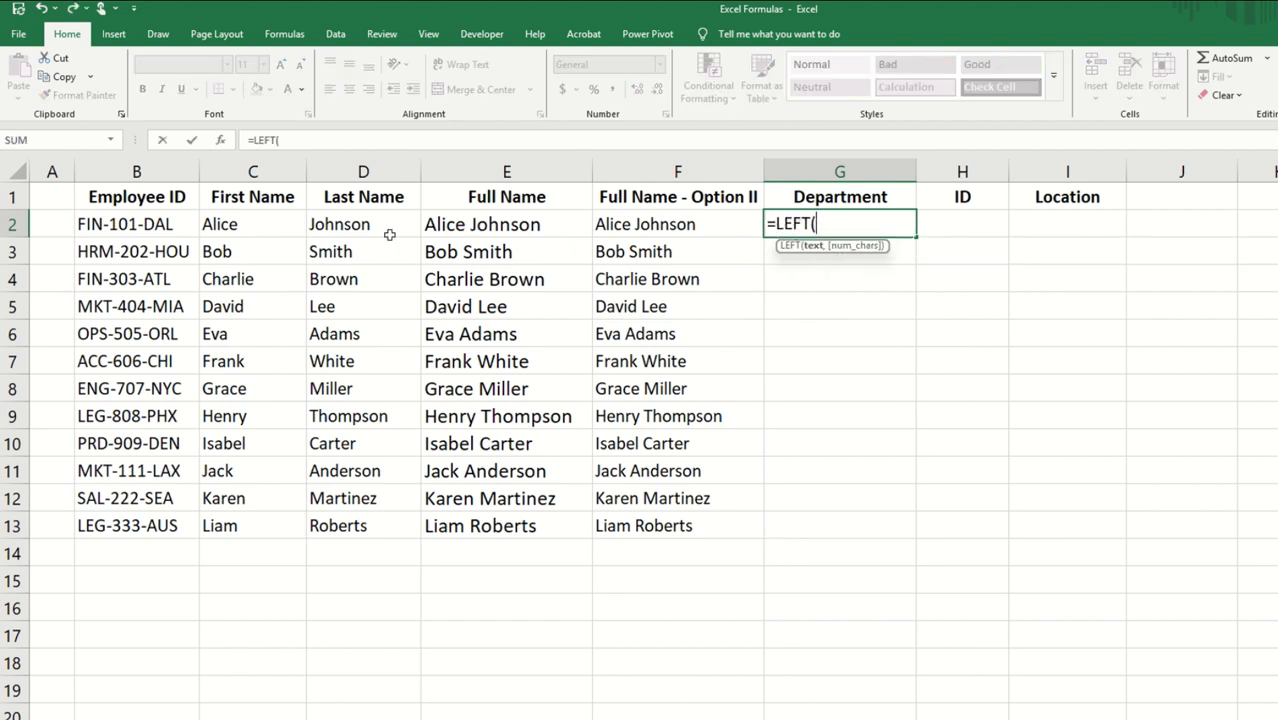
left_click(174, 224)
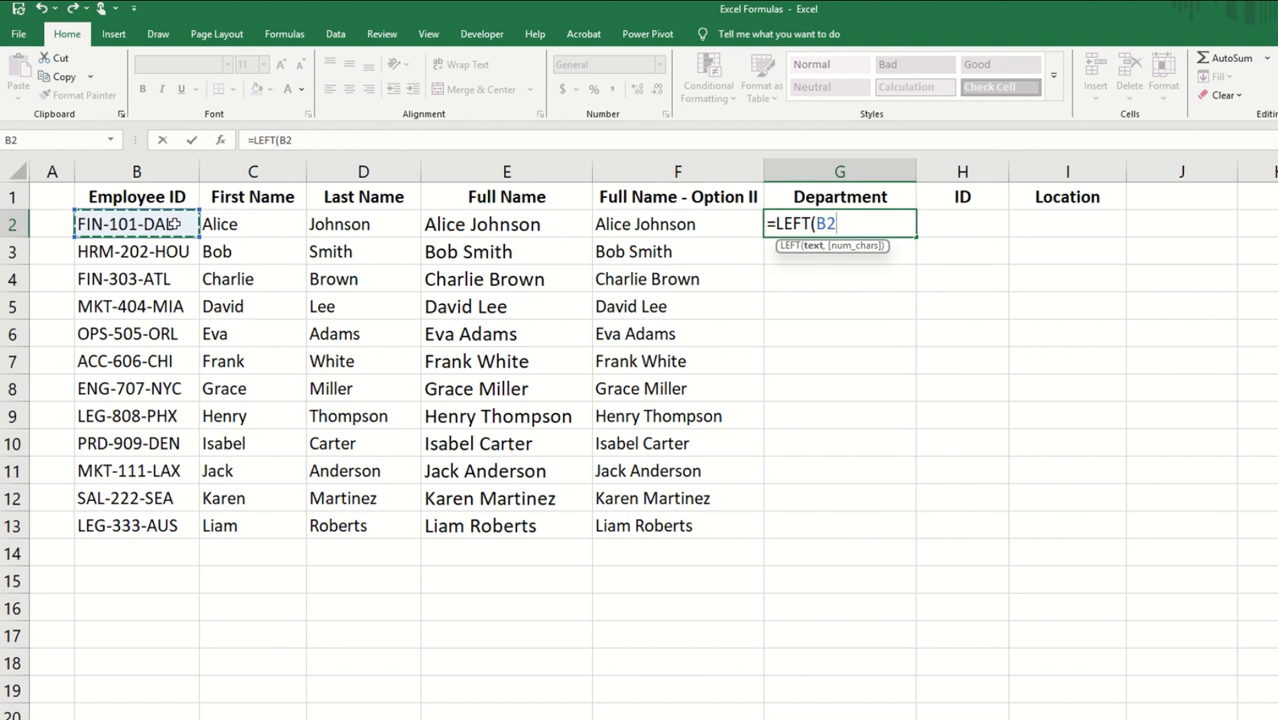
type(",")
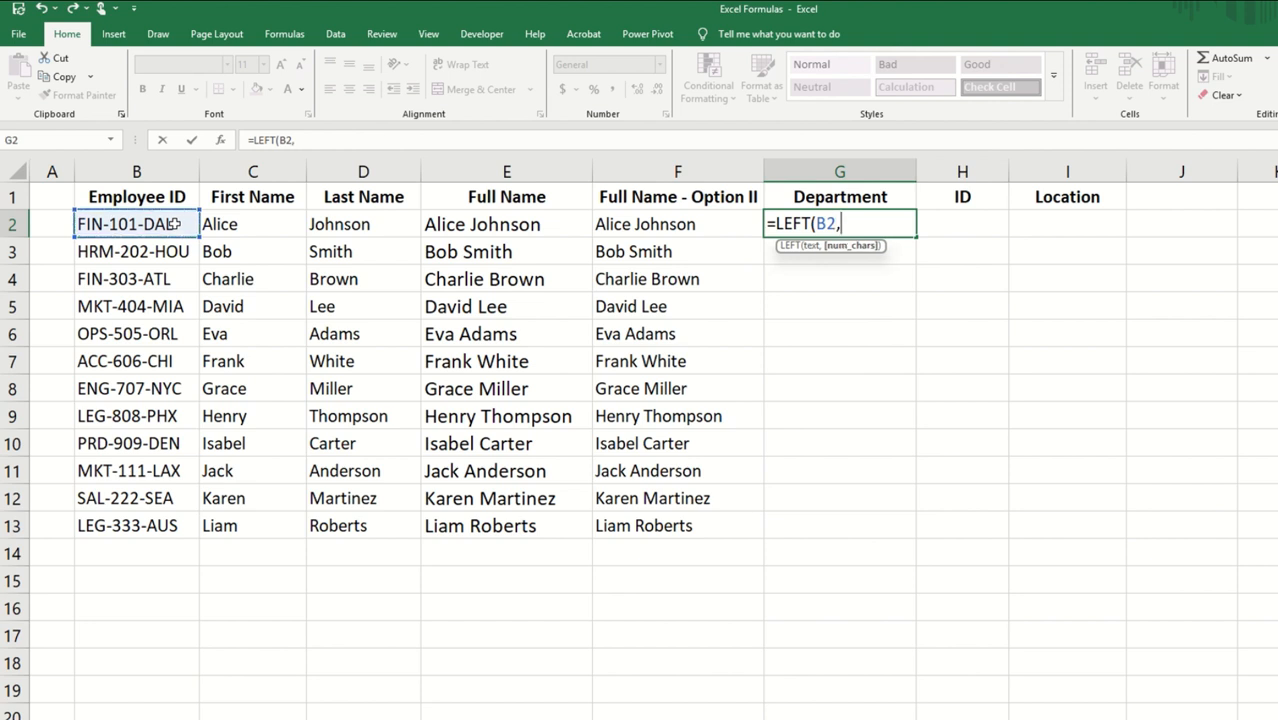
type("3)")
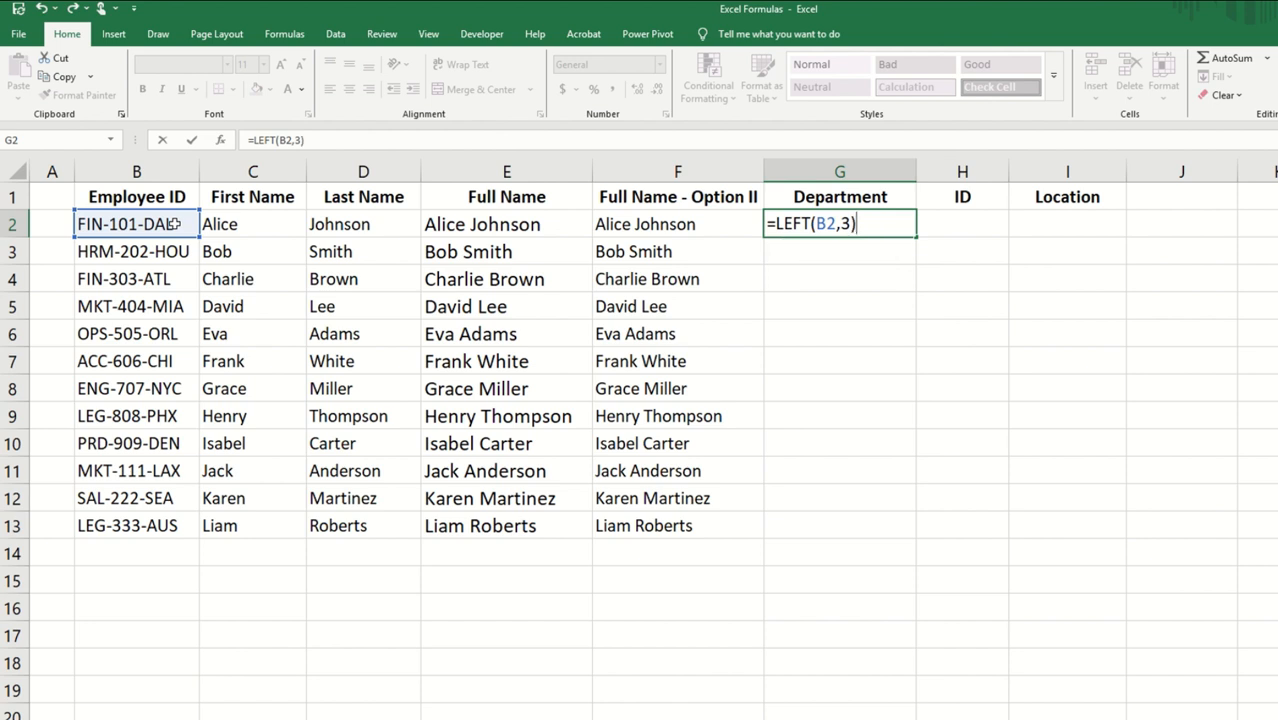
key("Return")
left_click(836, 222)
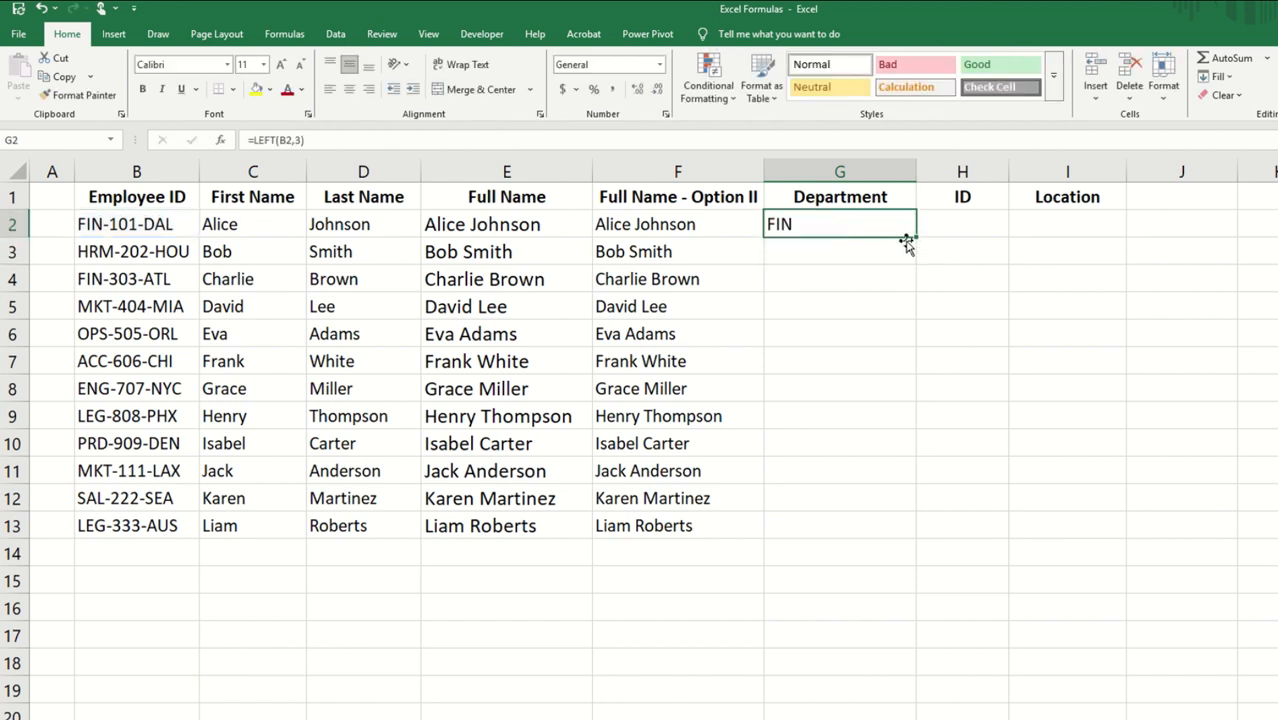
double_click(916, 238)
Extract the middle number from the Employee ID in H2 with =MID(B2,5,3) and fill the formula down the ID column to row 13.
left_click(920, 232)
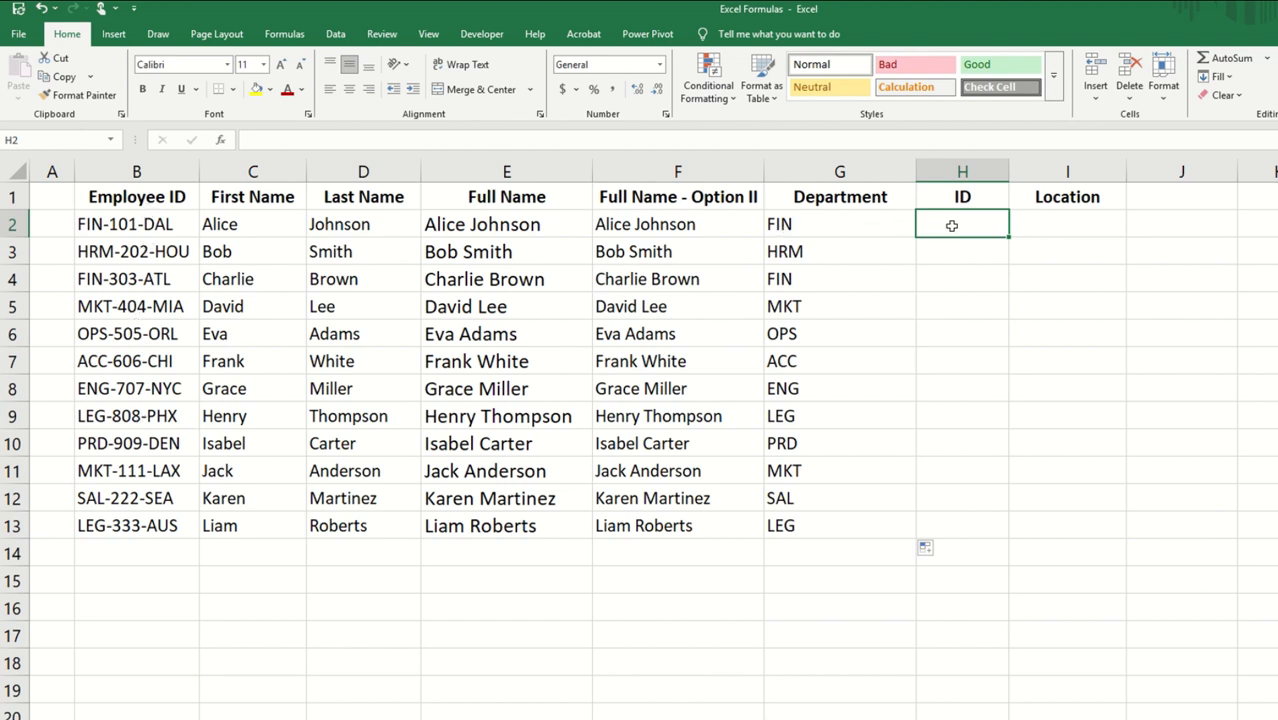
type("=MID(")
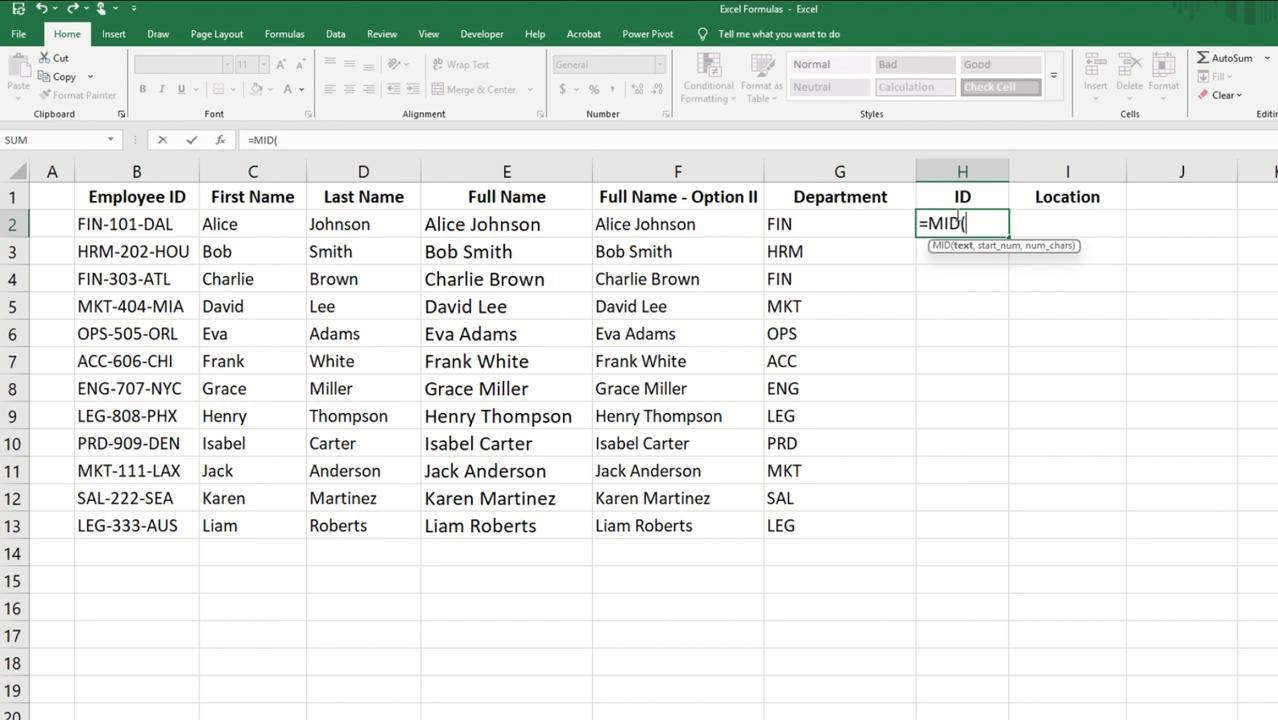
left_click(133, 226)
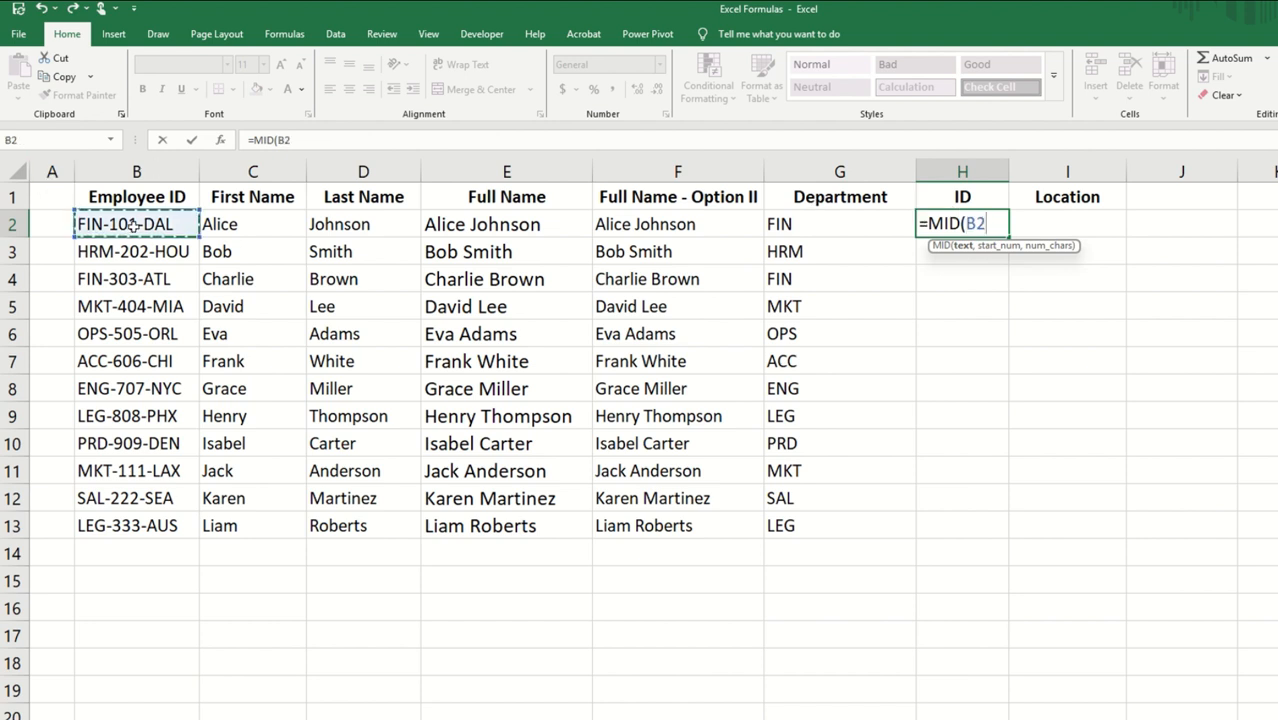
type(",")
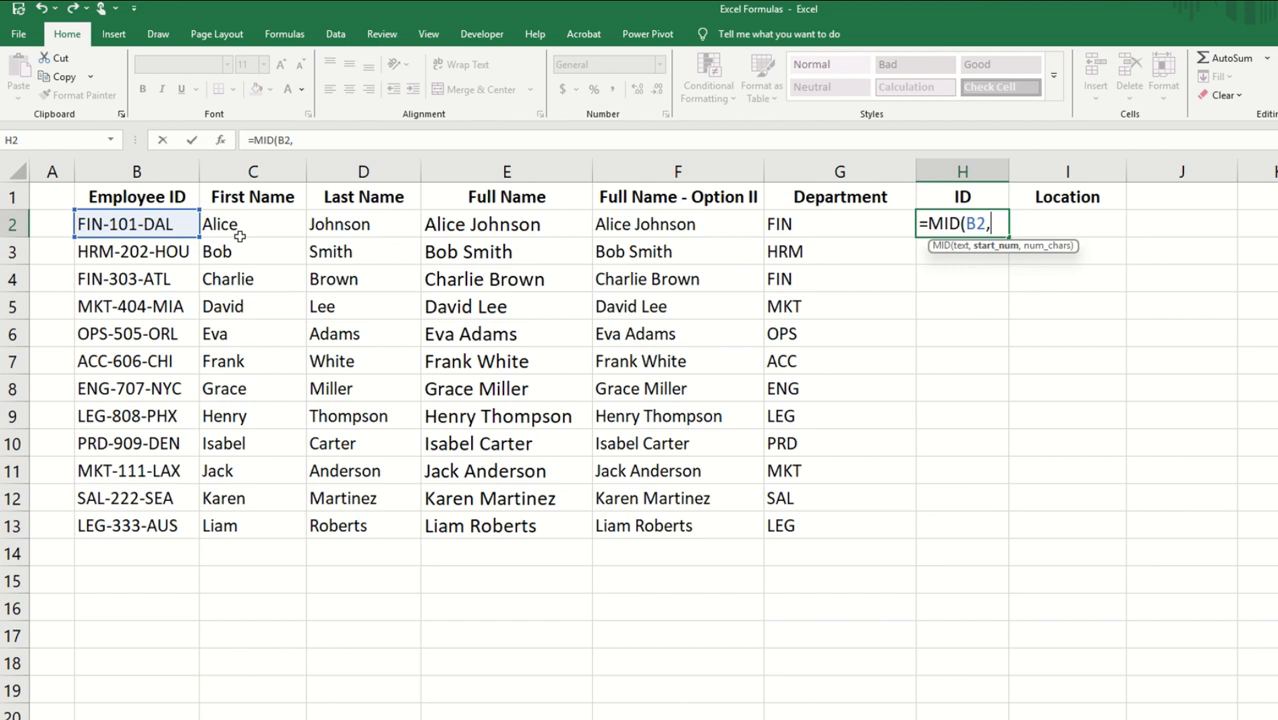
type("5,")
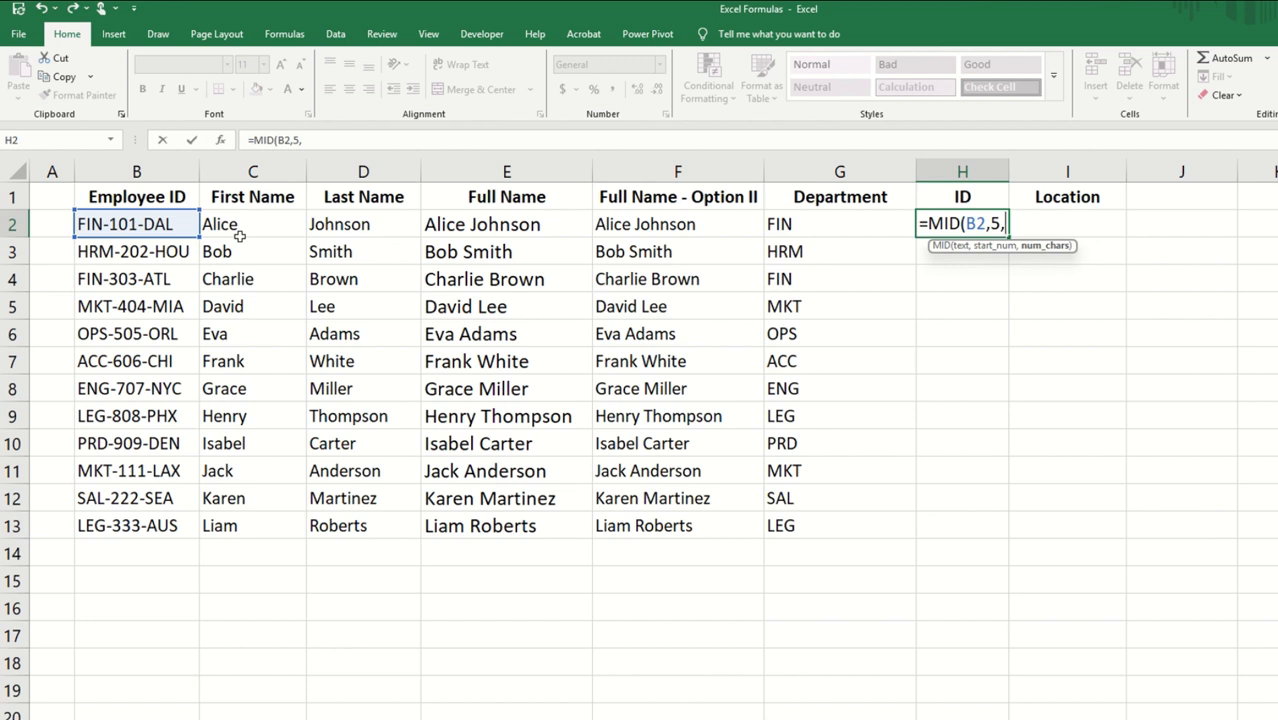
type("3)")
key("Return")
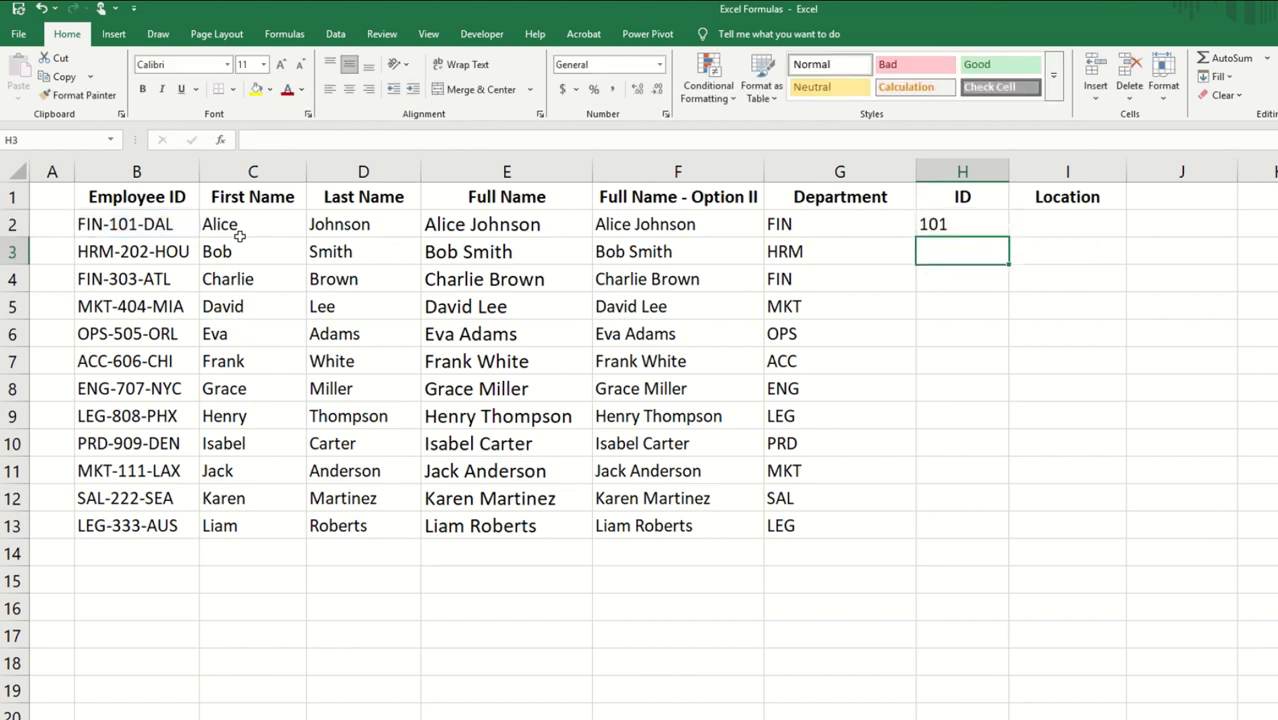
left_click(958, 222)
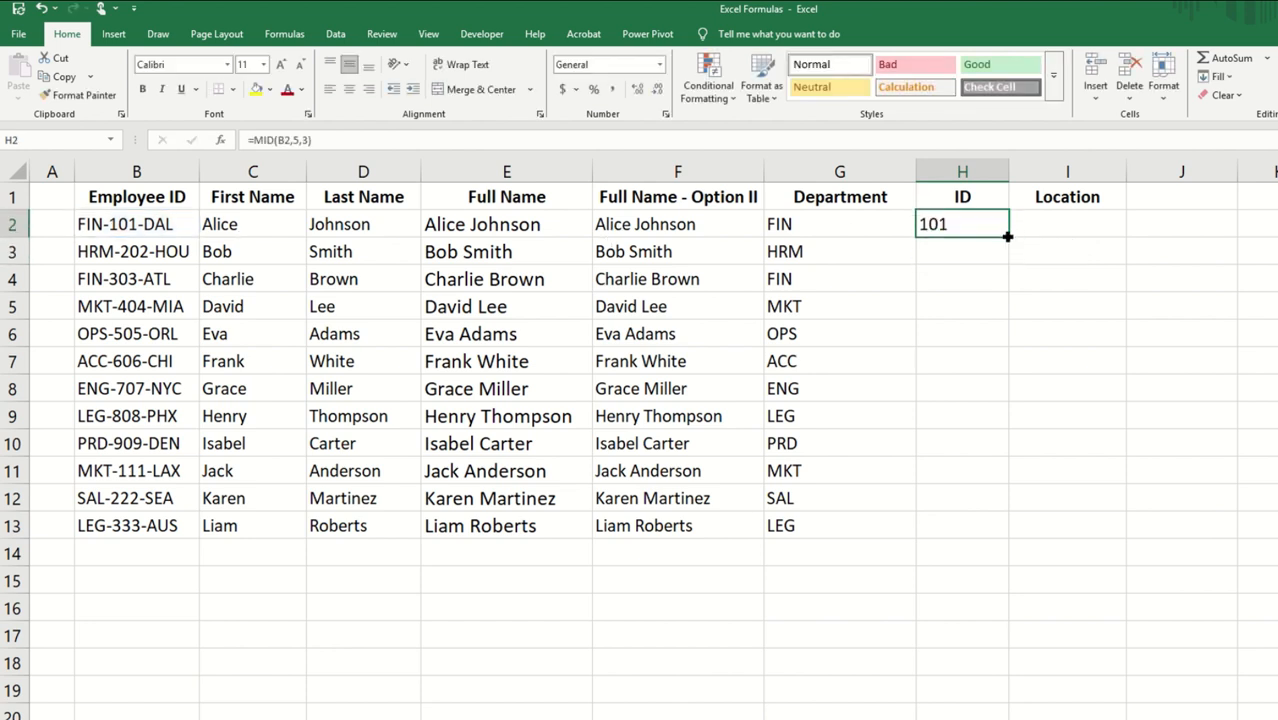
double_click(1008, 237)
Extract the location code from the Employee ID in I2 with =RIGHT(B2,3) and fill the formula down the Location column.
left_click(1068, 235)
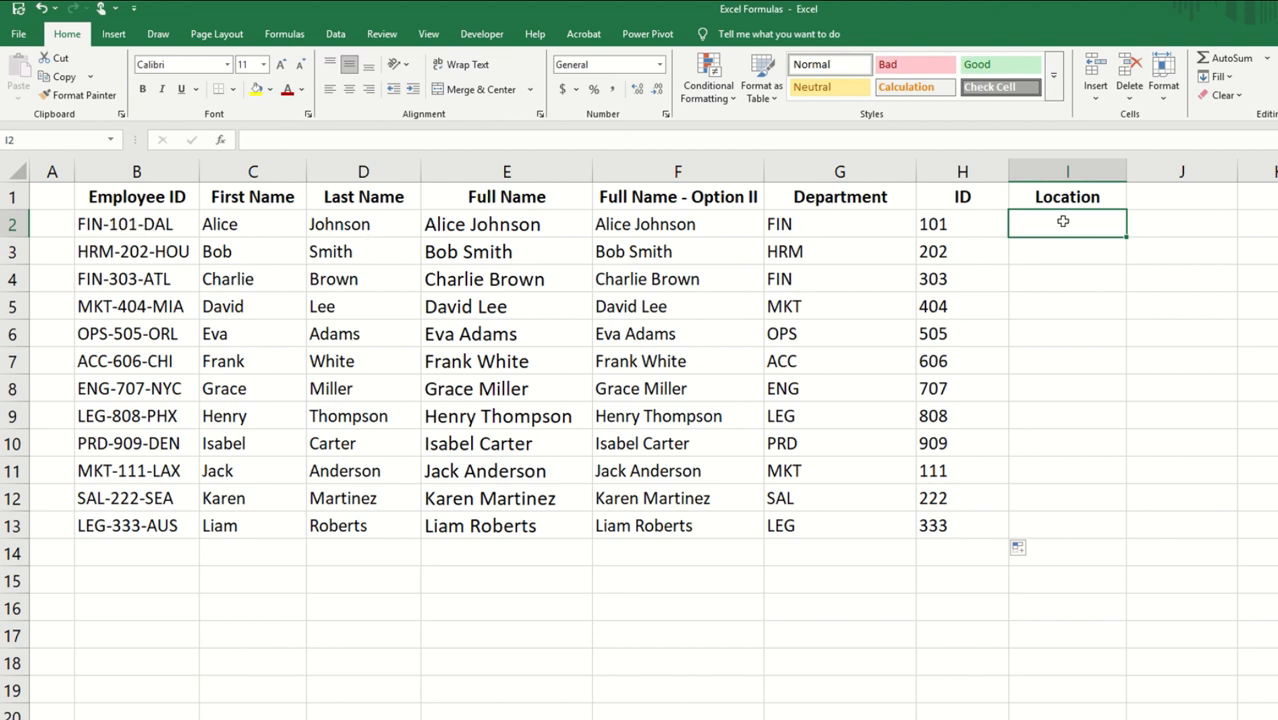
type("=RIGHT")
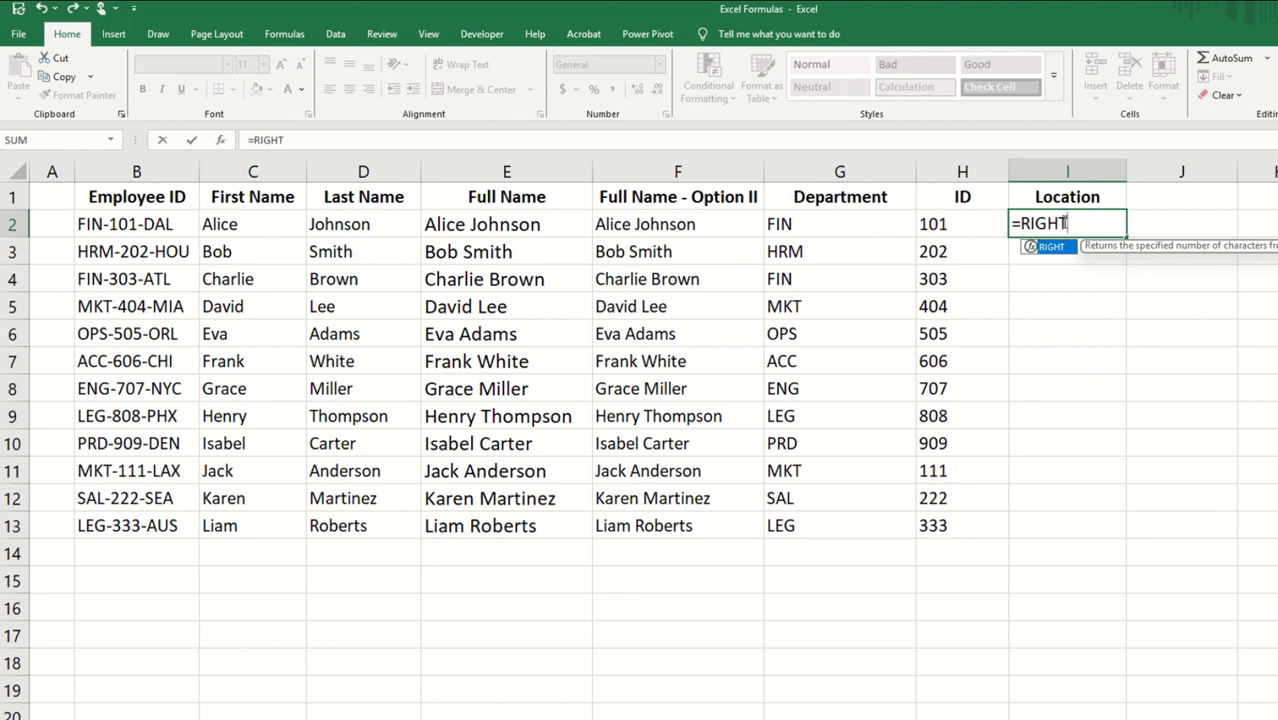
type("(")
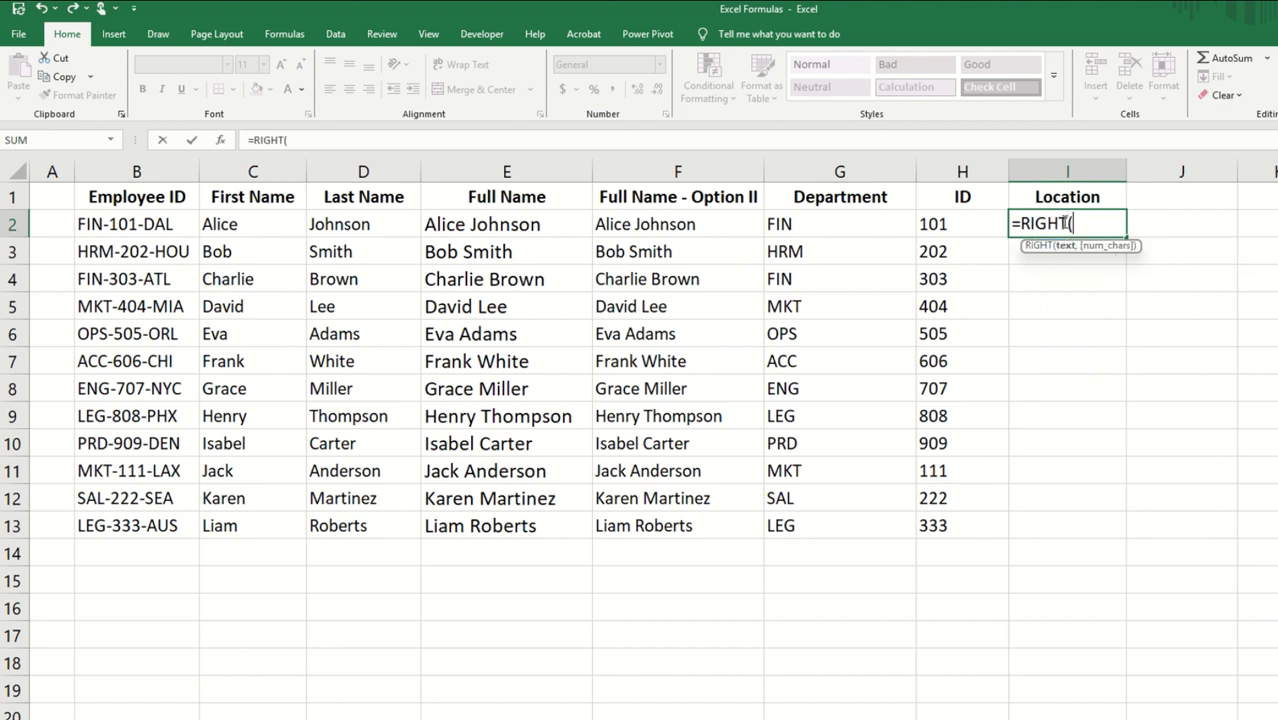
left_click(134, 225)
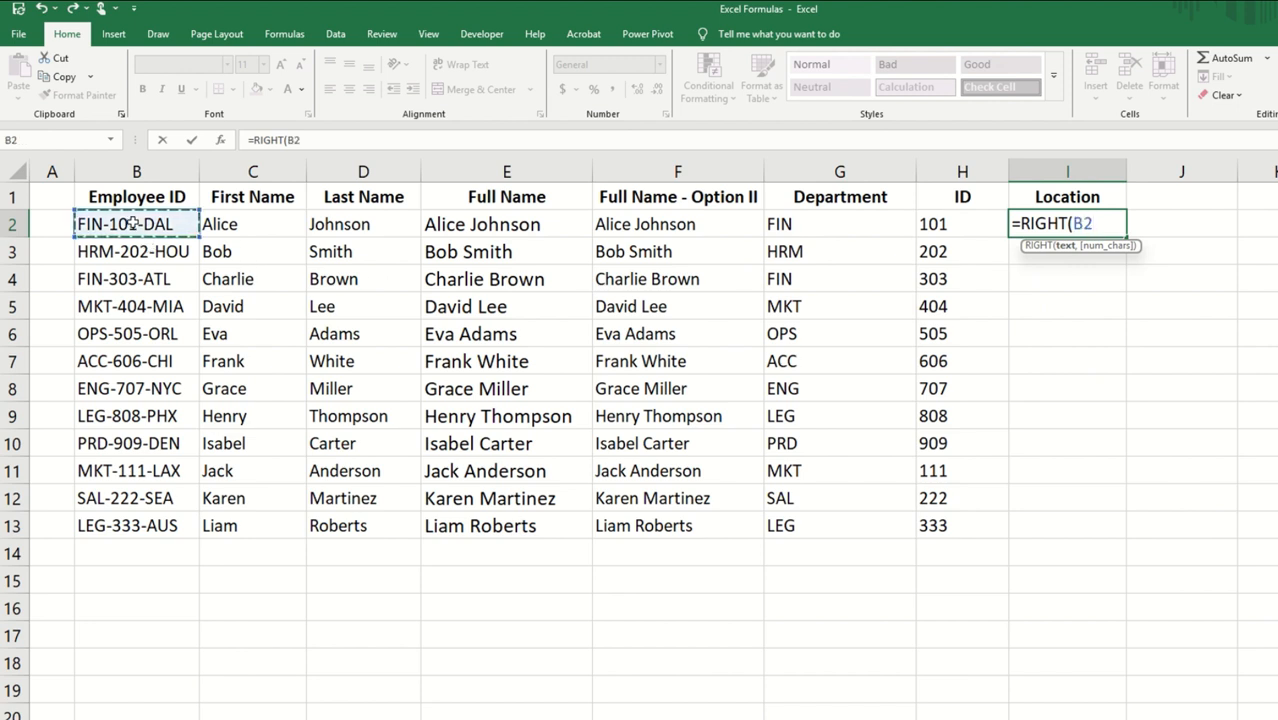
type(",")
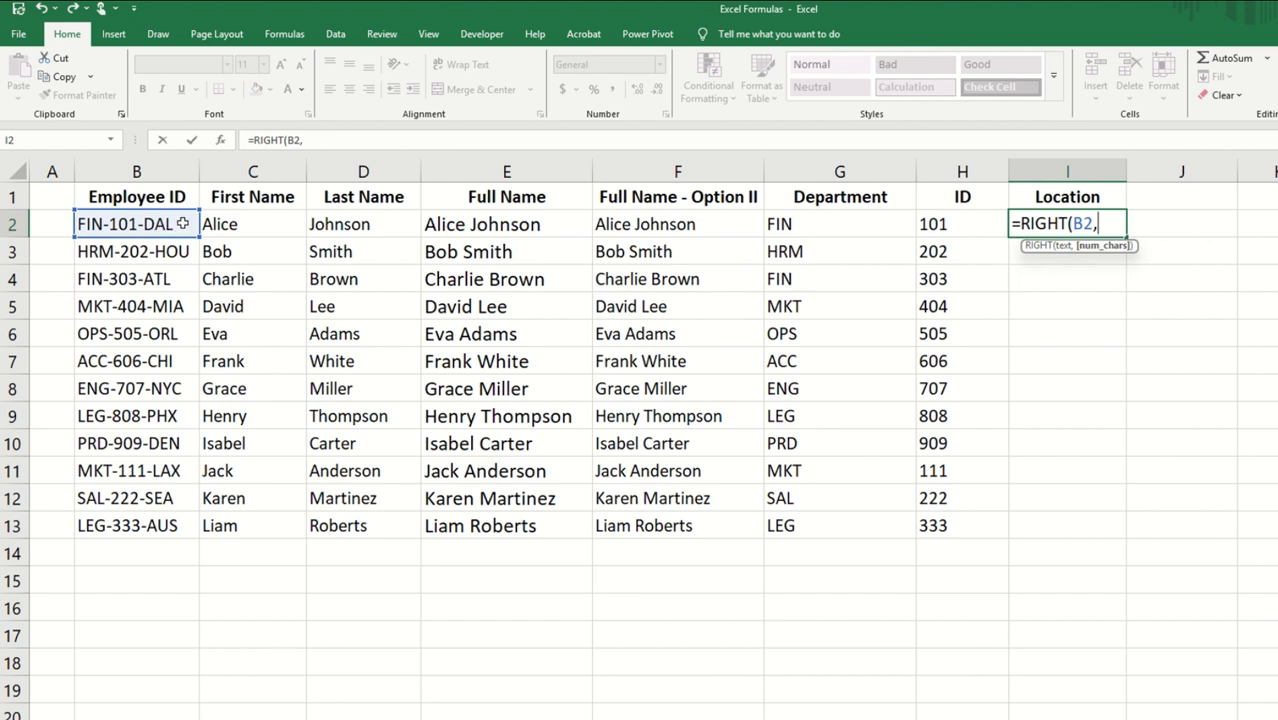
type("3)")
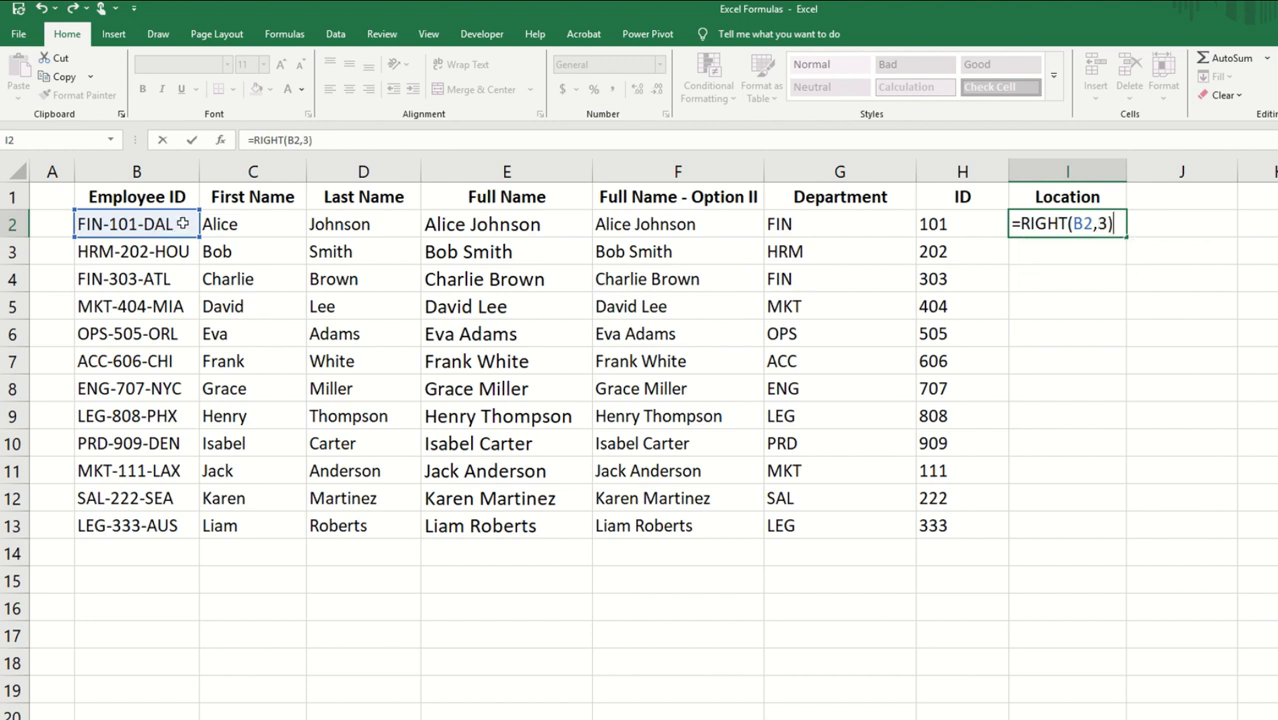
key("Return")
left_click(1028, 224)
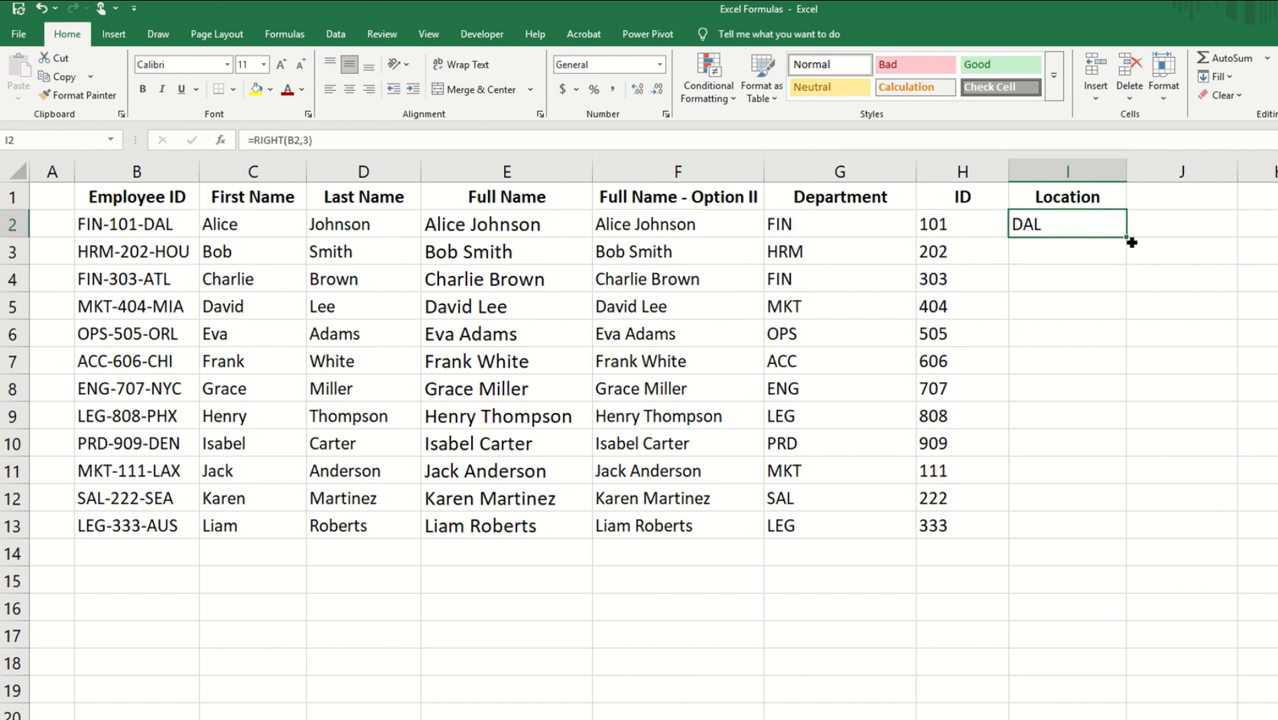
double_click(1126, 238)
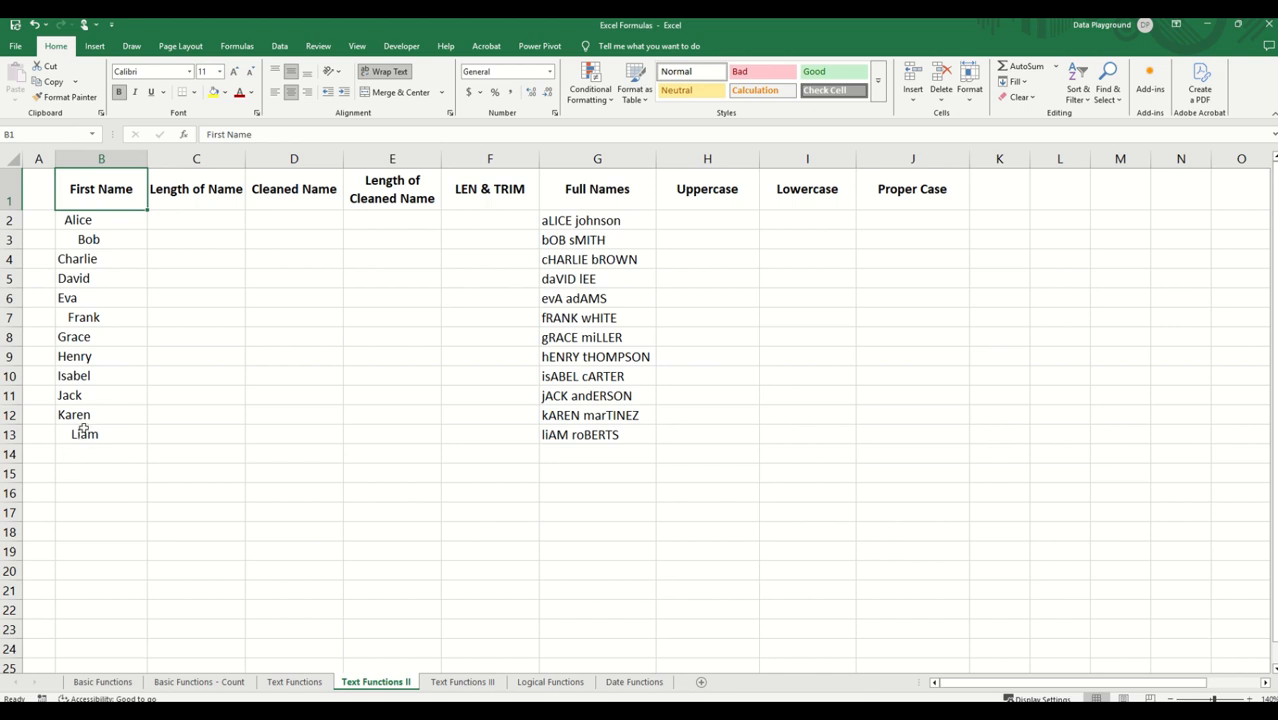
On the Text Functions II sheet, count the first name's characters in C2 with =LEN(B2) and fill the formula down to row 13.
left_click(189, 220)
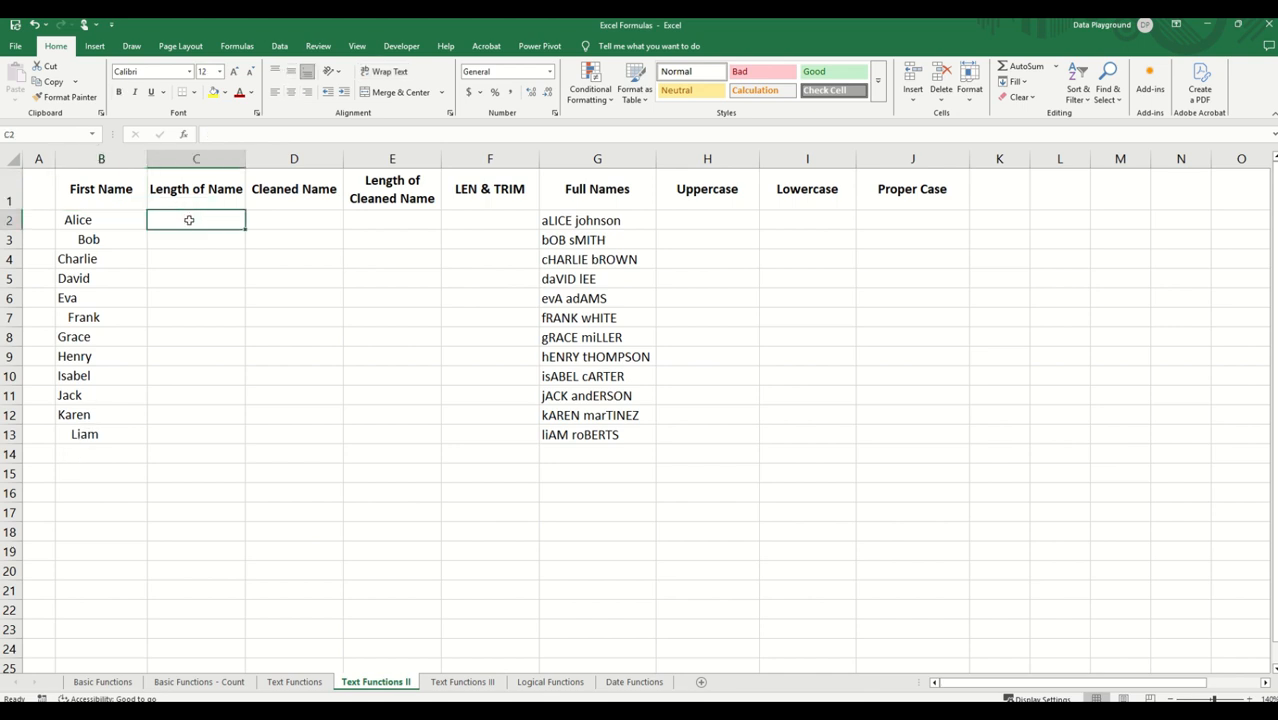
type("=LEN")
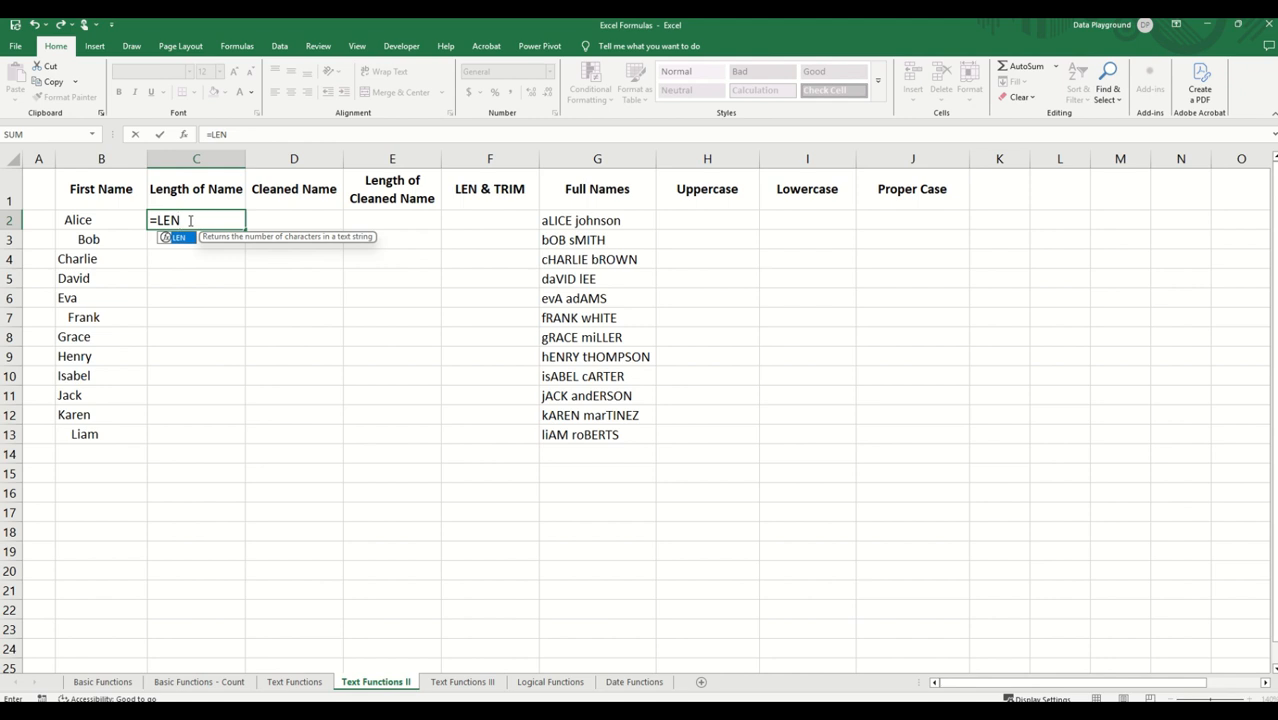
type("(")
left_click(90, 220)
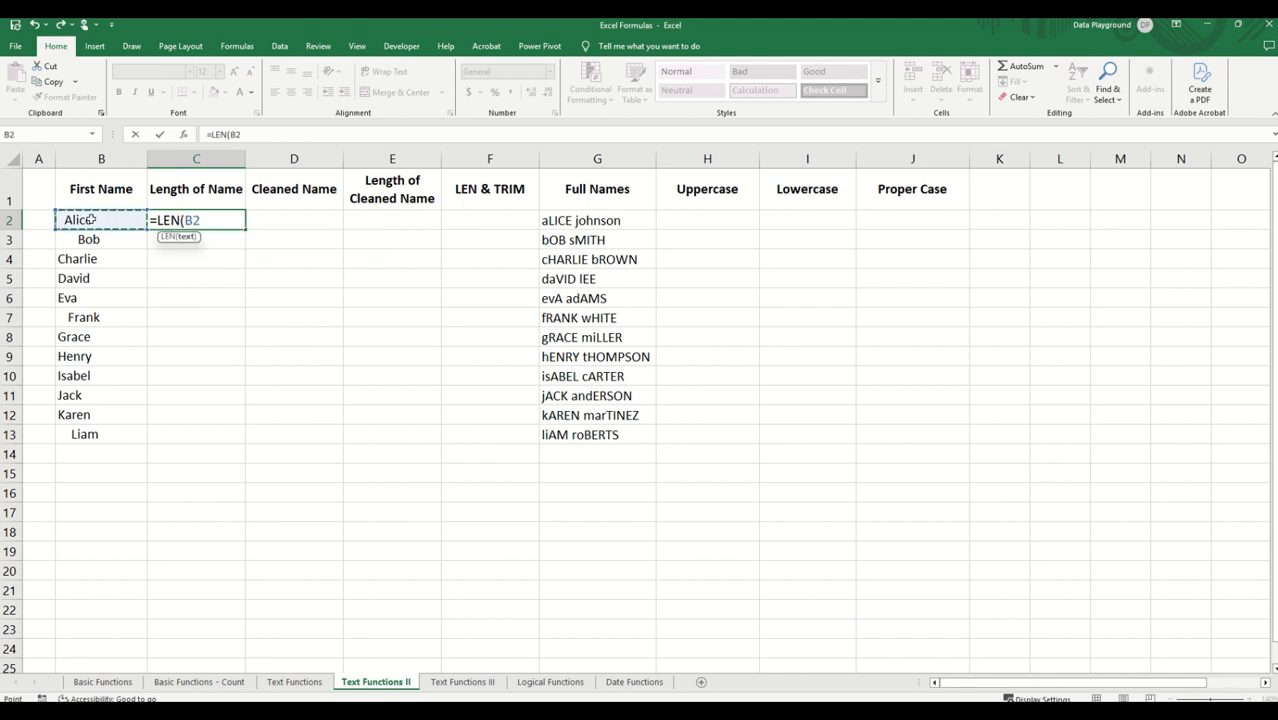
type(")")
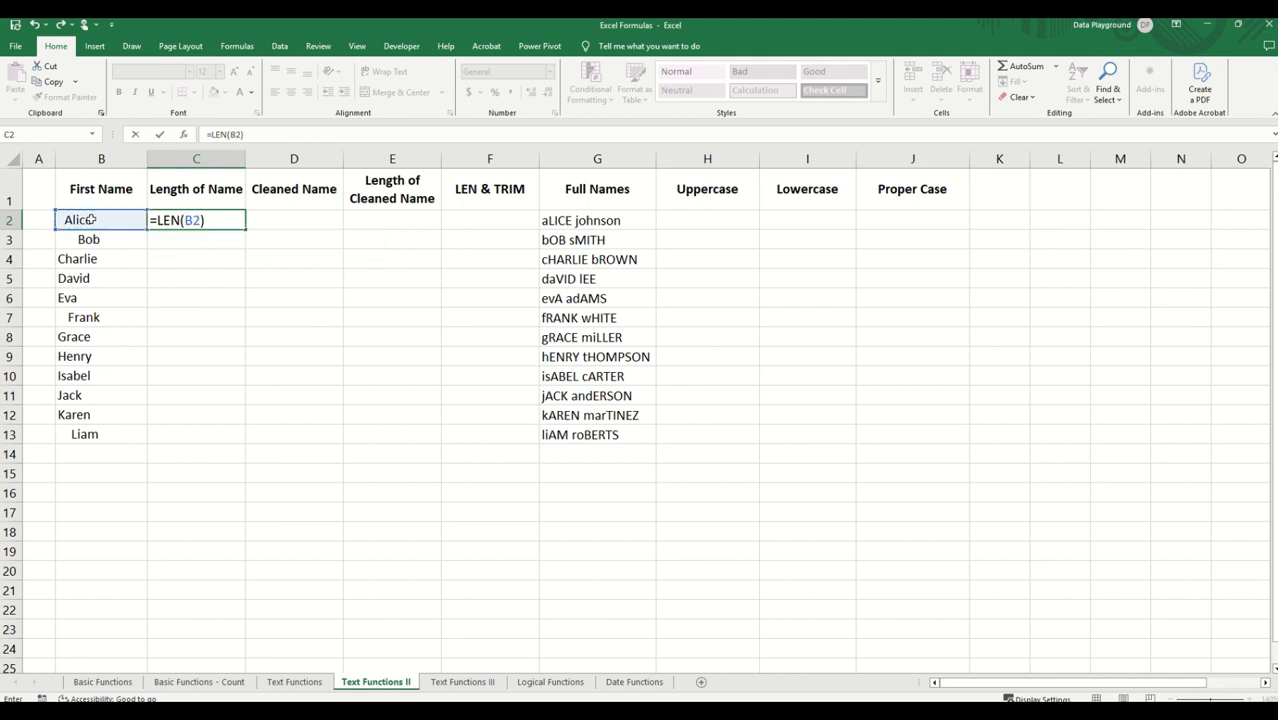
key("Return")
left_click(240, 221)
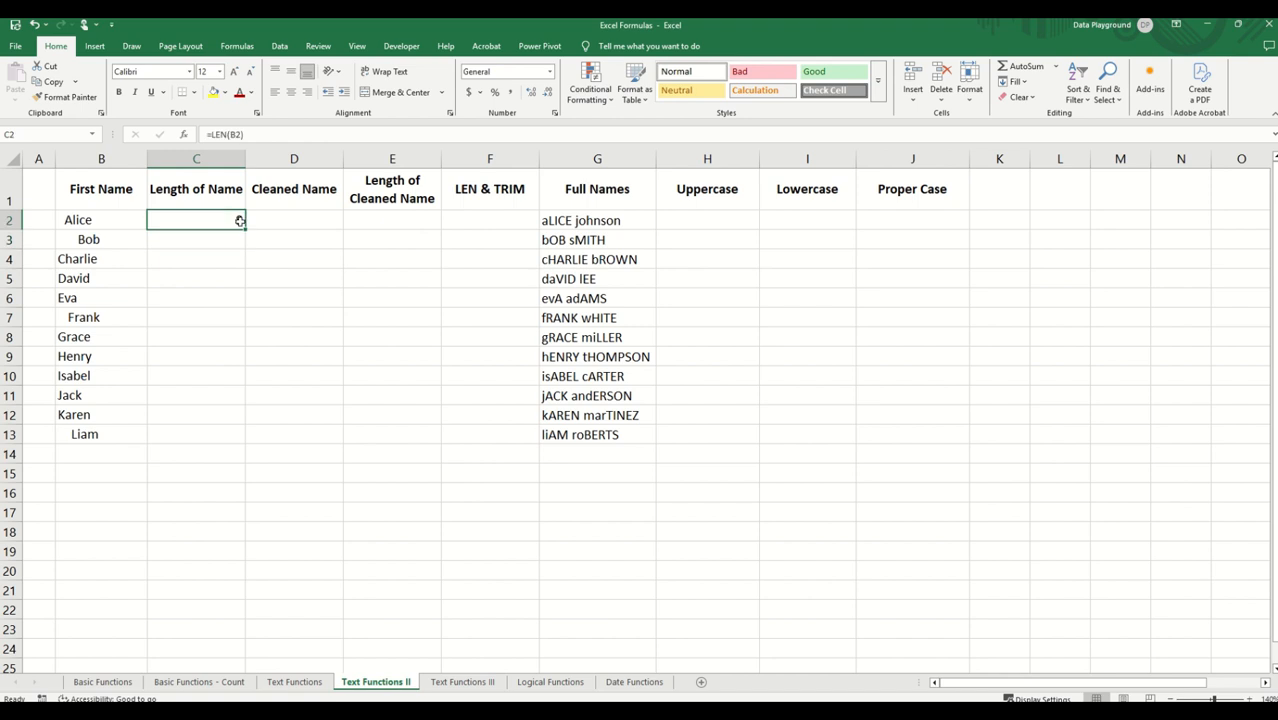
double_click(245, 229)
left_click(294, 259)
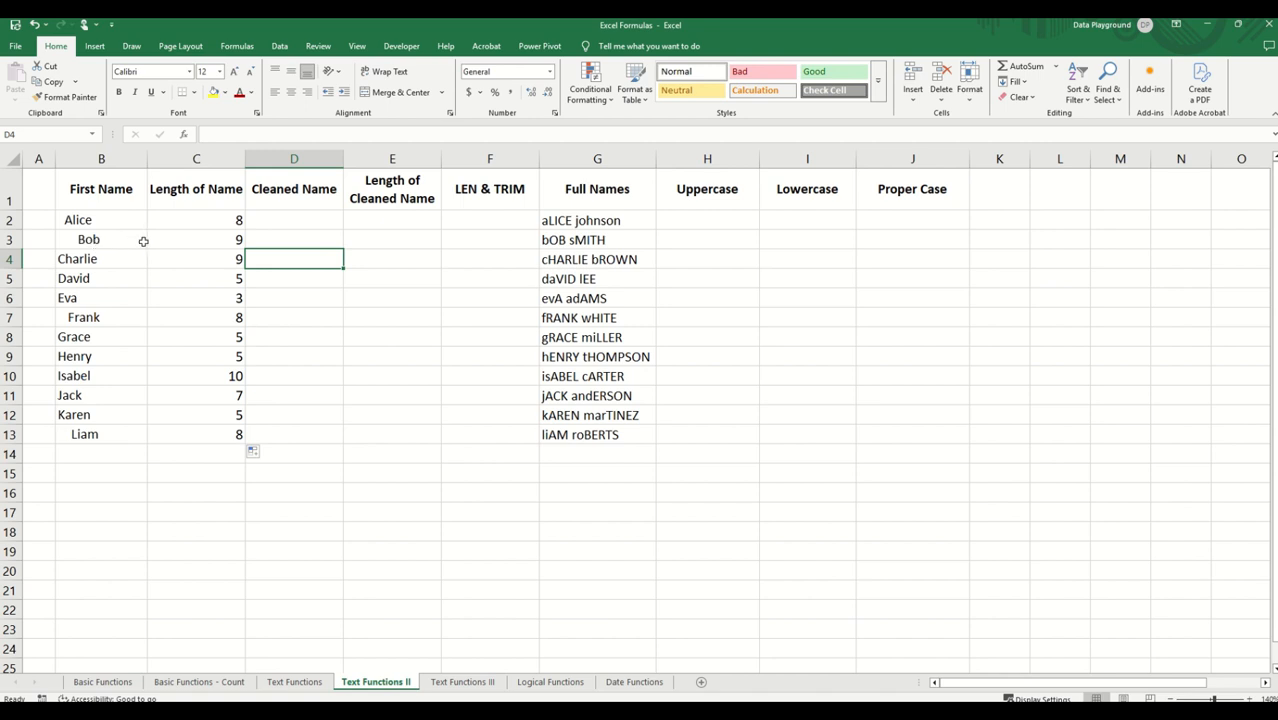
left_click(90, 240)
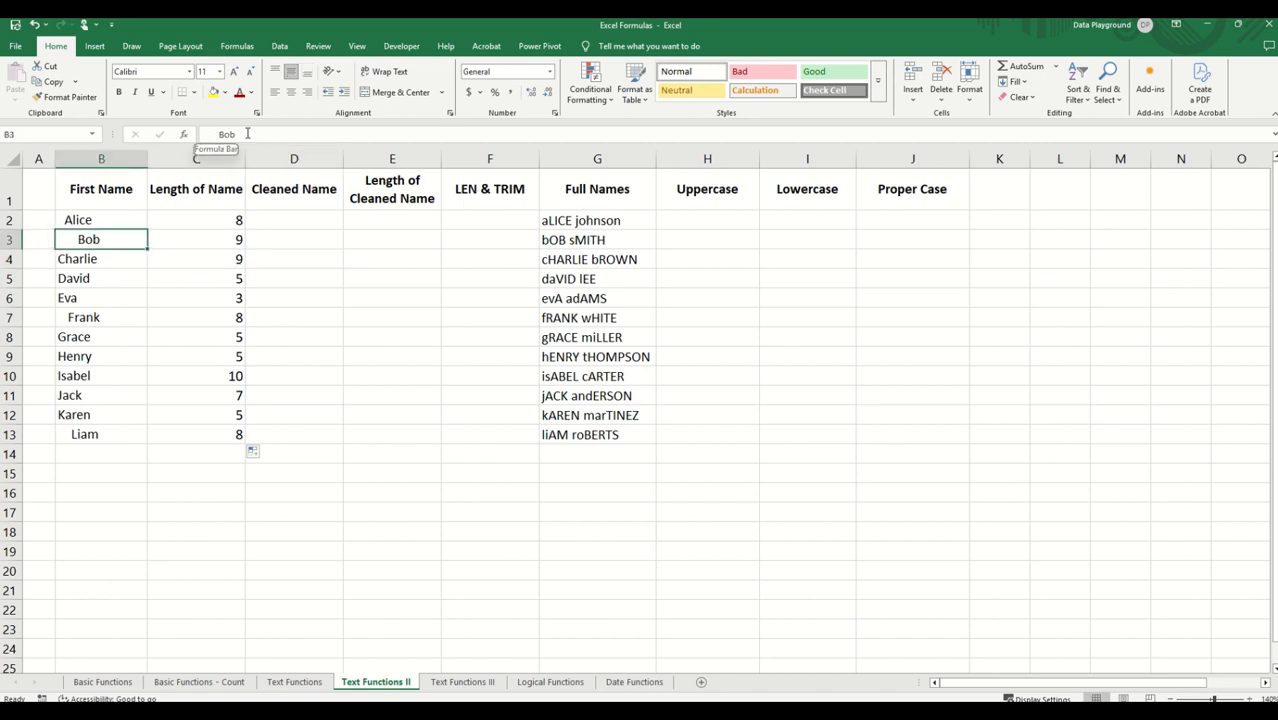
Remove the extra spaces from the first name in D2 with =TRIM(B2) and fill the formula down the Cleaned Name column to row 13.
left_click(276, 220)
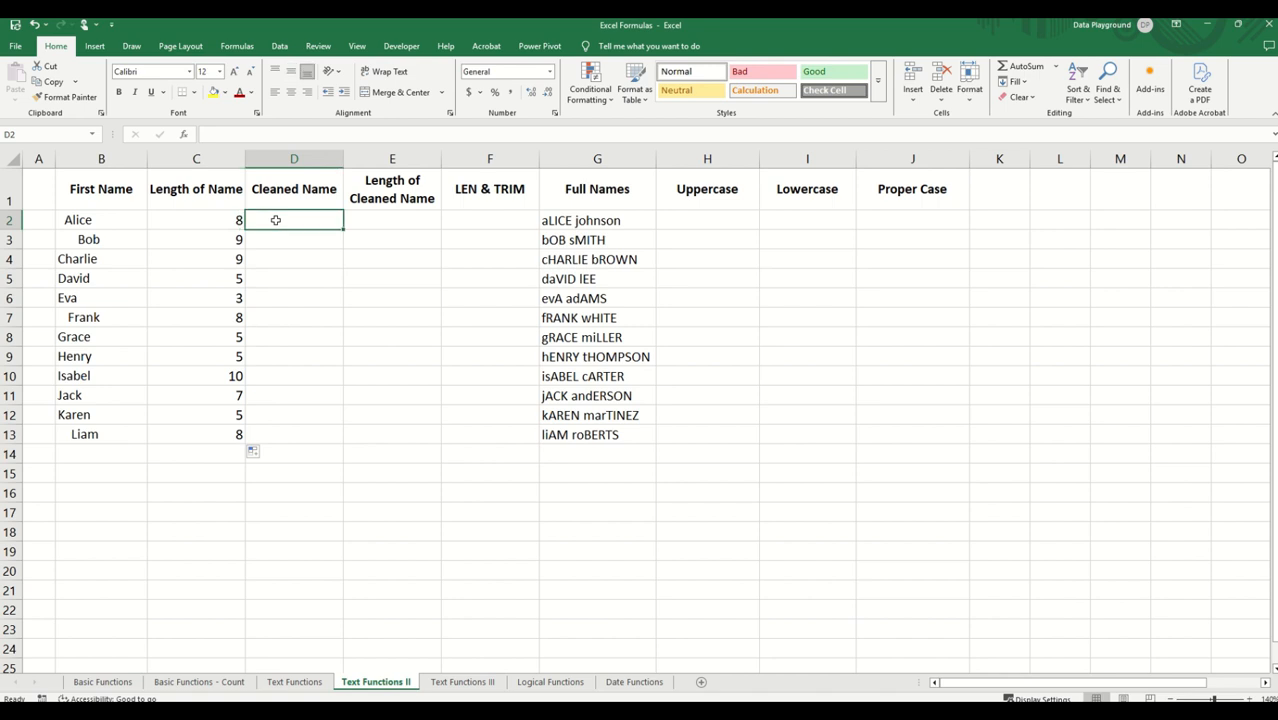
type("=T")
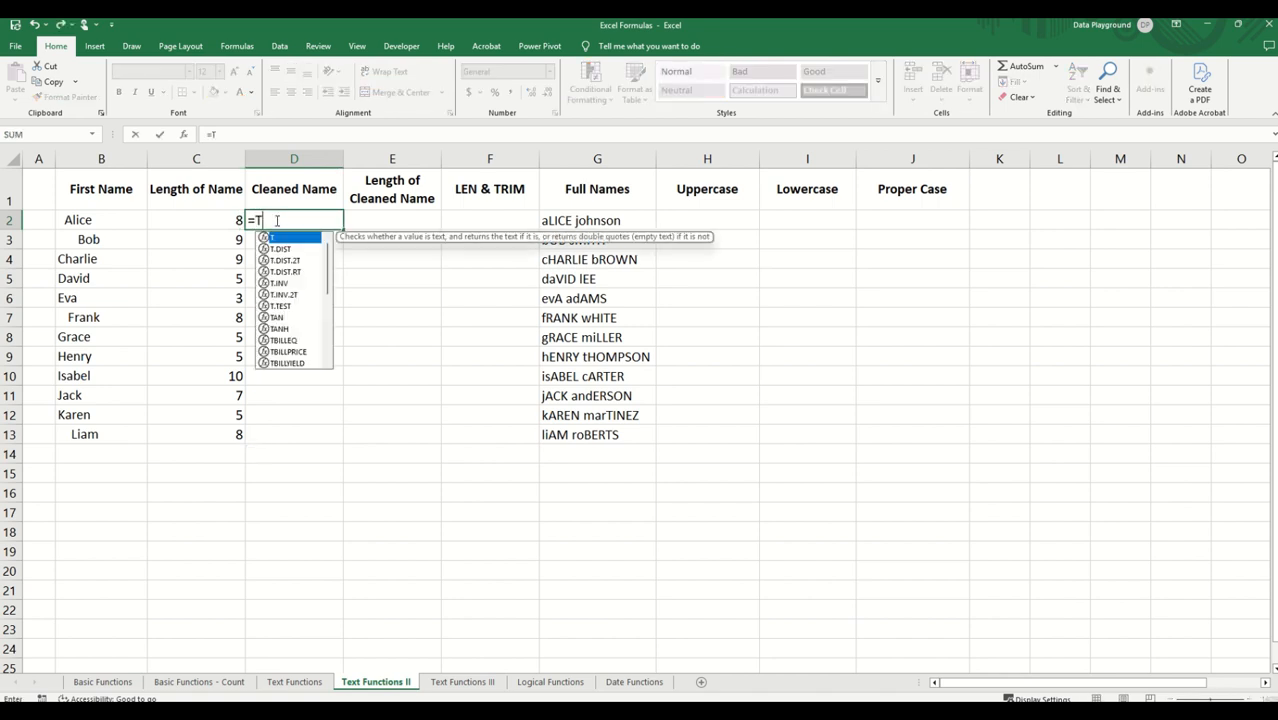
type("RIM(")
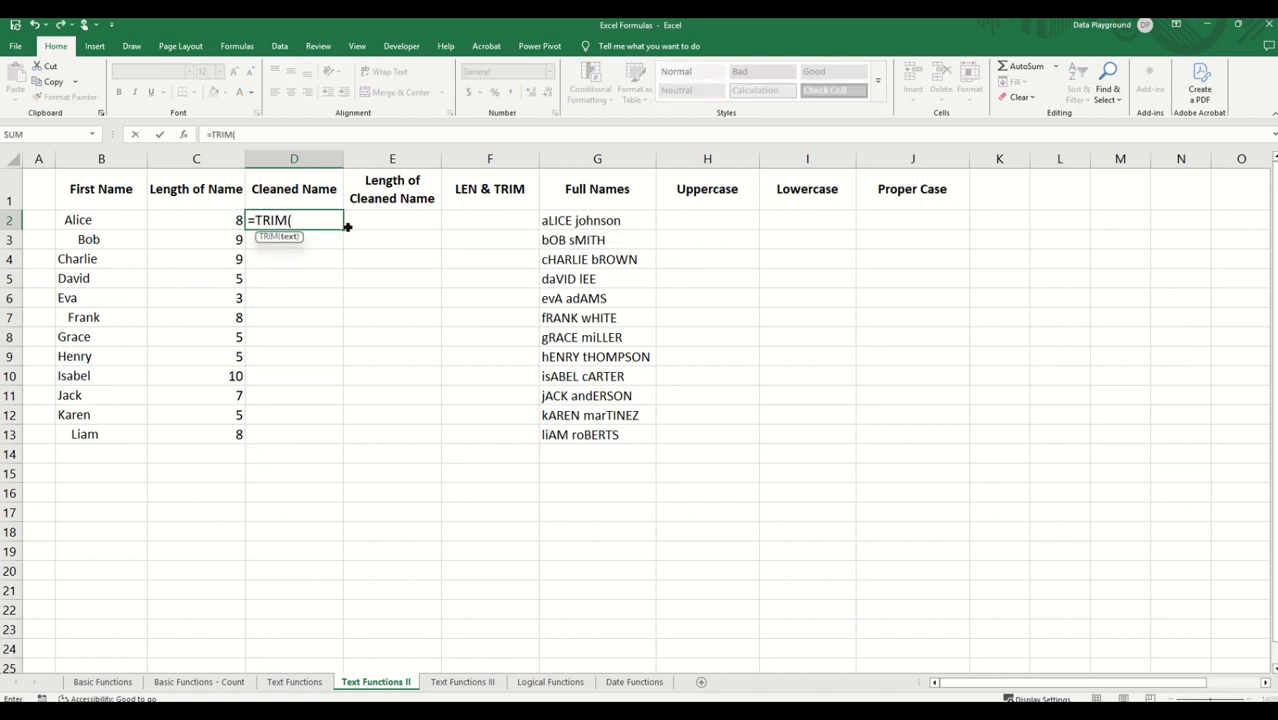
left_click(83, 220)
type(")")
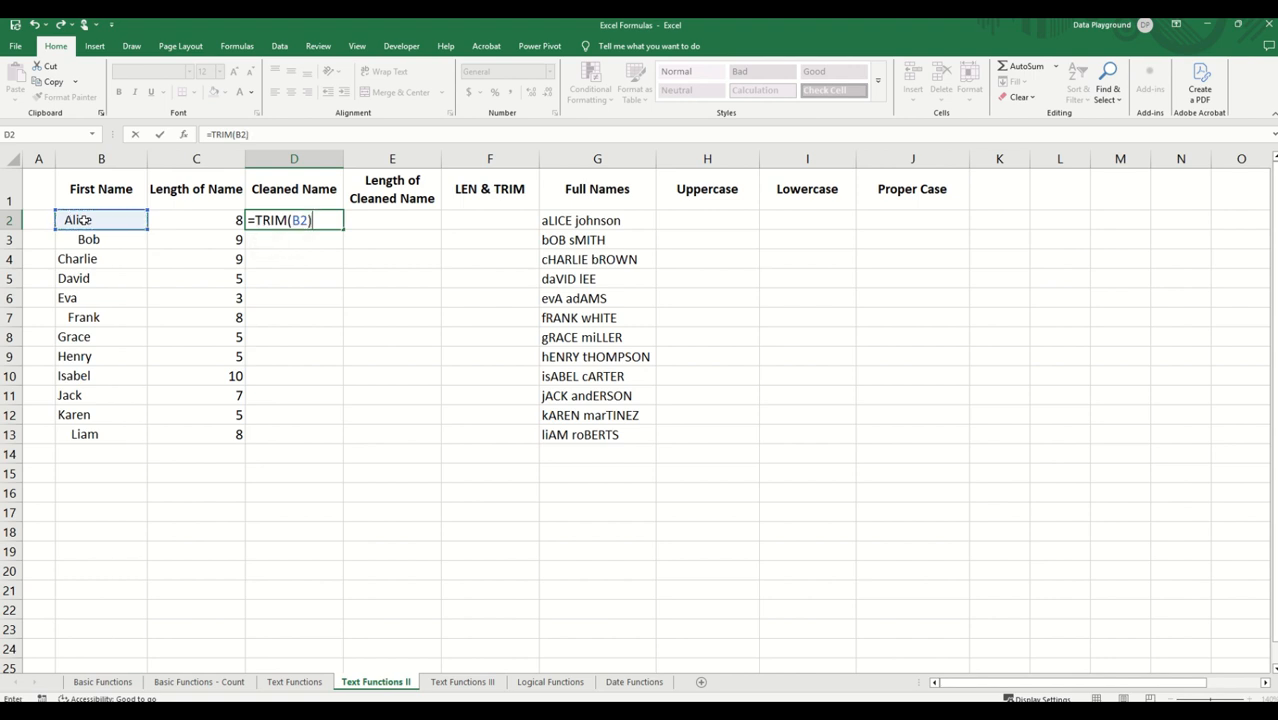
key("Return")
left_click(291, 220)
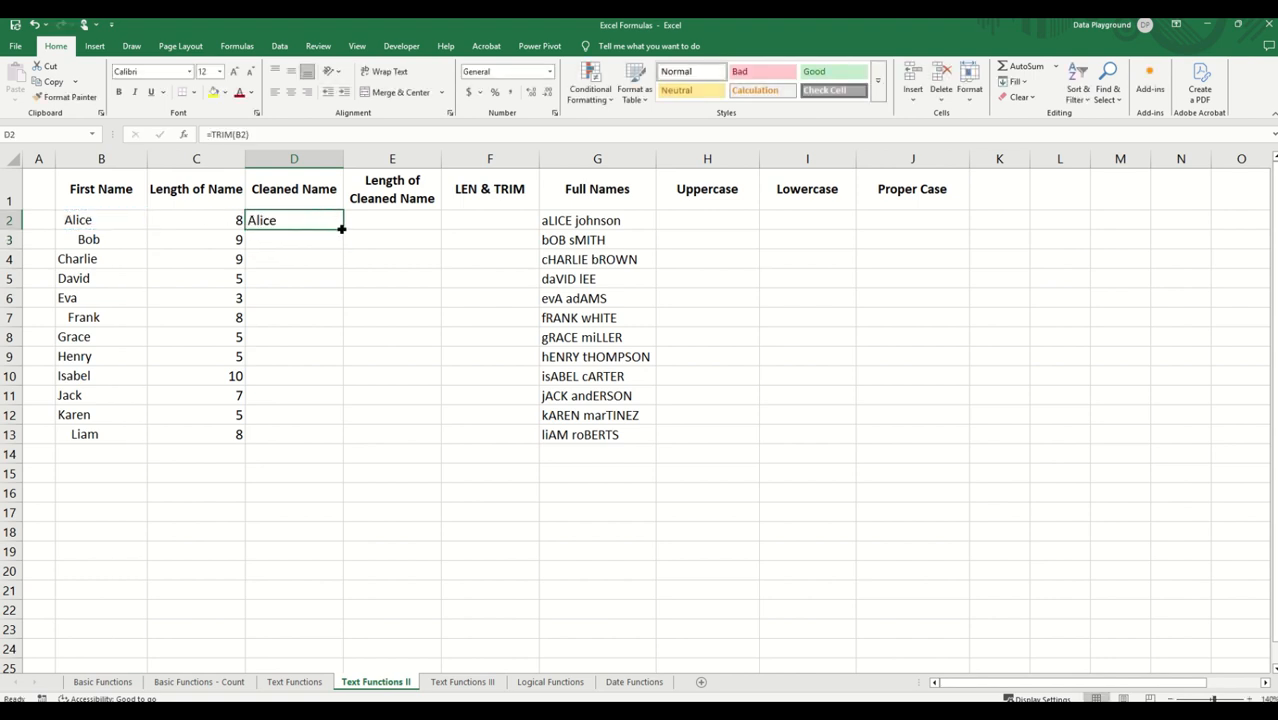
double_click(342, 229)
left_click(294, 296)
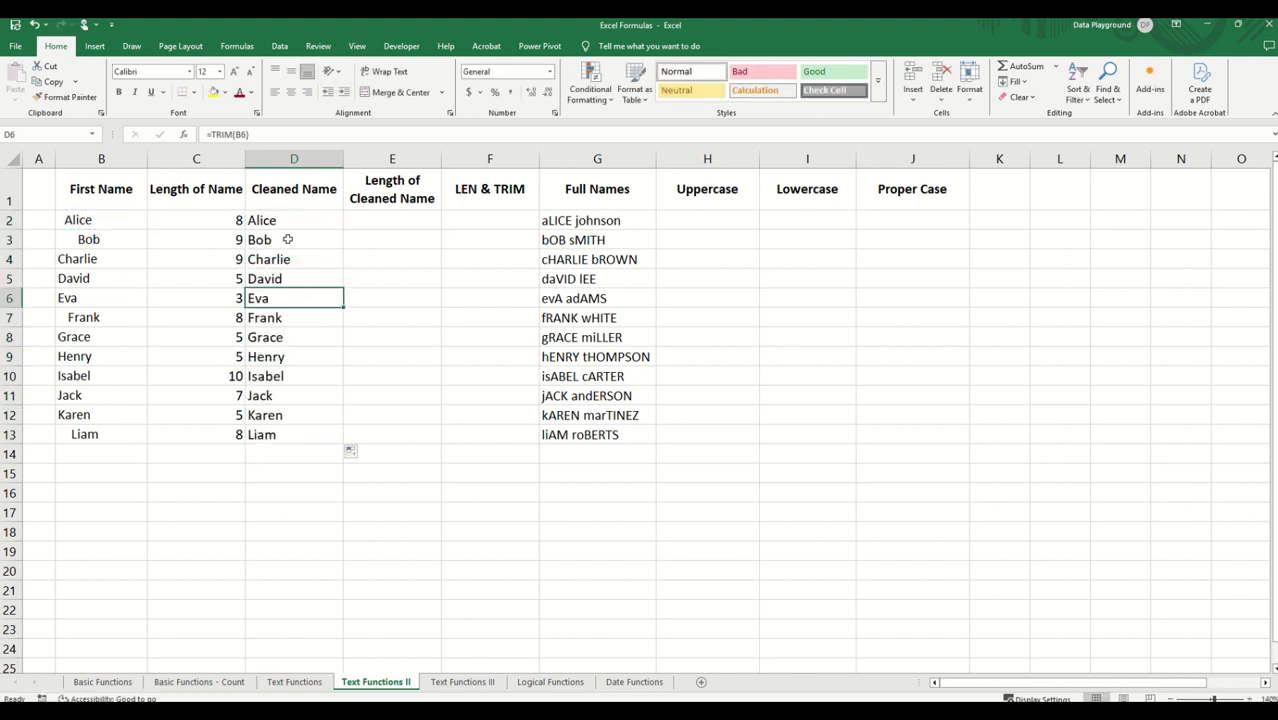
left_click(290, 240)
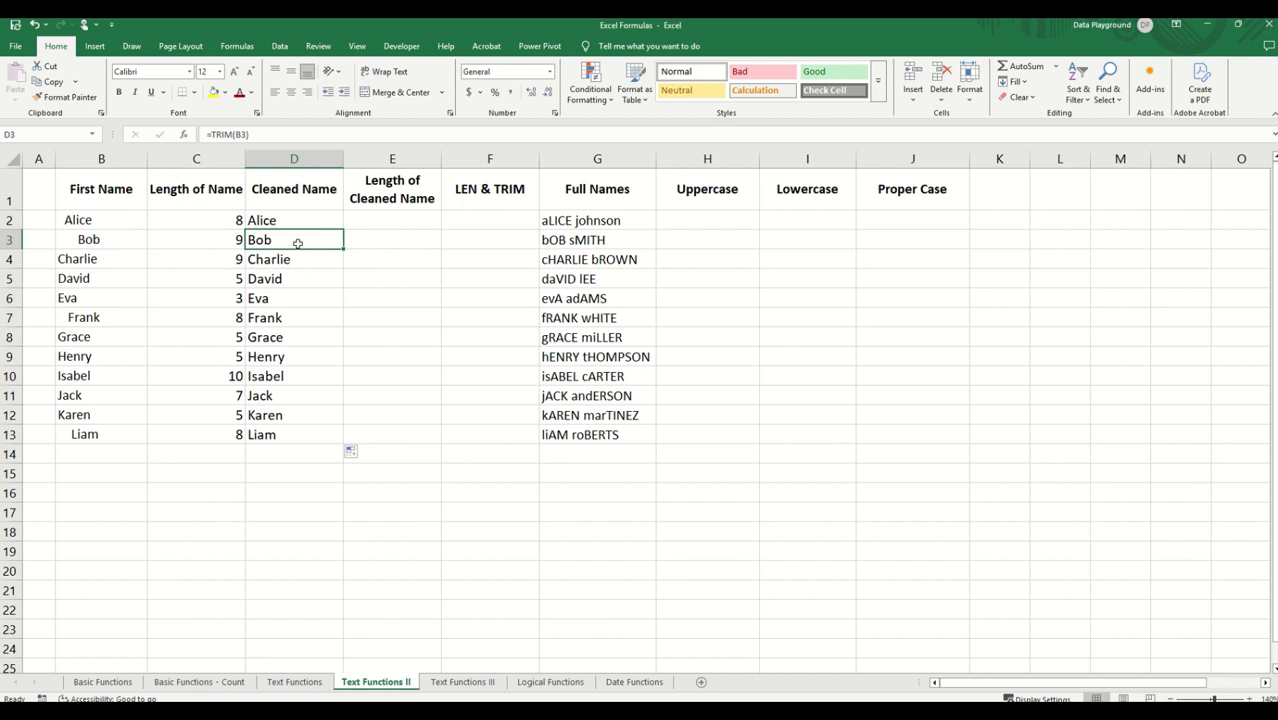
Count the characters of the cleaned name in E2 with =LEN(D2) and fill the formula down to row 13.
left_click(372, 218)
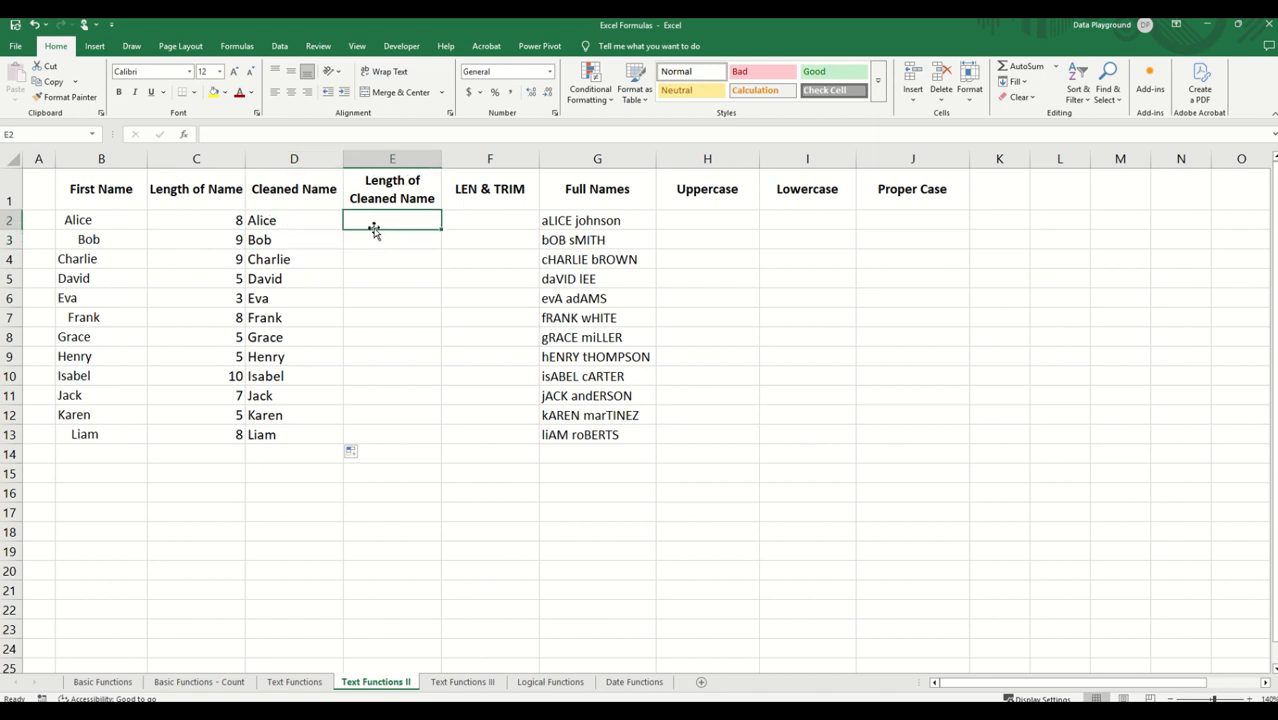
type("=LEN(")
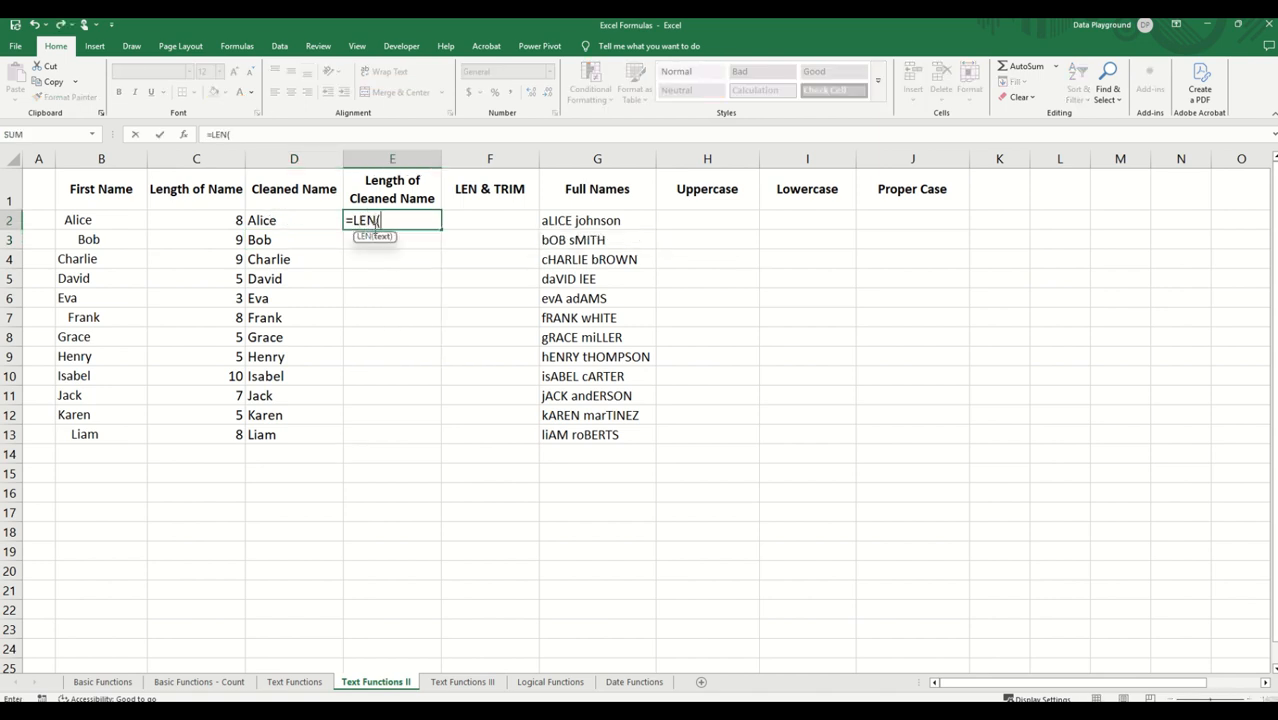
left_click(302, 222)
type(")")
key("Return")
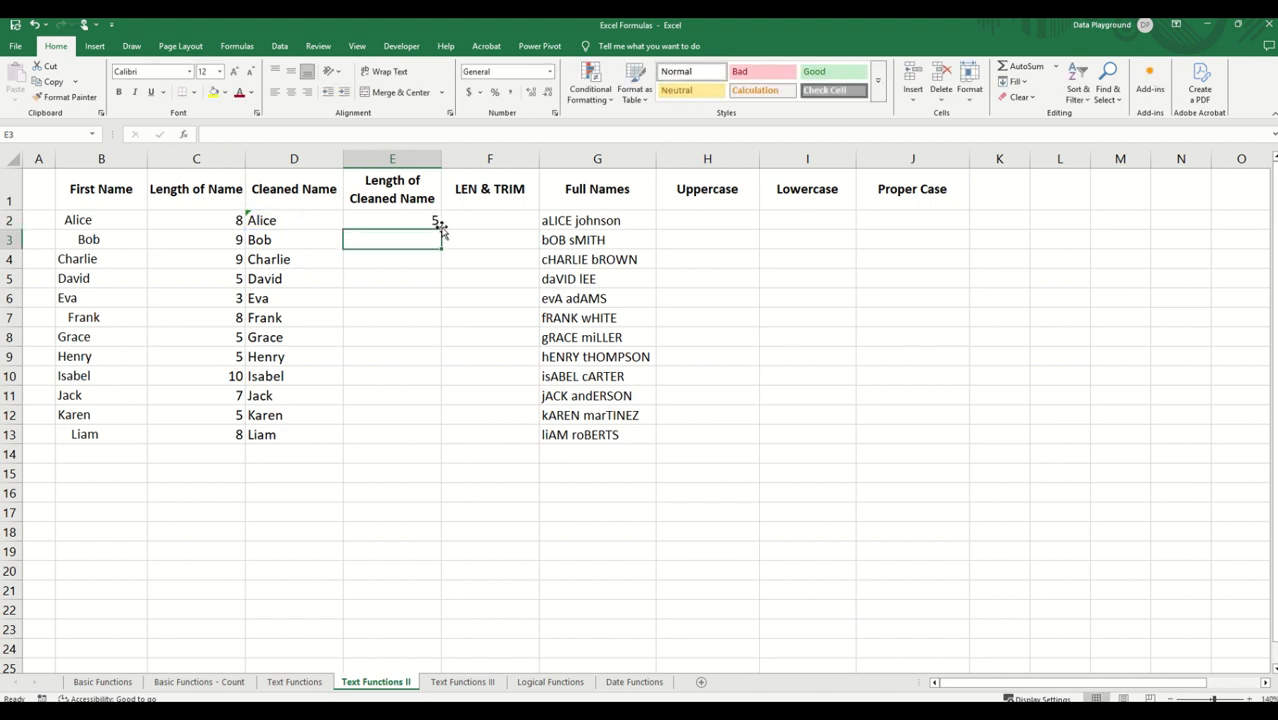
left_click(428, 222)
double_click(440, 230)
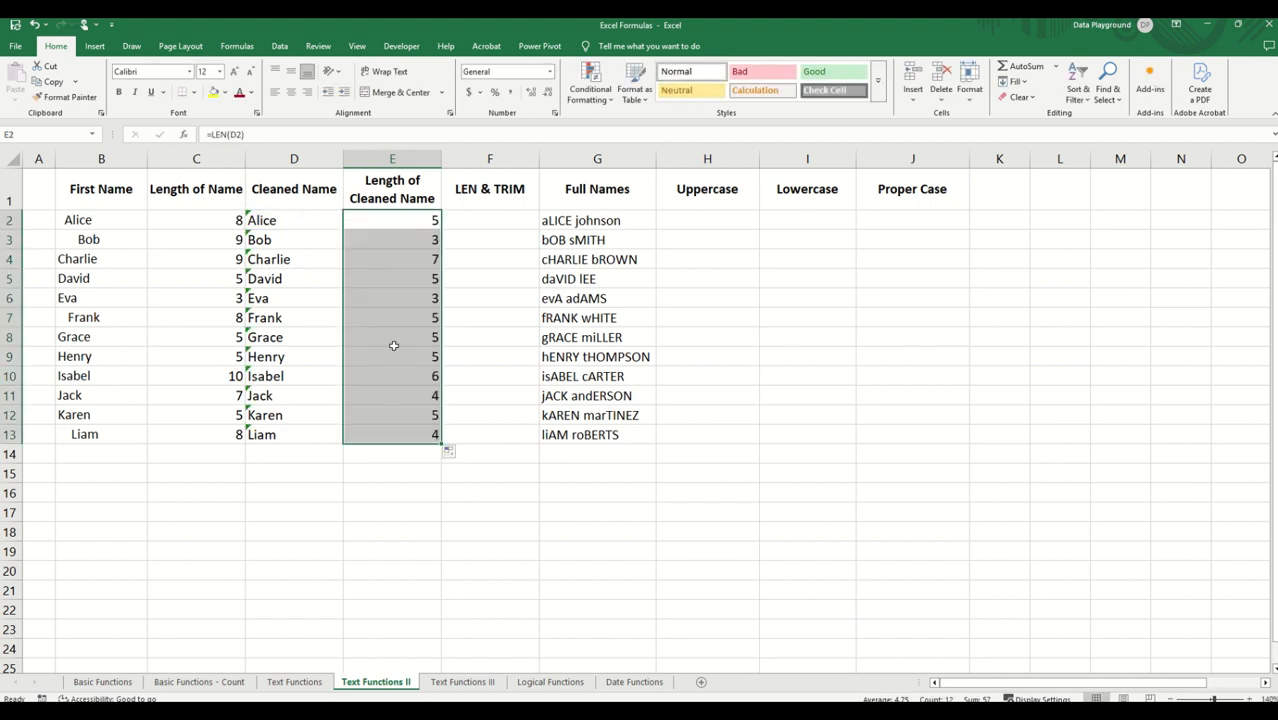
left_click(424, 240)
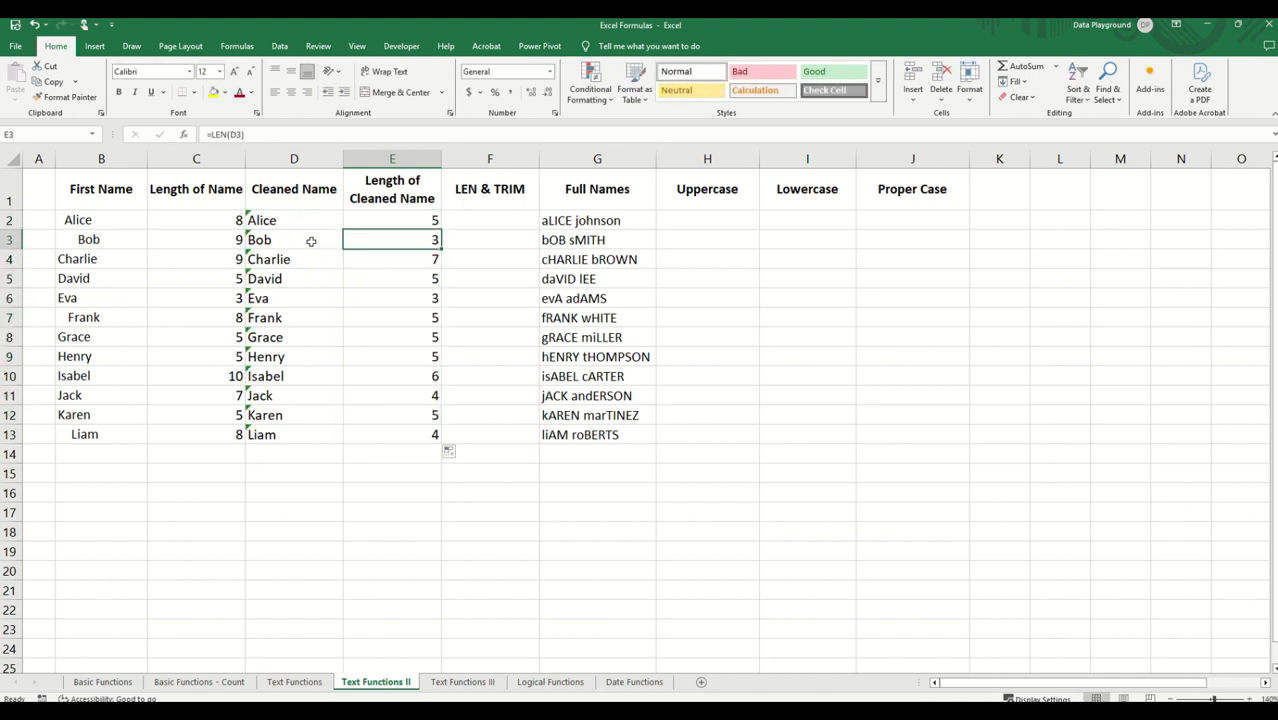
Count the first name's characters without extra spaces in F2 with =LEN(TRIM(B2)) and fill the formula down the LEN & TRIM column to row 13.
left_click(473, 221)
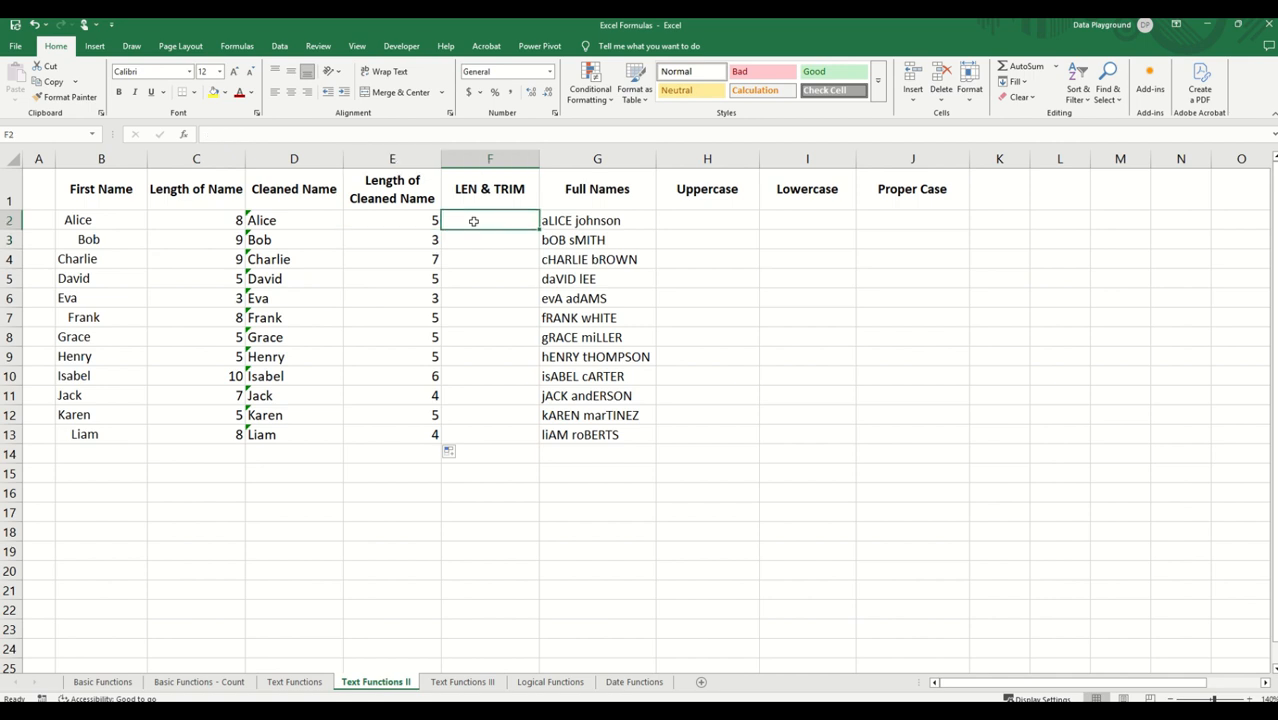
type("=LE")
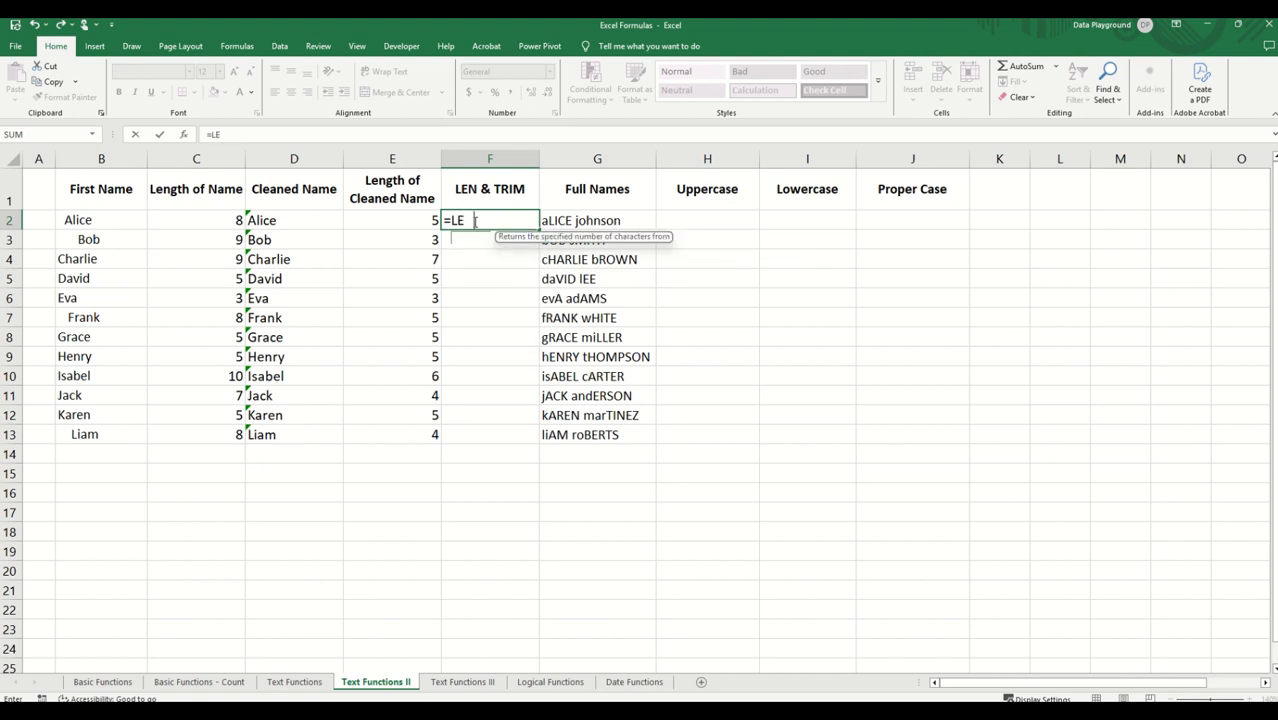
type("N(TRIM(")
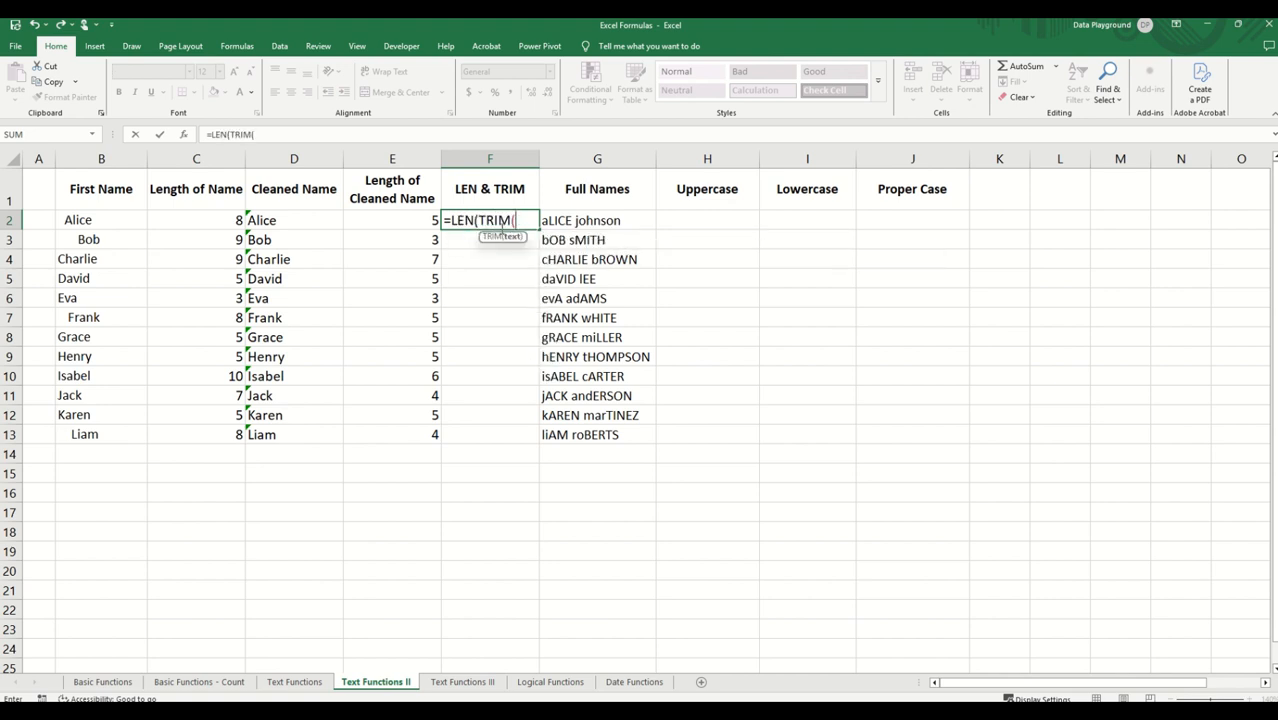
left_click(113, 220)
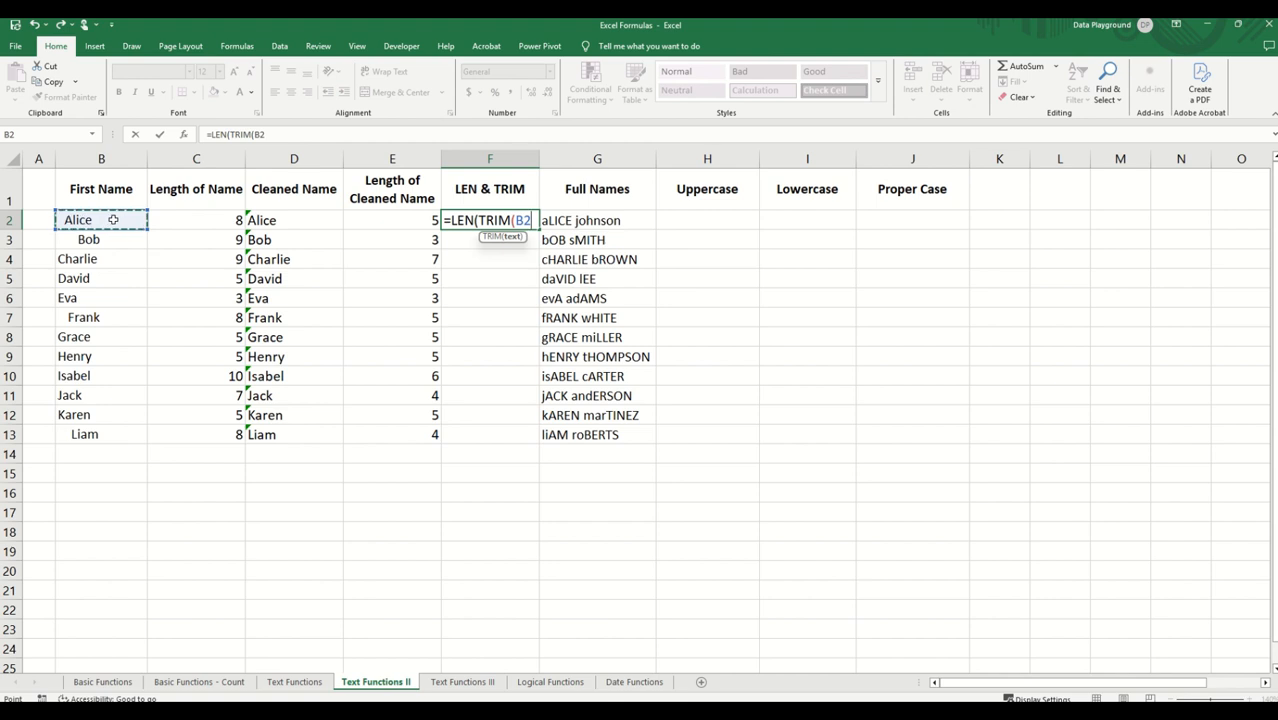
type(")")
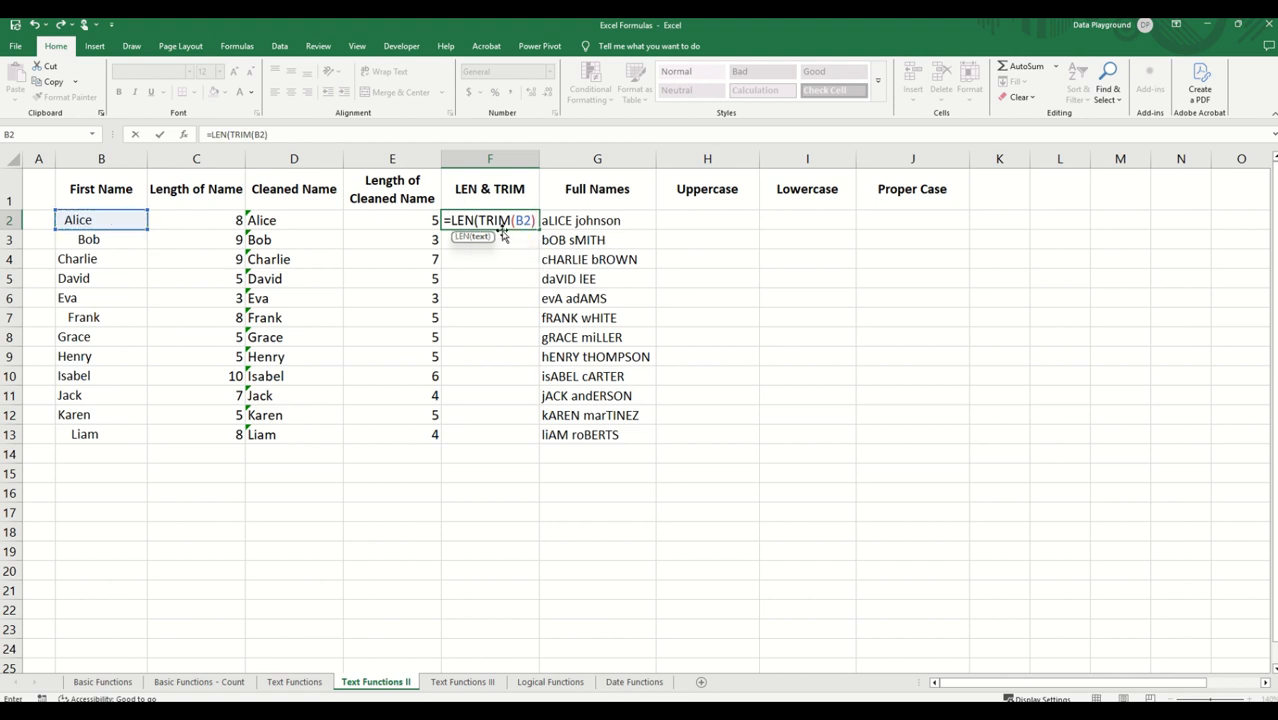
type(",")
key("BackSpace")
type(")")
key("Return")
left_click(508, 220)
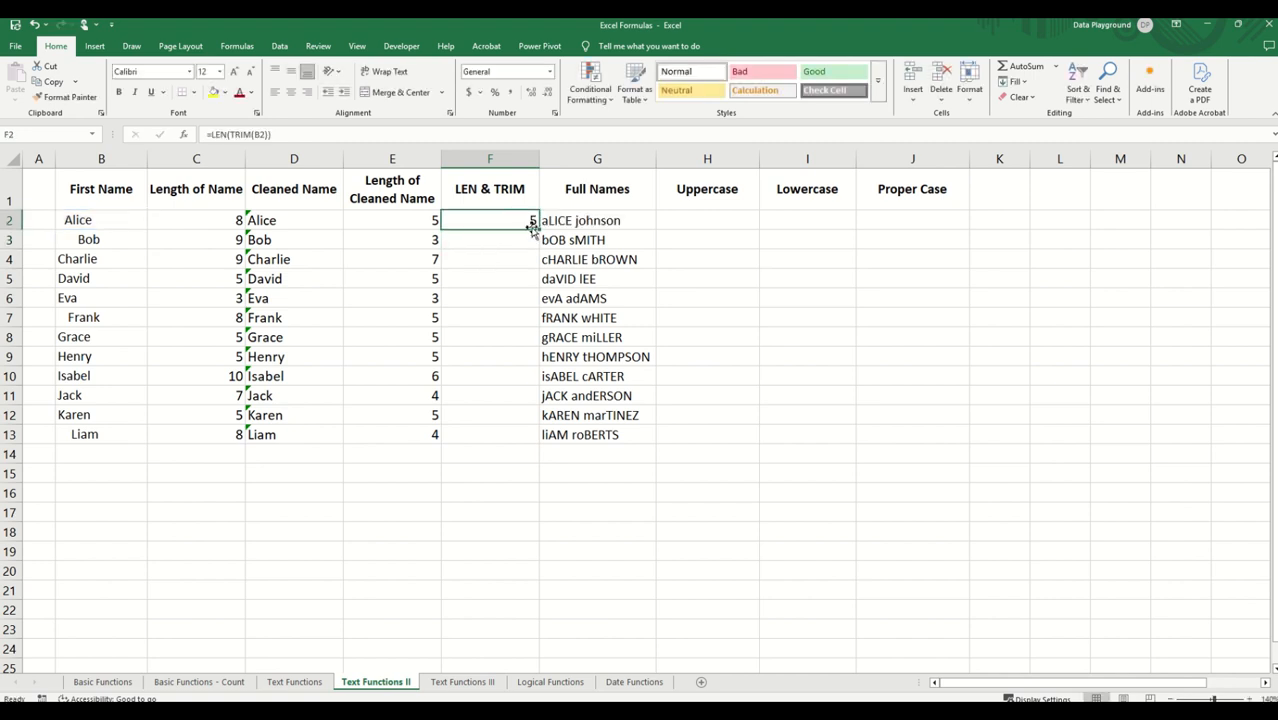
double_click(533, 227)
left_click(496, 292)
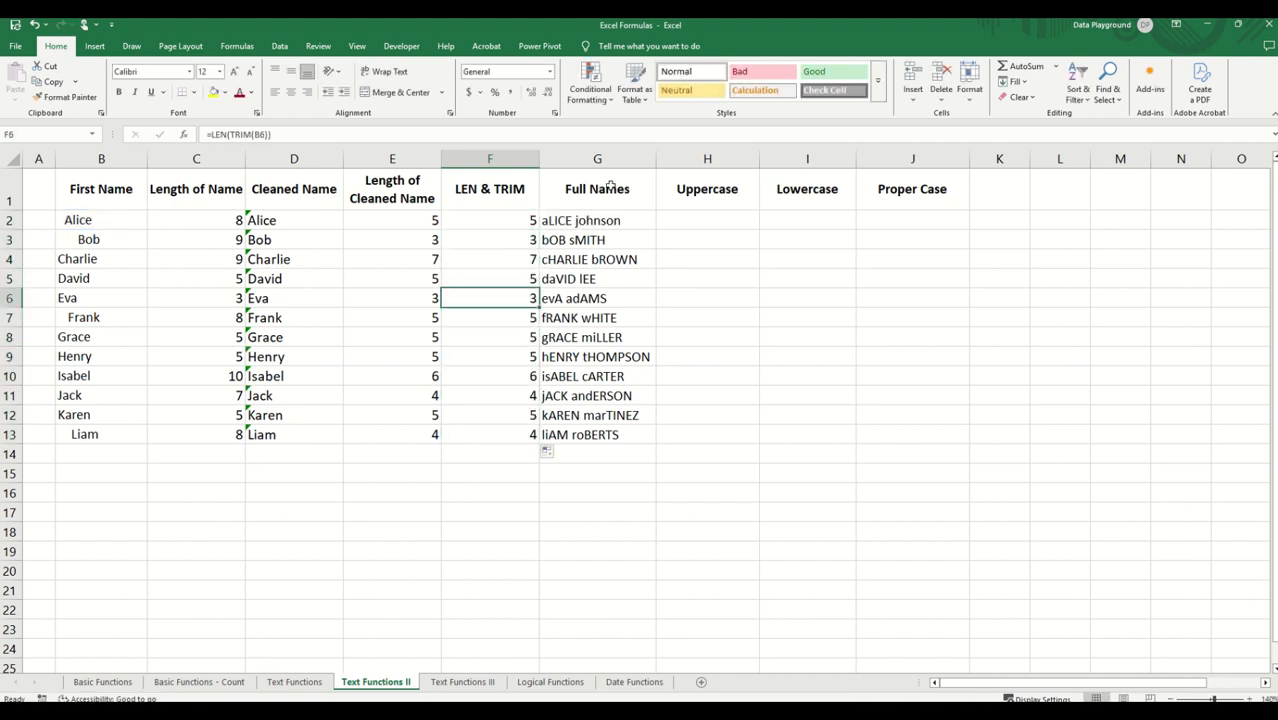
Convert the full name to uppercase in H2 with =UPPER(G2), fill the formula down to row 13 and widen column H to fit.
left_click(681, 220)
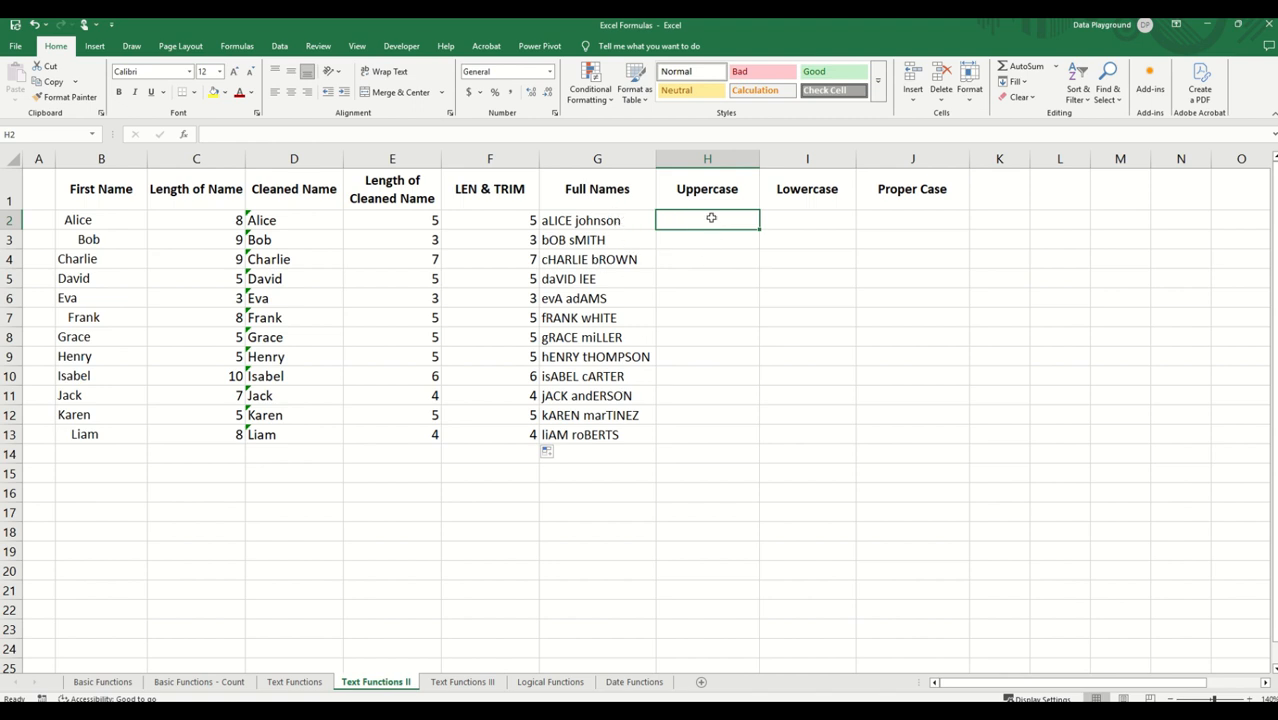
type("=")
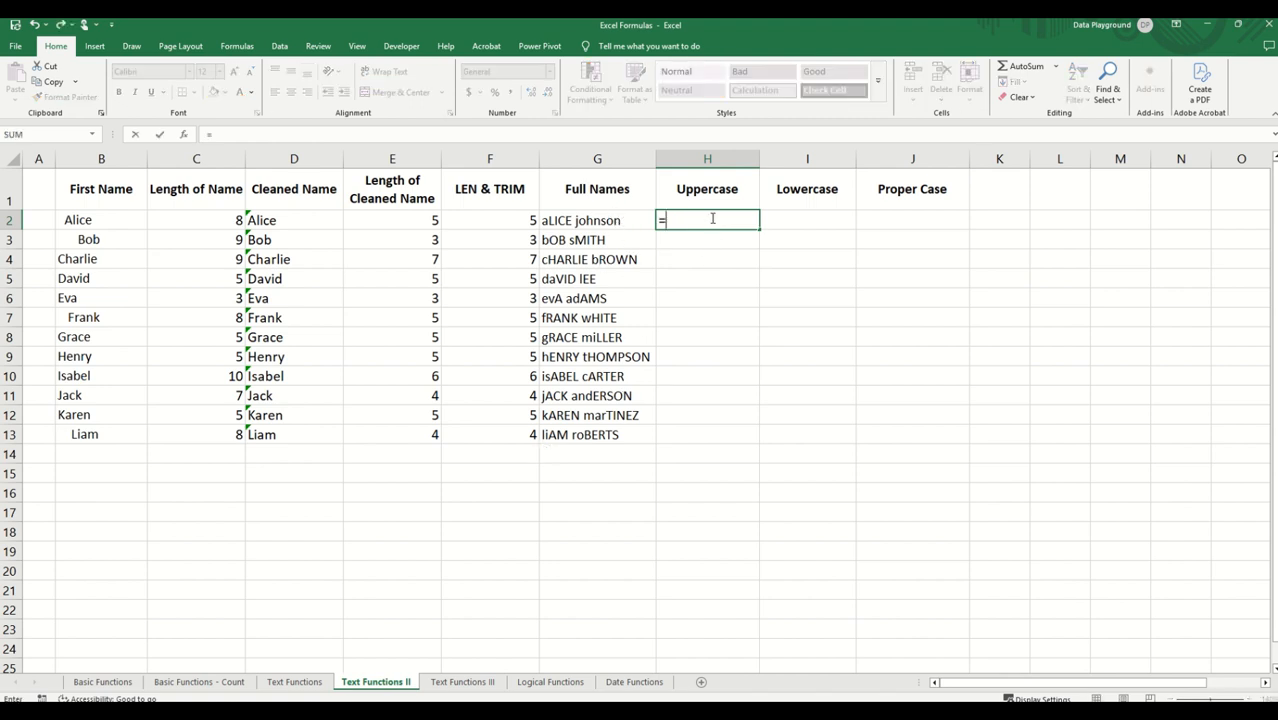
type("UPPER(")
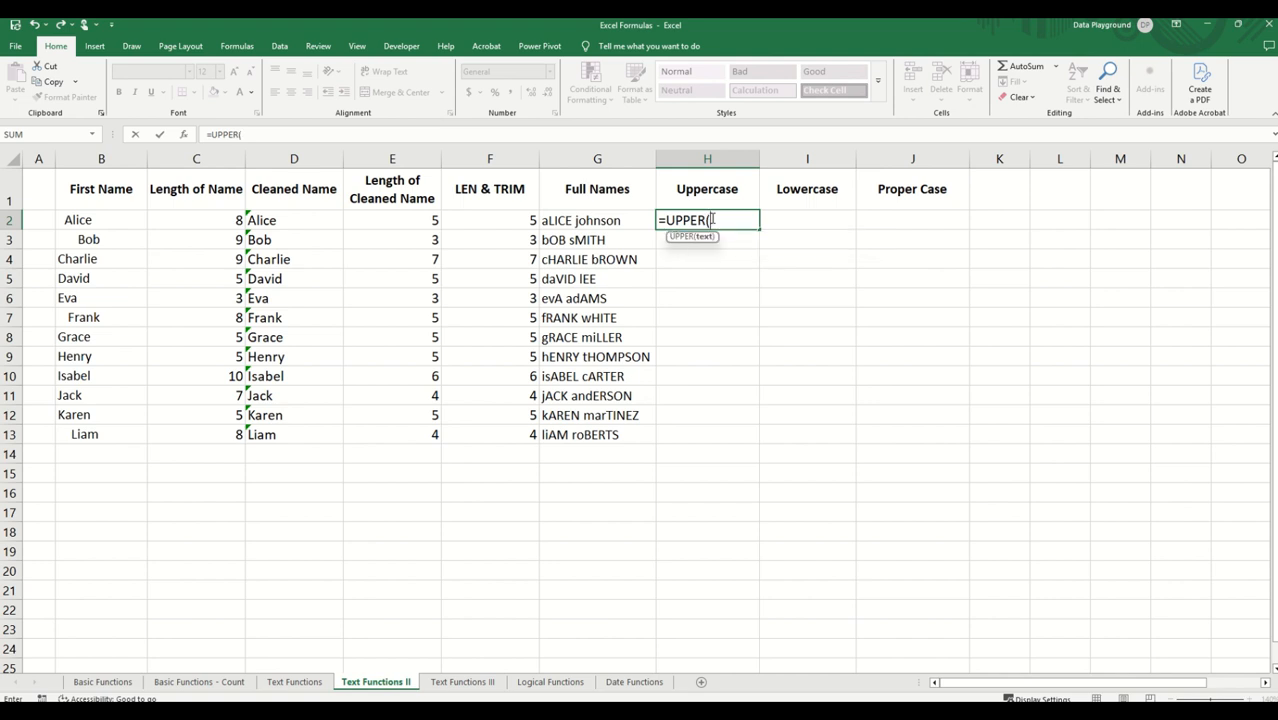
left_click(586, 220)
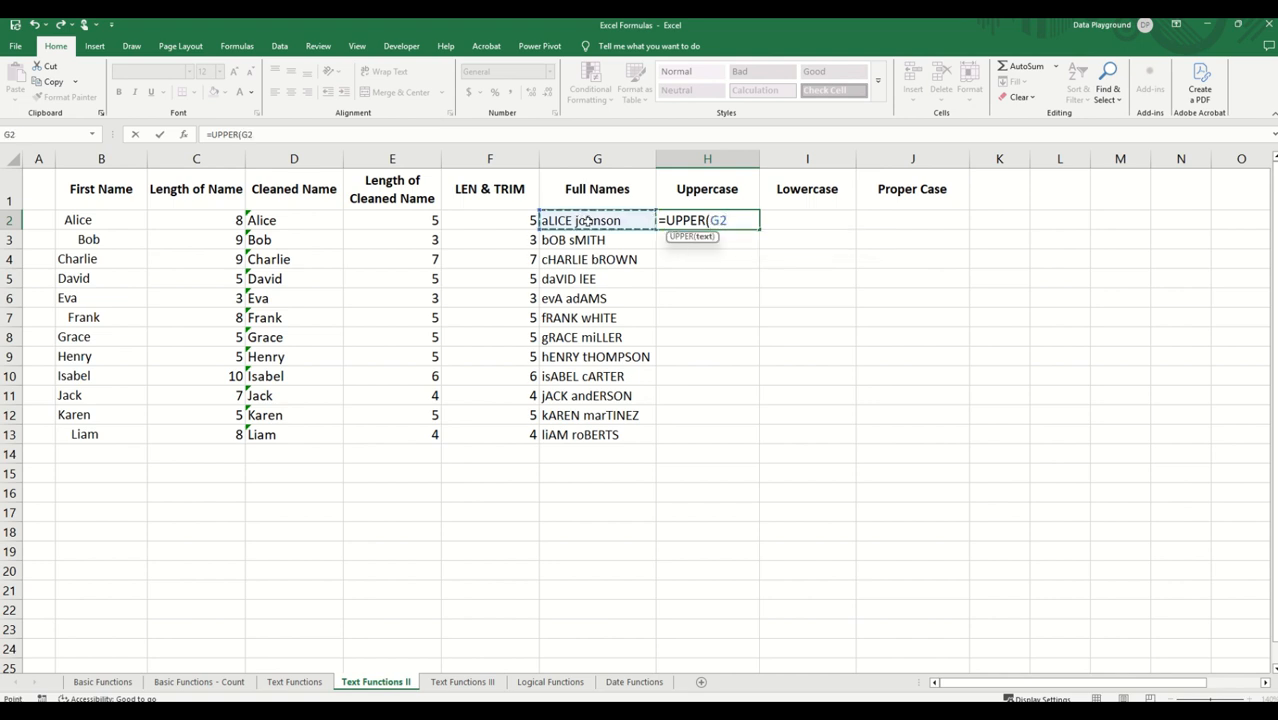
key("Return")
left_click(729, 220)
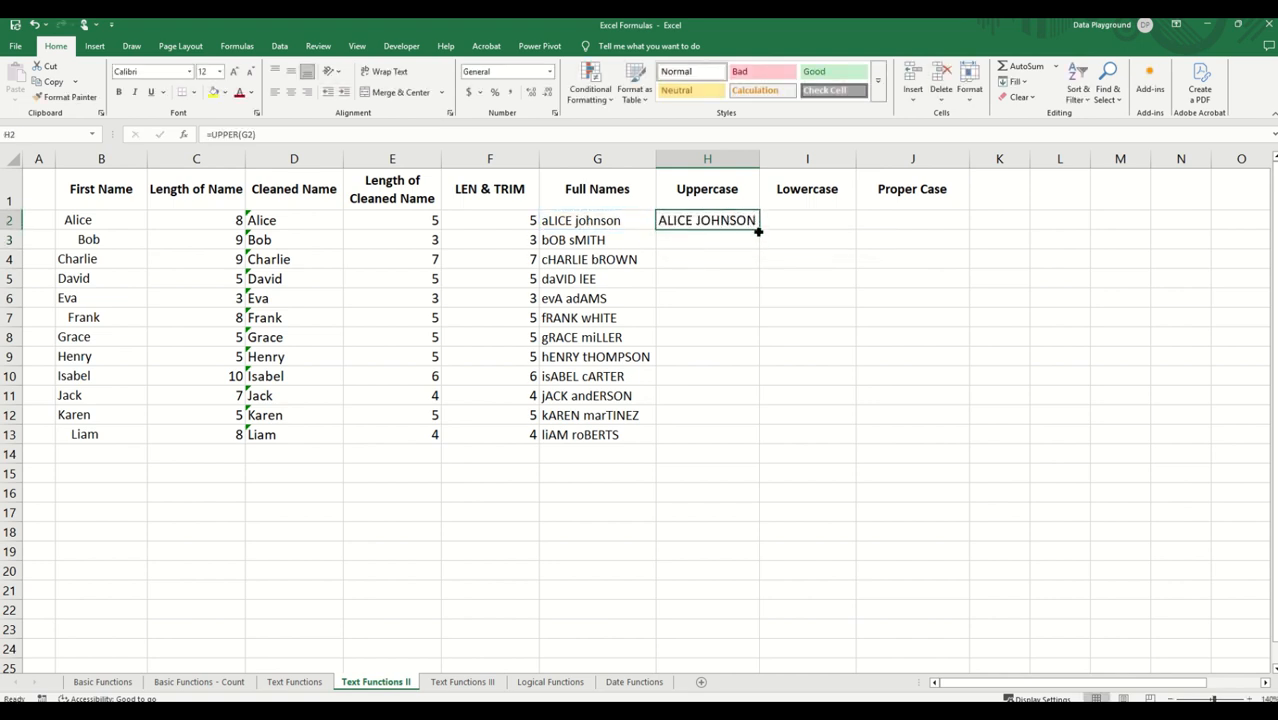
double_click(758, 230)
left_click(790, 220)
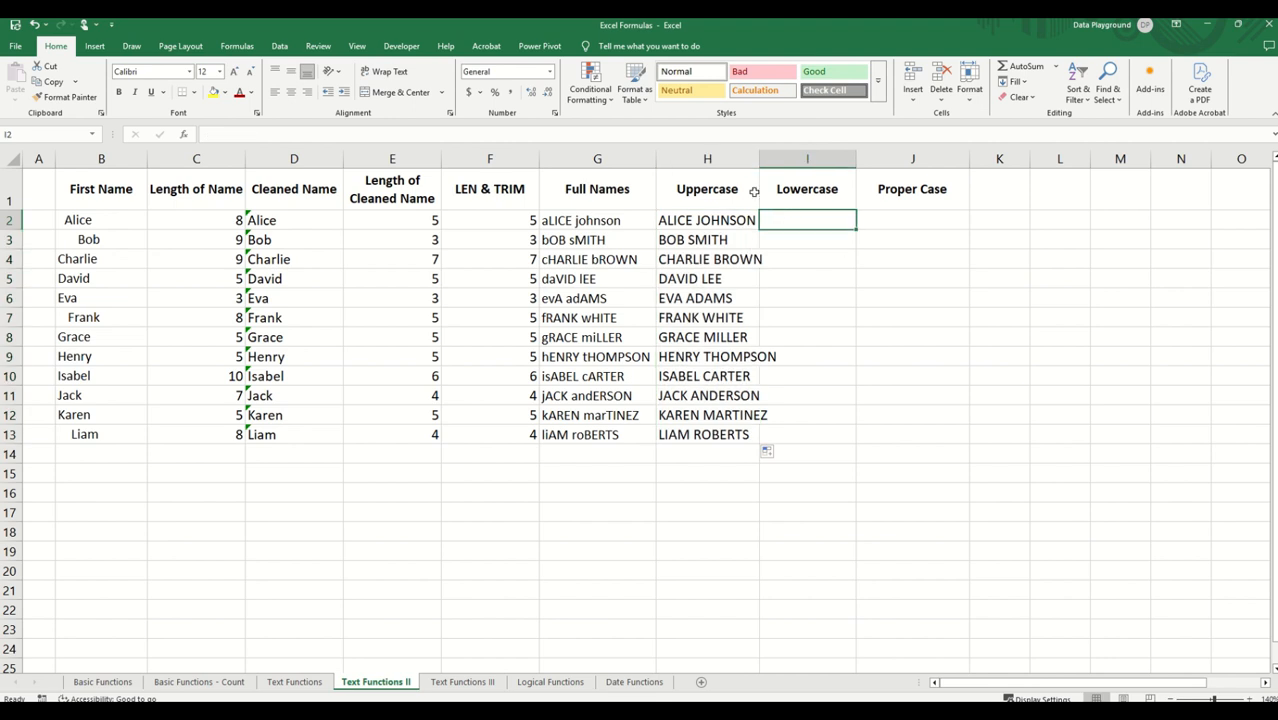
left_click_drag(759, 163, 783, 163)
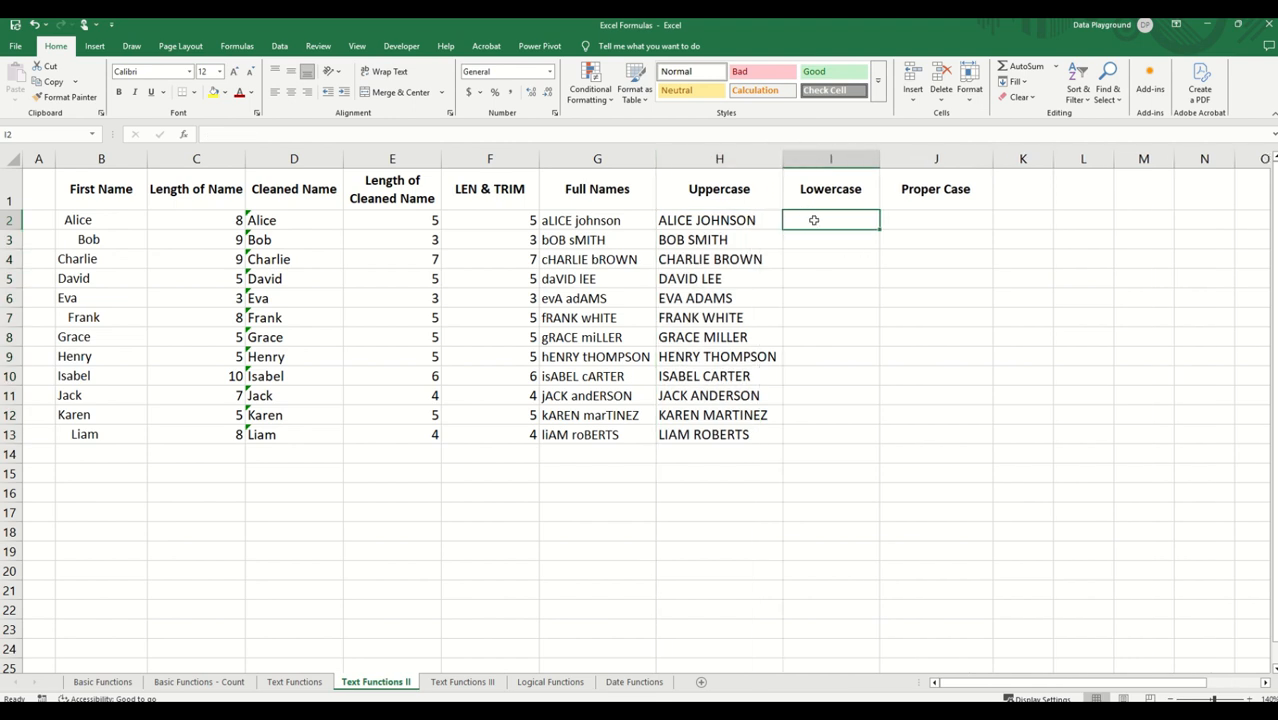
Convert the full name to lowercase in I2 with =LOWER(G2), fill the formula down to row 13 and fit column I's width.
type("=LOWER")
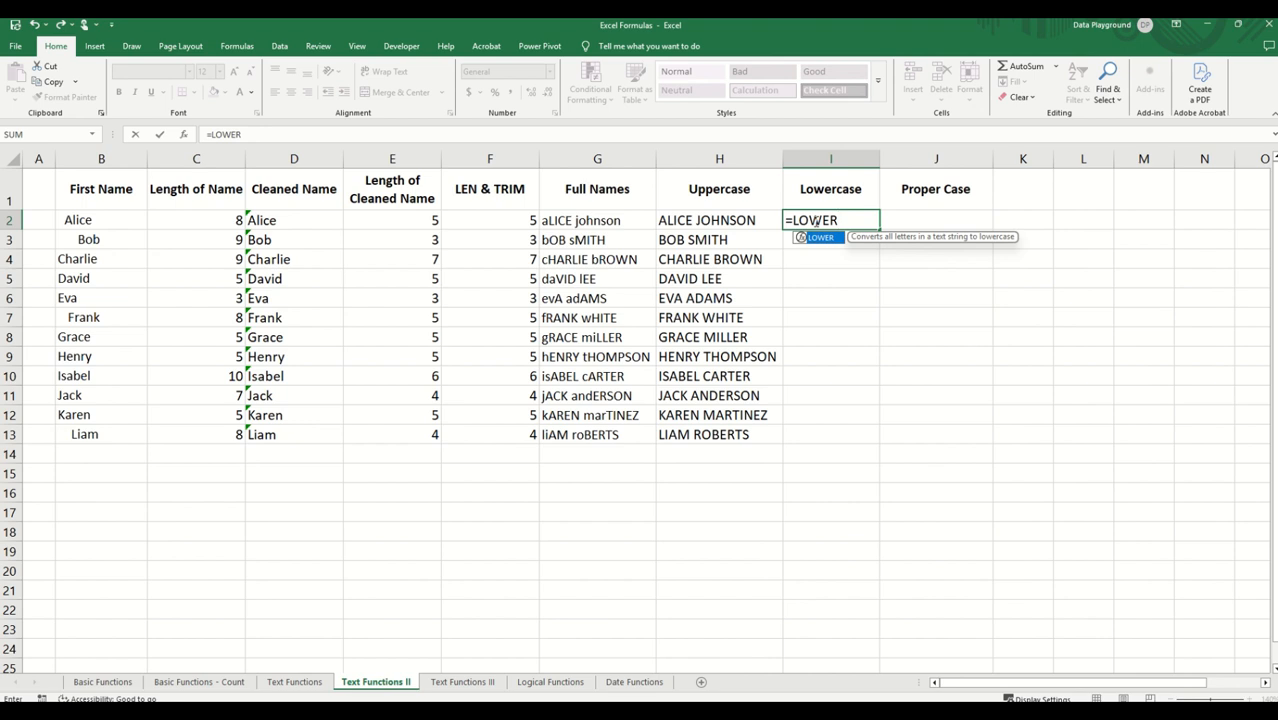
type("(")
left_click(566, 220)
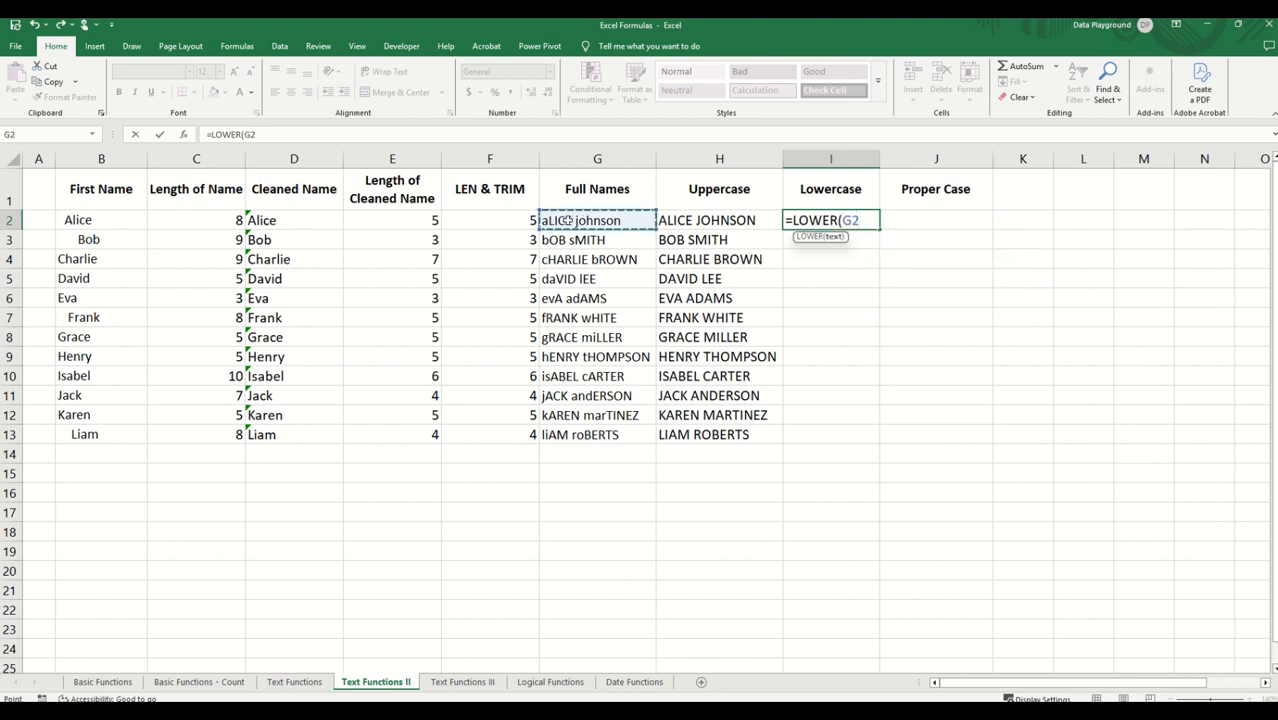
key("Return")
left_click(872, 222)
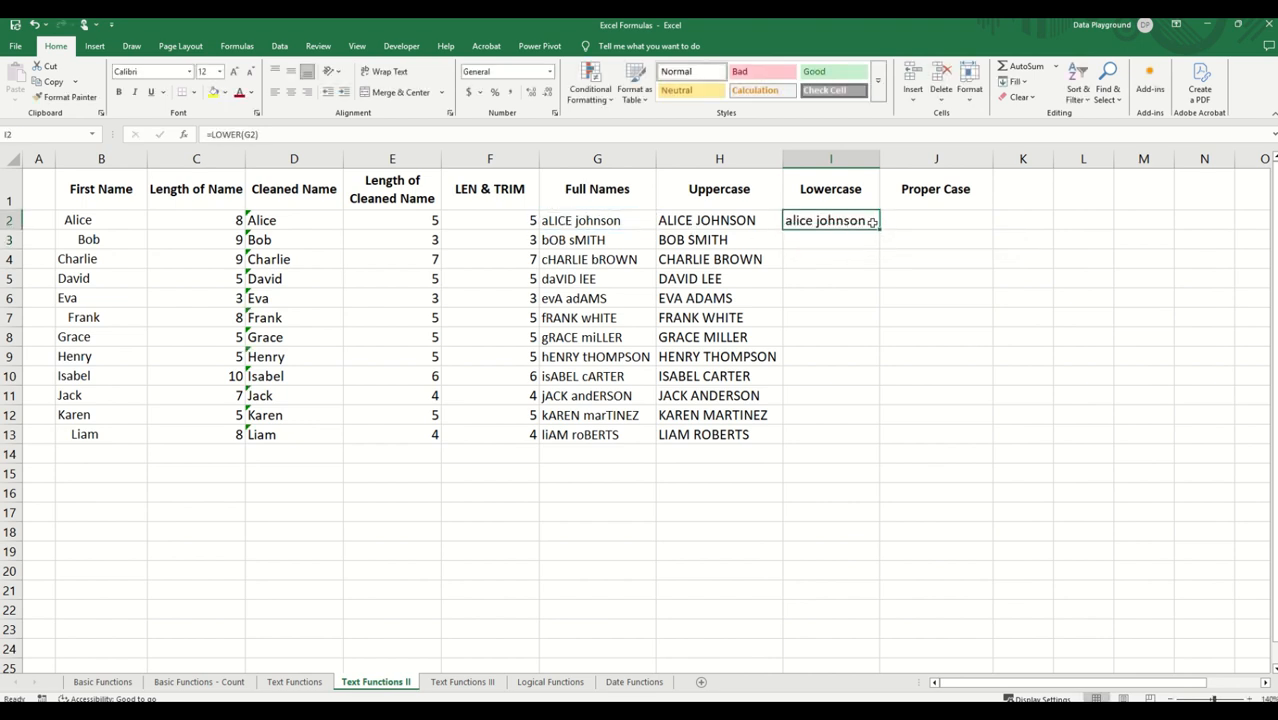
double_click(872, 222)
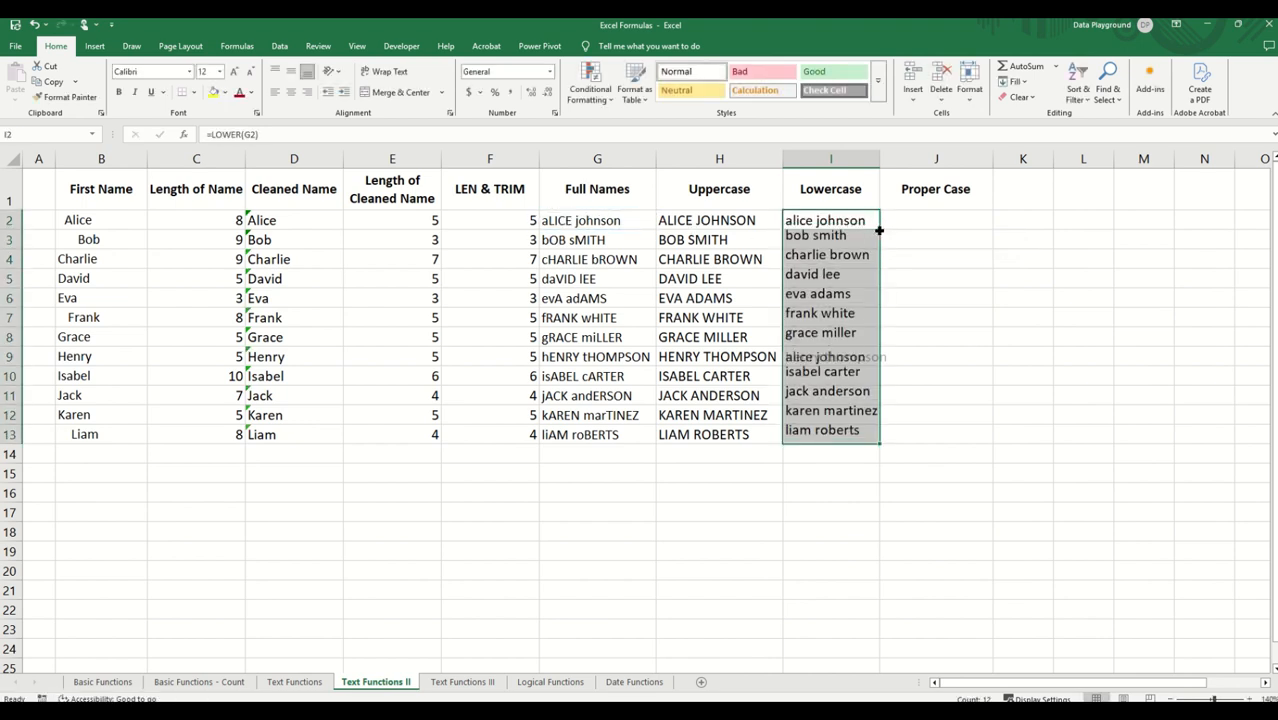
double_click(880, 159)
Convert the full name to proper case in J2 with =PROPER(G2) and fill the formula down the Proper Case column to row 13.
left_click(936, 222)
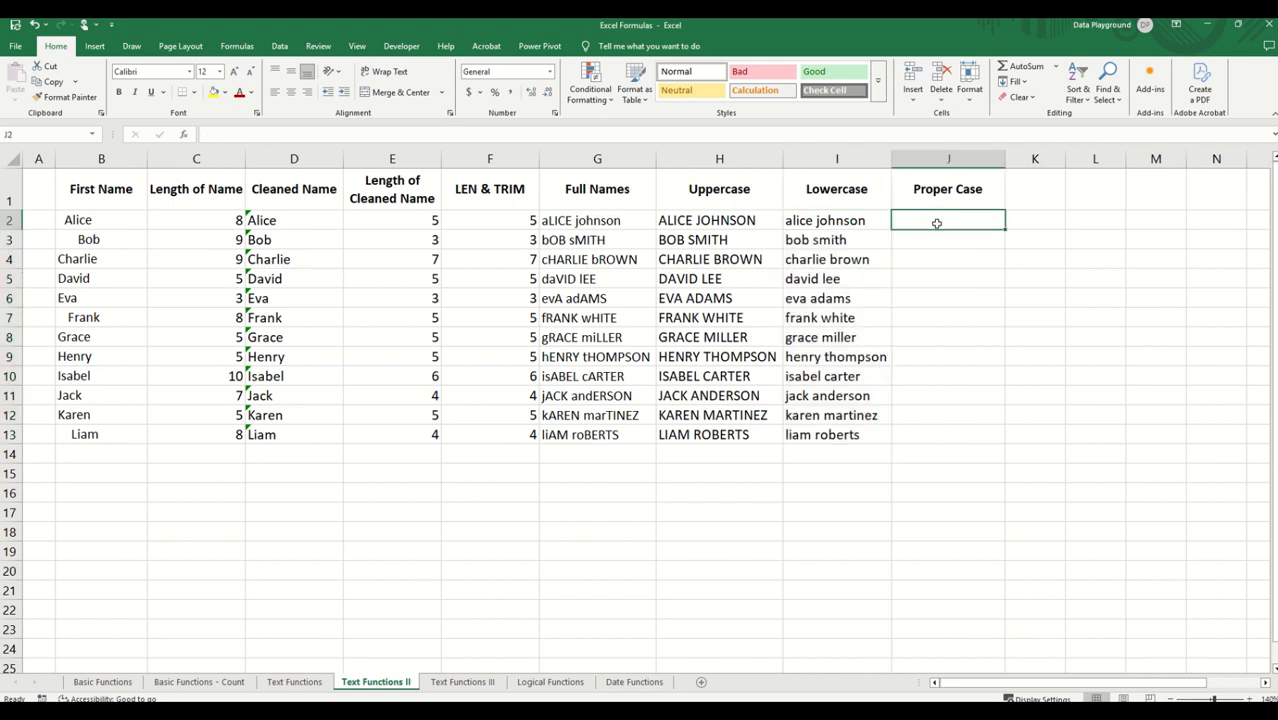
type("=PR")
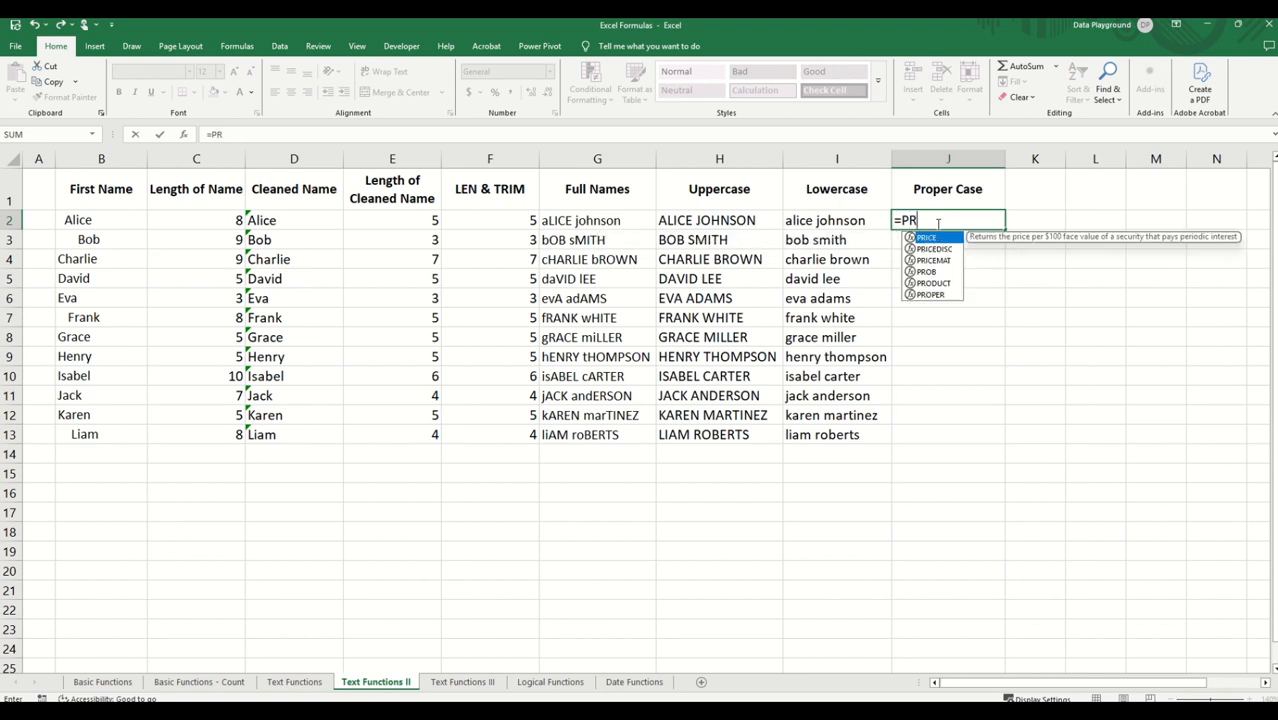
type("OPER")
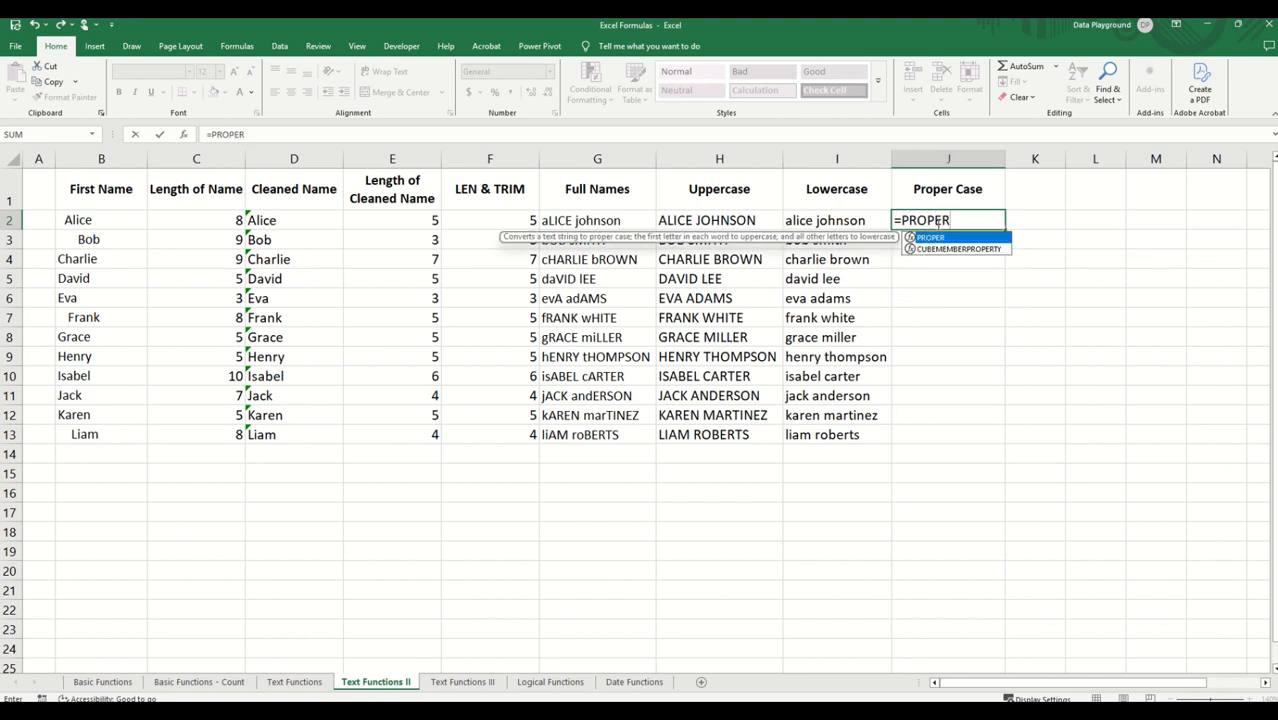
type("(")
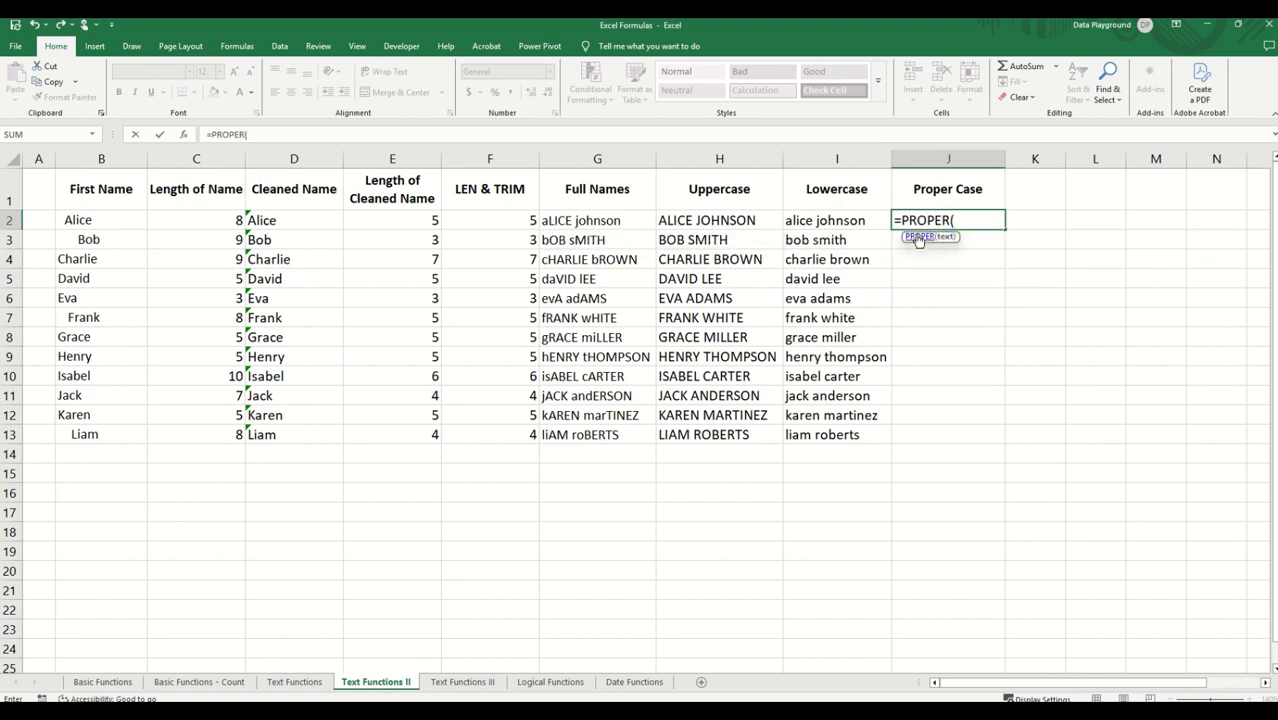
left_click(580, 221)
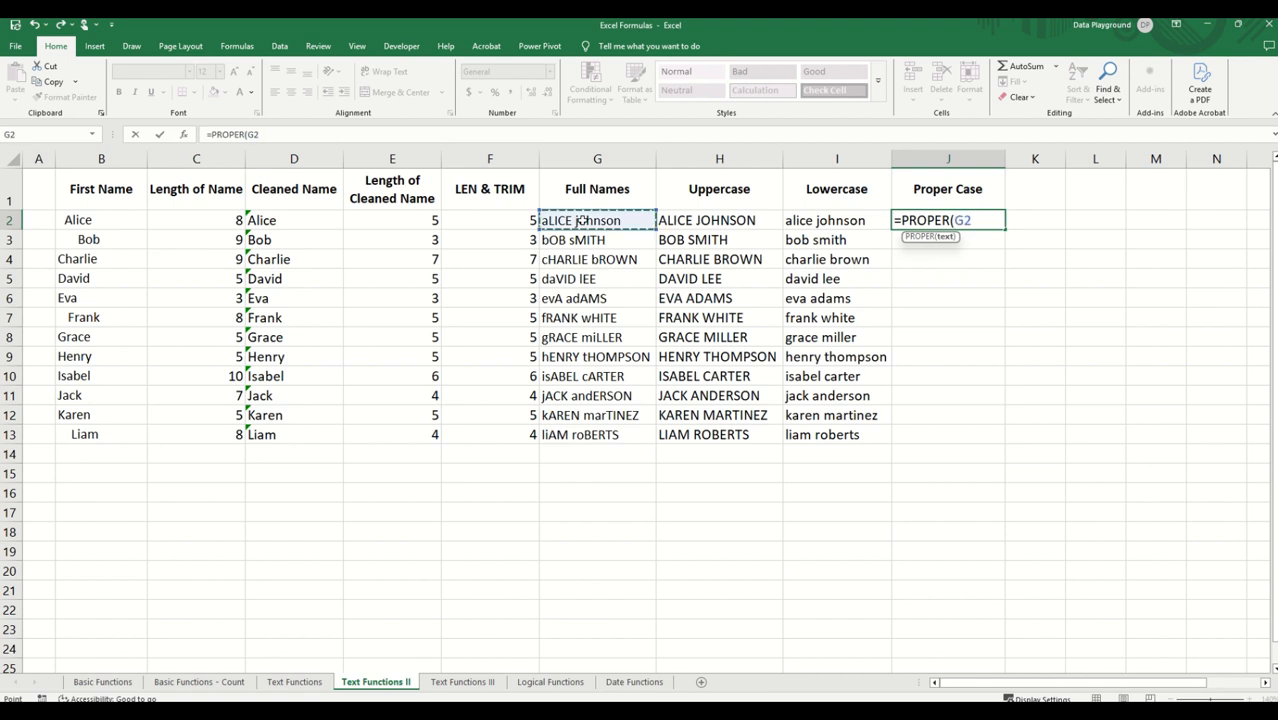
type(")")
key("Return")
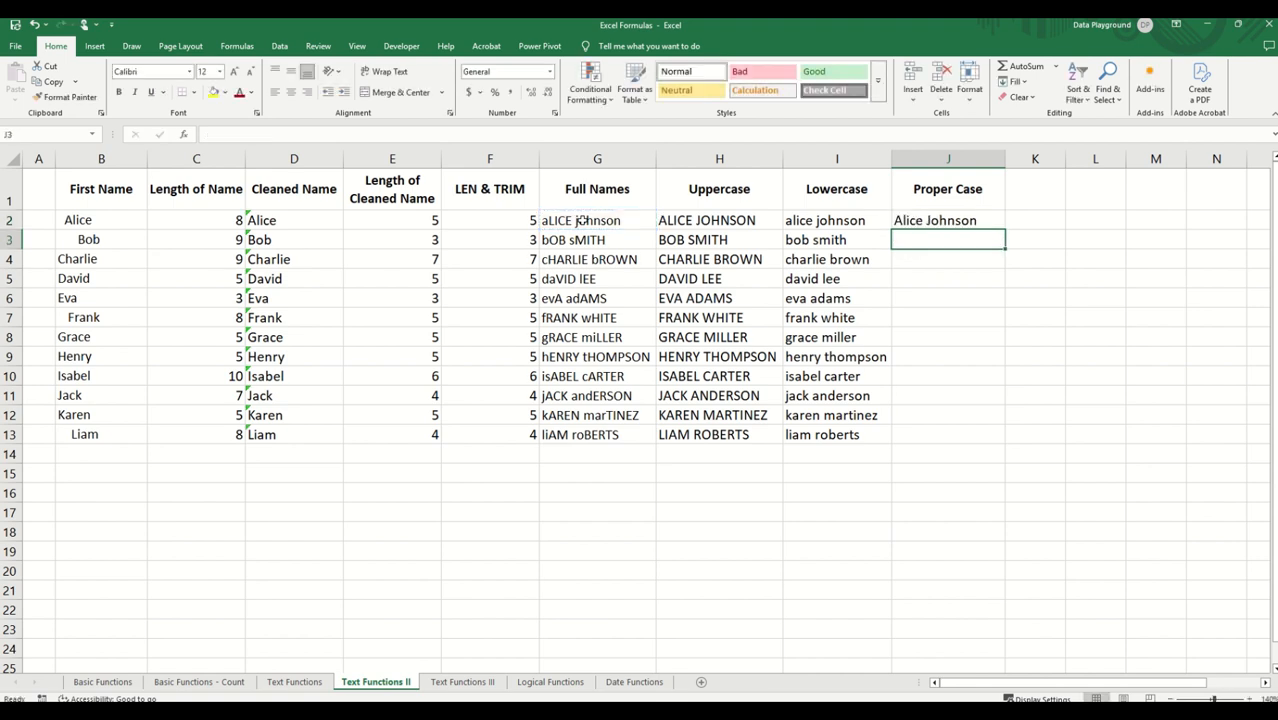
left_click(950, 221)
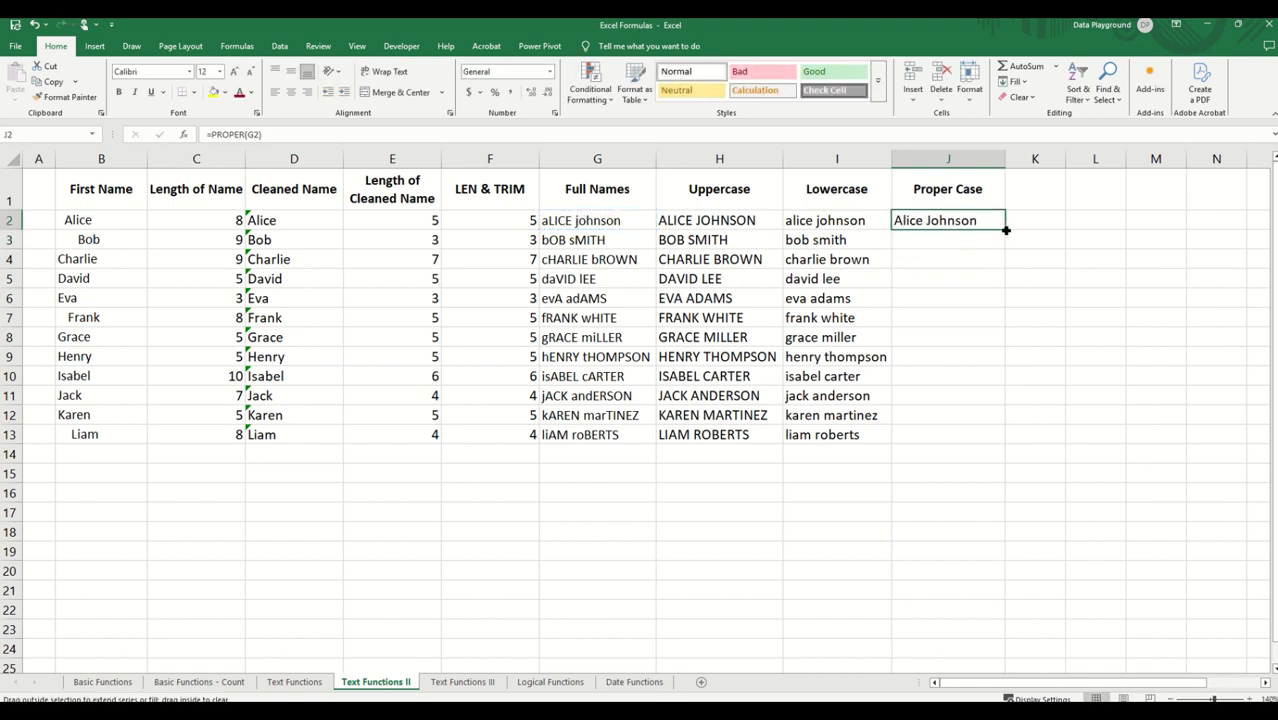
double_click(1006, 230)
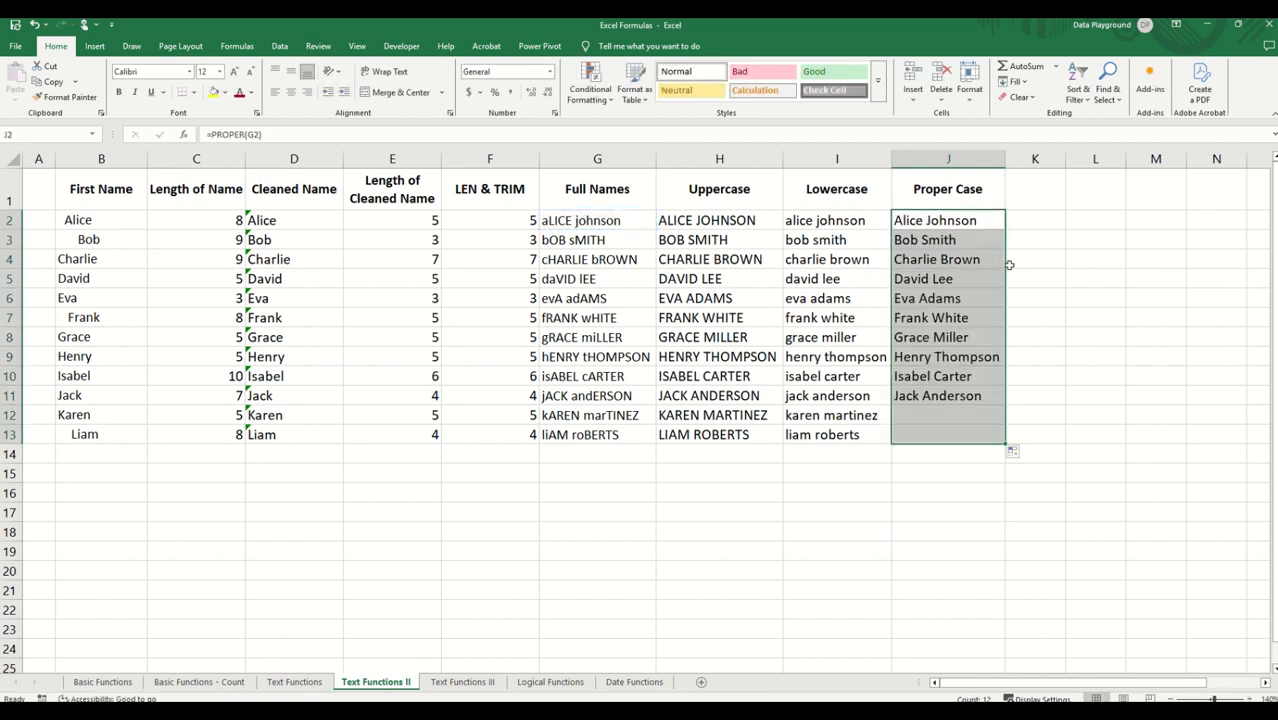
left_click(1026, 200)
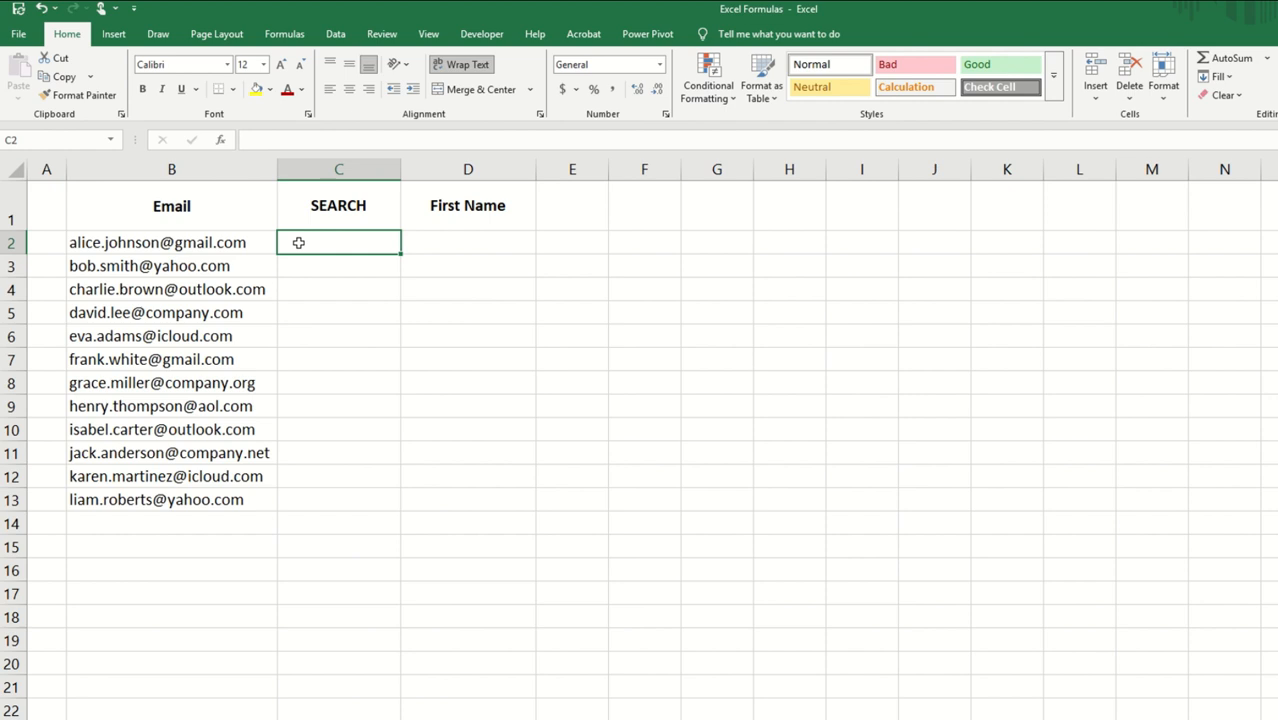
Find the position of the first period in the email in C2 with =SEARCH(".",B2) and fill the formula down the SEARCH column to row 13.
type("=")
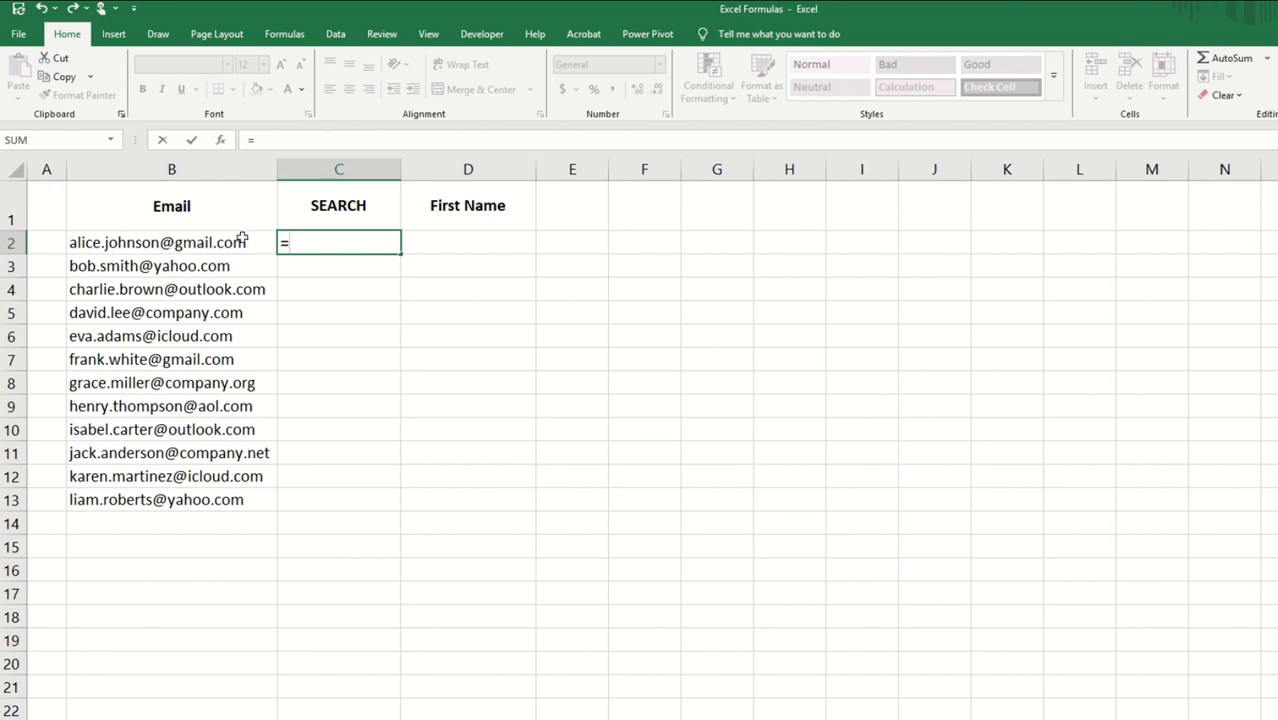
type("SEARCH(")
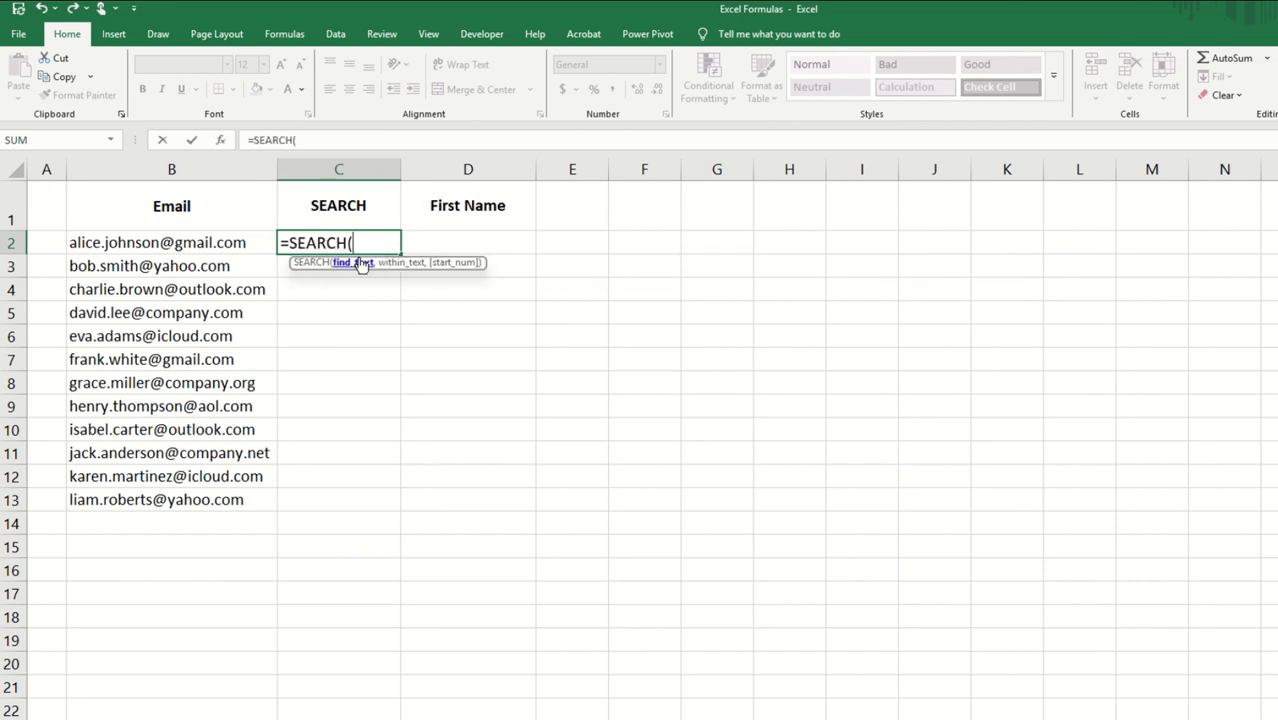
type("\".\",")
left_click(148, 245)
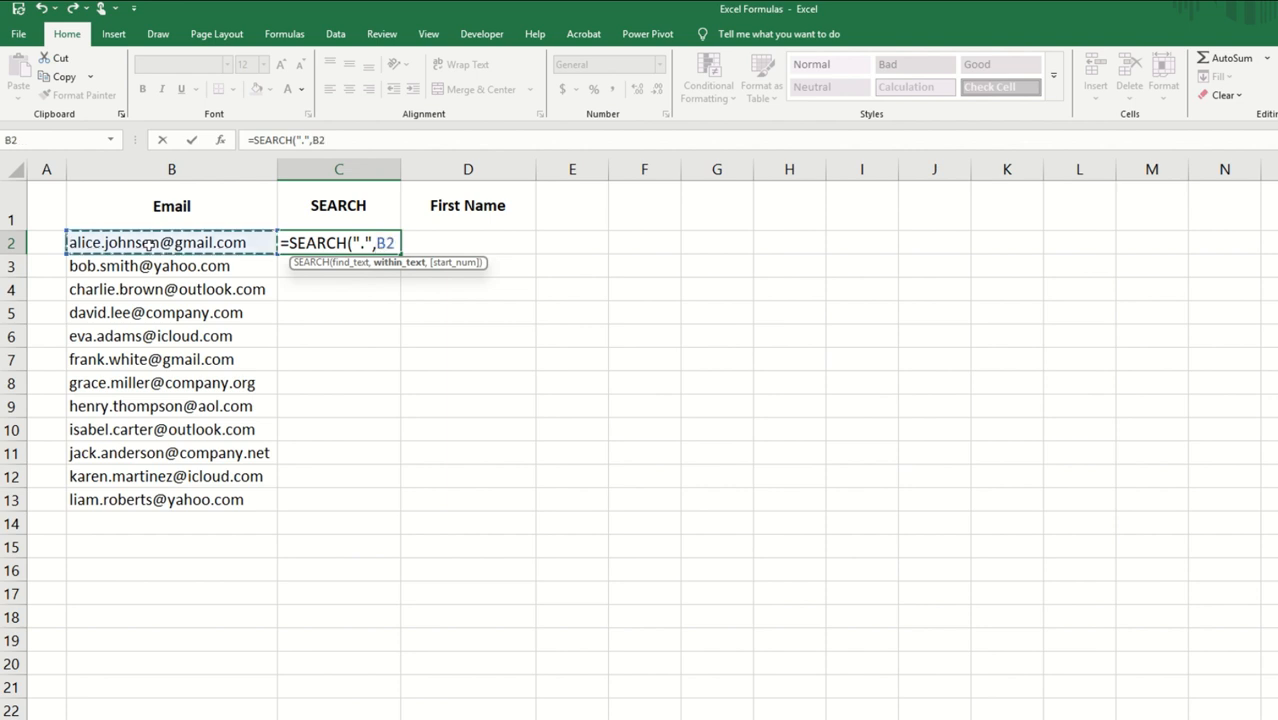
type(")")
key("Return")
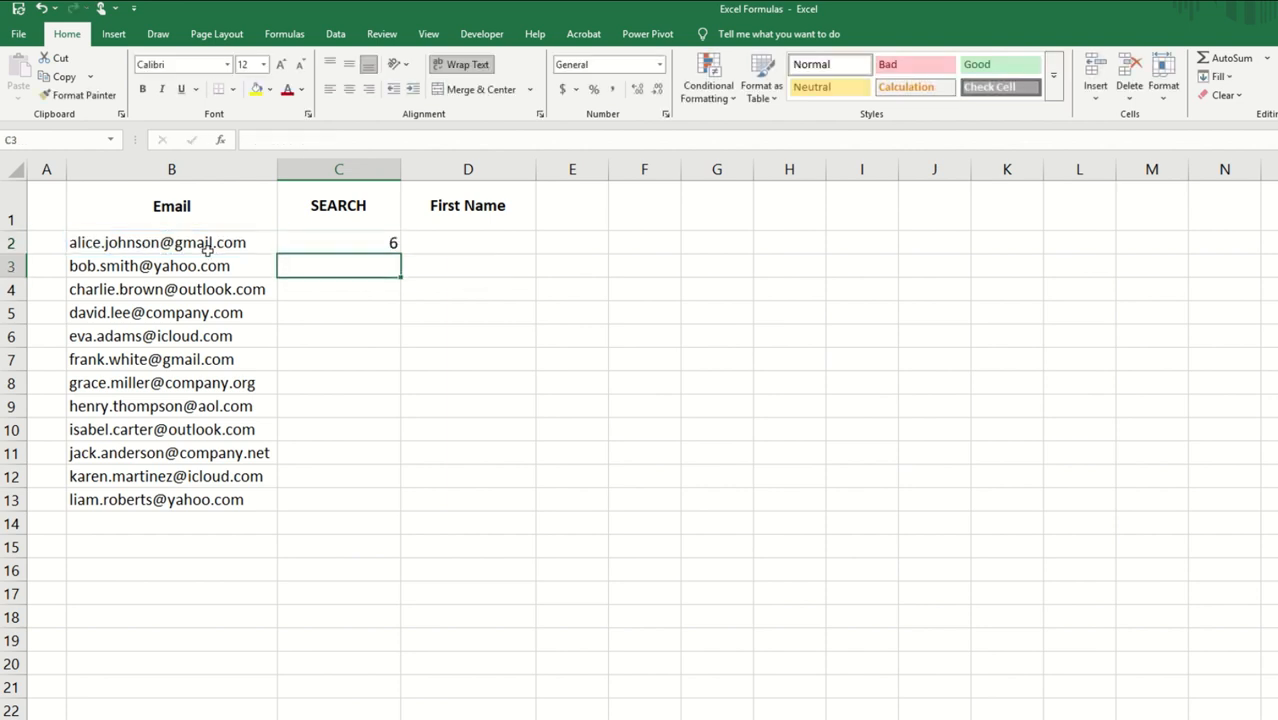
left_click(365, 245)
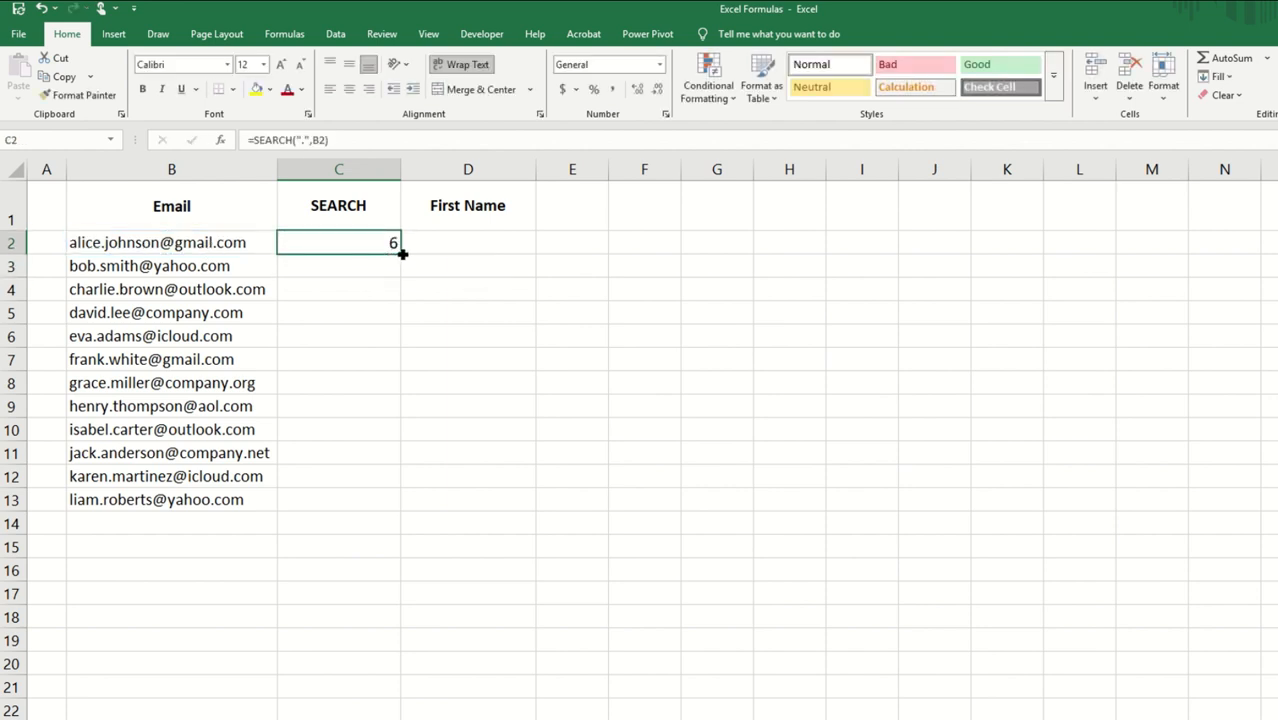
double_click(402, 254)
left_click(396, 262)
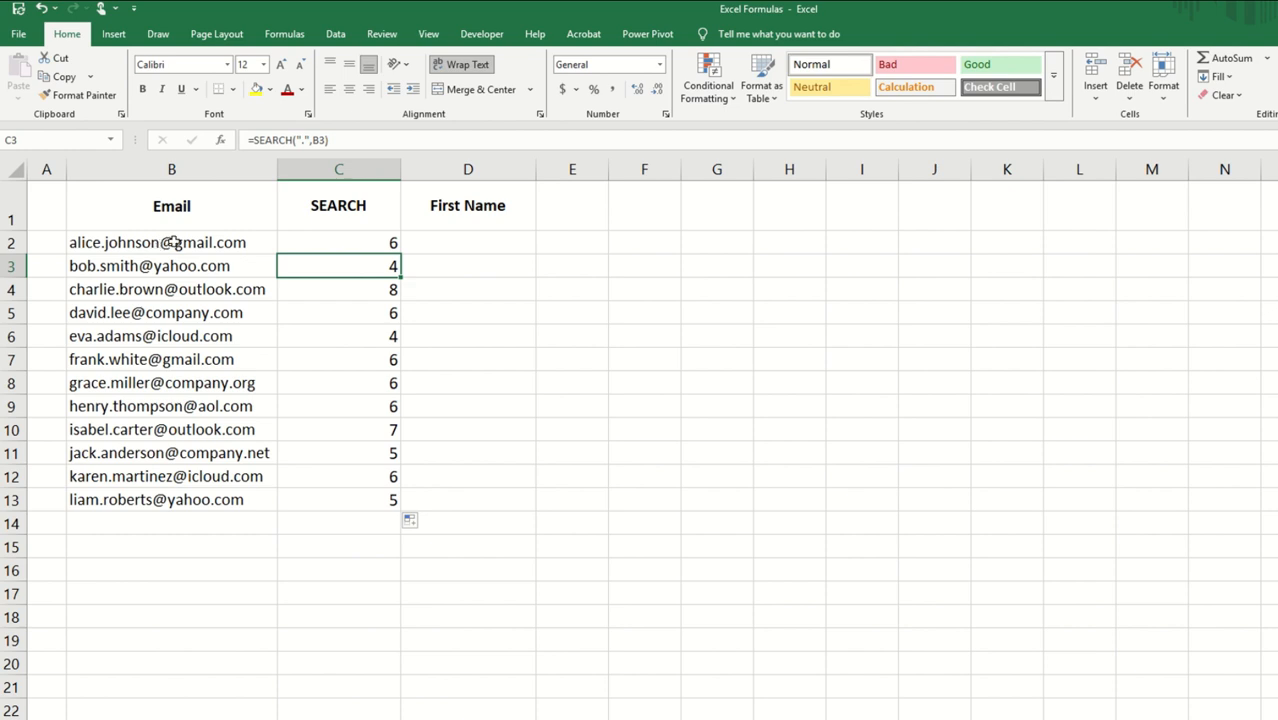
Extract the first name from the email into D2 with =LEFT(B2,SEARCH(".",B2)-1).
left_click(463, 236)
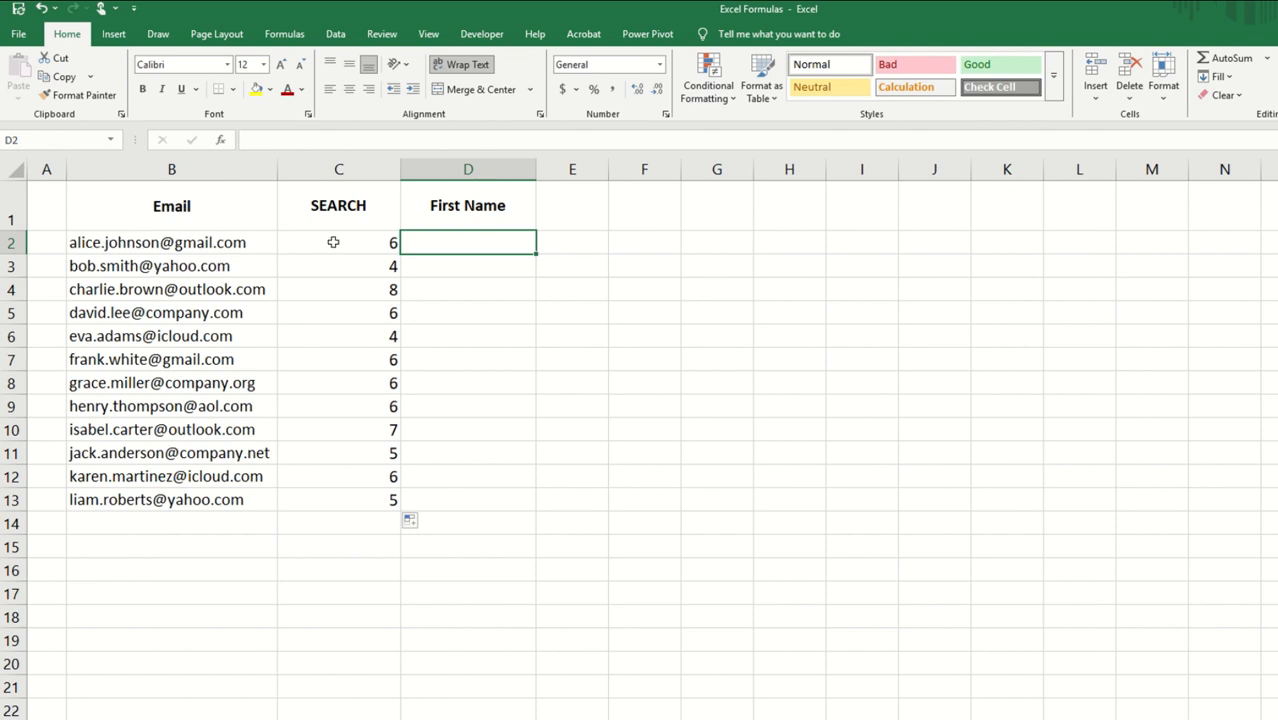
type("=")
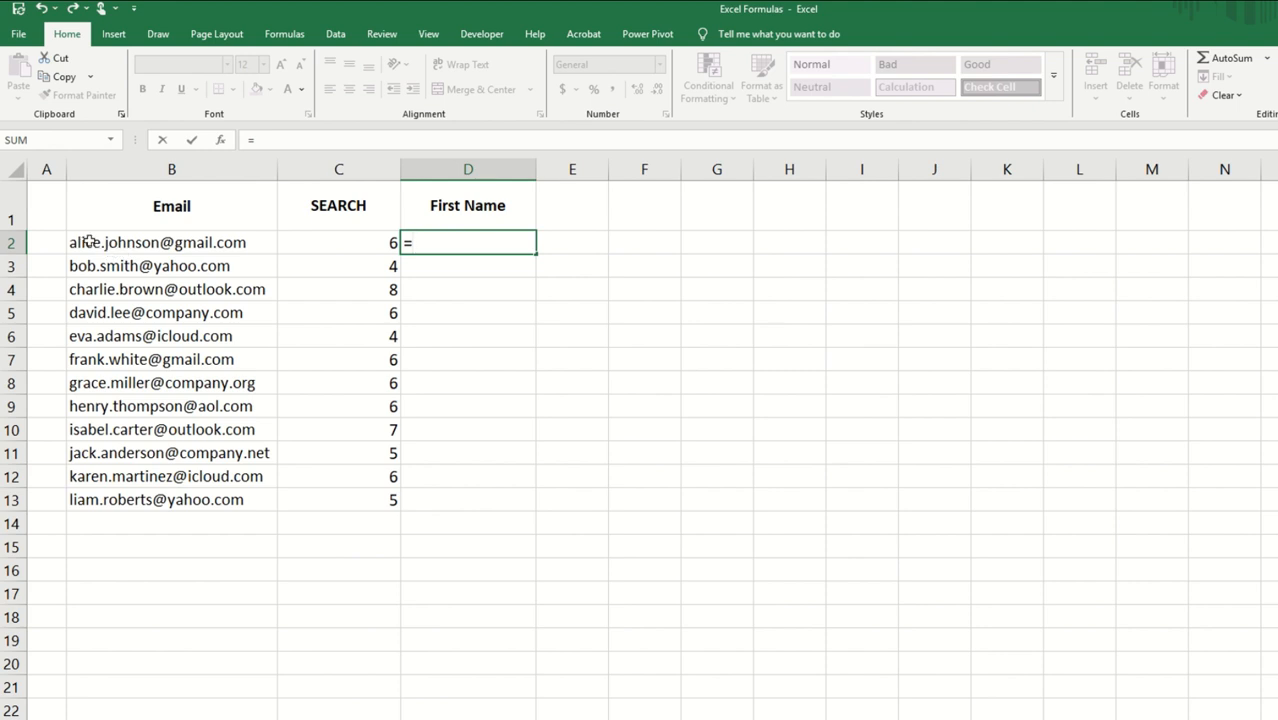
type("LEFT(")
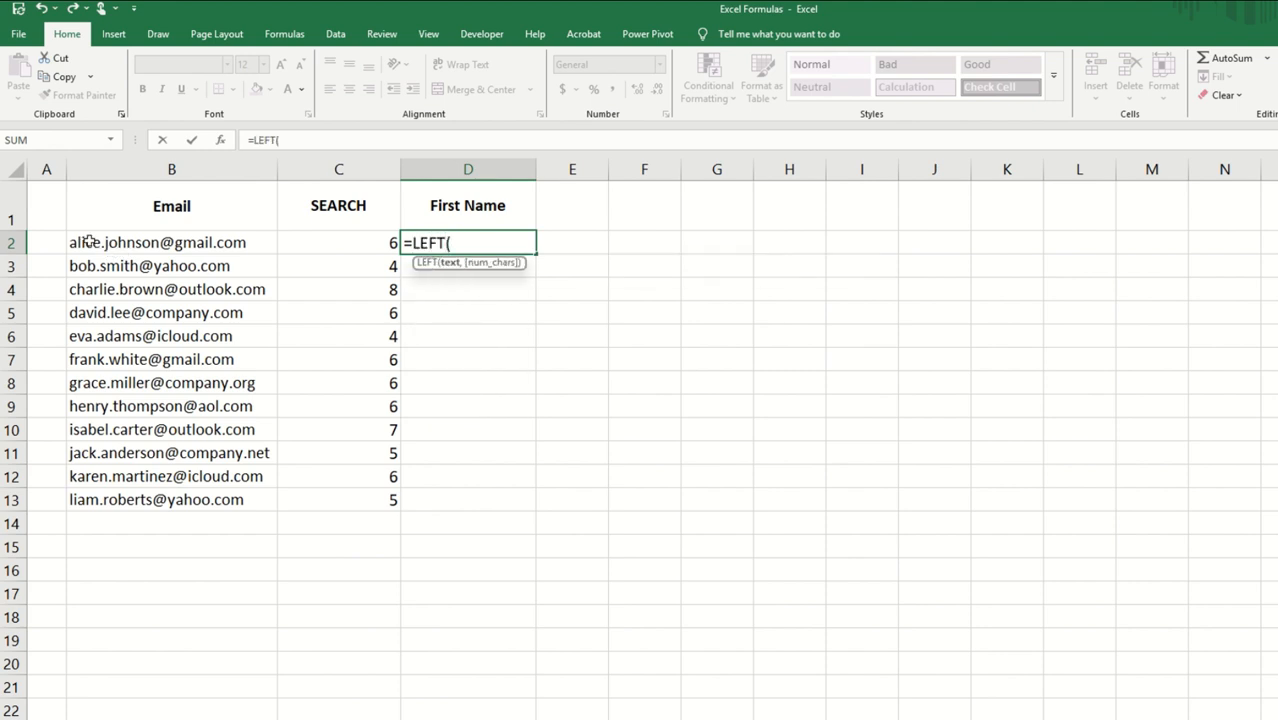
left_click(157, 243)
type(",")
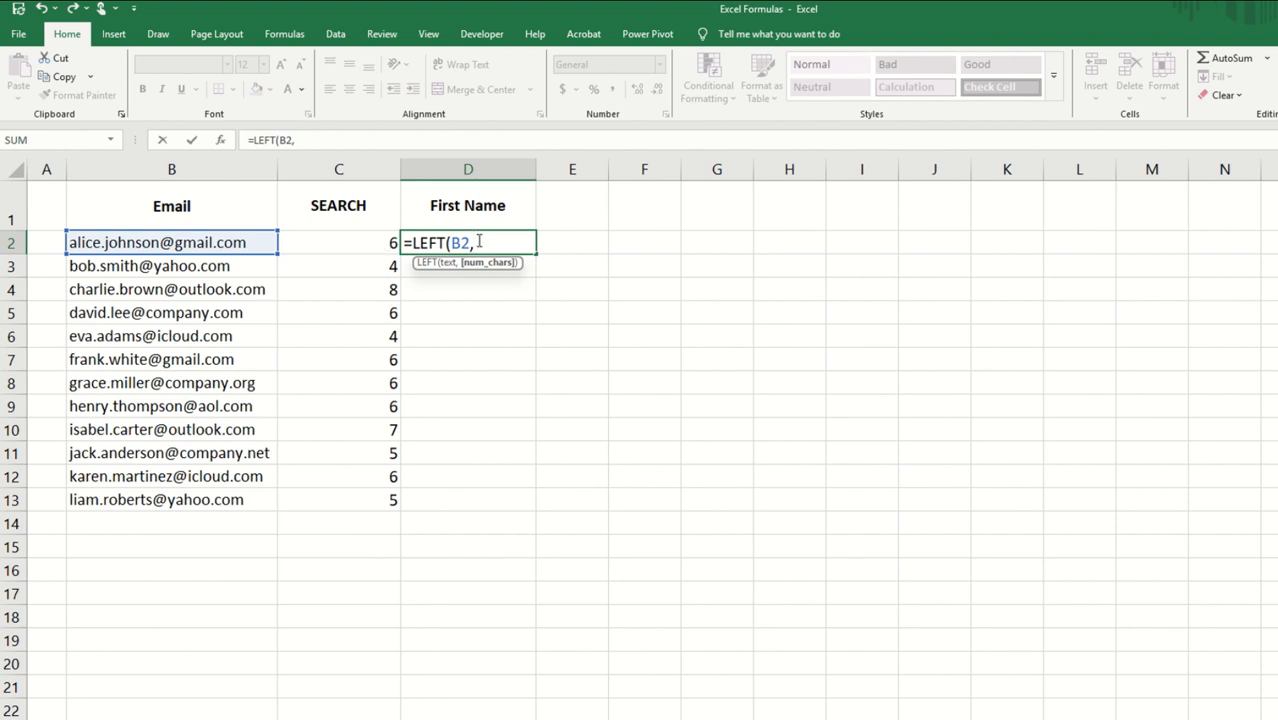
type("SEARCH")
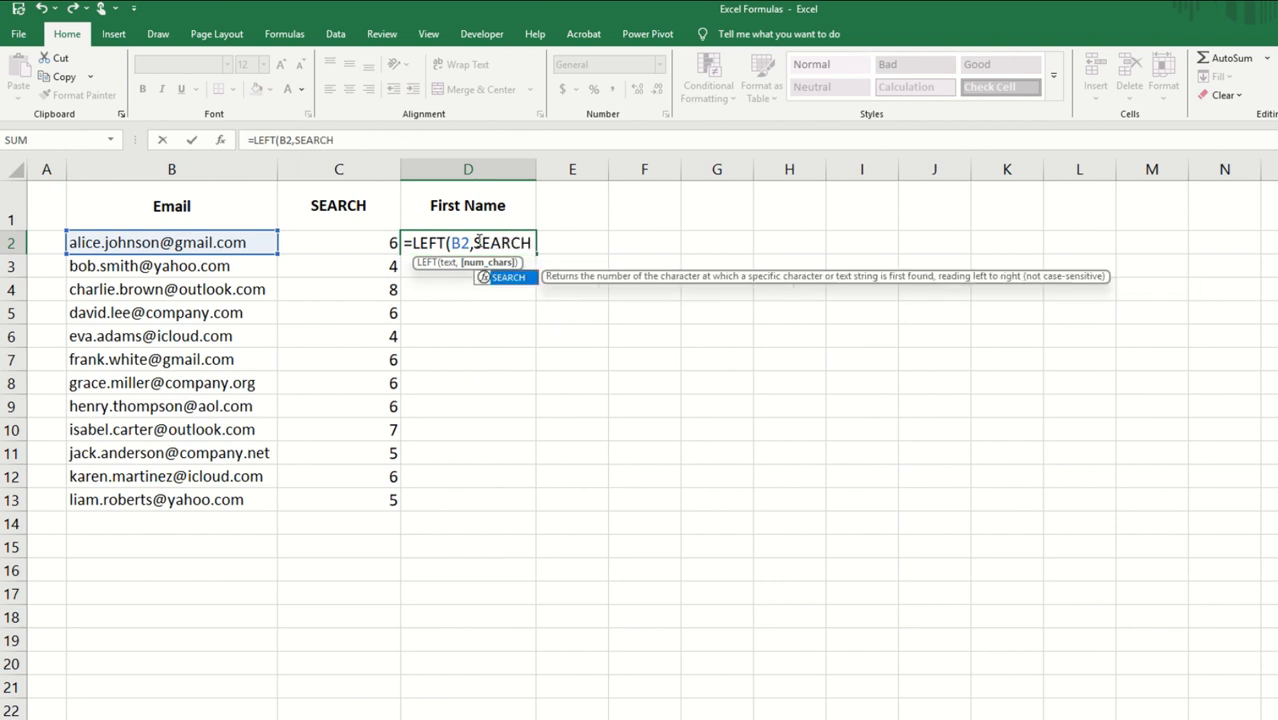
type("(\".")
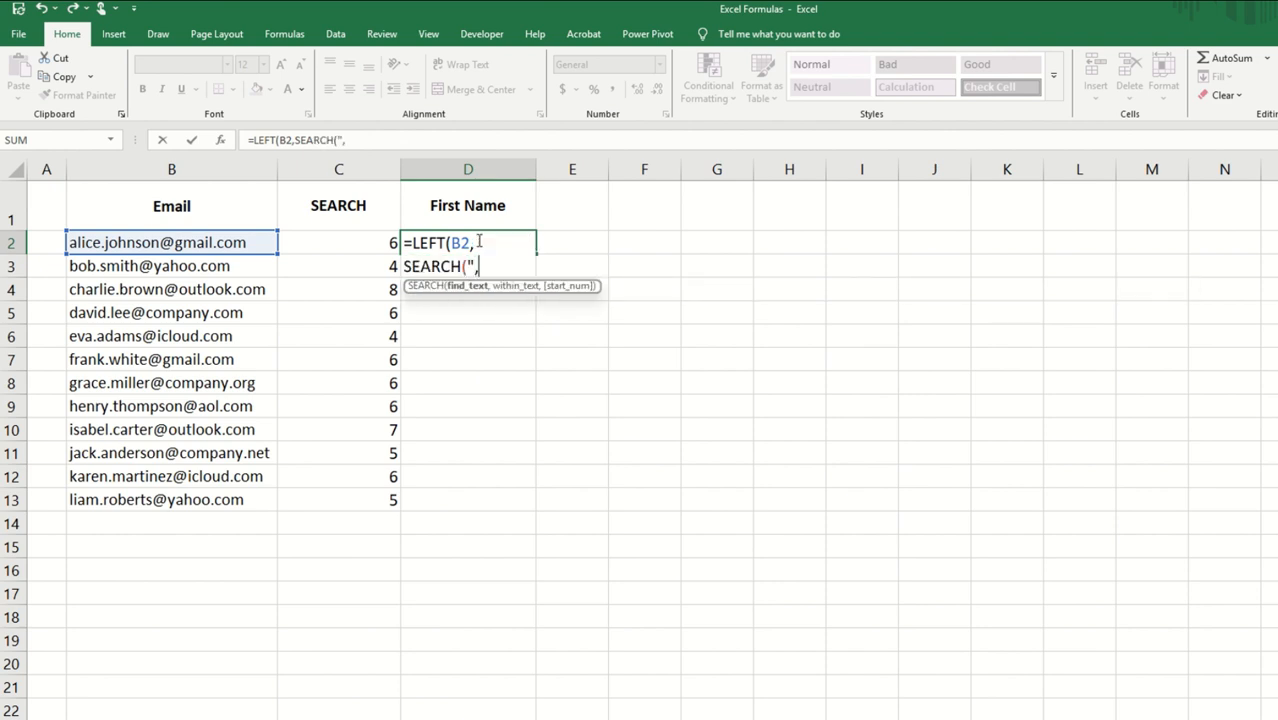
type("\",")
left_click(247, 242)
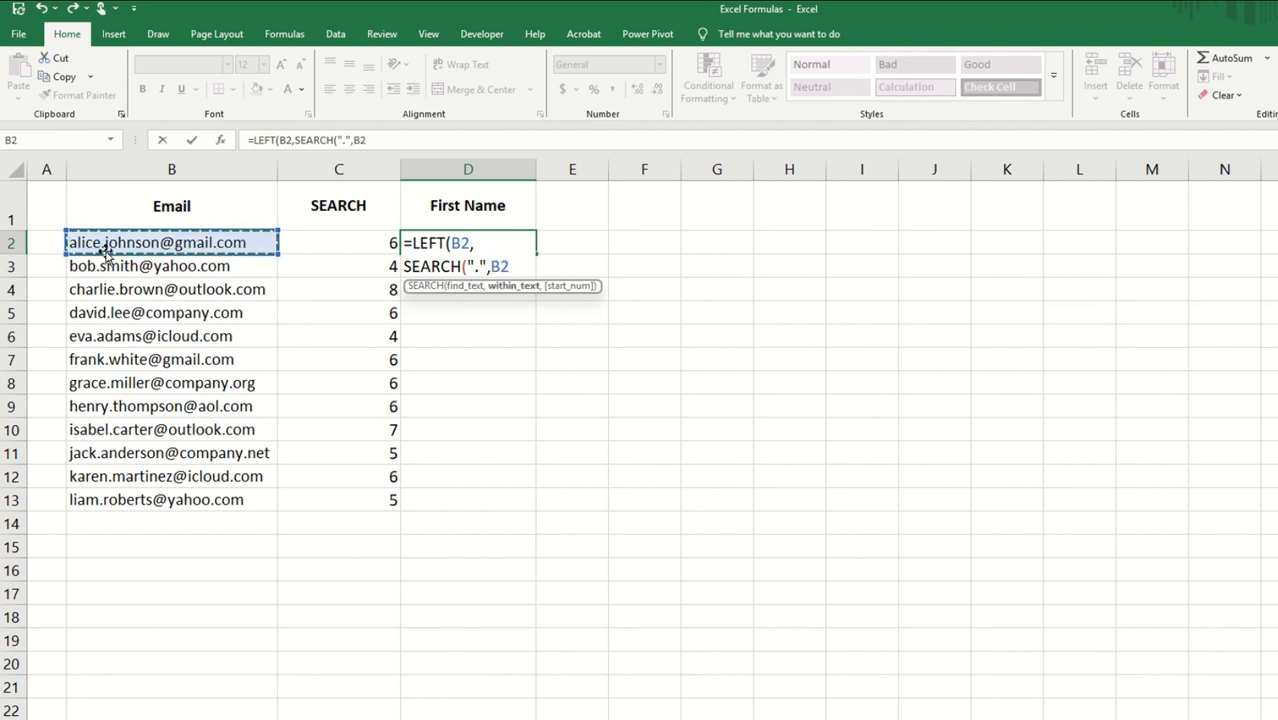
type(")")
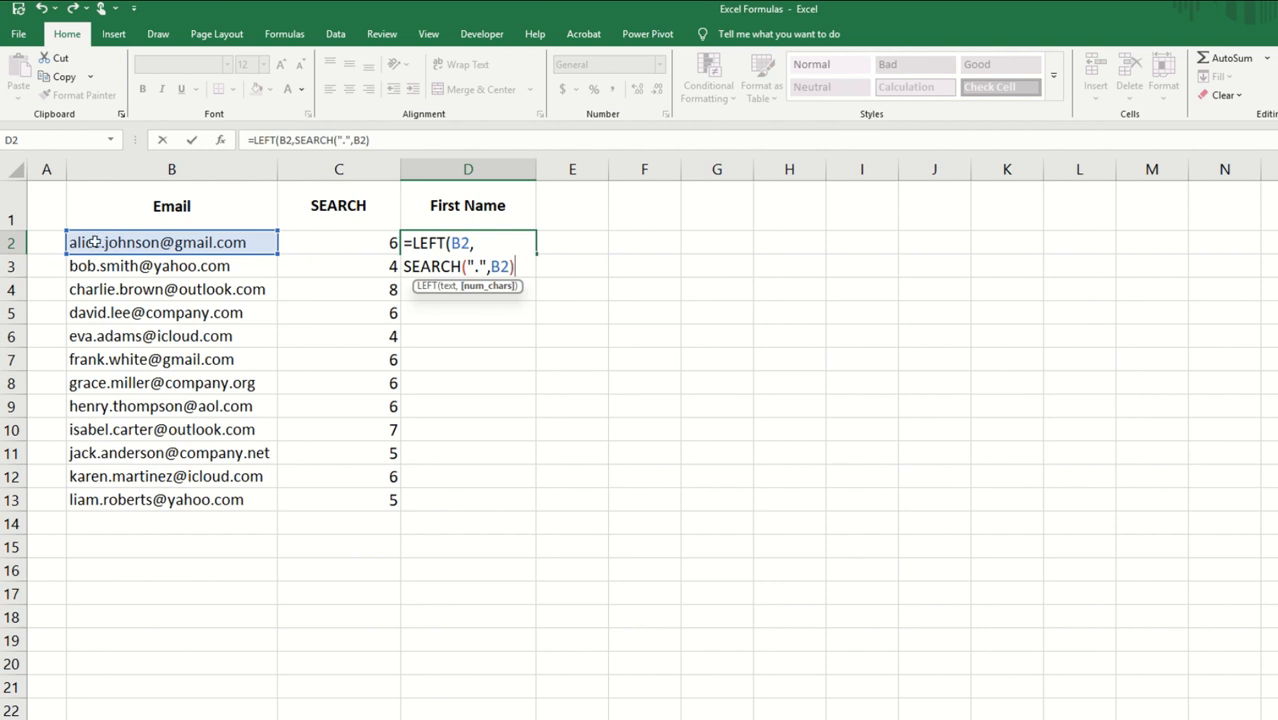
type("-1)")
key("Return")
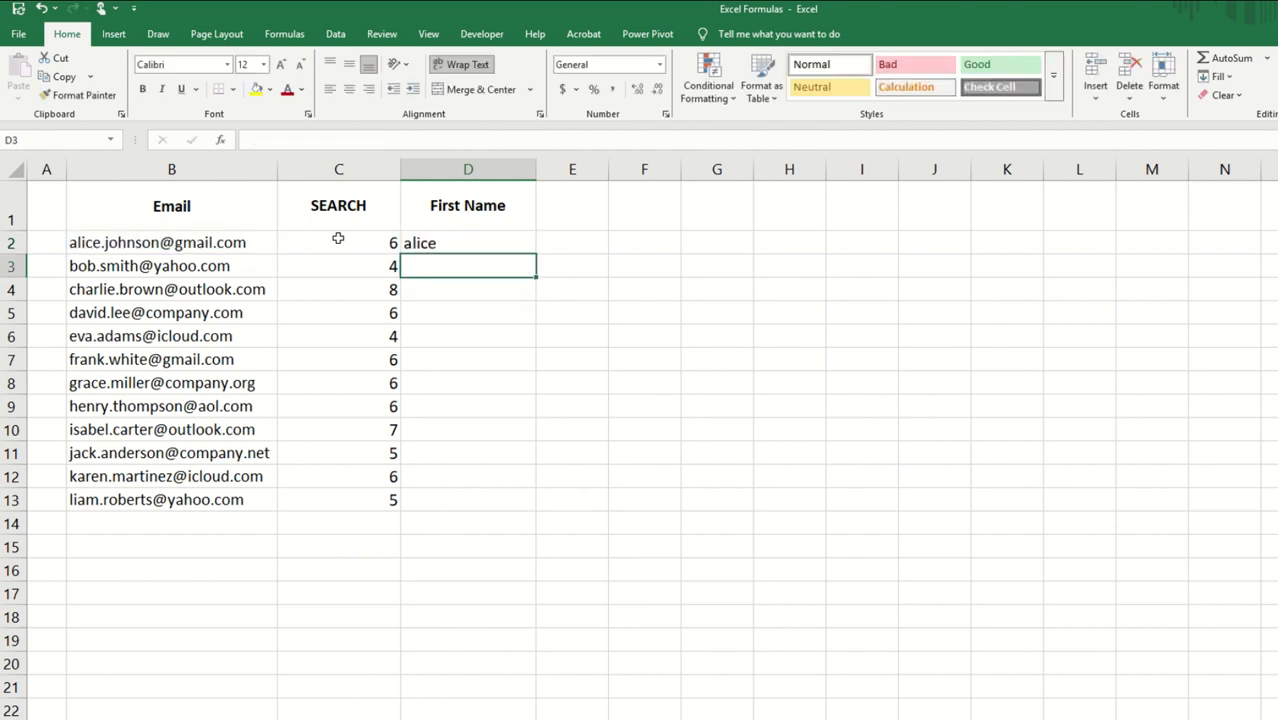
Wrap the D2 formula in PROPER to capitalise the first name: =PROPER(LEFT(B2,SEARCH(".",B2)-1)).
left_click(460, 241)
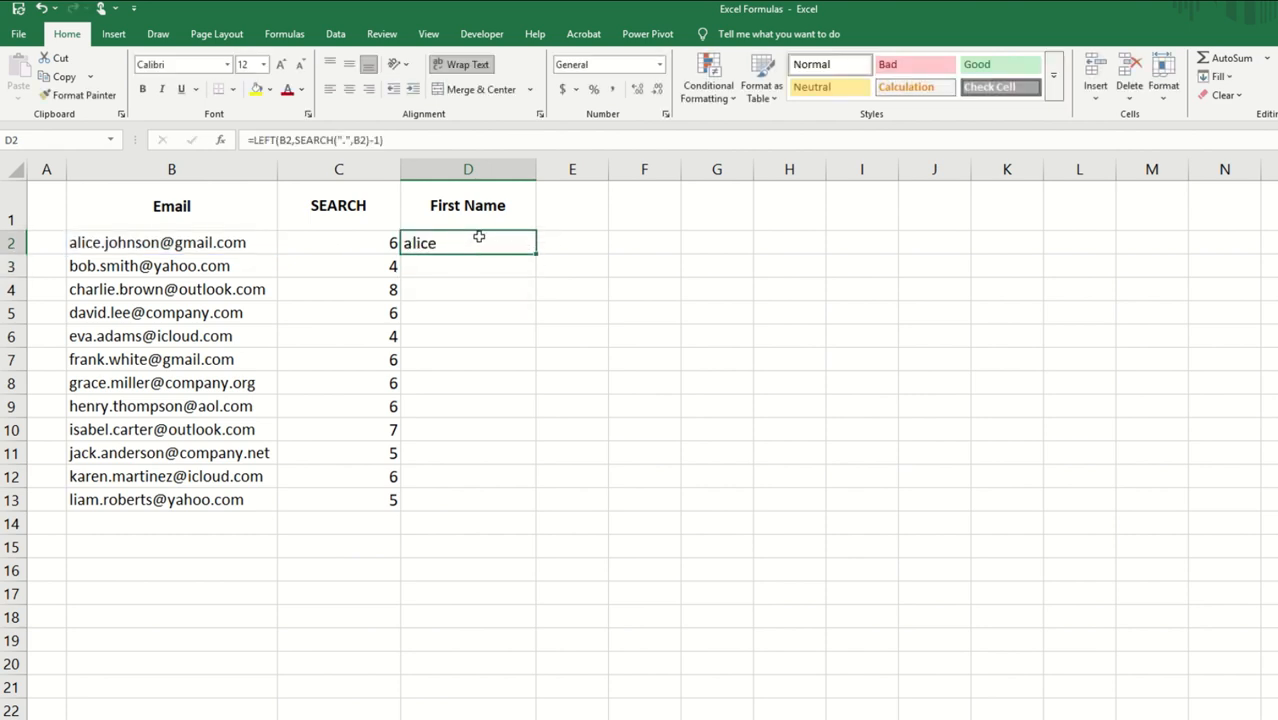
left_click(252, 140)
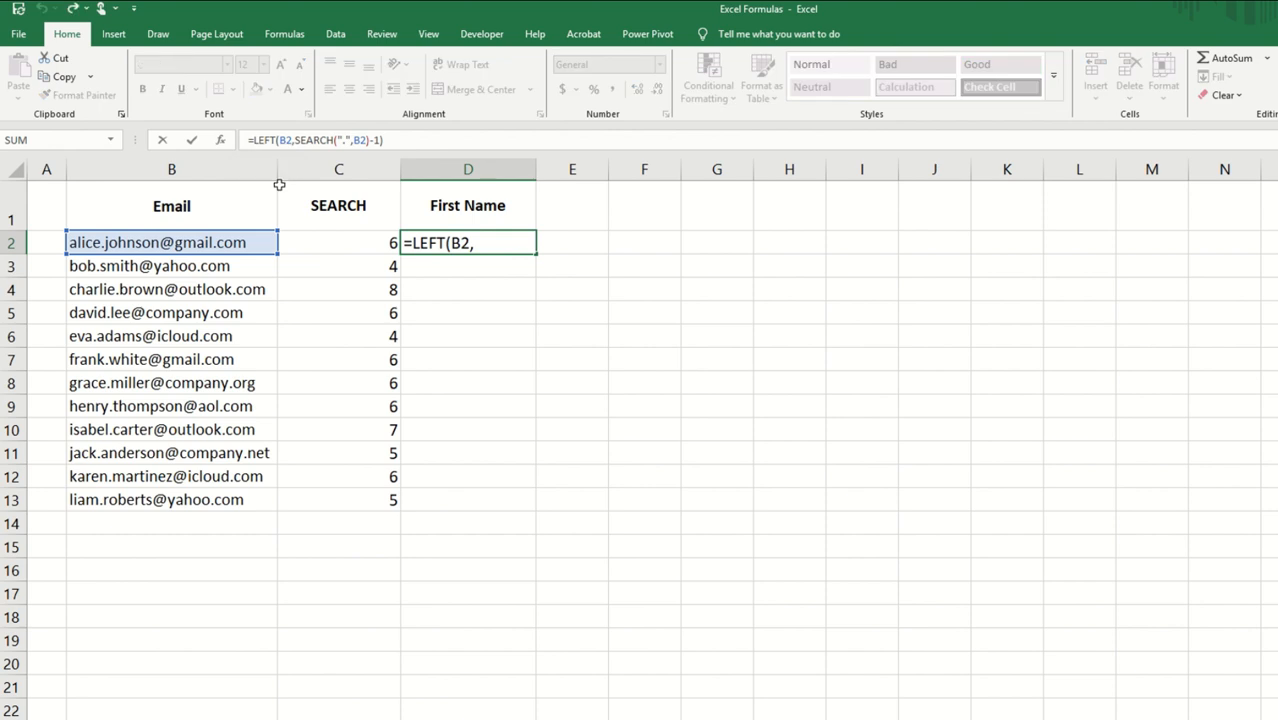
type("PRO")
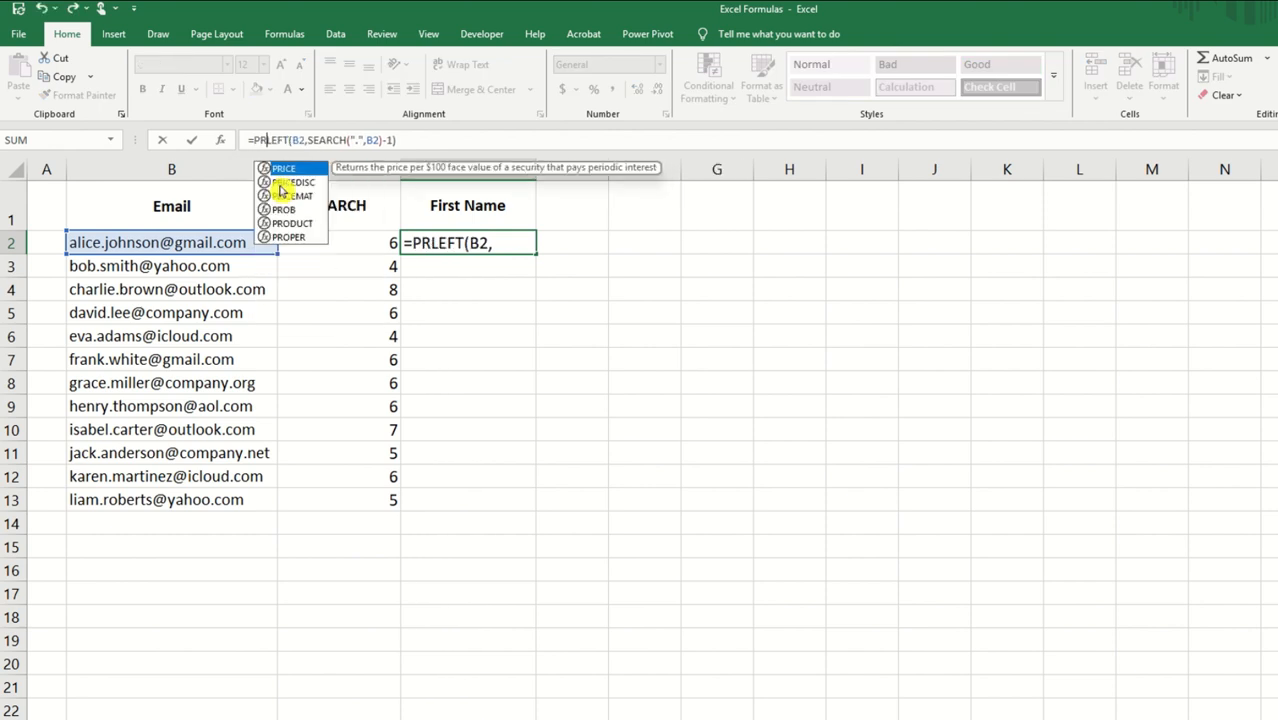
type("P")
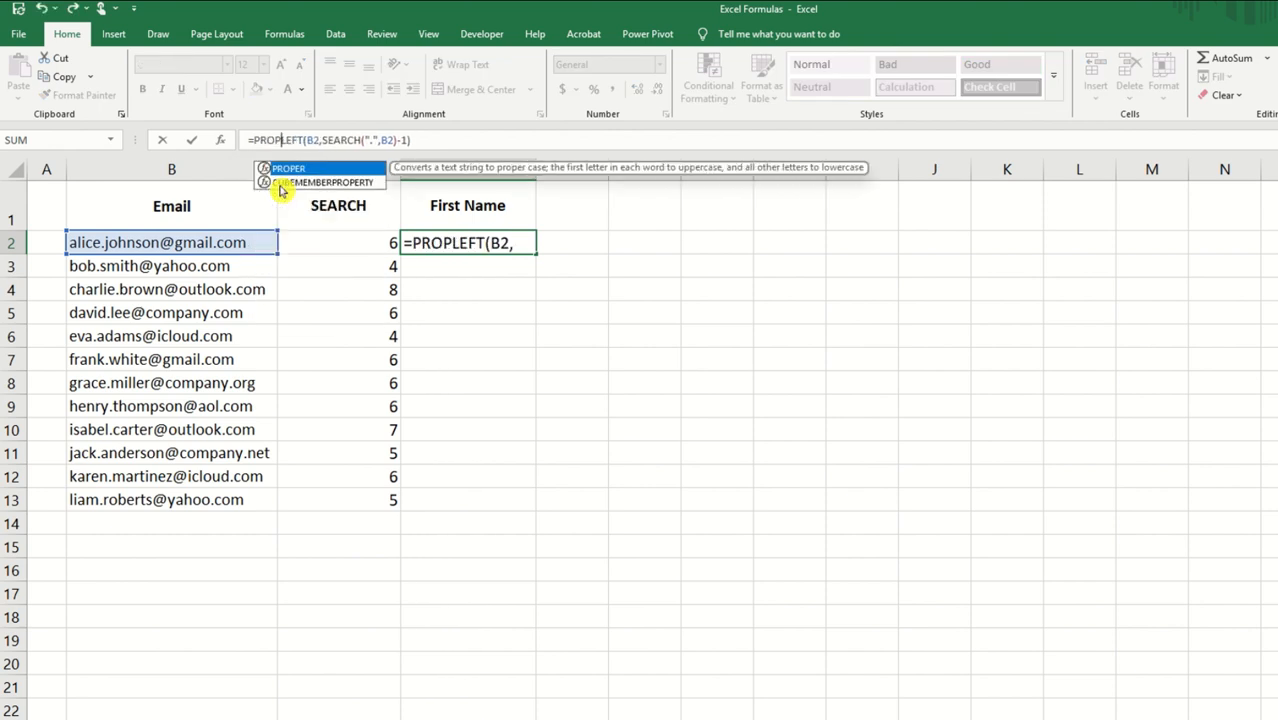
key("Tab")
key("End")
type(")")
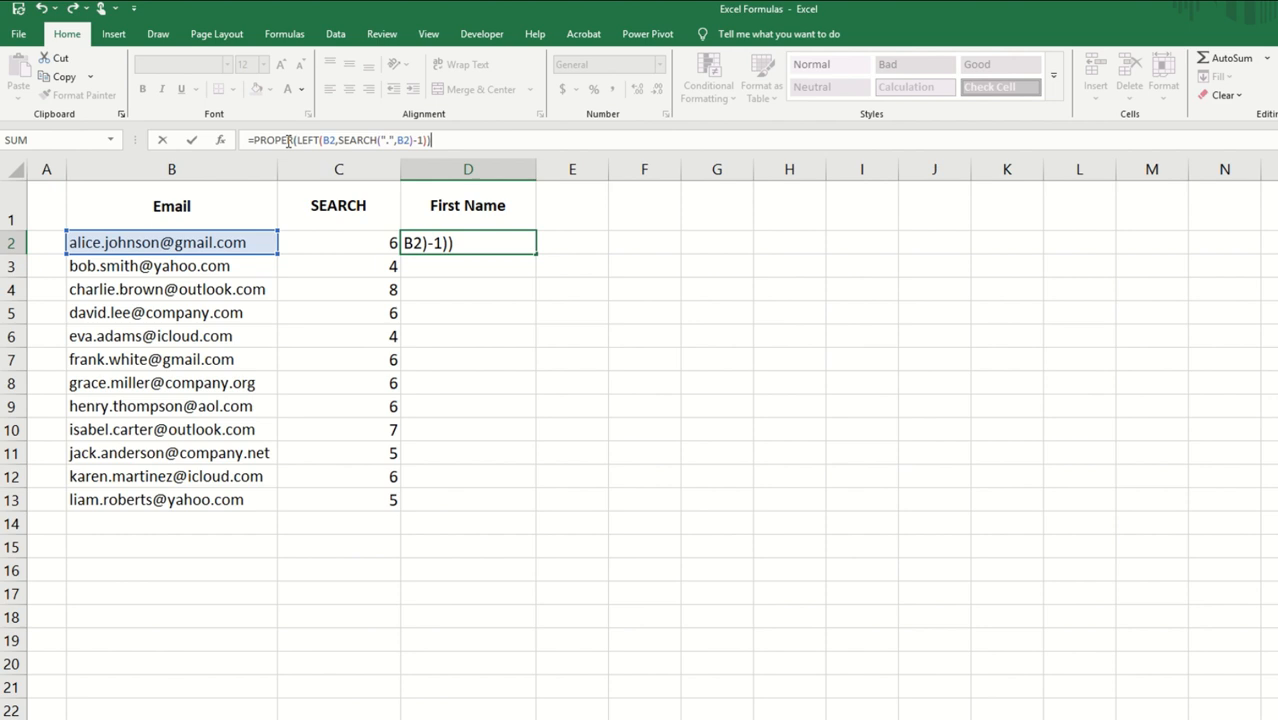
key("Return")
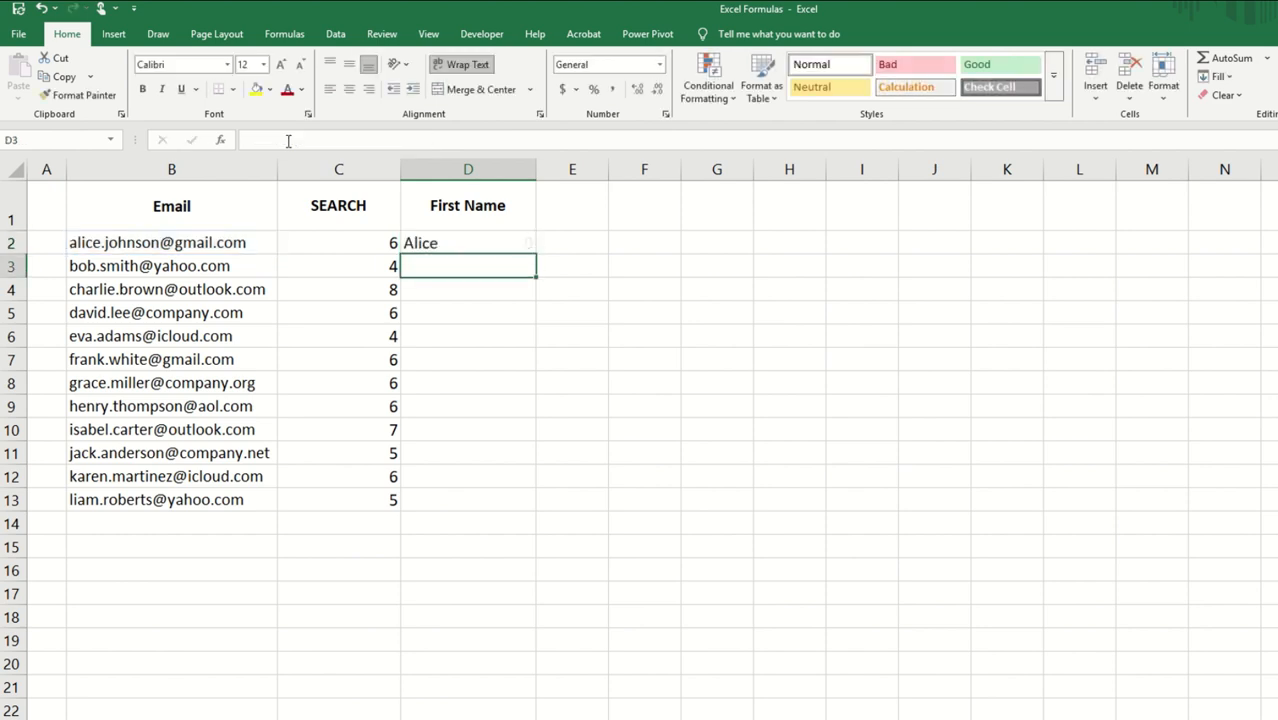
Fill the proper-case first name formula from D2 down the First Name column.
left_click(465, 243)
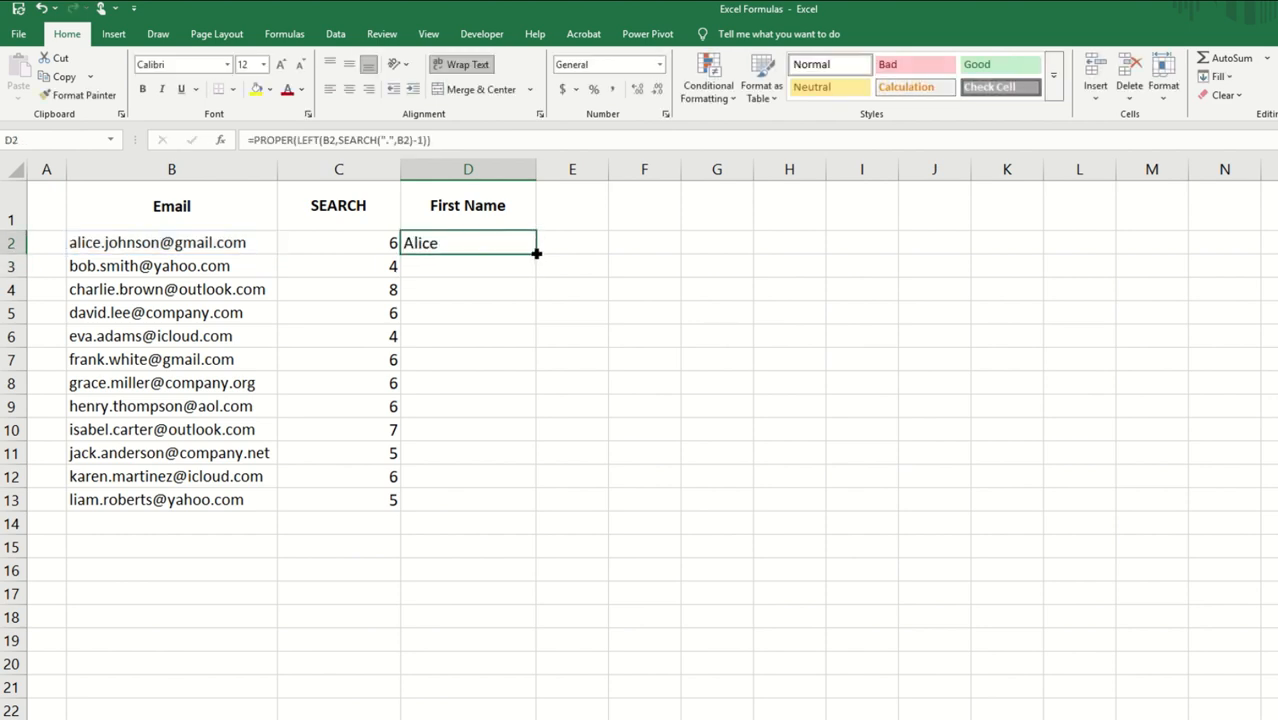
double_click(536, 253)
left_click(474, 245)
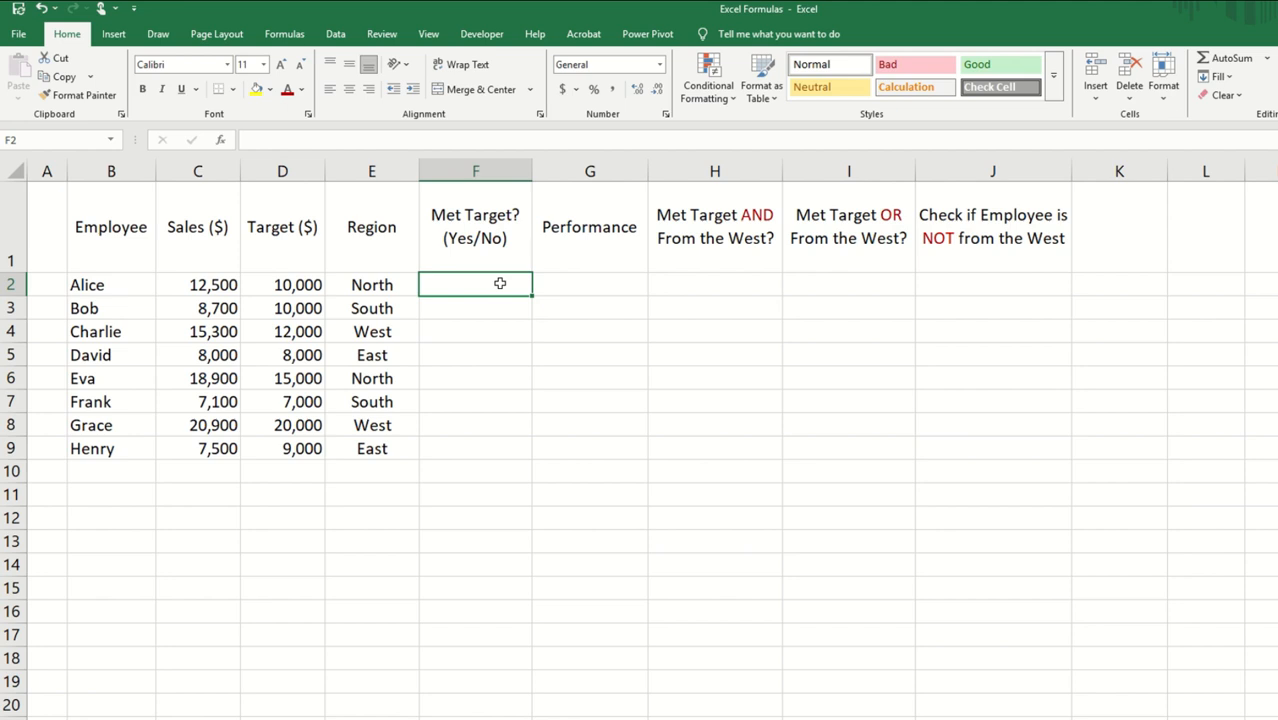
Test in F2 whether the employee's sales reached the target with =IF(C2>=D2,"Yes","No").
type("=")
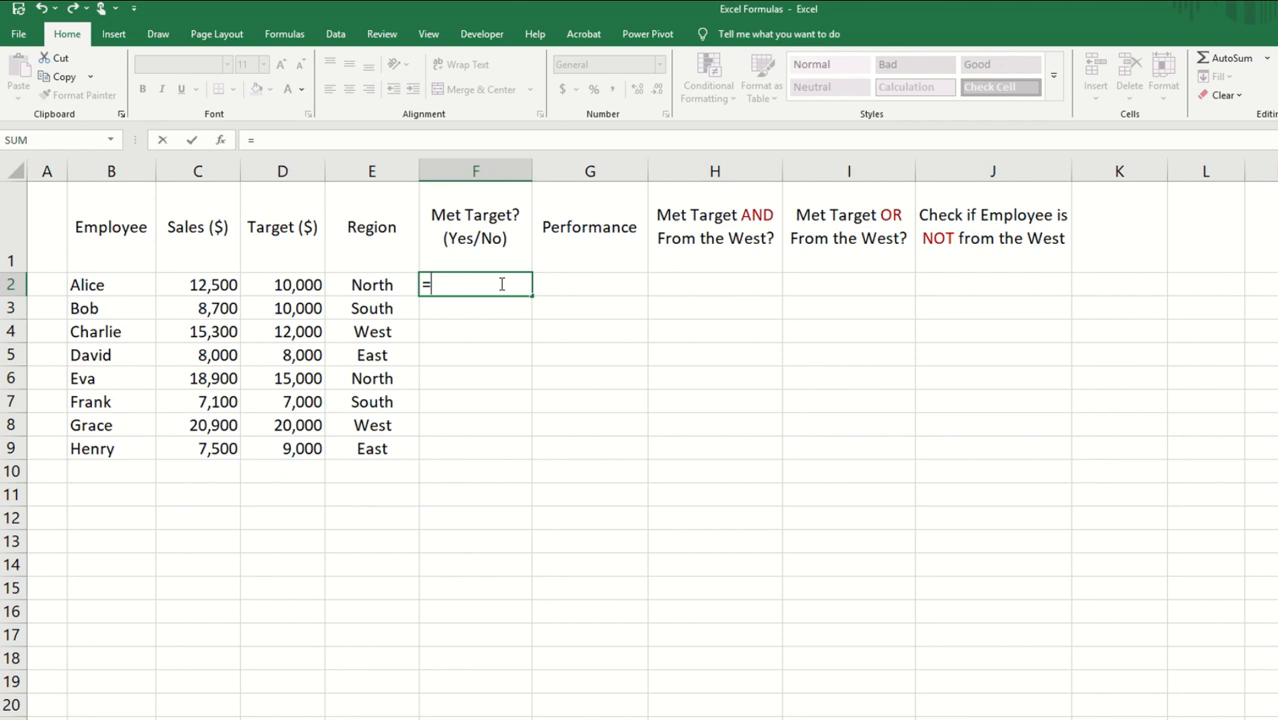
type("IF")
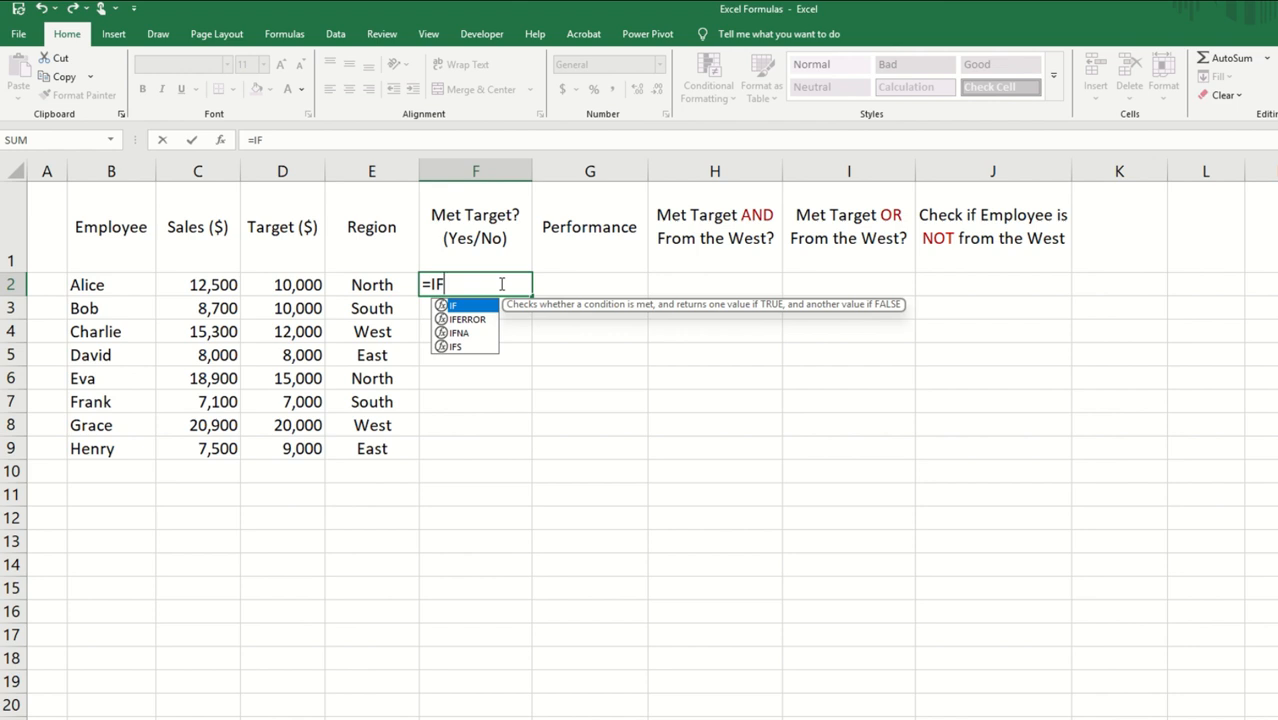
type("(")
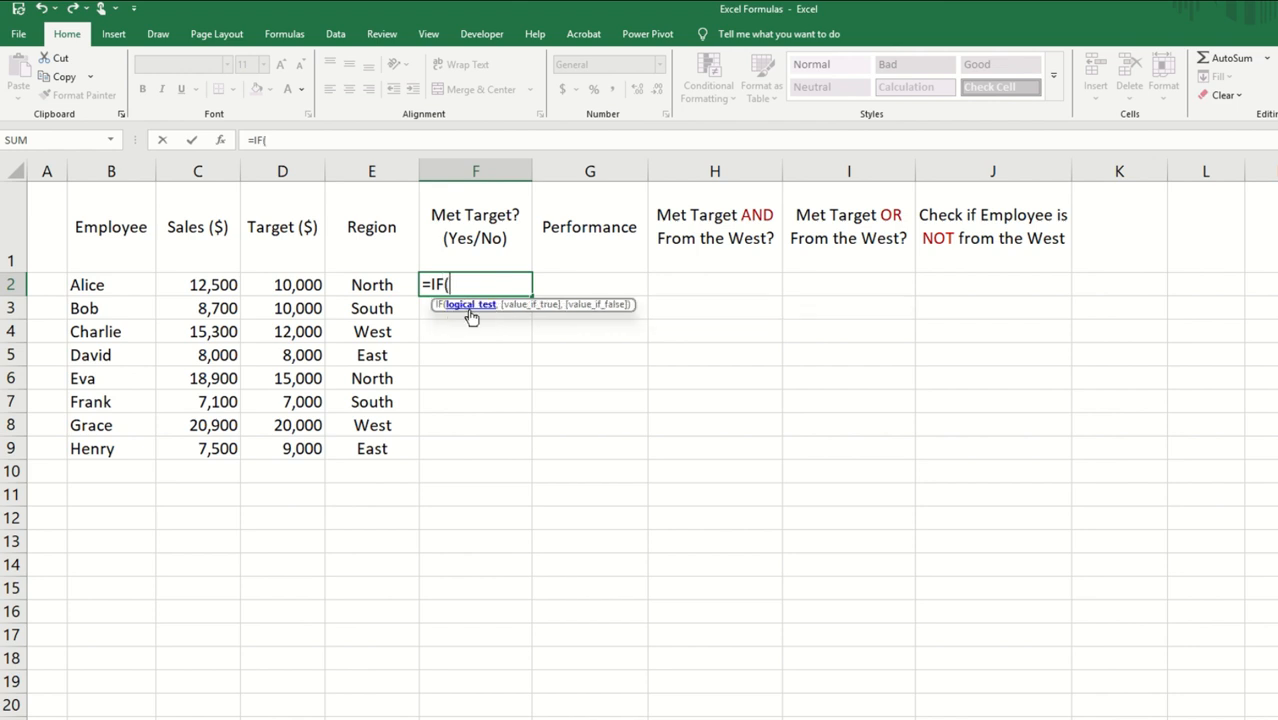
left_click(216, 285)
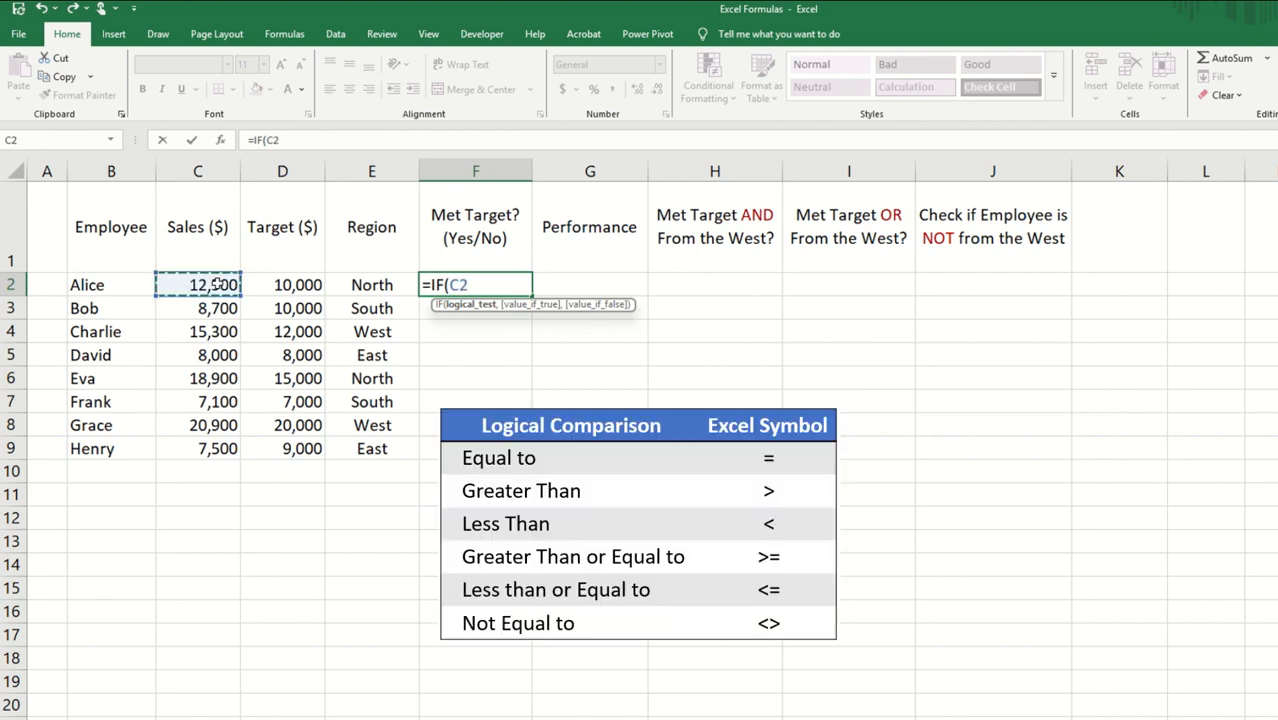
type(">=")
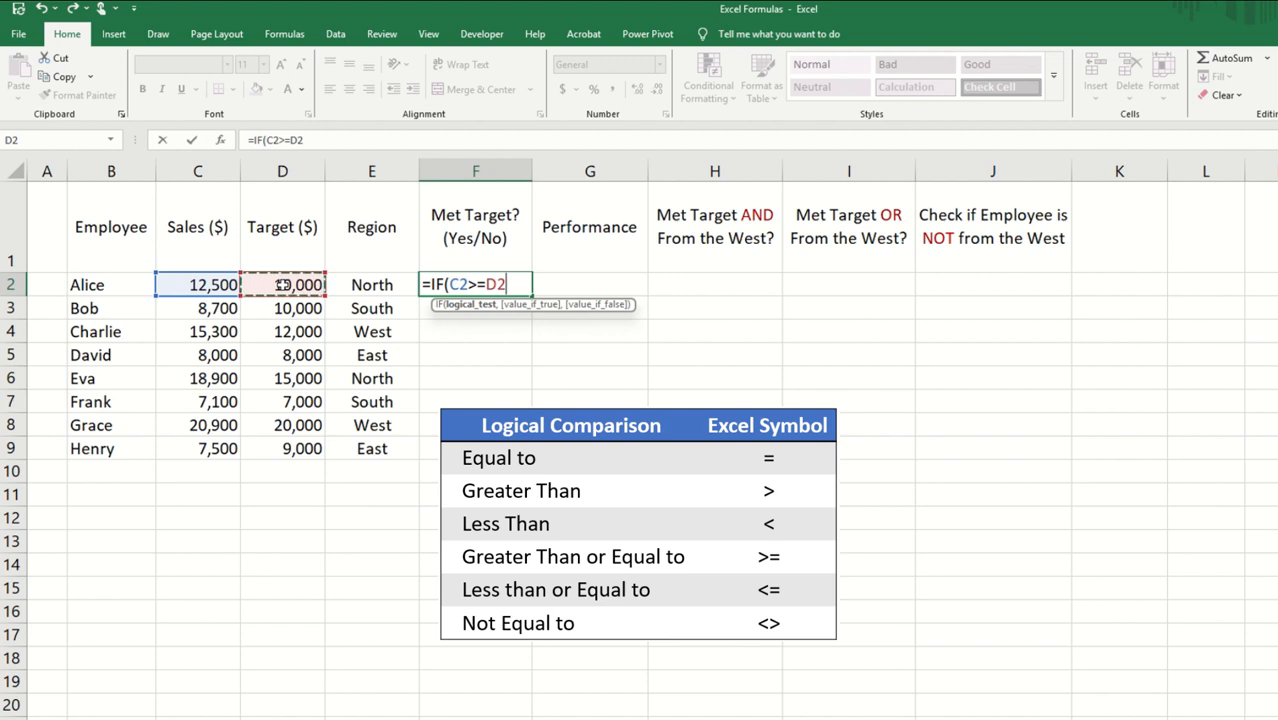
type(",")
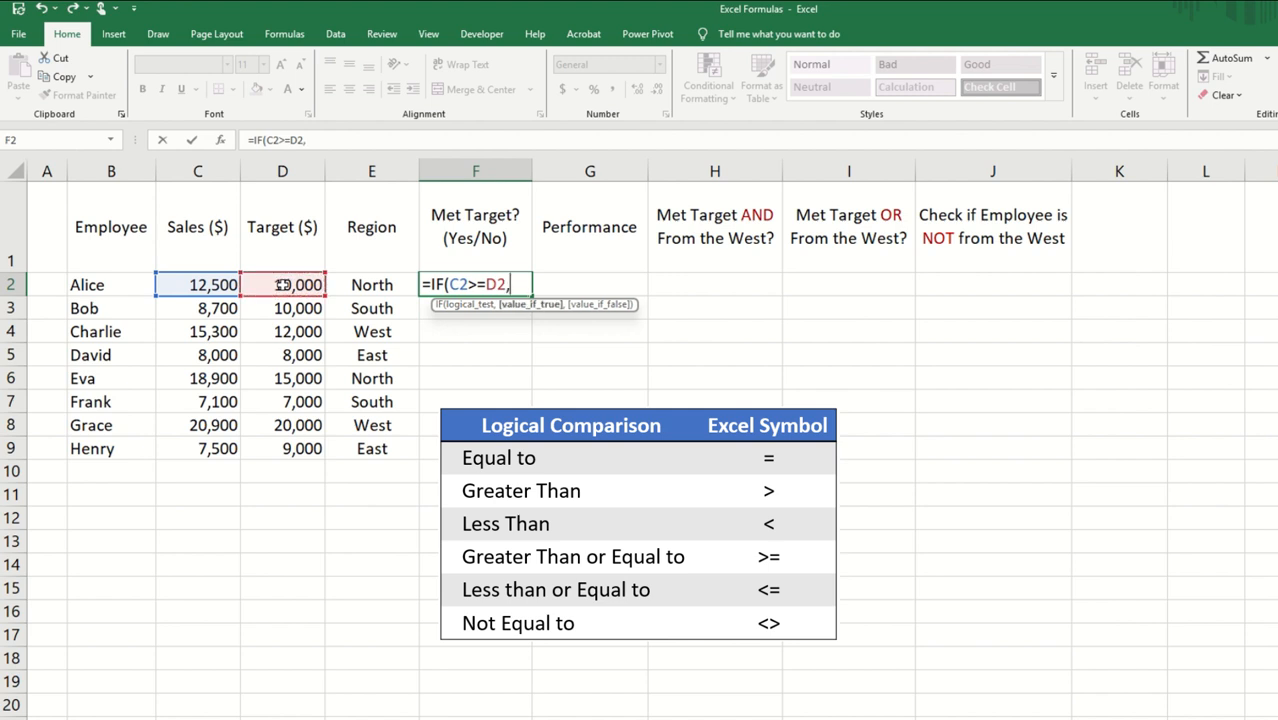
type("\"y")
key("BackSpace")
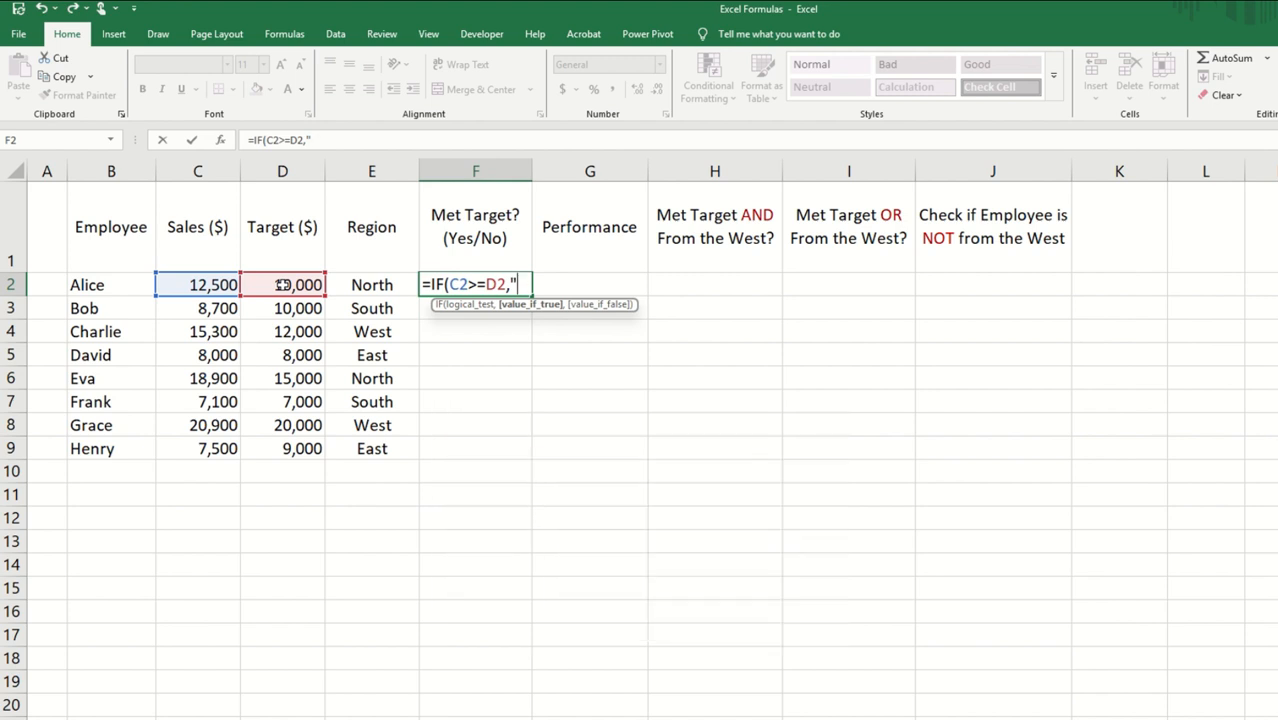
type("Yes\",")
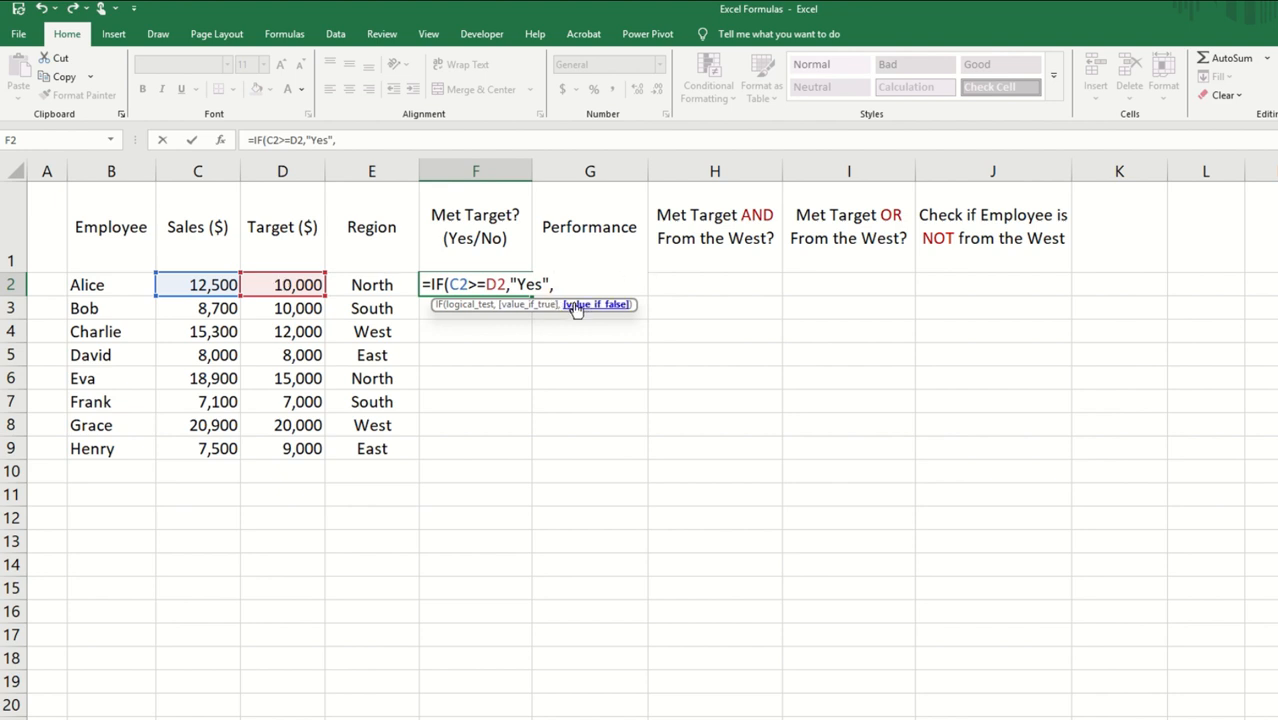
type("\"No\")")
key("Return")
Fill the IF formula from F2 down the Met Target column to row 9 and check the copied formula in F9.
left_click(488, 284)
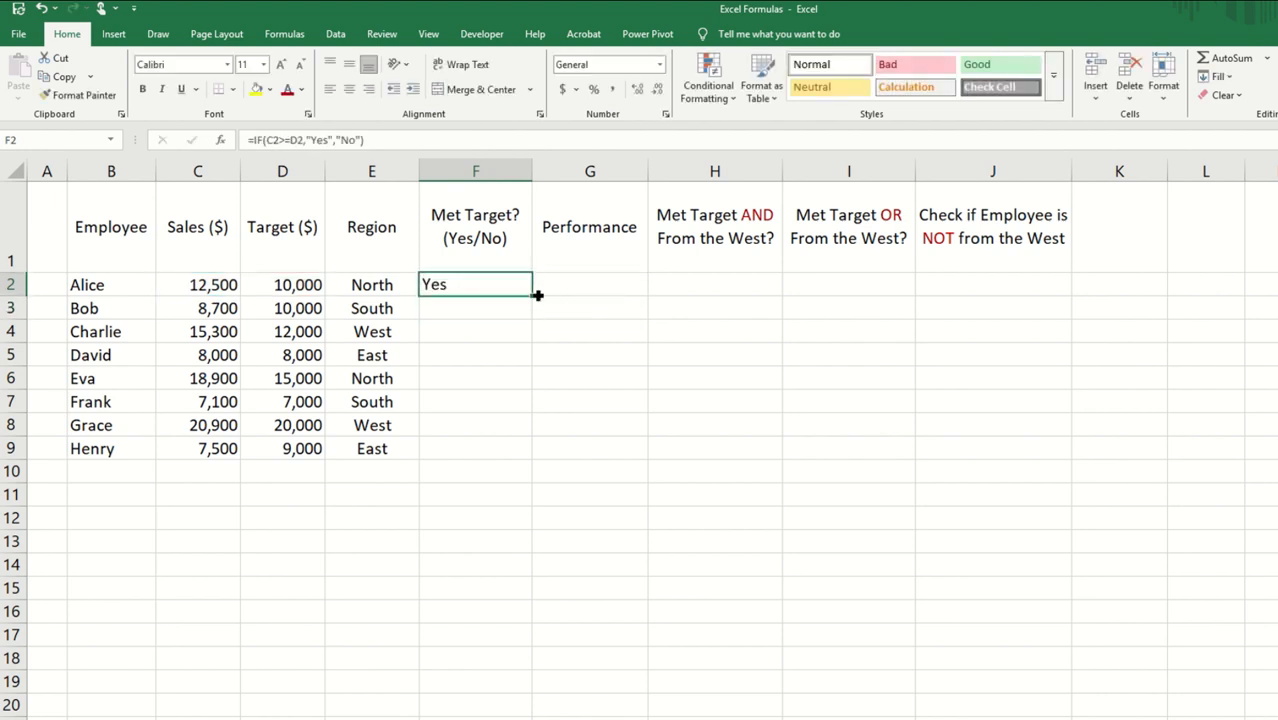
double_click(533, 296)
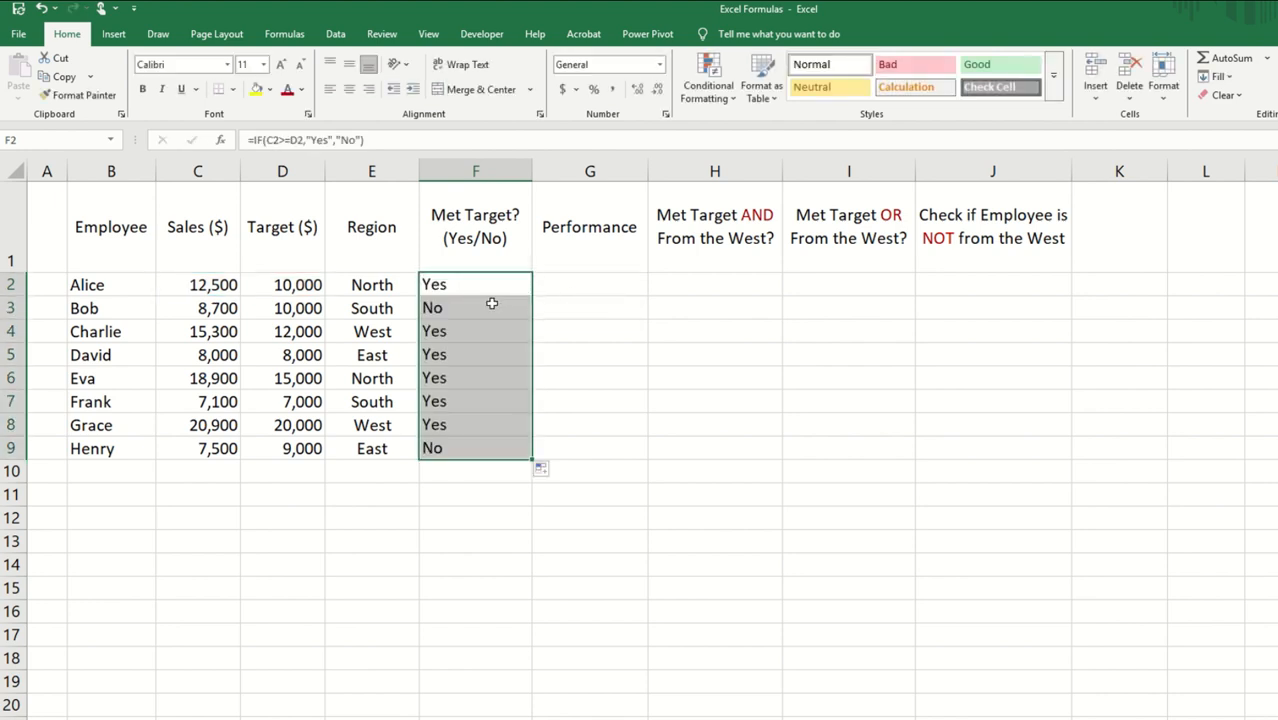
left_click(491, 305)
left_click(471, 448)
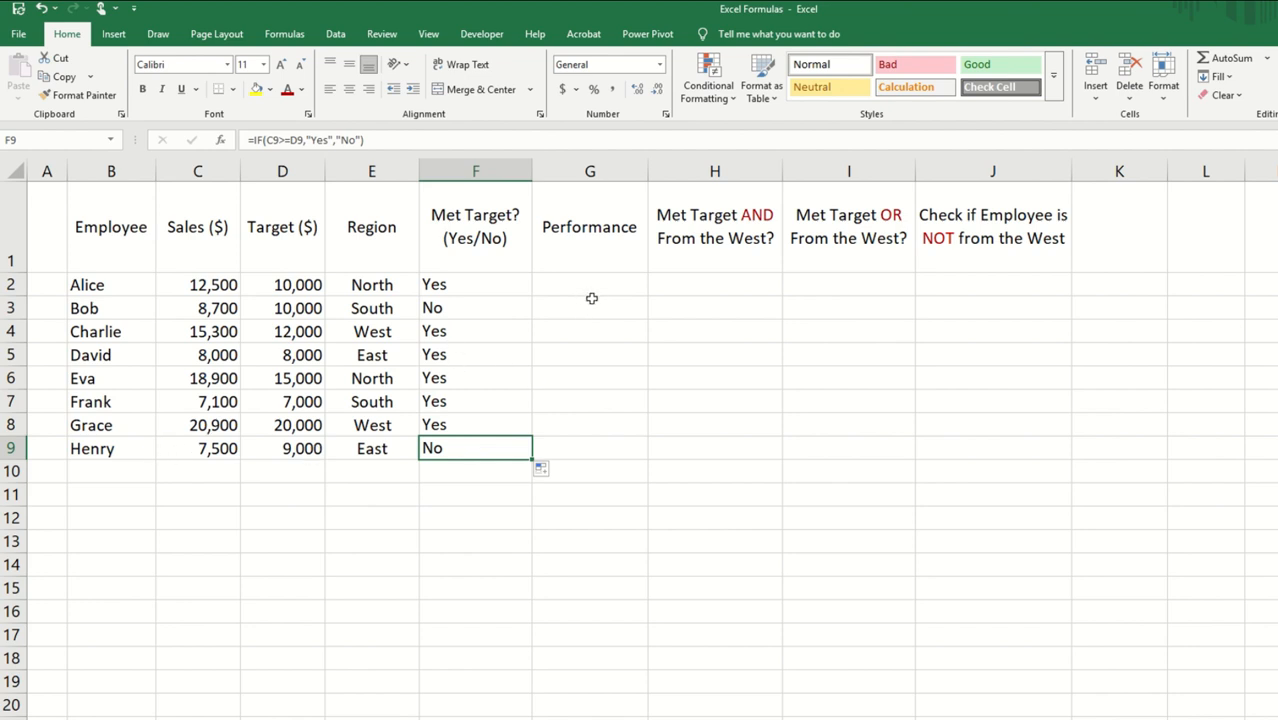
Start an IFS formula in G2 that returns "Excellent" when sales exceed the target by over 1000: C2-D2>1000,"Excellent".
left_click(548, 288)
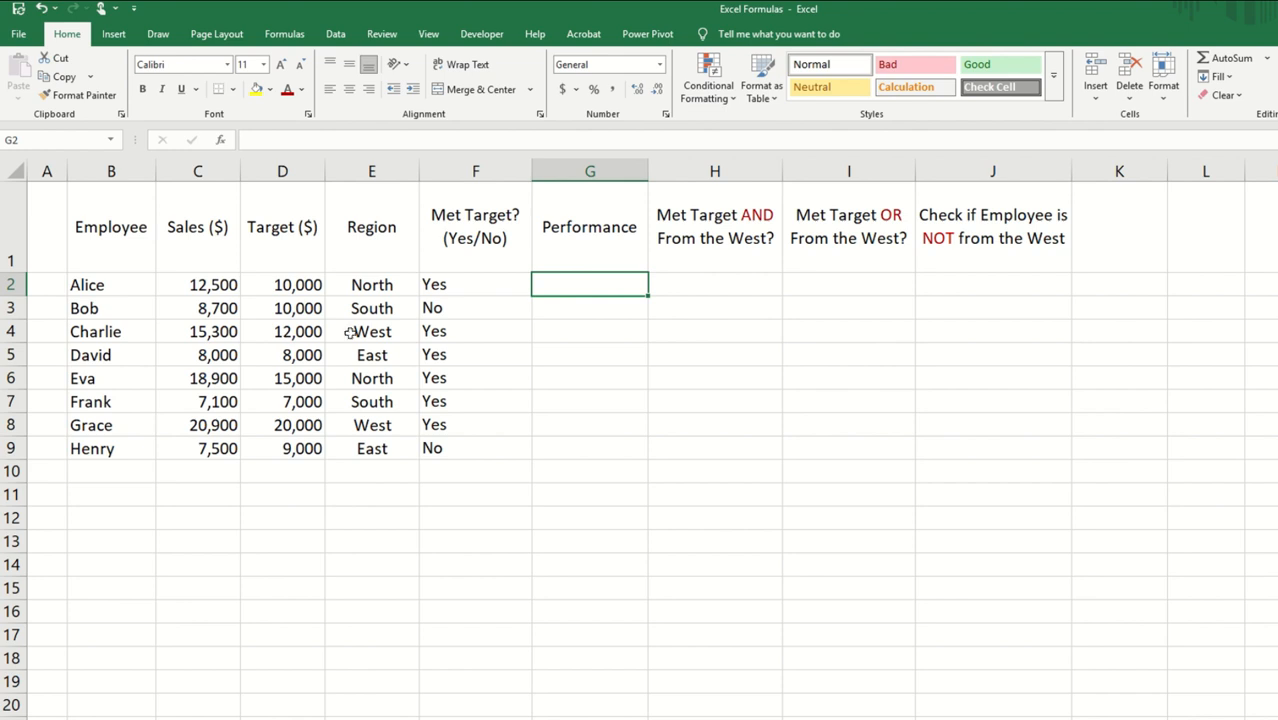
type("=")
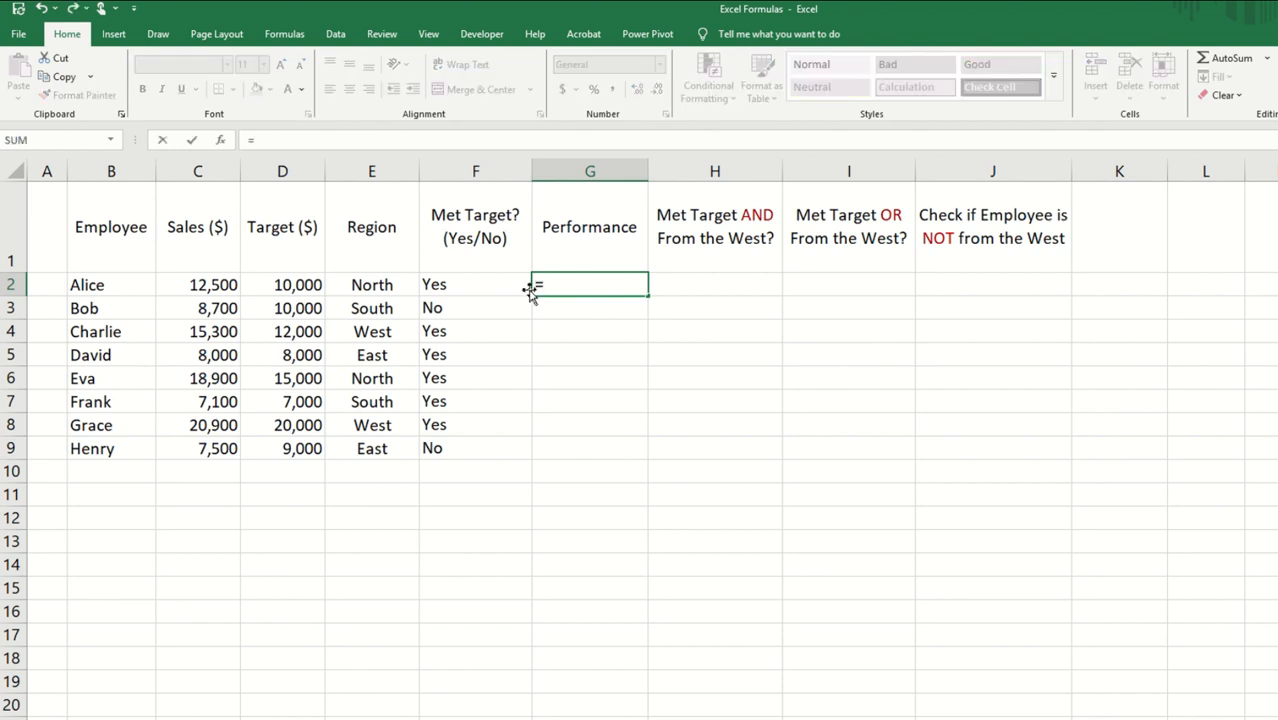
type("ifs")
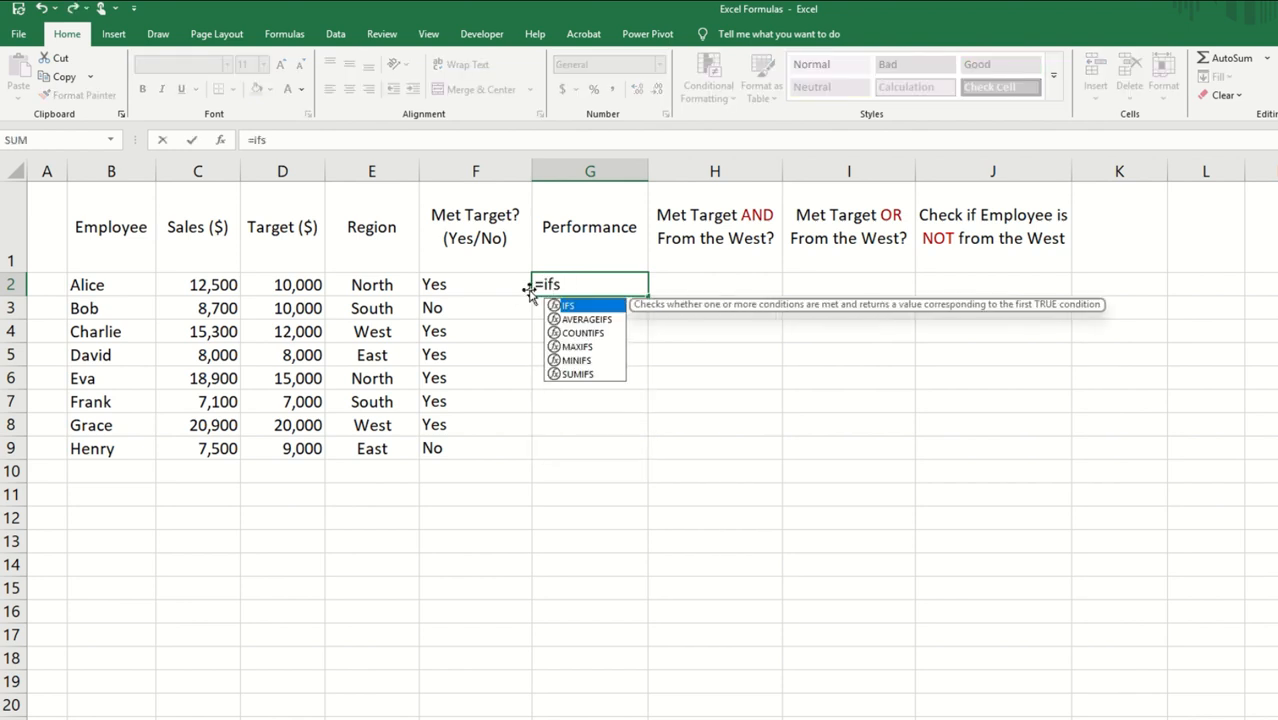
type("(")
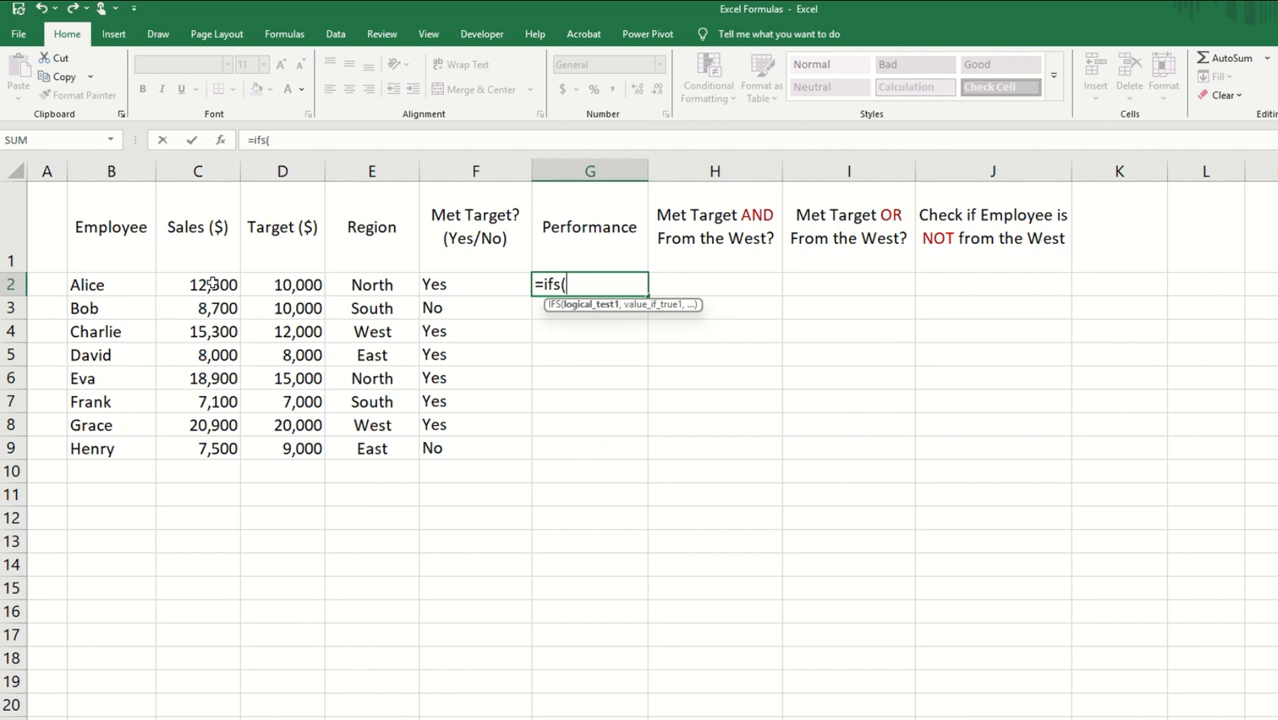
left_click(212, 284)
type("-")
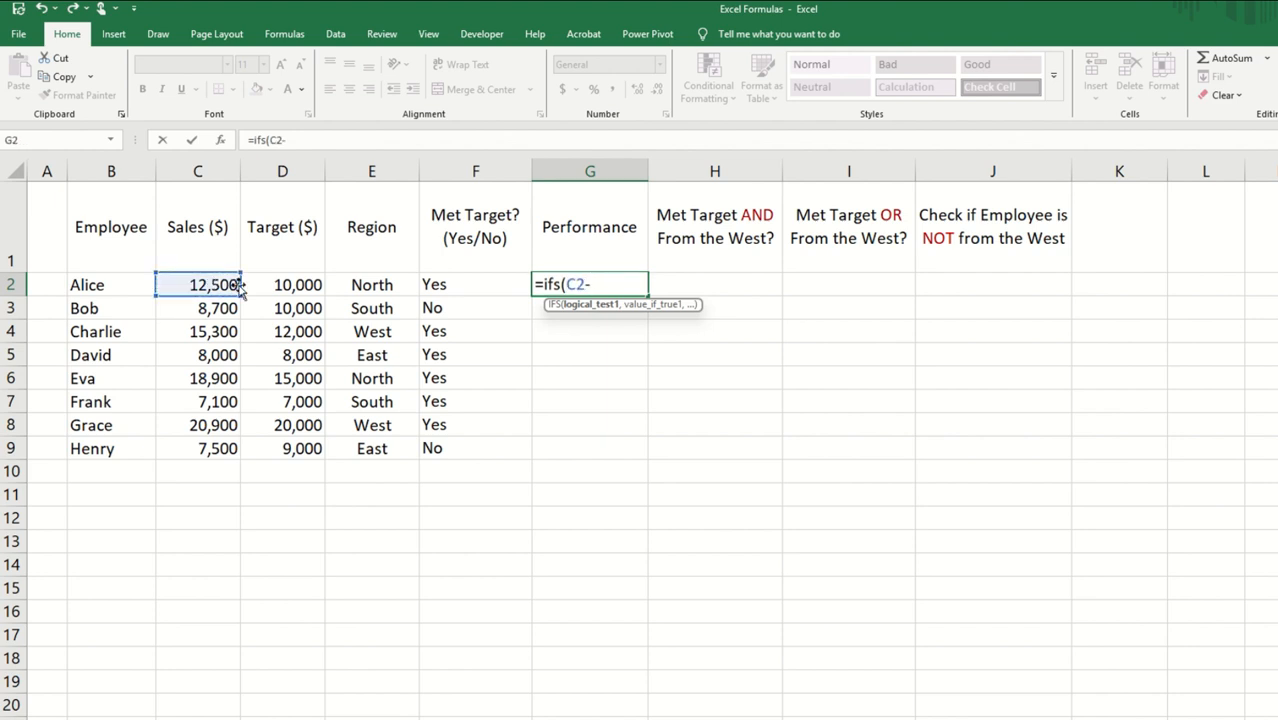
left_click(306, 284)
type(">")
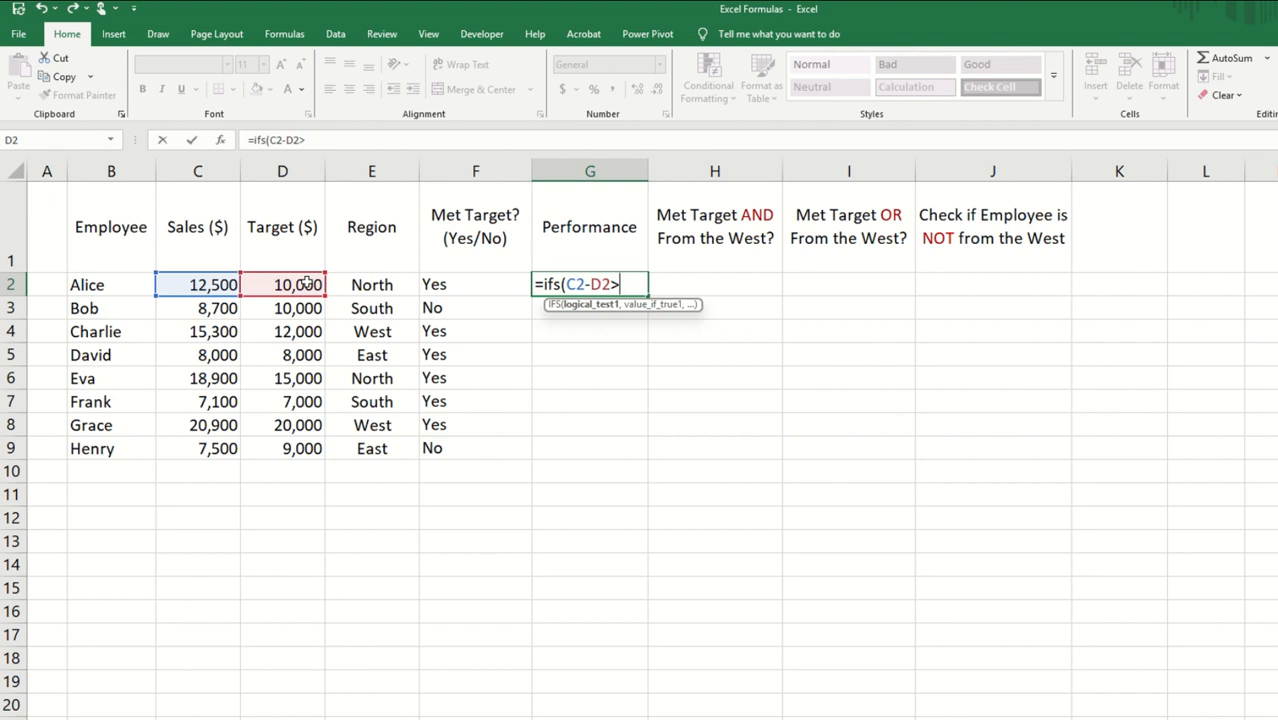
type("1000,")
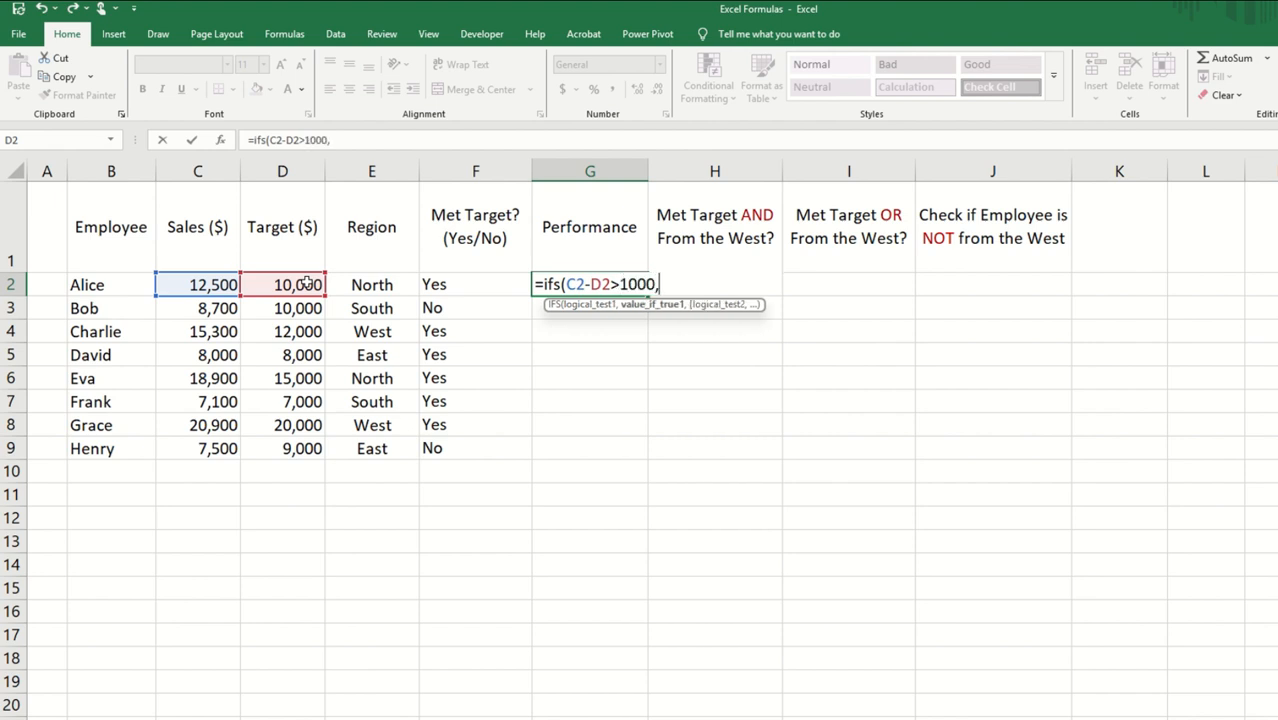
type("\"Excell")
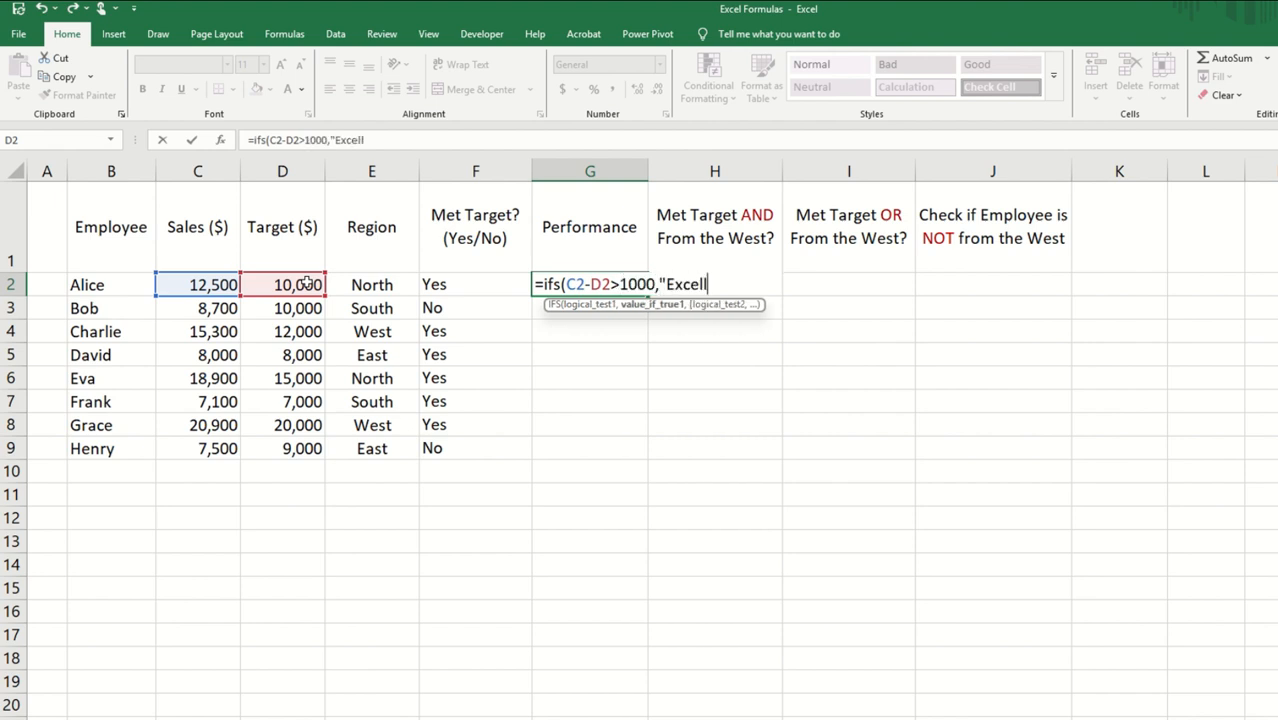
type("ent\",")
Add a second IFS condition to the G2 formula that returns "Good" when sales reach the target: C2>=D2,"Good".
left_click(186, 285)
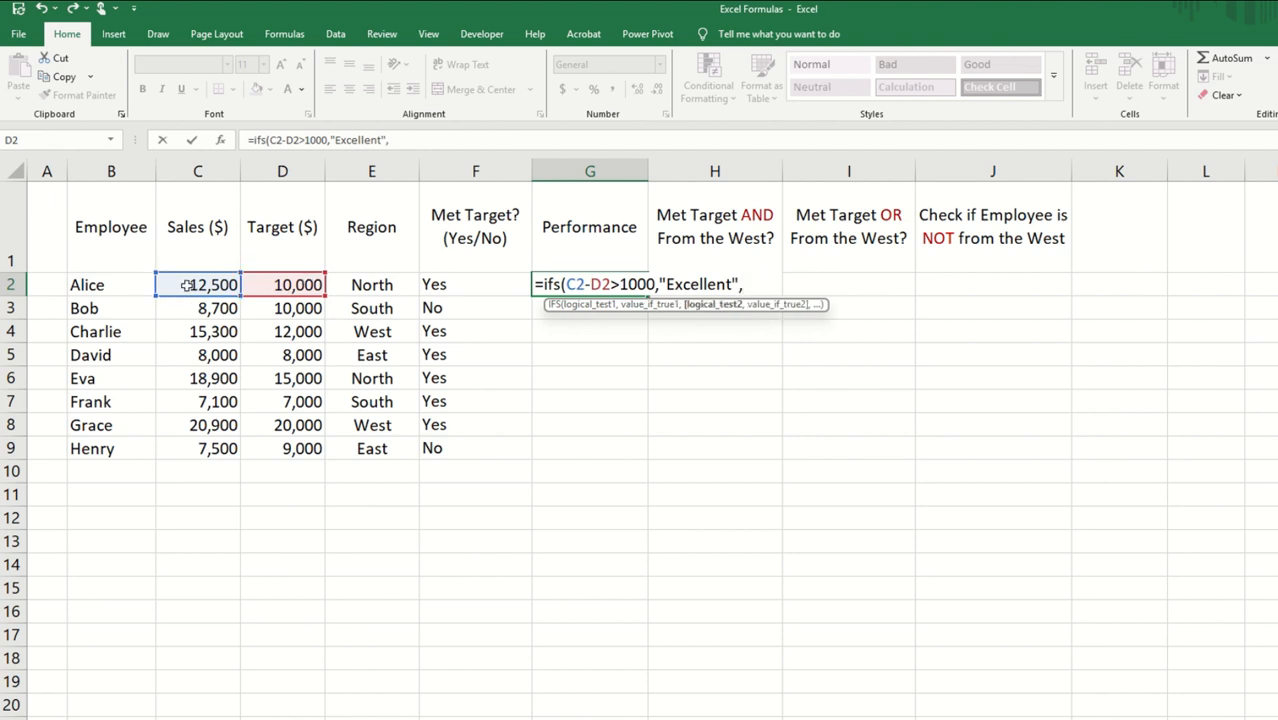
type(">")
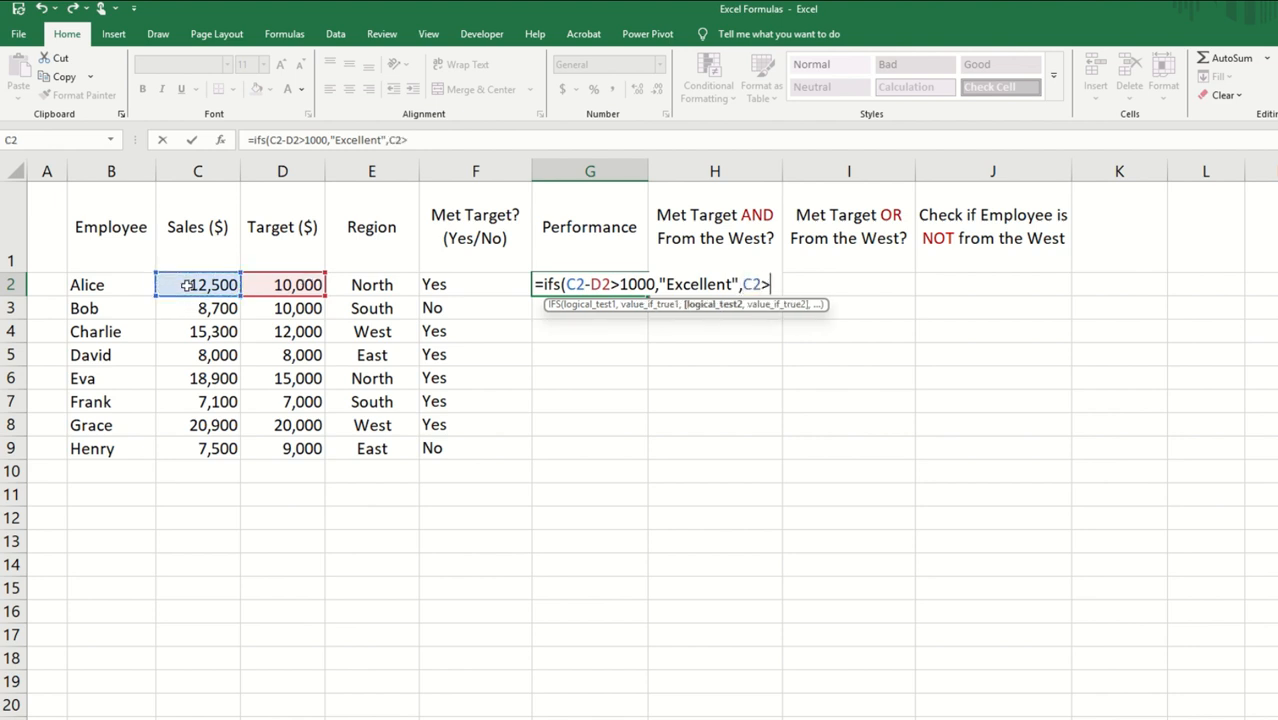
type("=")
left_click(279, 285)
type(",\"")
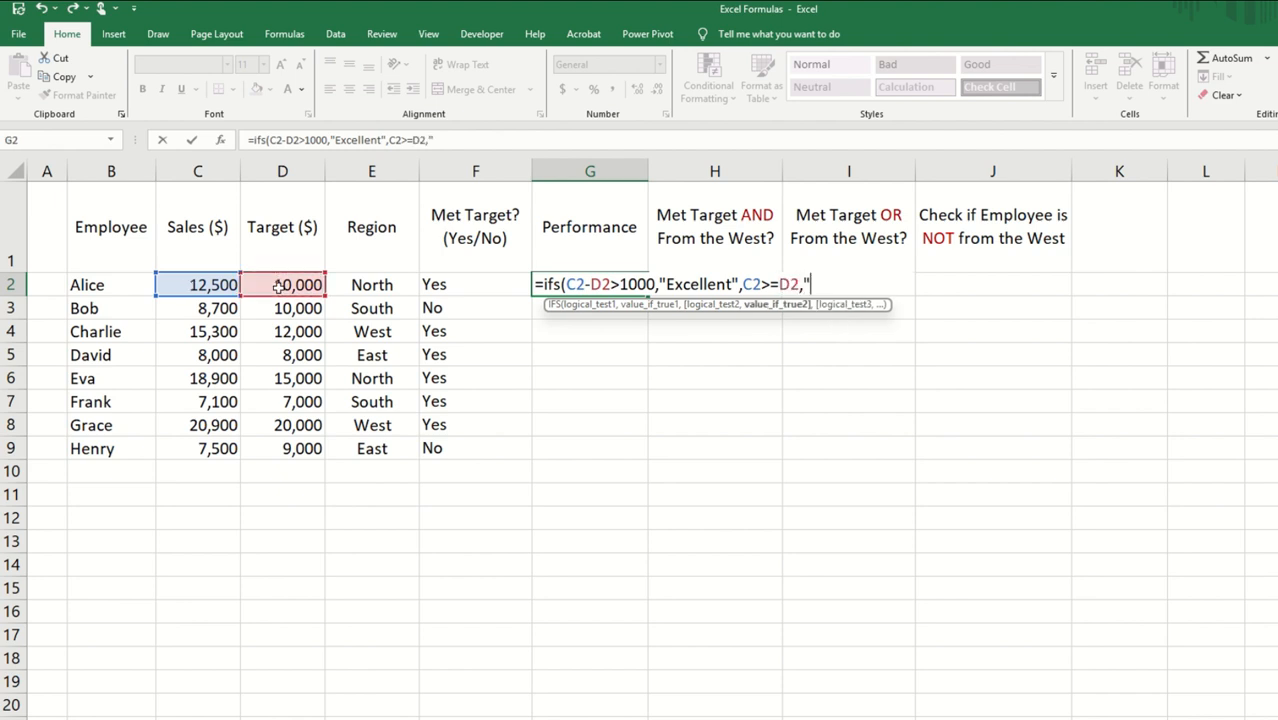
type("Good\",")
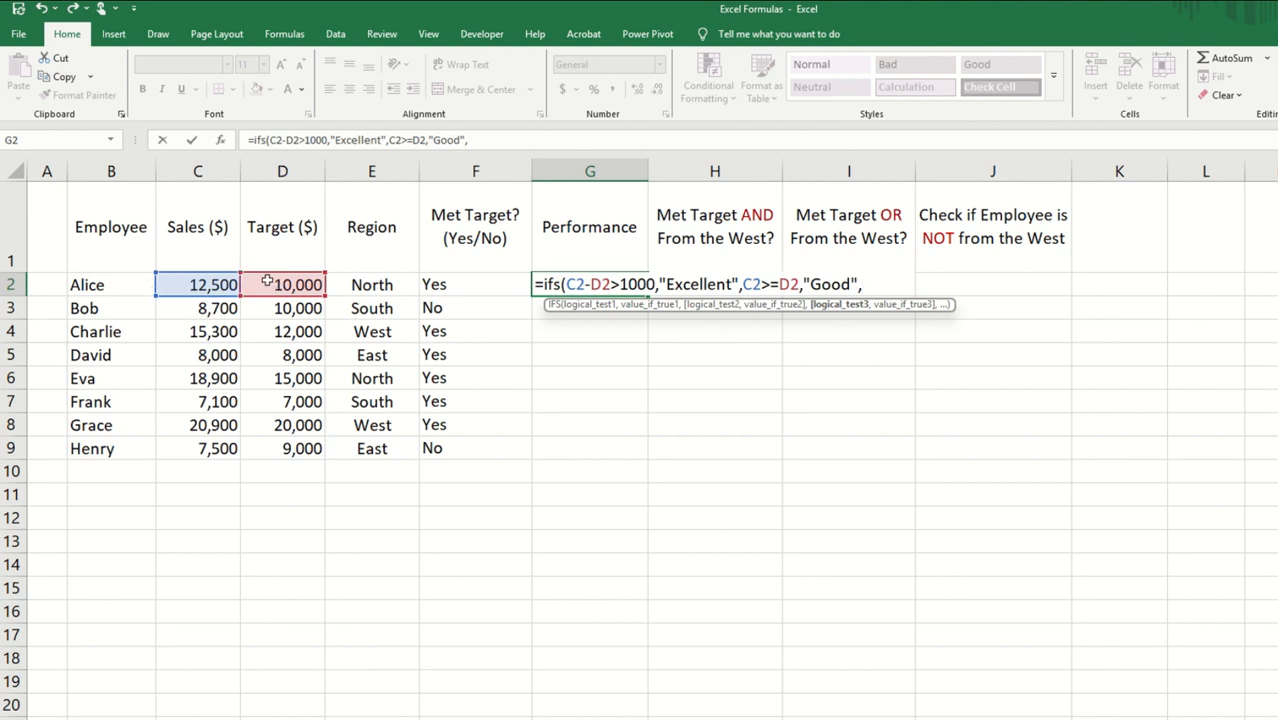
Complete the G2 formula with the catch-all condition TRUE,"Do Better" and enter it.
type("TRU")
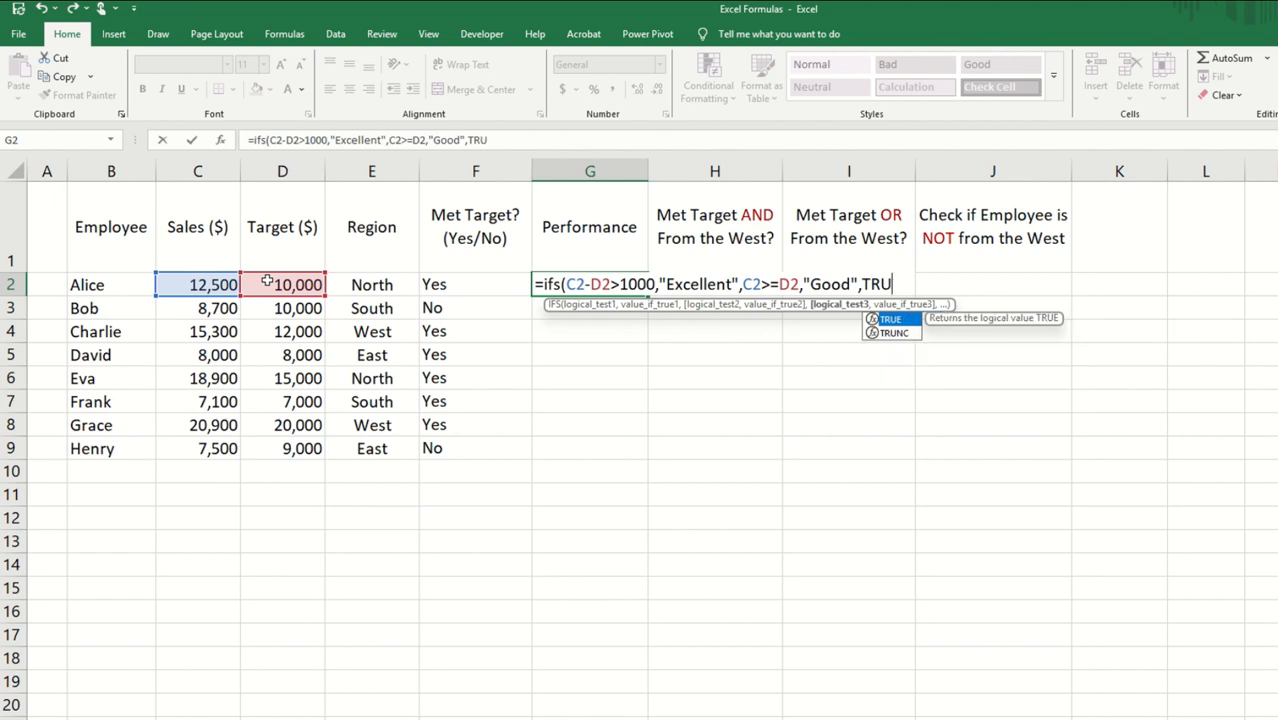
type("E,")
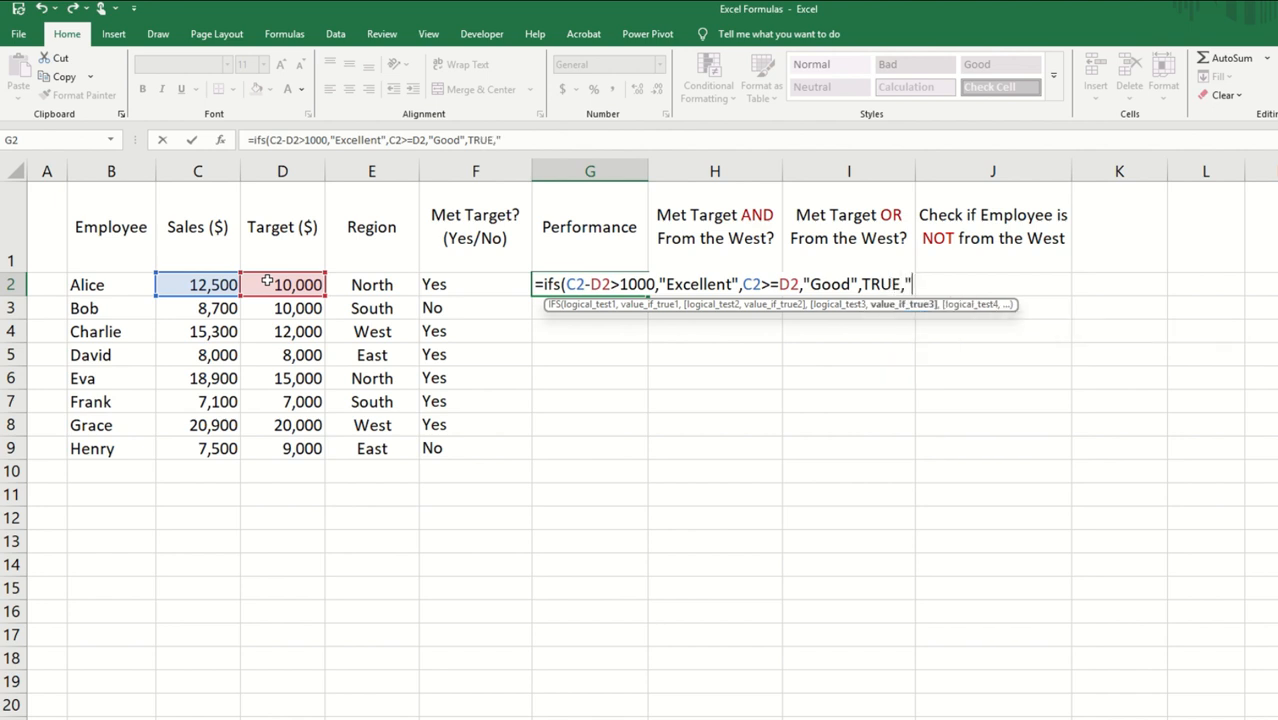
type("\"Do Better\")")
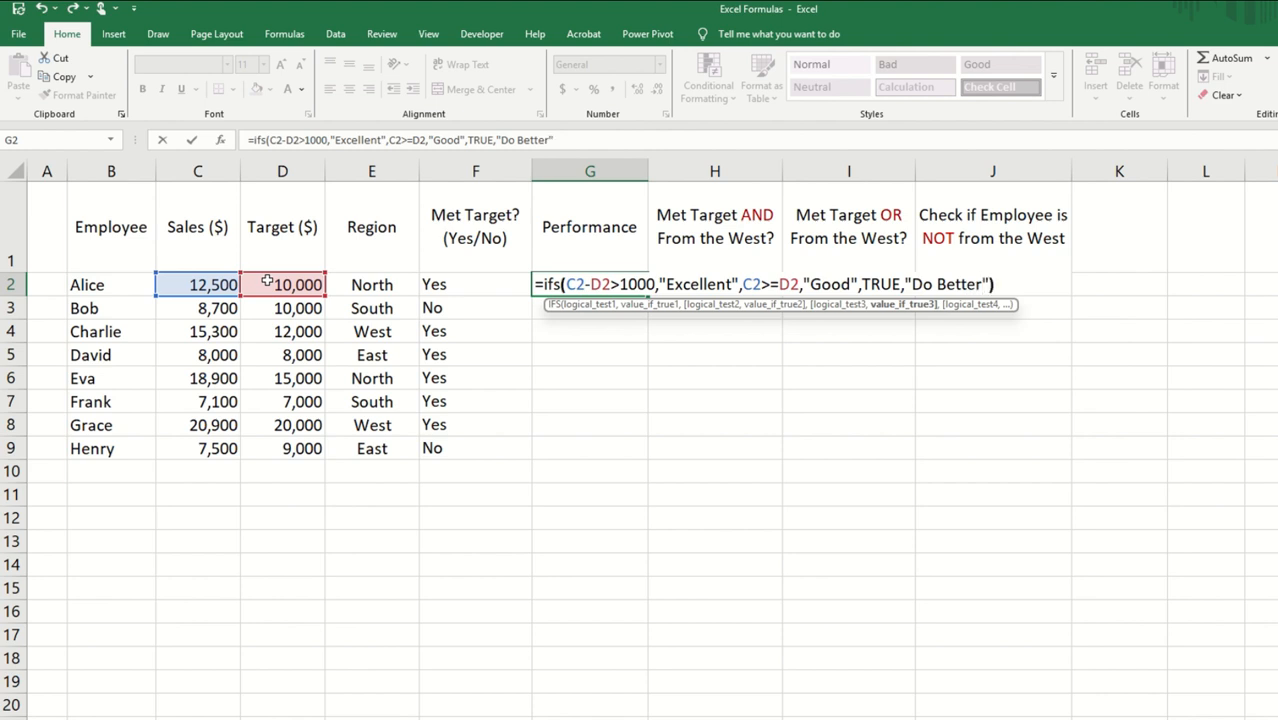
key("Return")
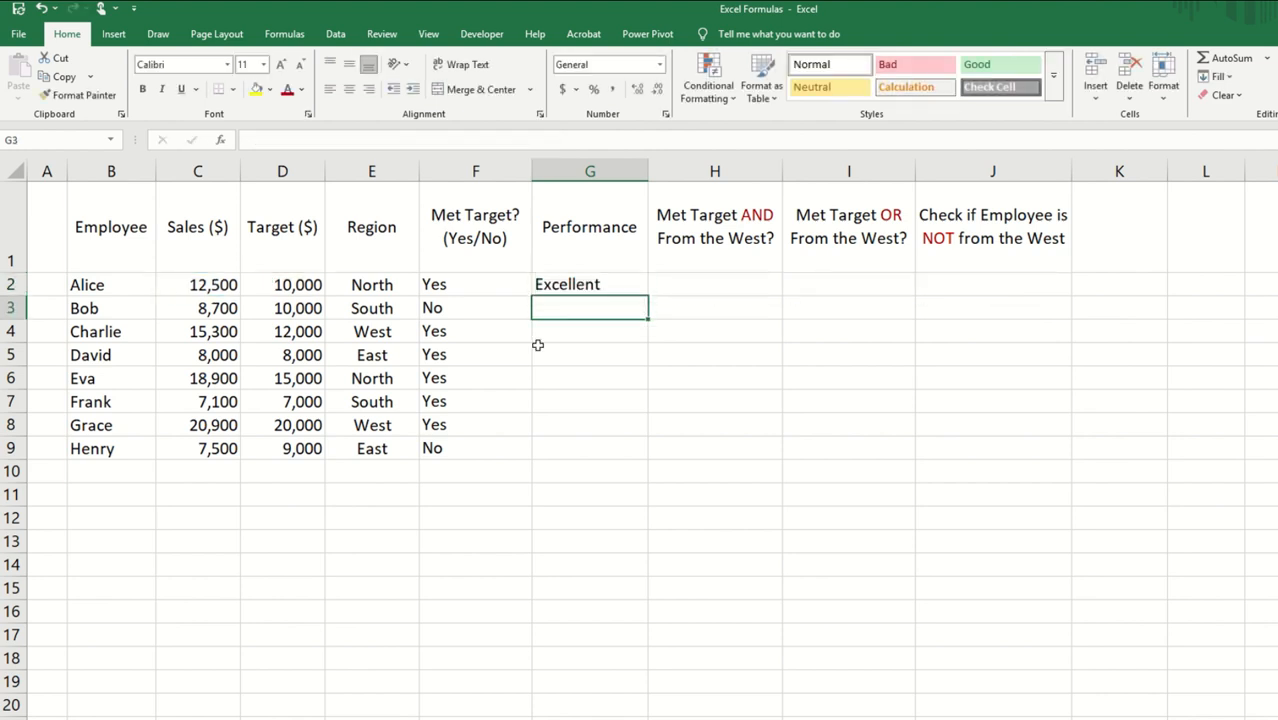
Fill the IFS formula from G2 down the Performance column to row 9.
left_click(619, 286)
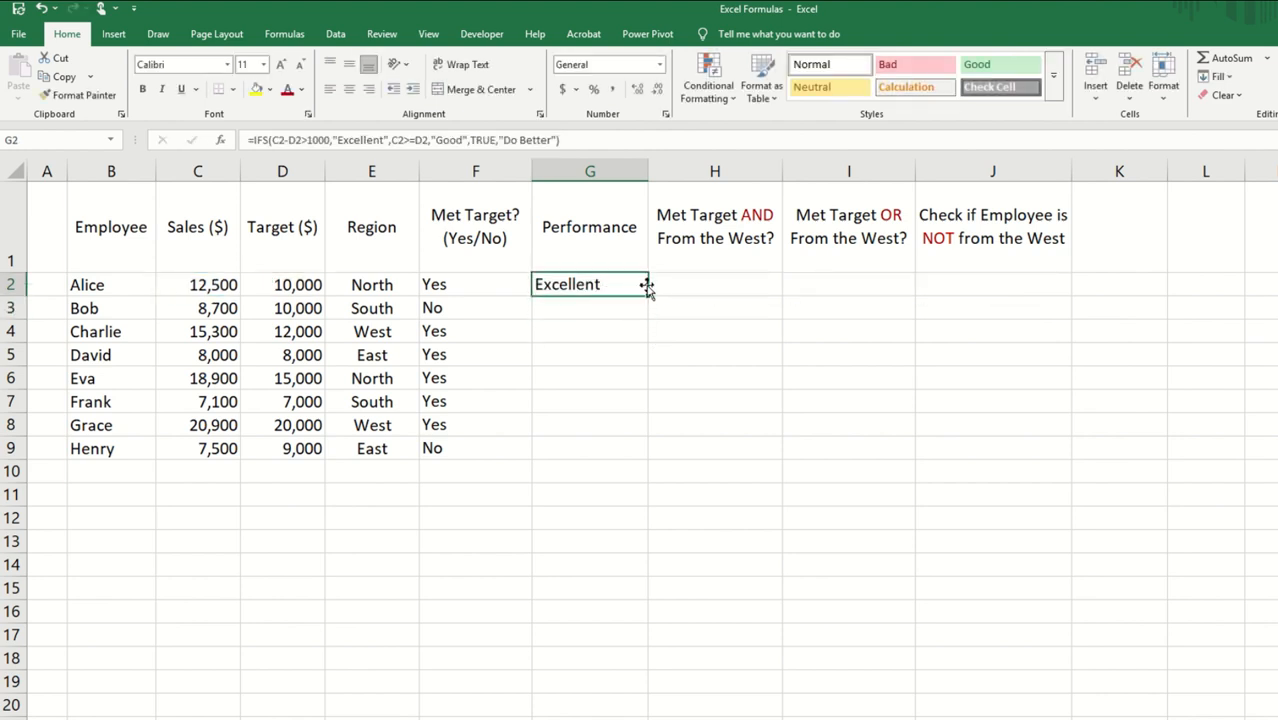
double_click(649, 296)
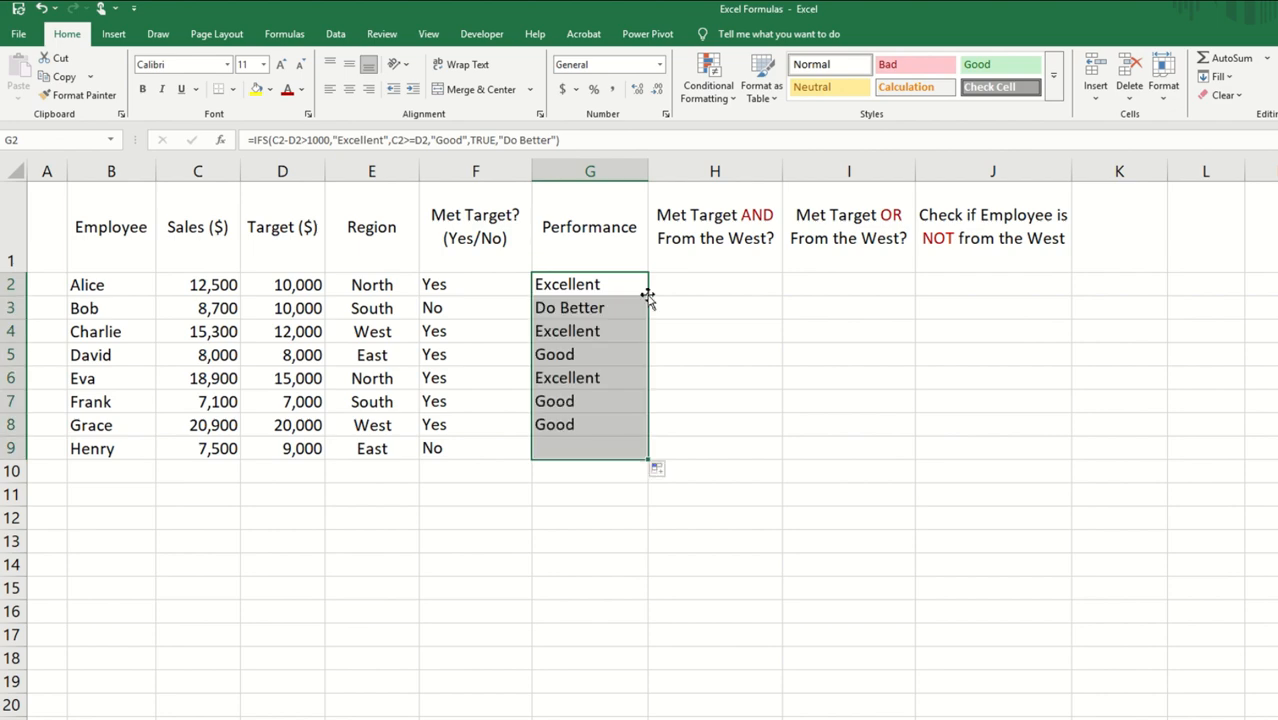
left_click(619, 404)
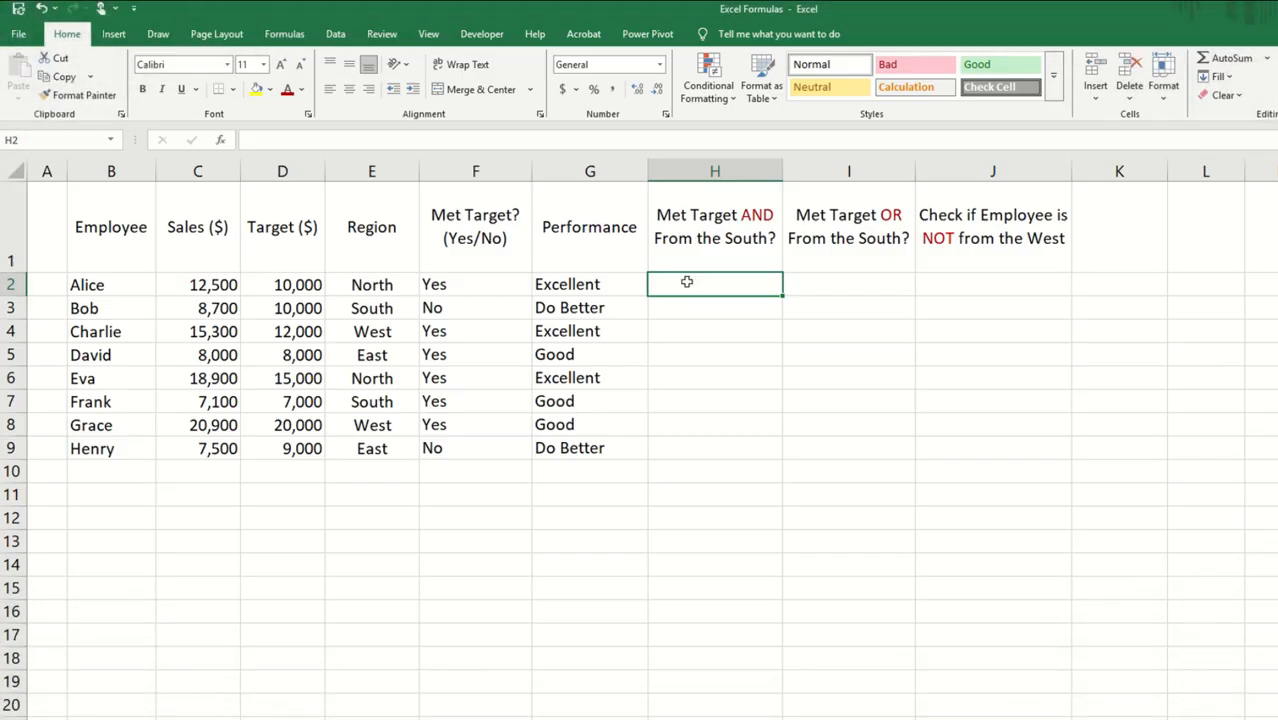
Enter =AND(C2>=D2,E2="South") in H2 and fill it down the Met Target AND From the South column to row 9.
type("=")
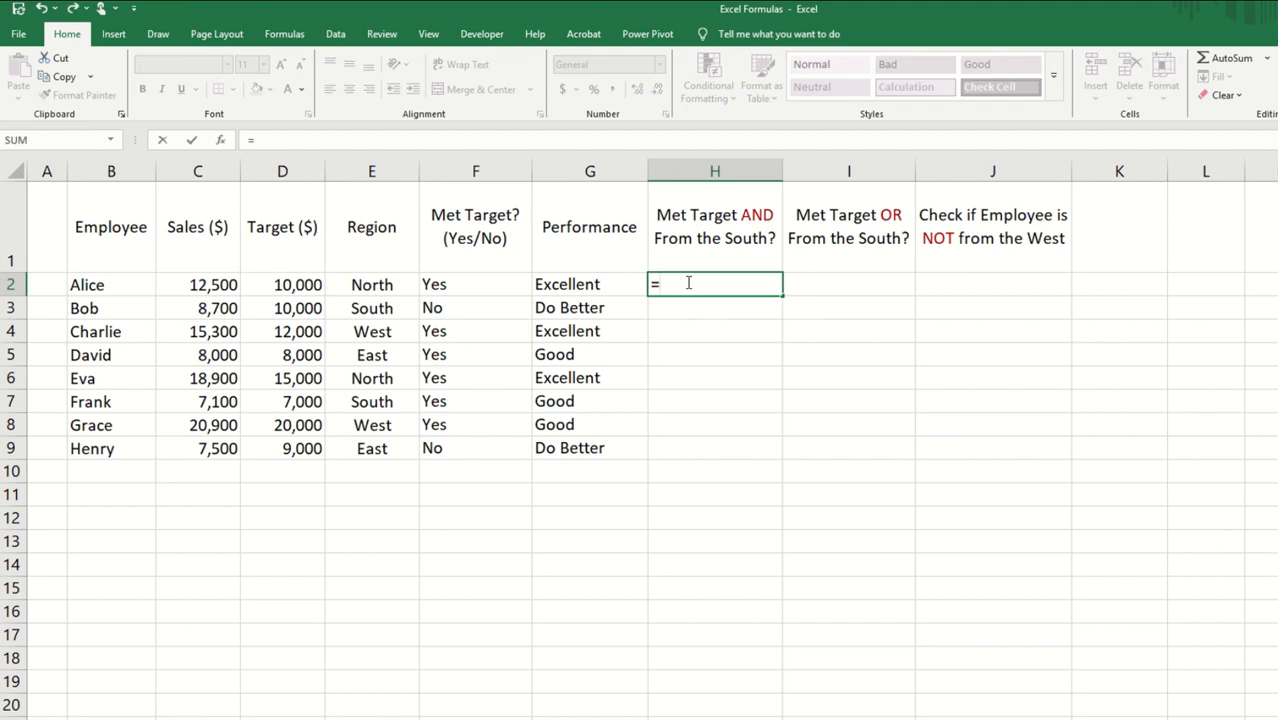
type("and(")
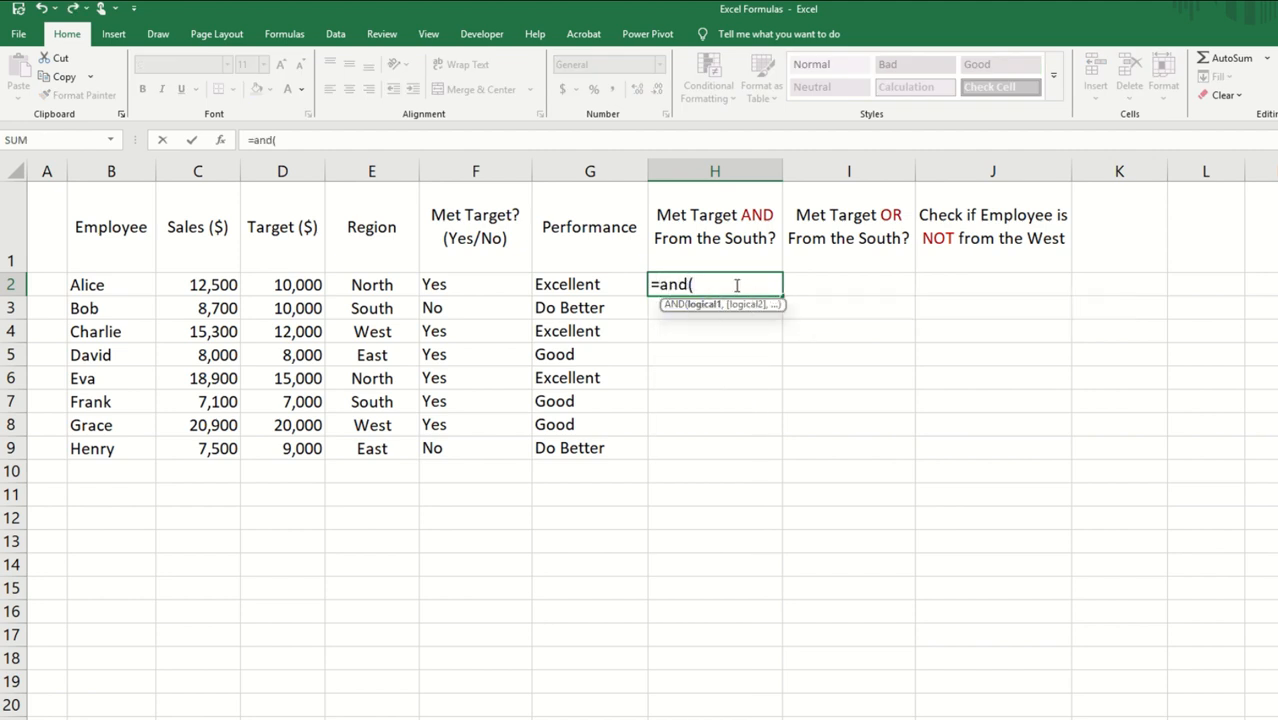
left_click(211, 288)
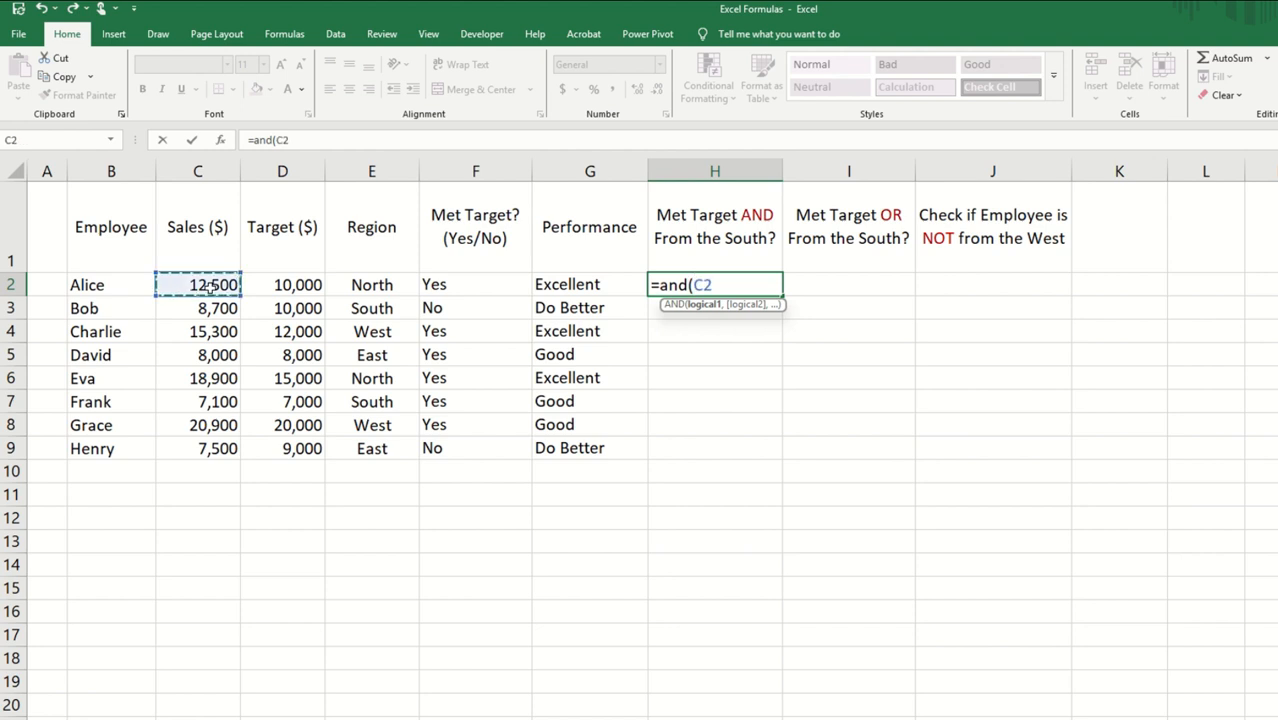
type(">=")
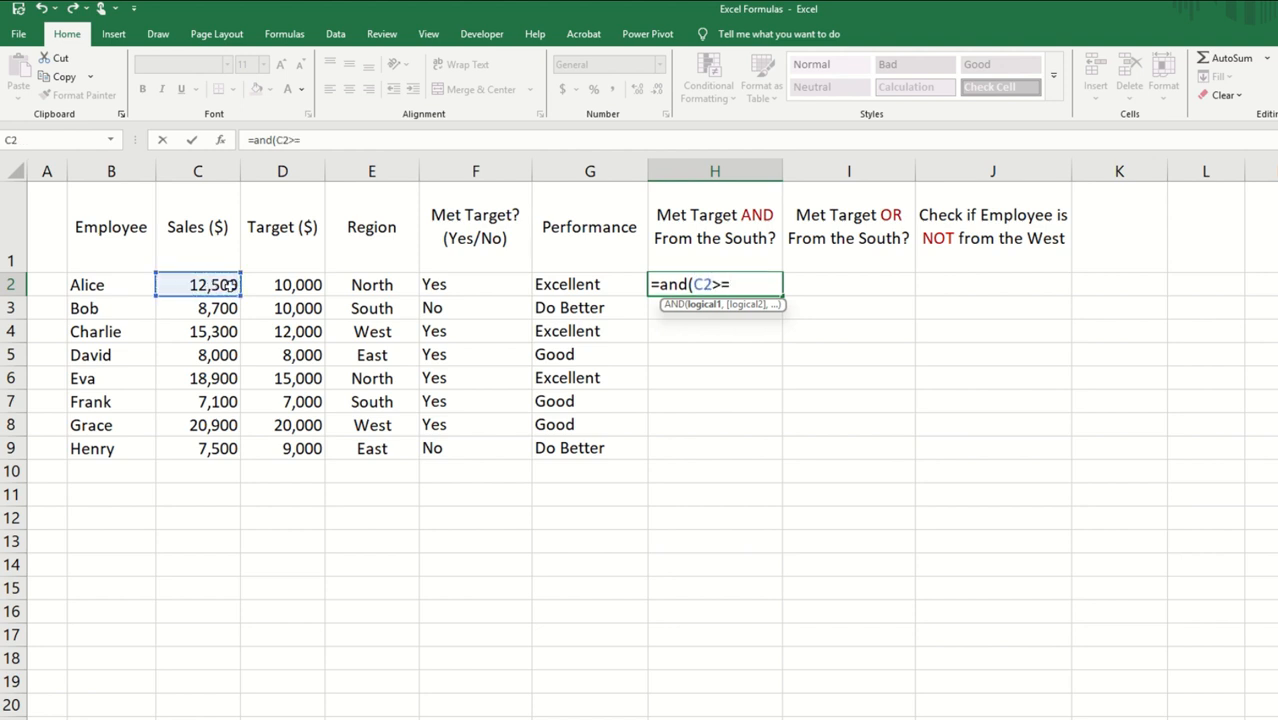
left_click(285, 286)
type(",")
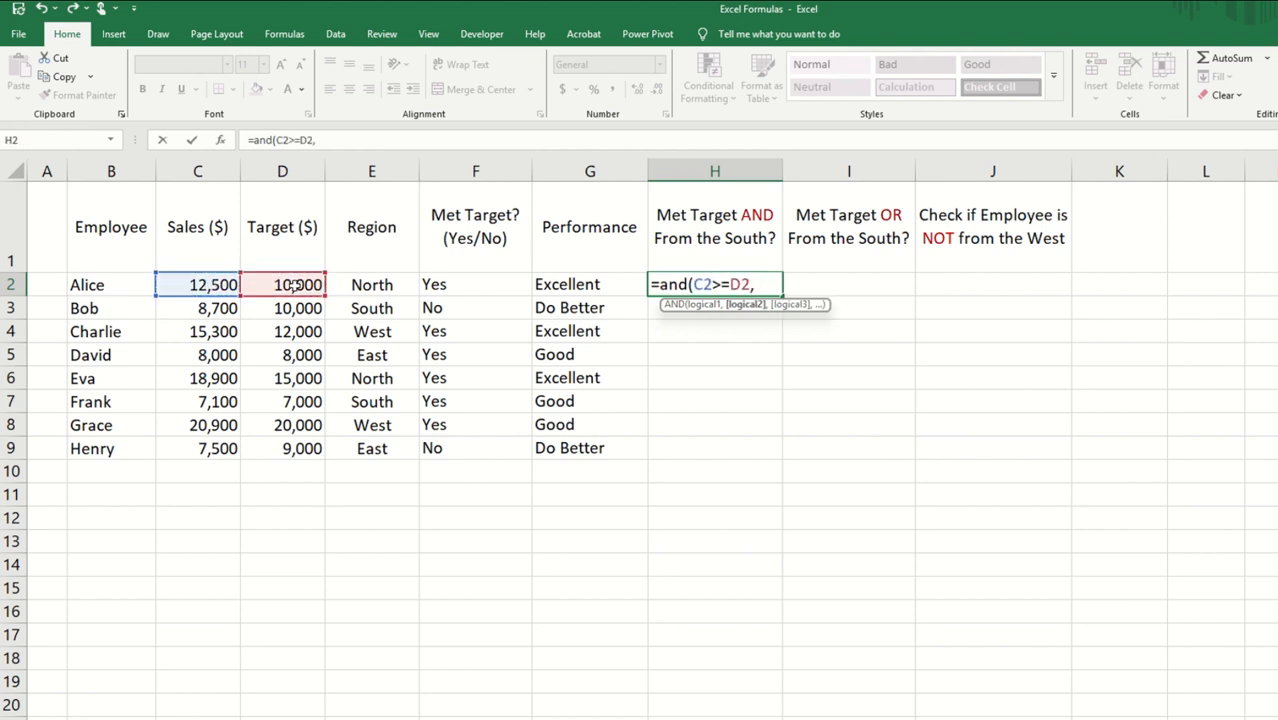
left_click(371, 287)
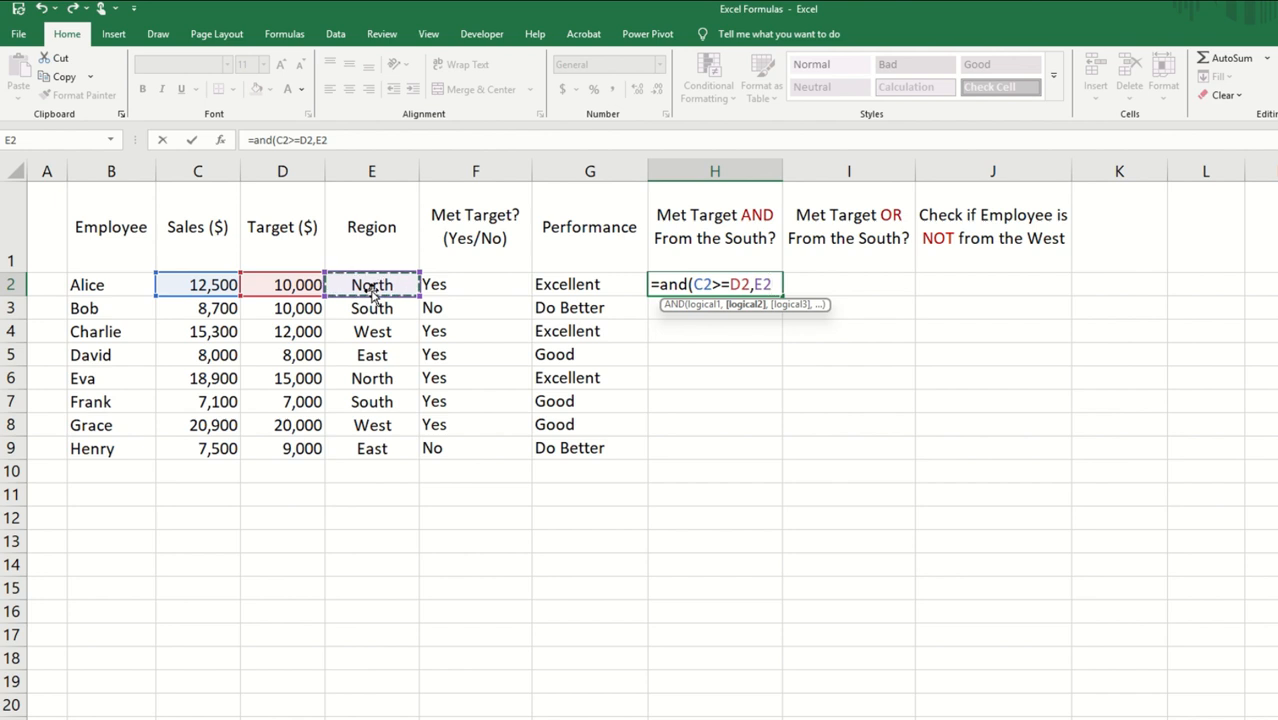
type("=\"So")
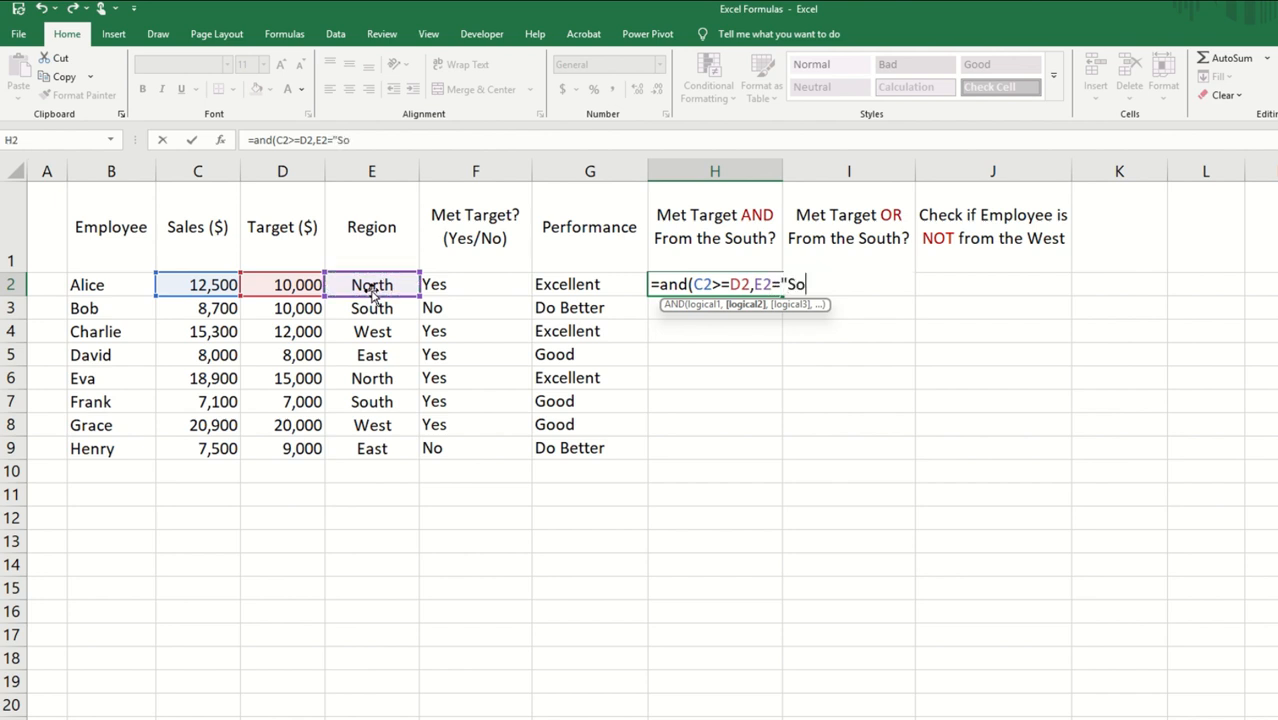
type("uth\")")
key("Return")
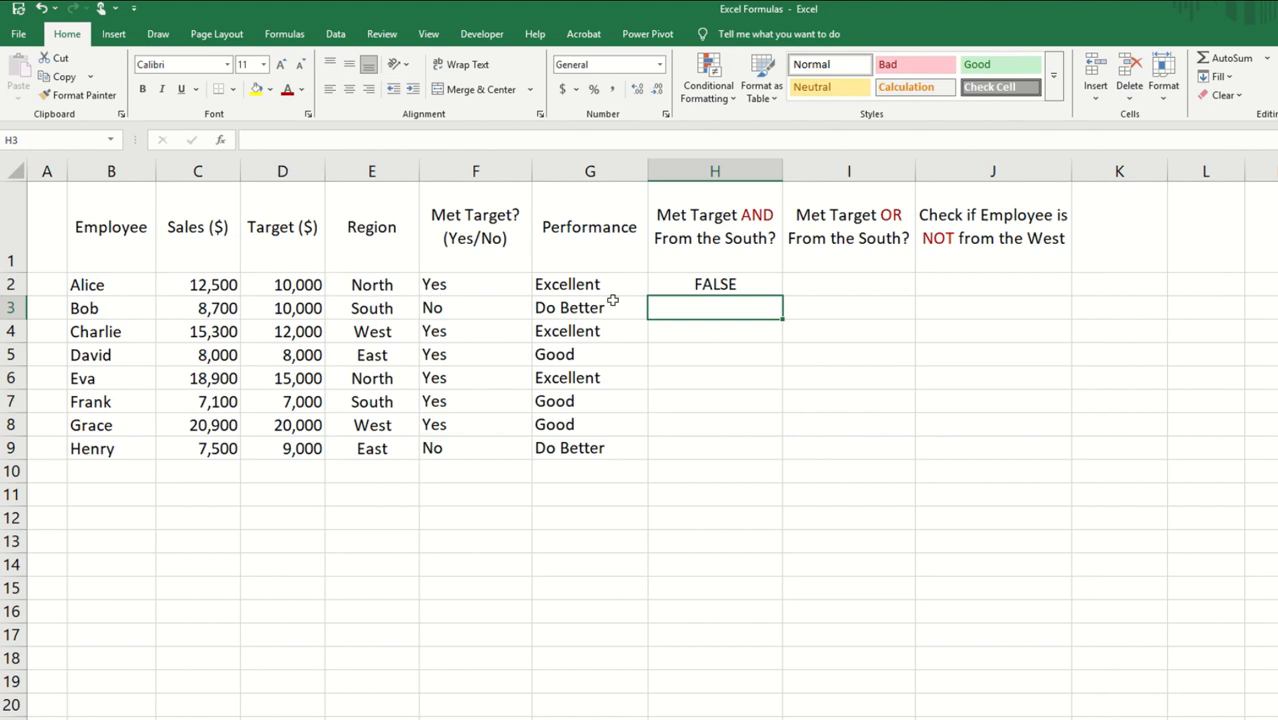
left_click(695, 287)
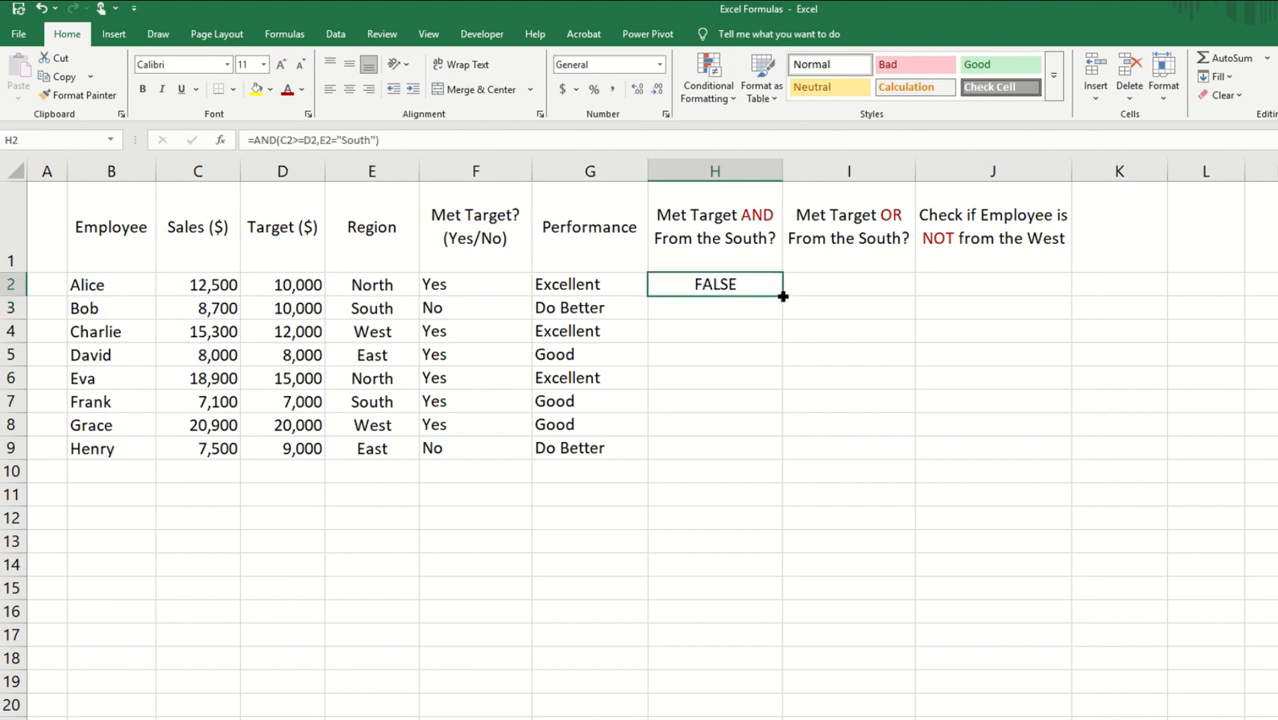
double_click(783, 296)
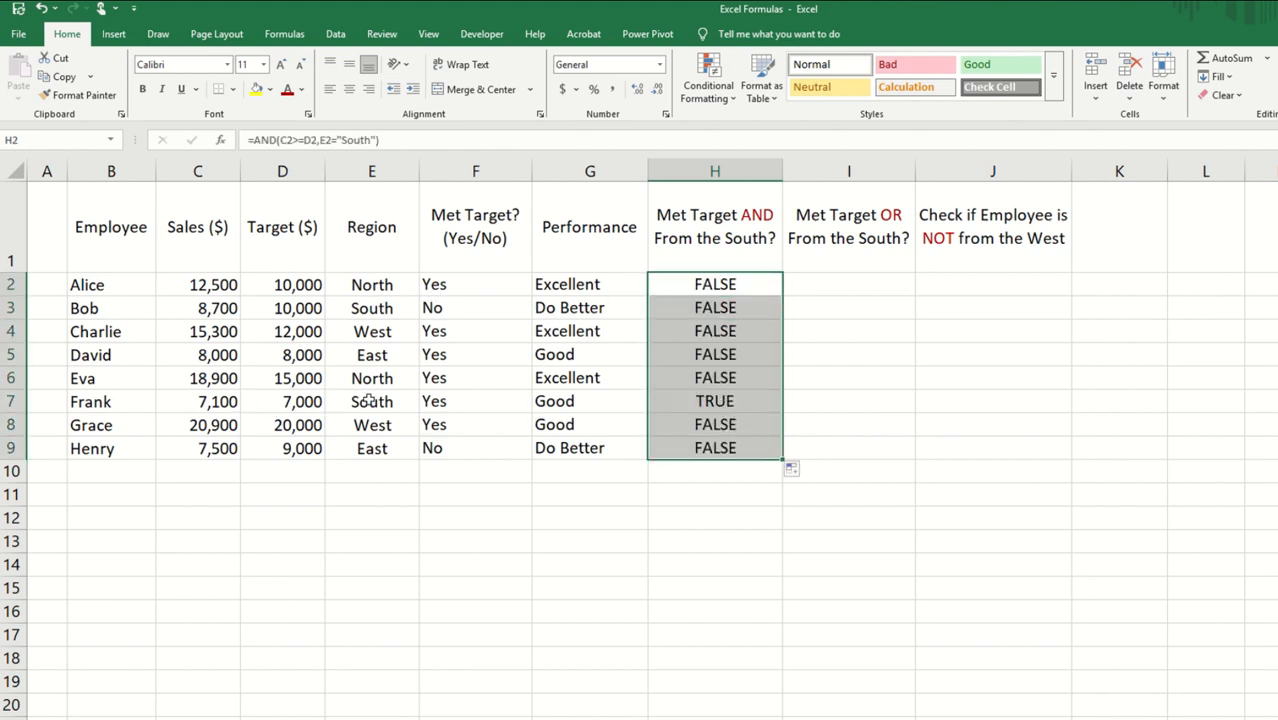
Enter =OR(C2>=D2,E2="South") in I2 and fill it down the Met Target OR From the South column to row 9.
left_click(829, 285)
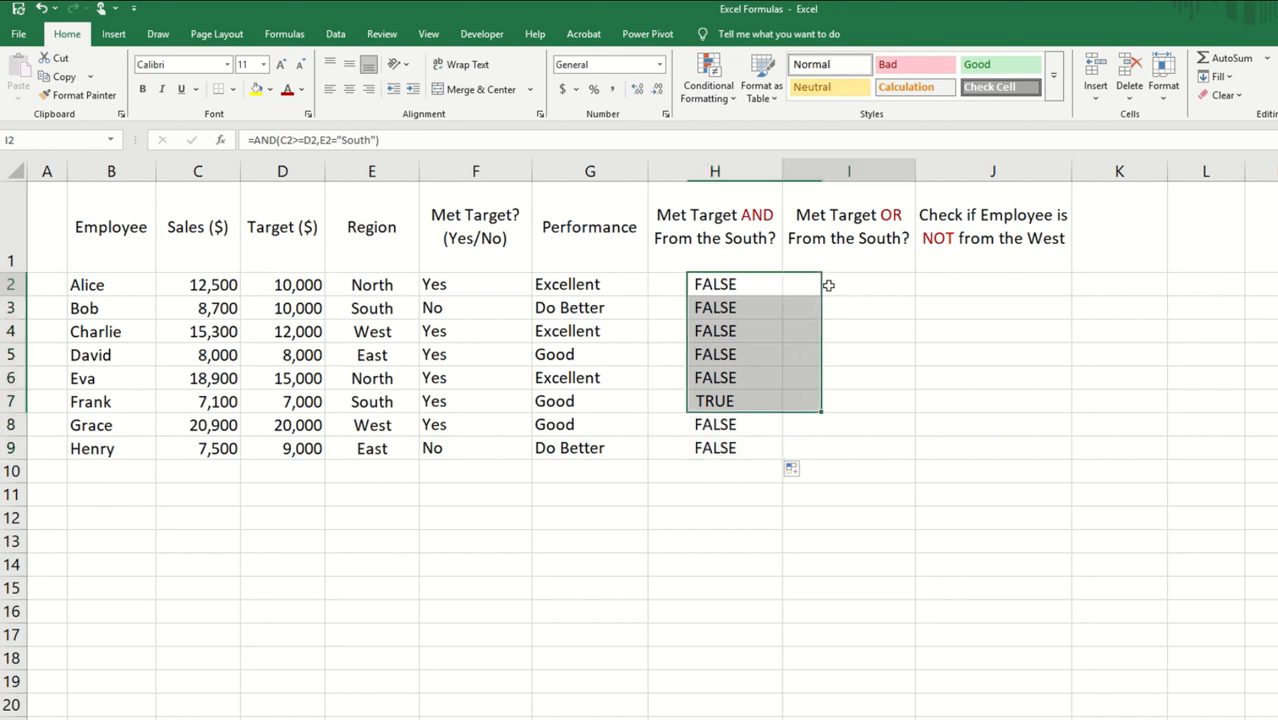
type("=or(")
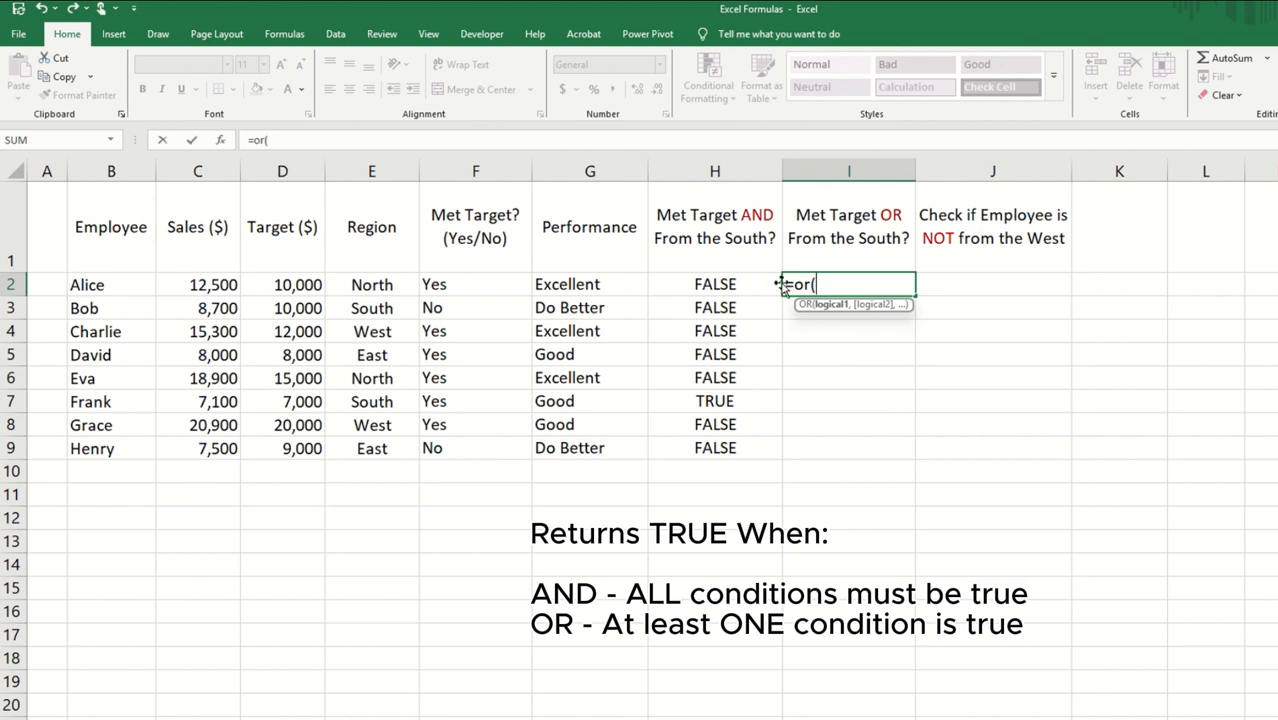
left_click(200, 287)
type(">")
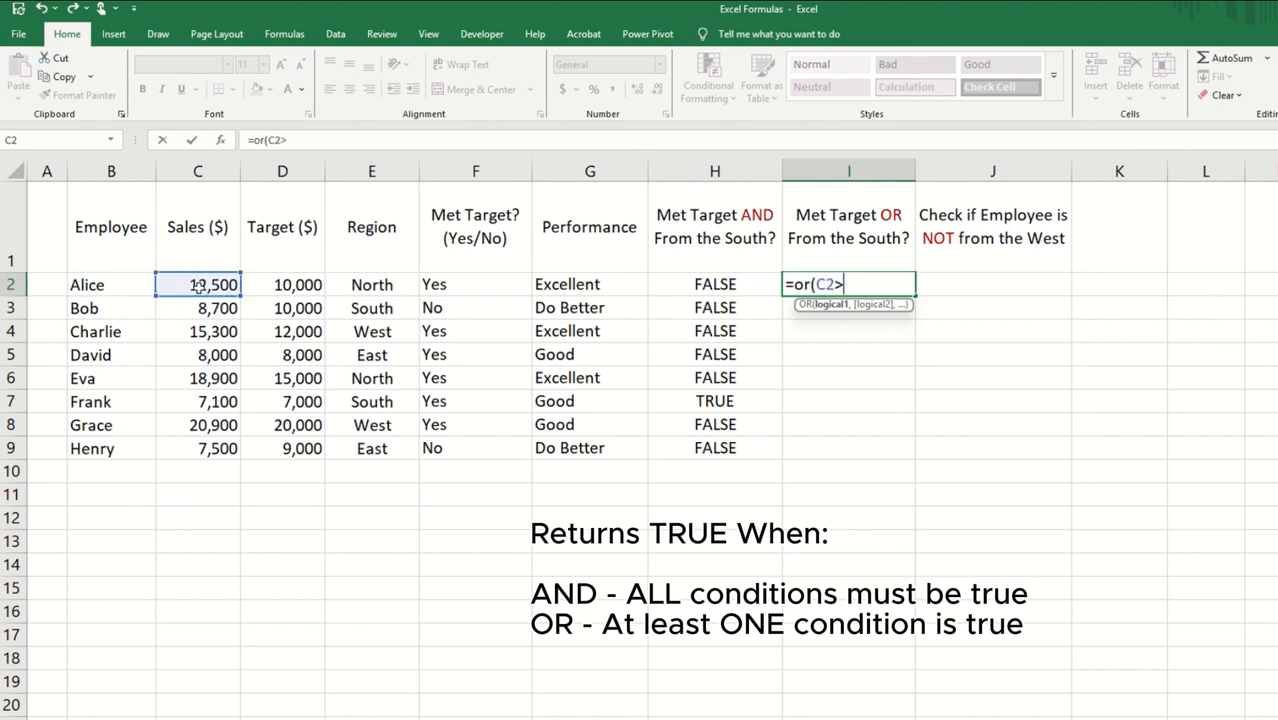
type("=")
left_click(280, 285)
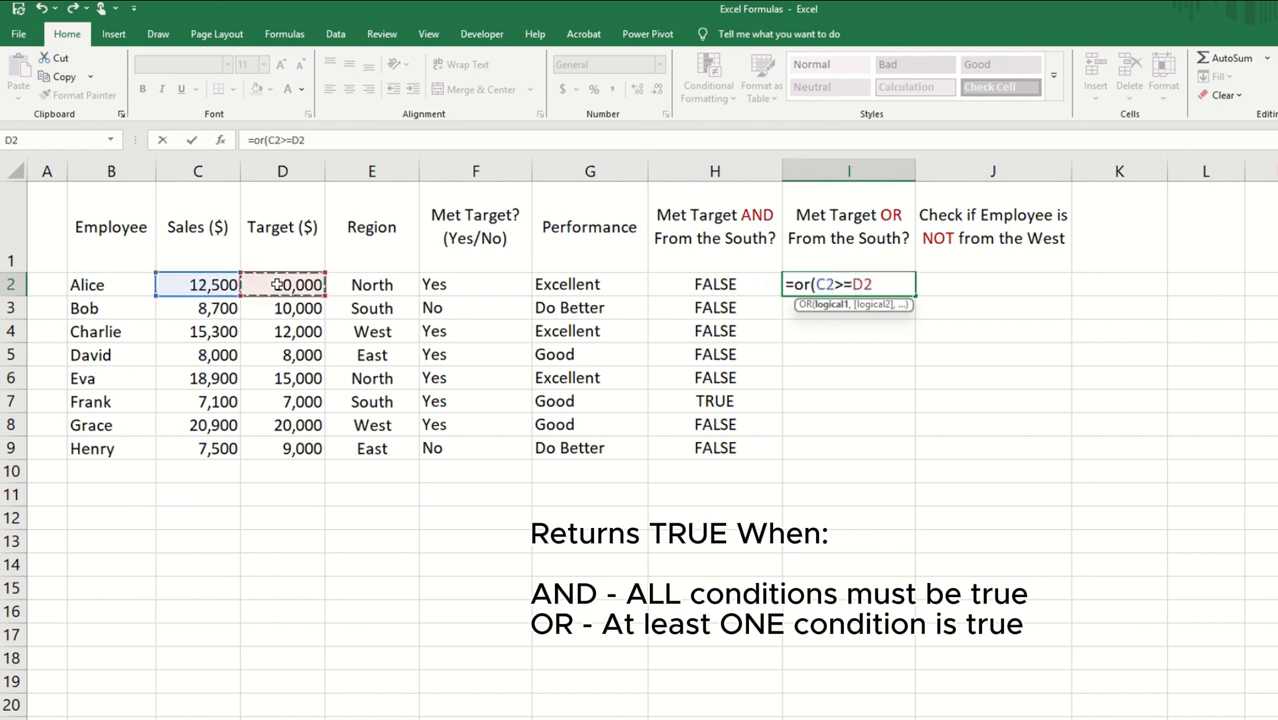
type(",")
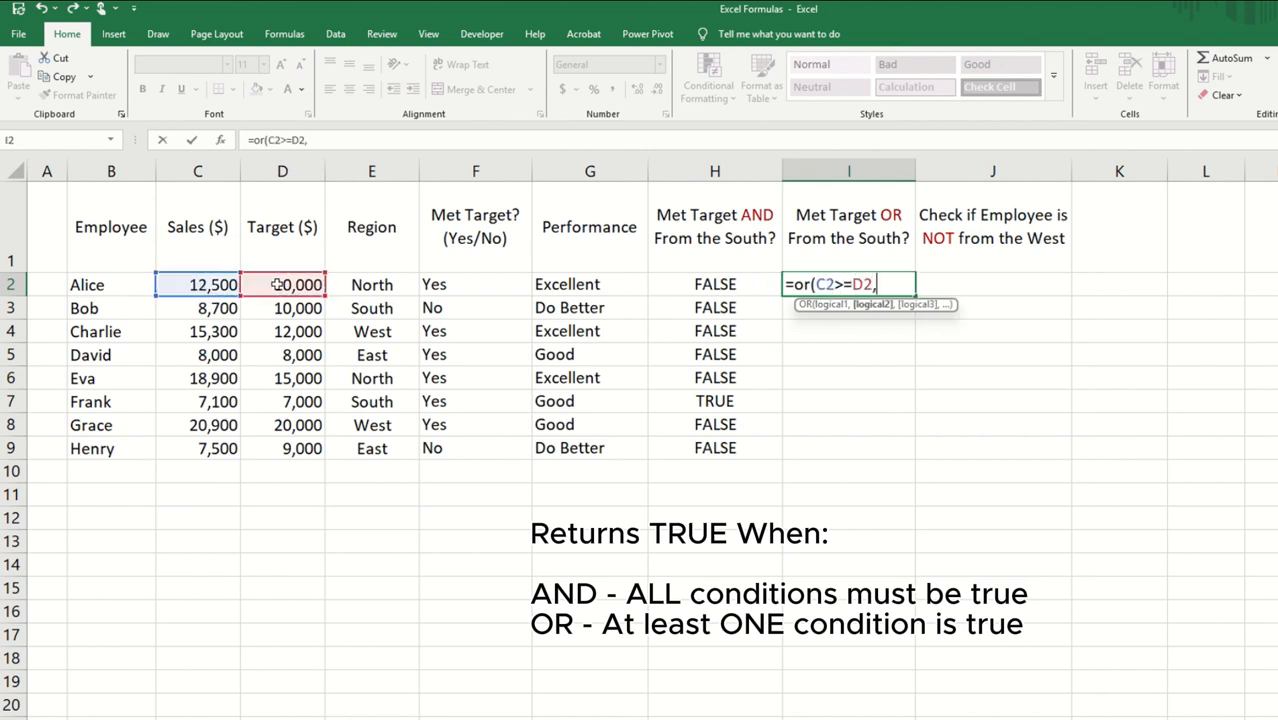
left_click(380, 285)
type("=\"South")
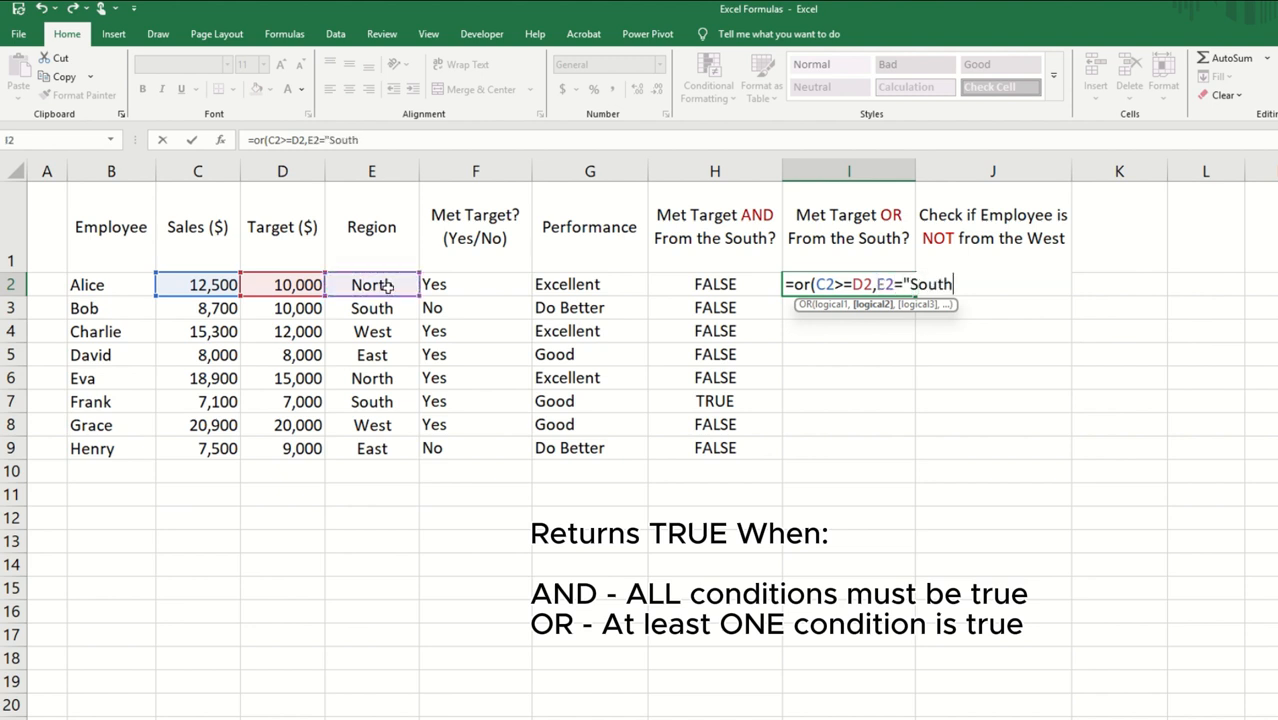
type("\")")
key("Return")
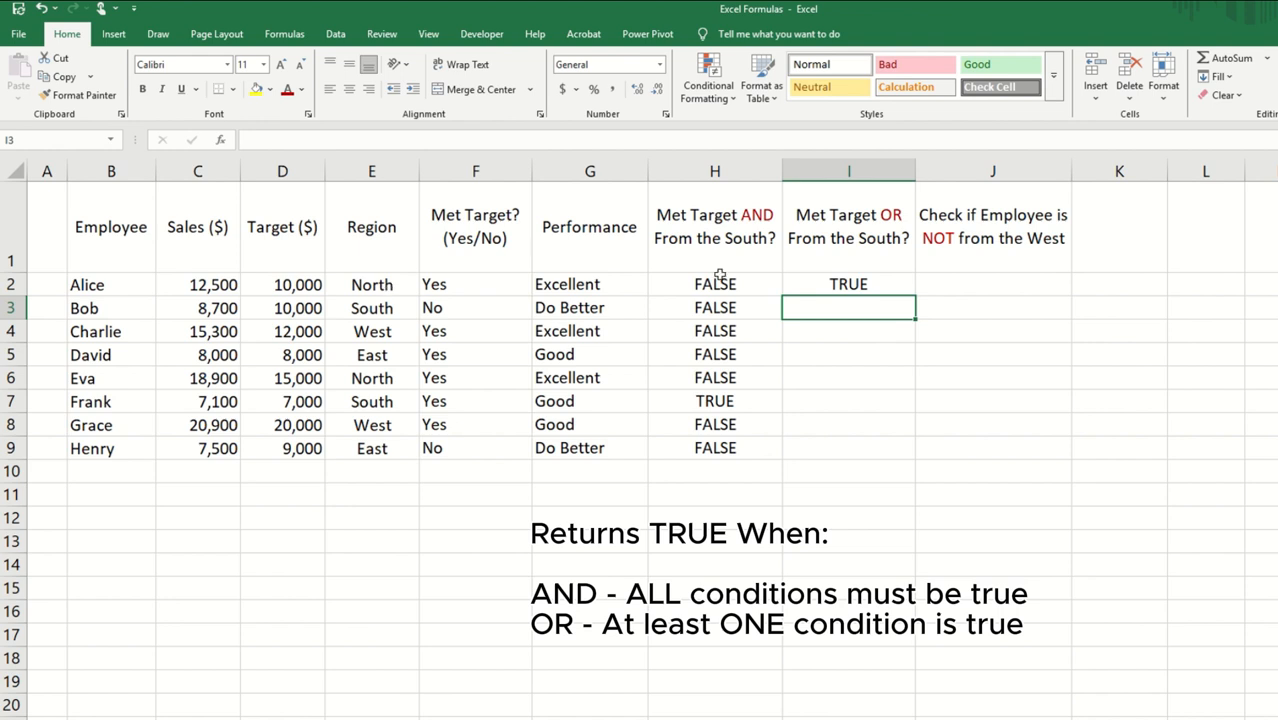
left_click(873, 283)
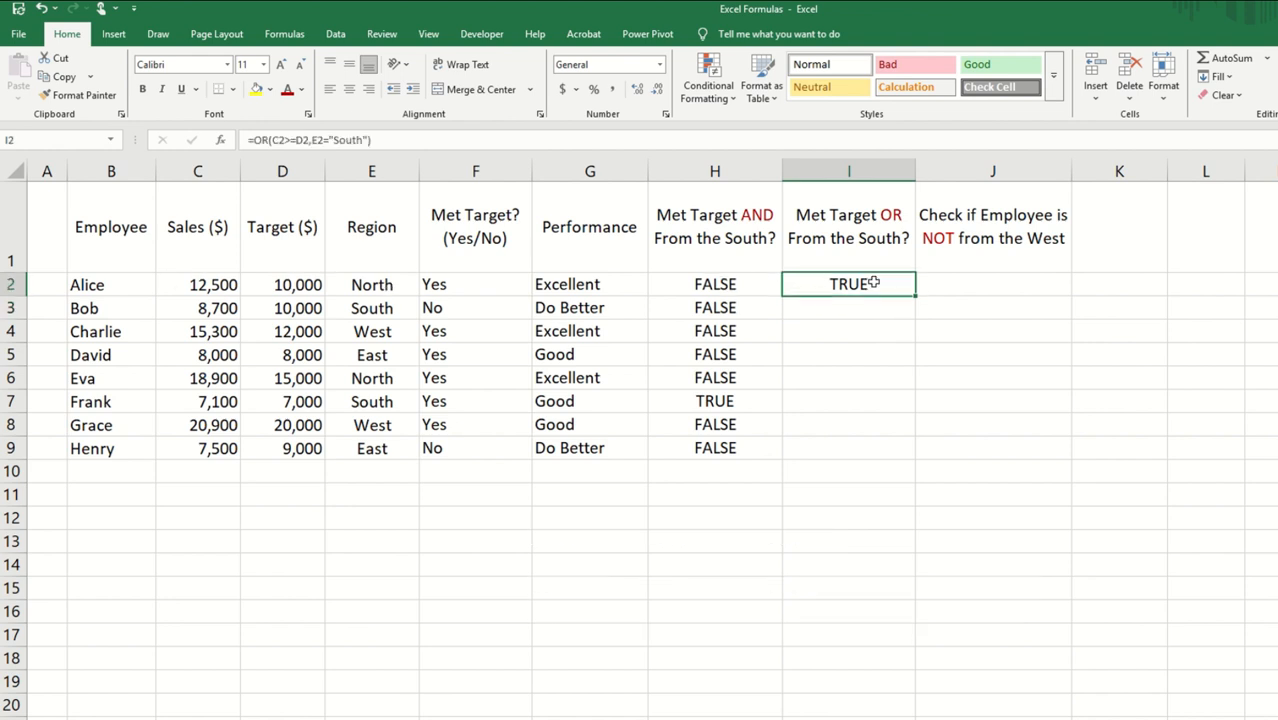
double_click(916, 296)
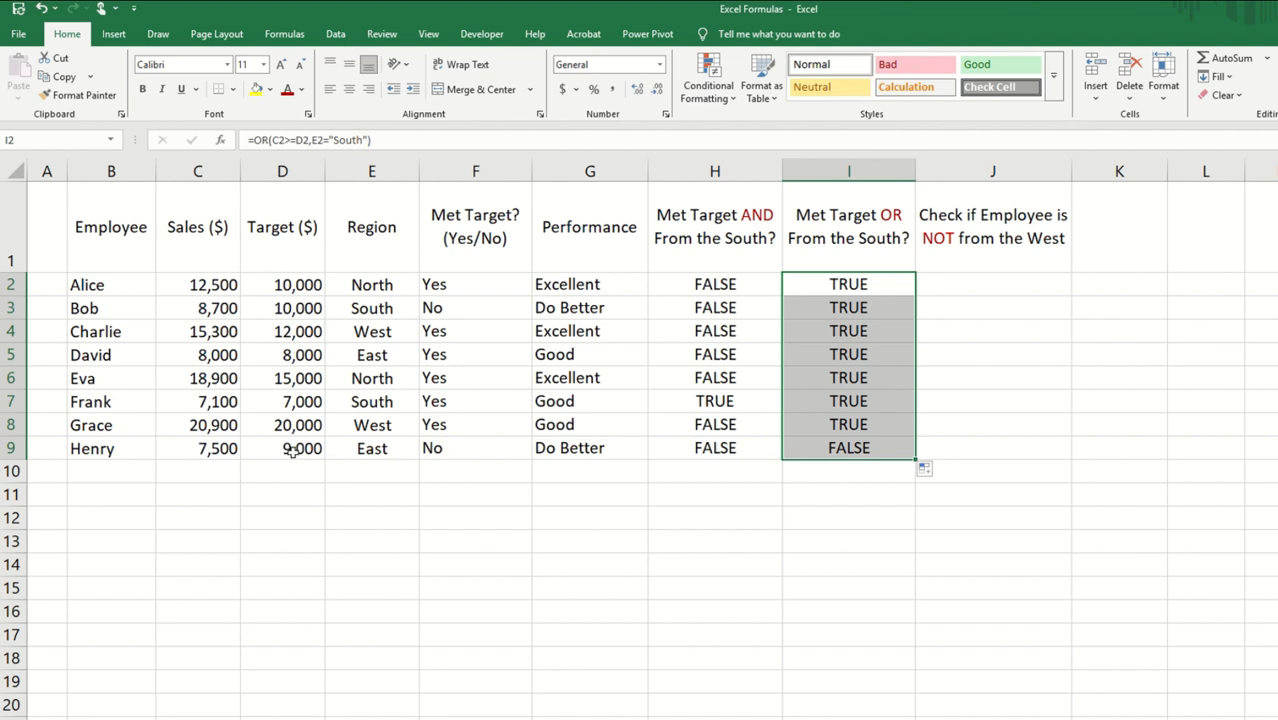
Enter =NOT(E2="West") in J2 and fill it down the NOT from the West column to row 9.
left_click(987, 281)
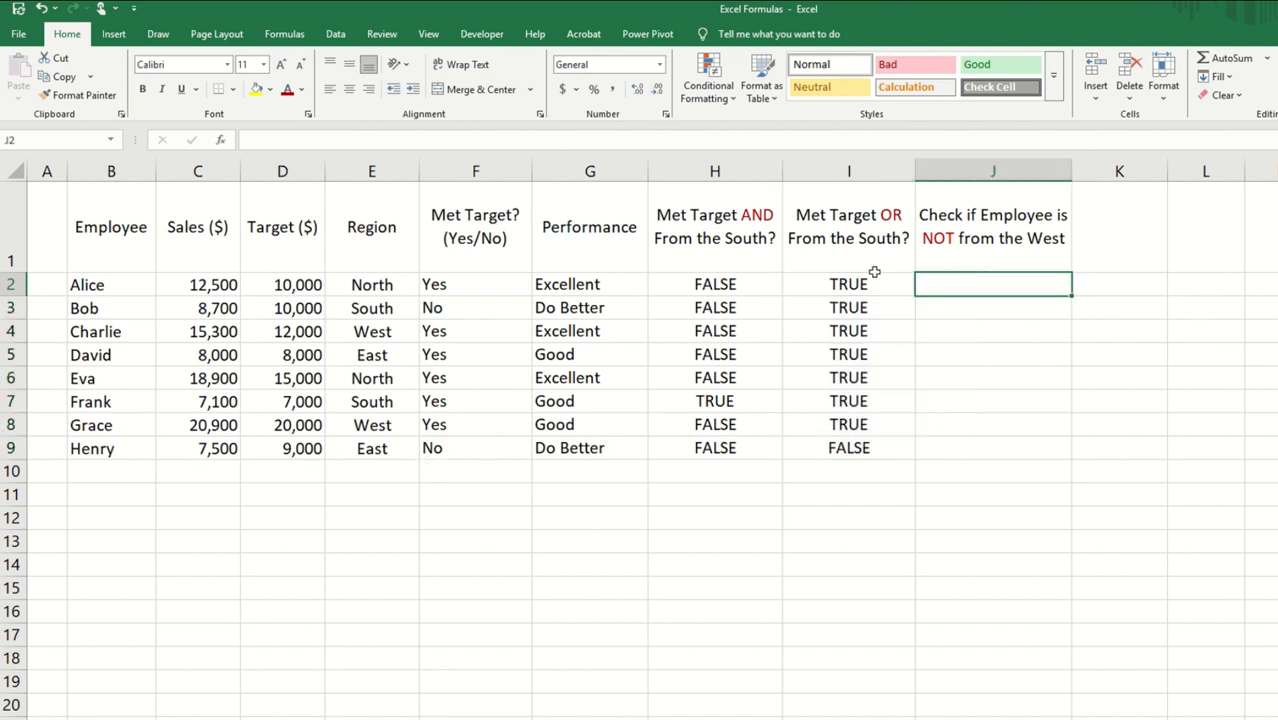
type("=not(")
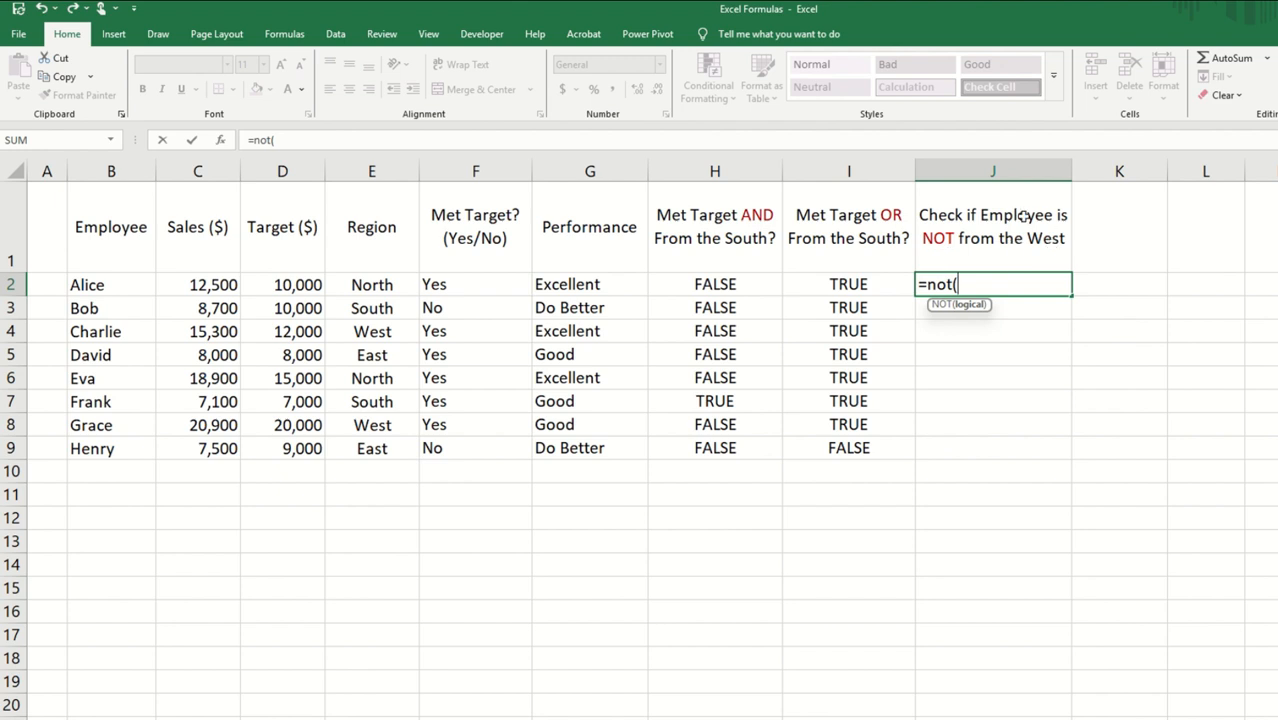
left_click(372, 285)
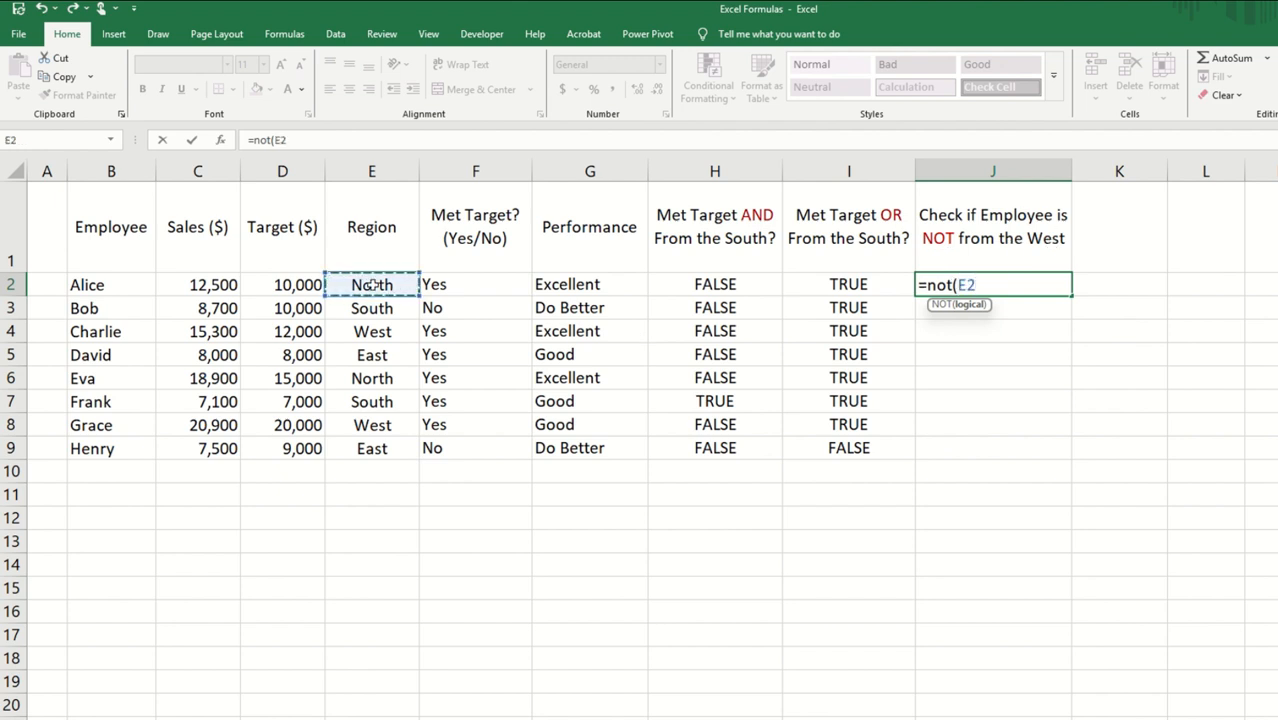
type("=")
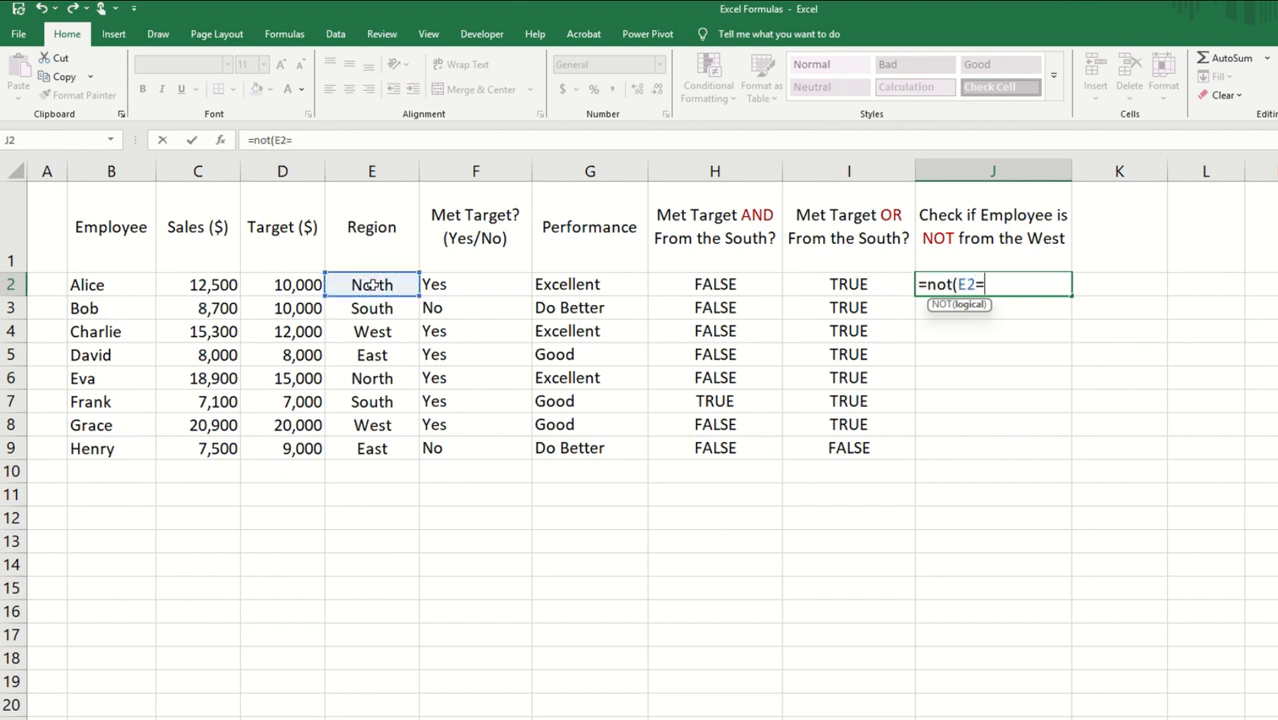
type("\"West\"")
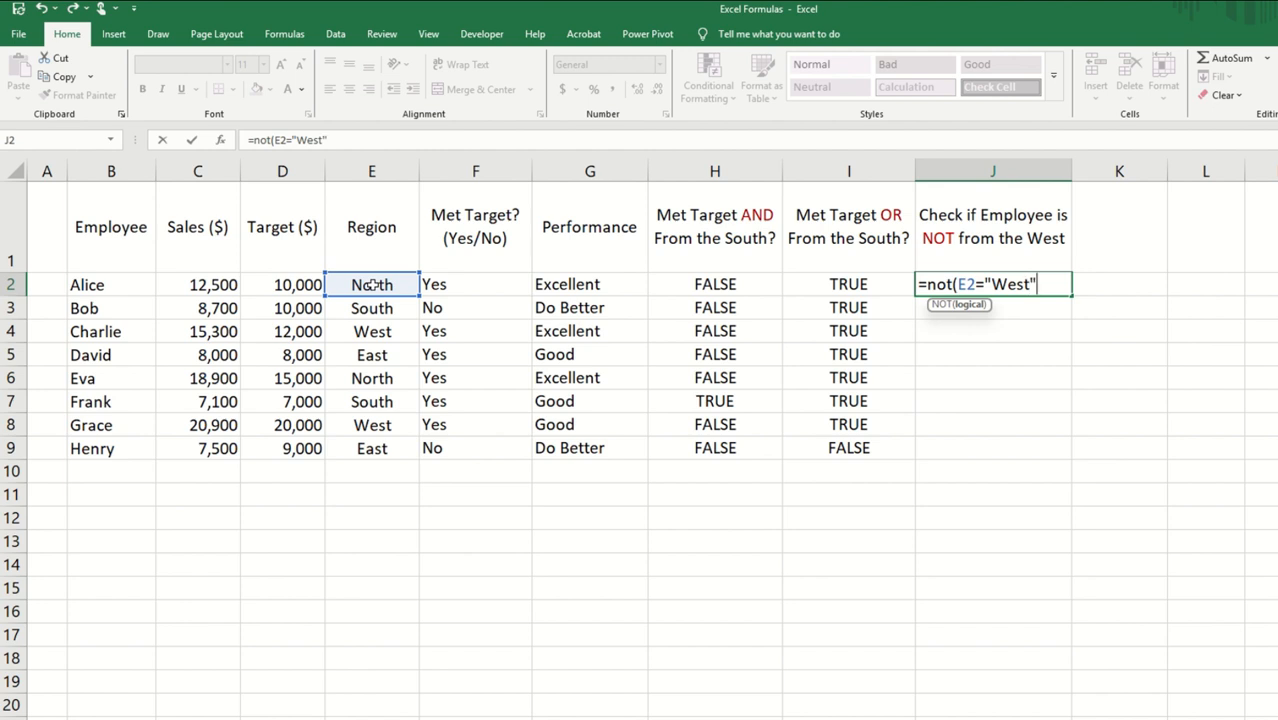
type(")")
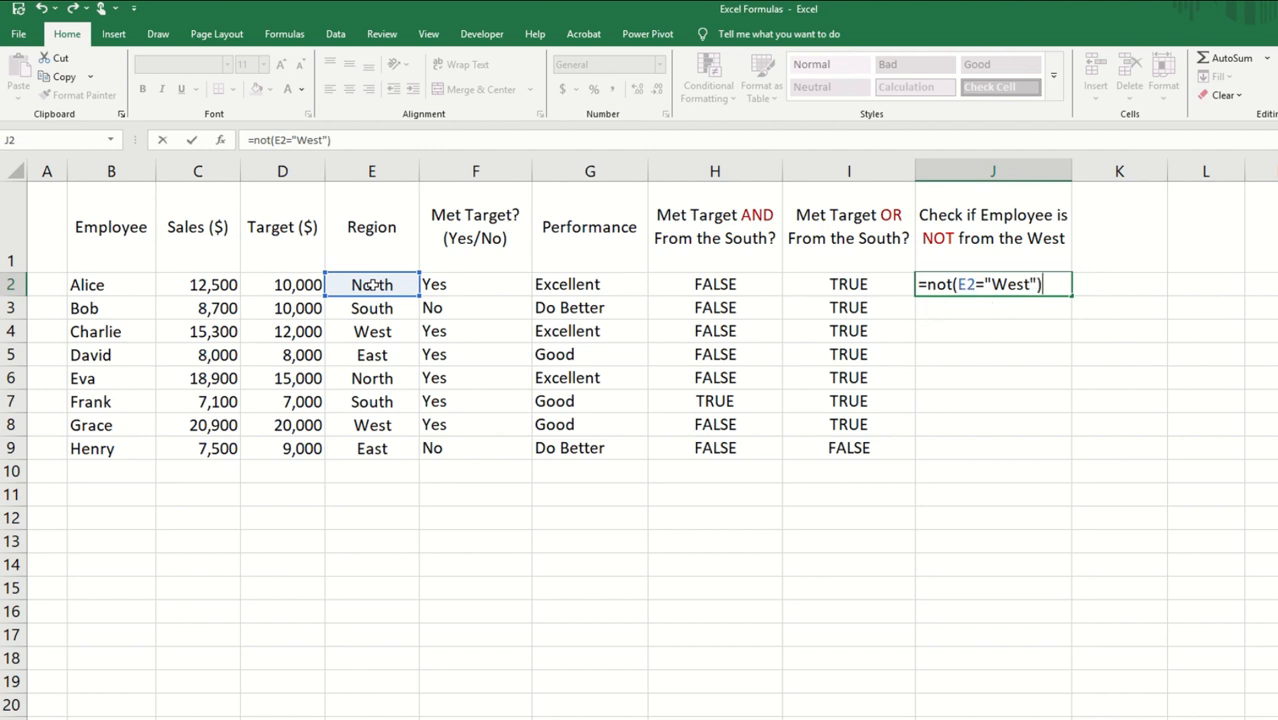
key("Return")
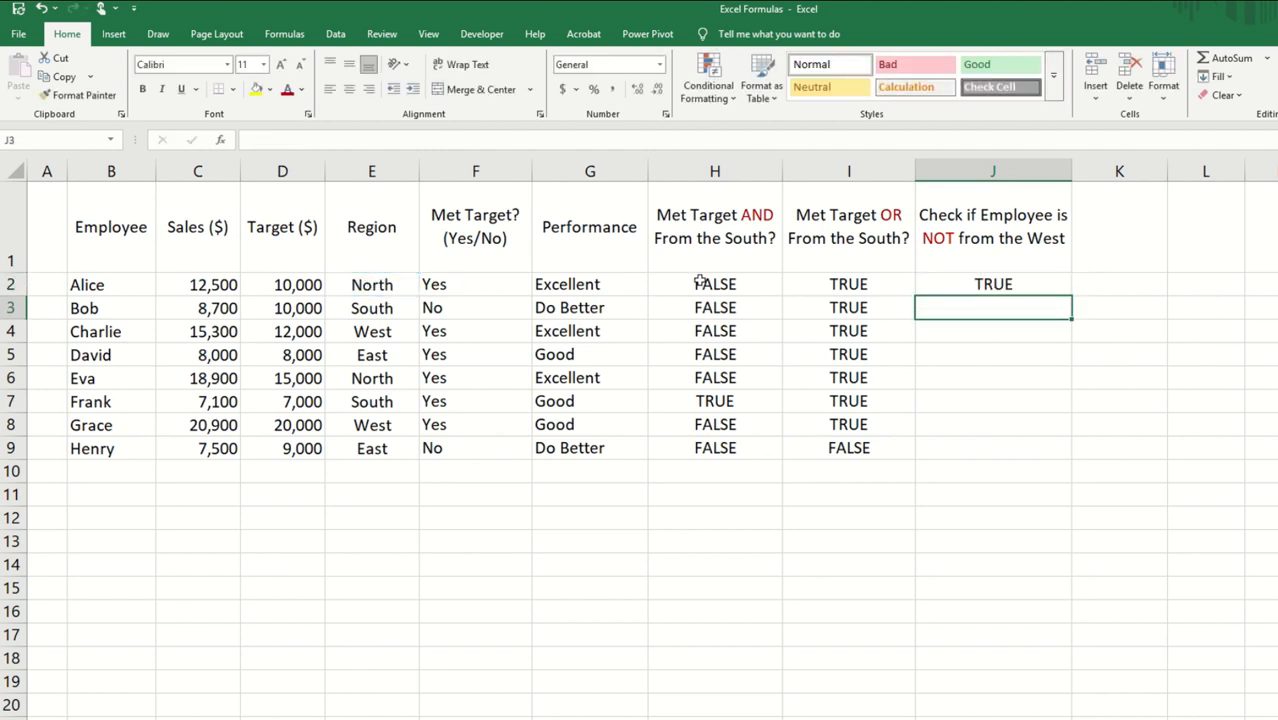
left_click(995, 288)
double_click(1071, 318)
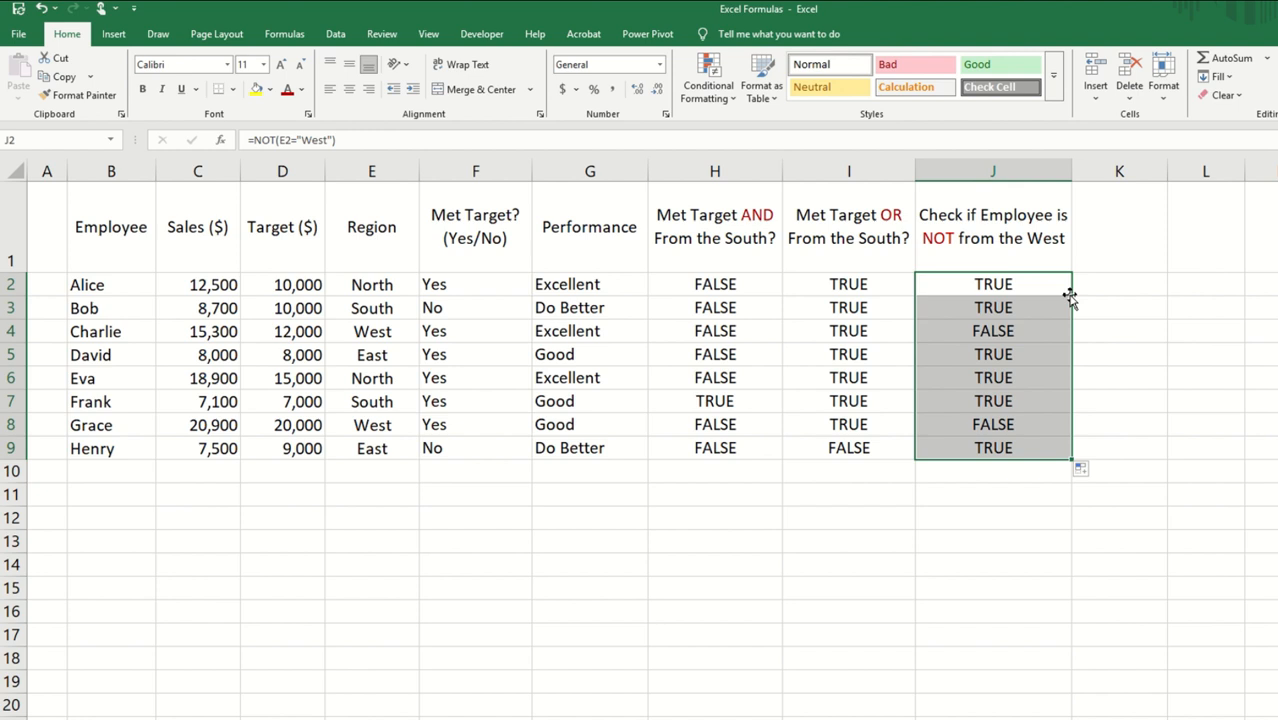
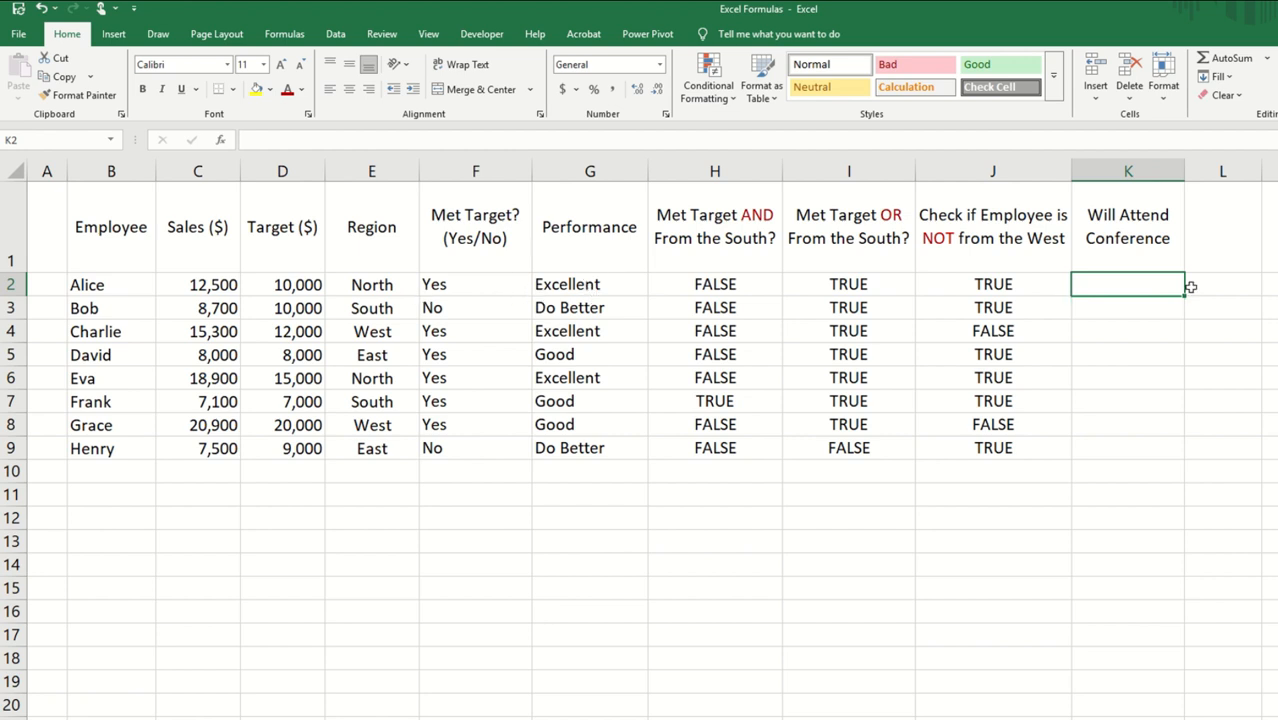
Begin an IF formula in K2 under Will Attend Conference with the logical test OR(G2="Excellent",E2="West").
type("=if")
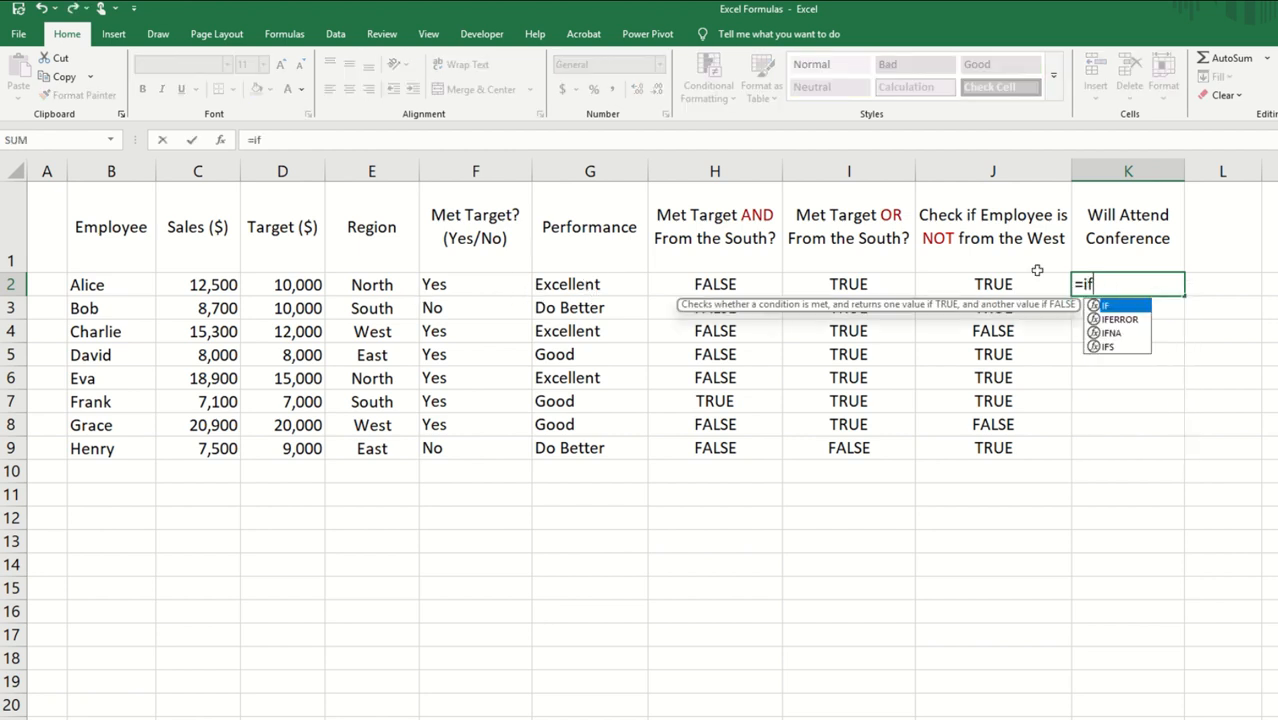
type("(")
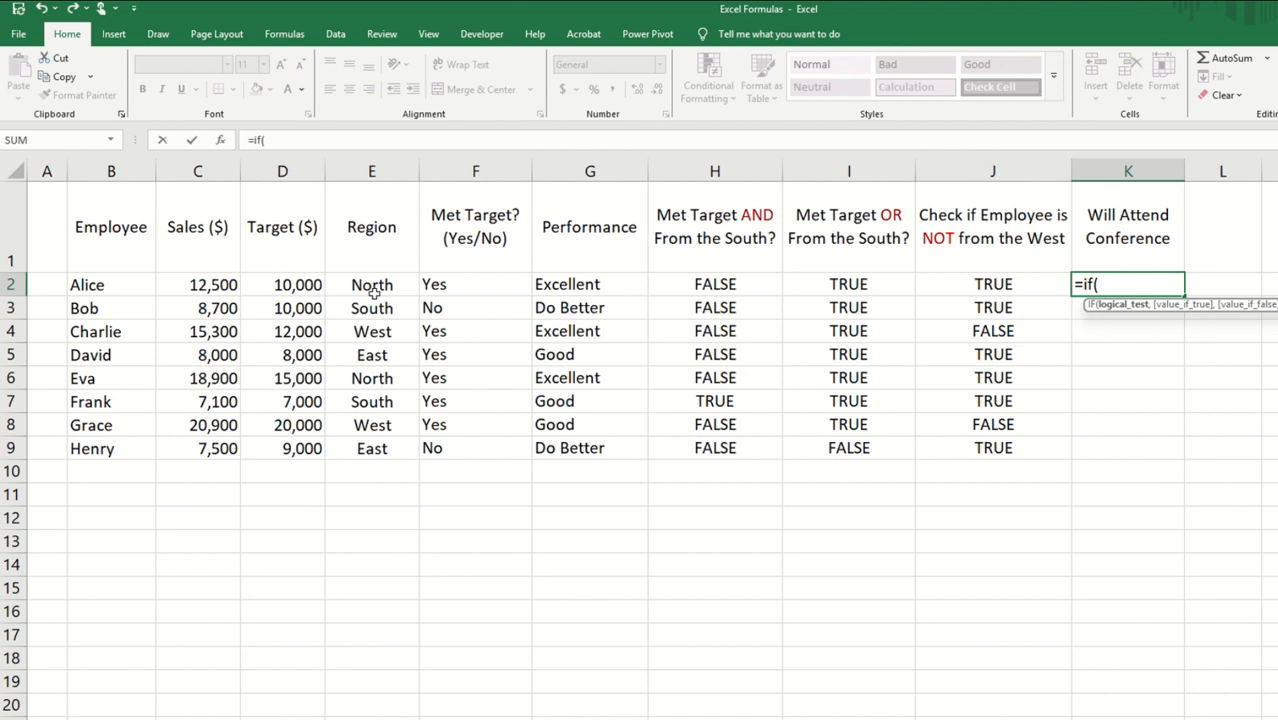
type("or")
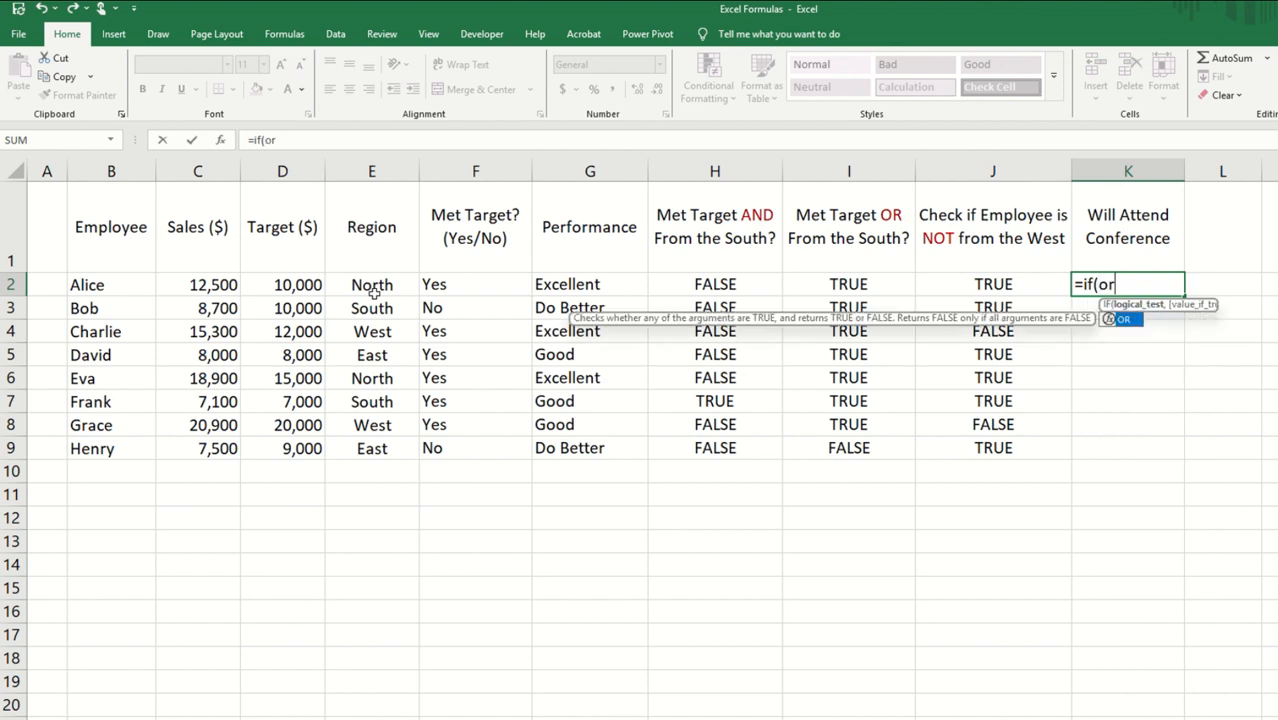
type("(")
left_click(568, 283)
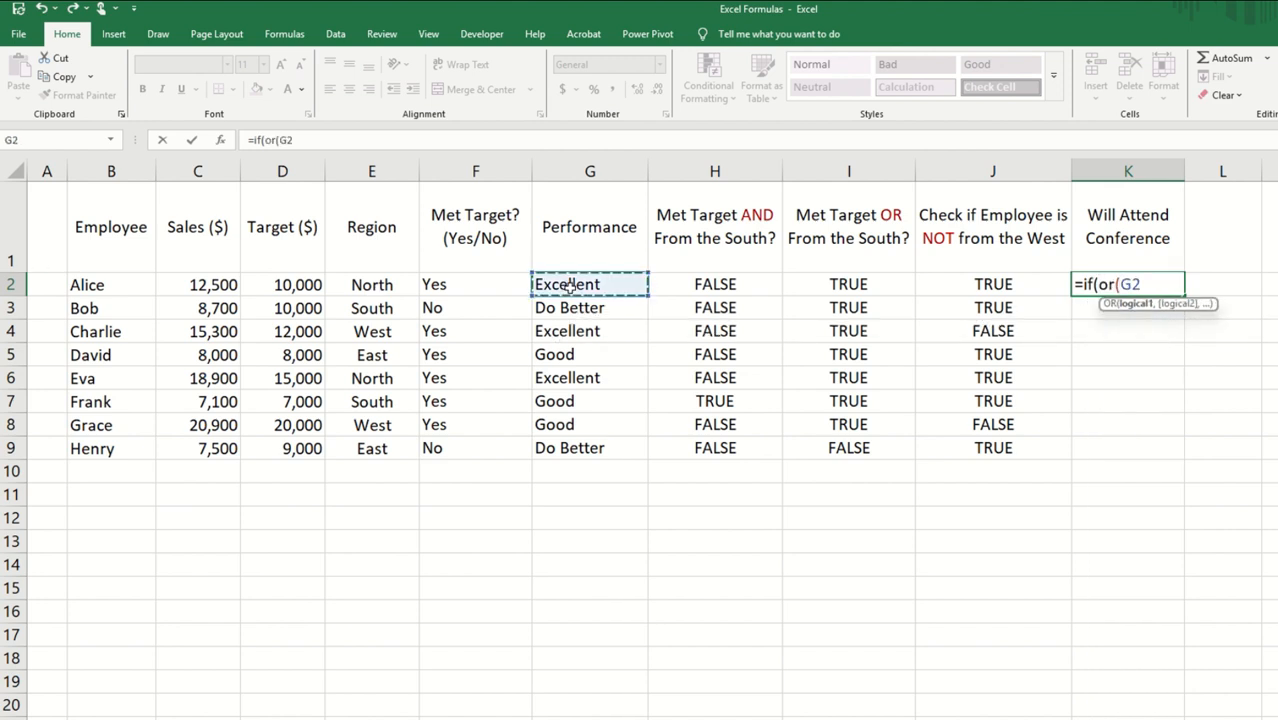
type("=\"Excell")
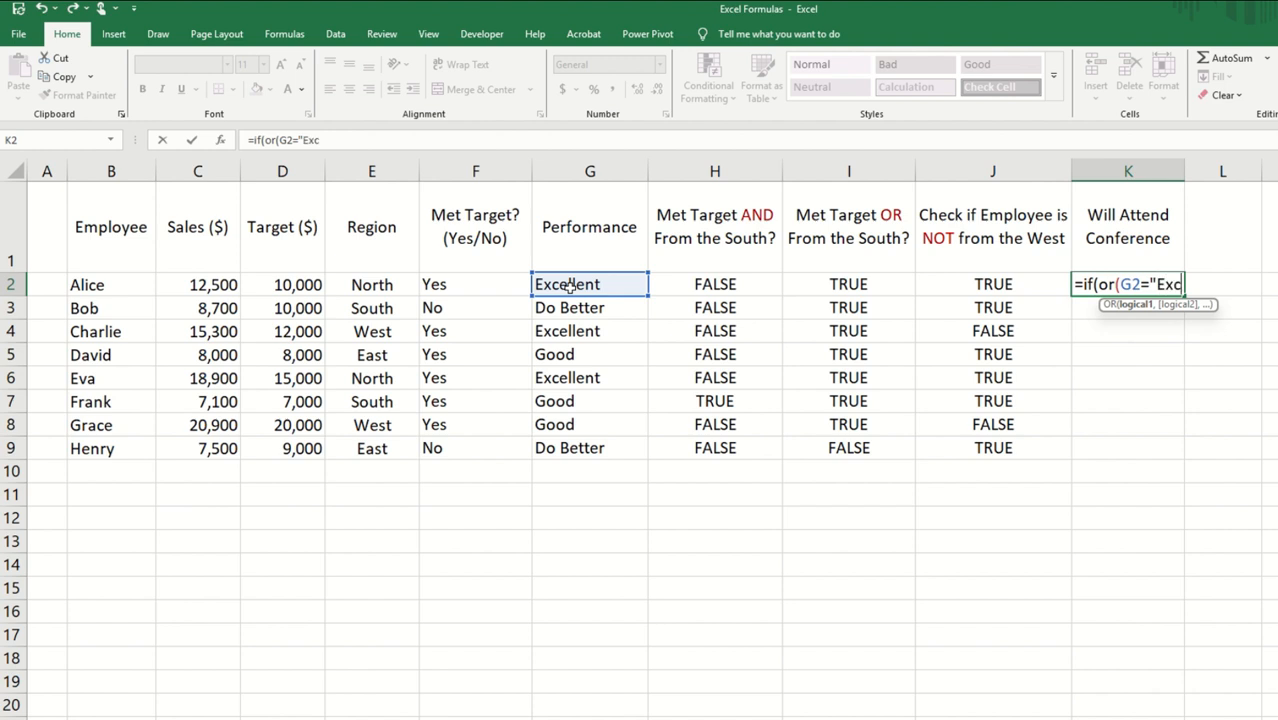
type("ent\",")
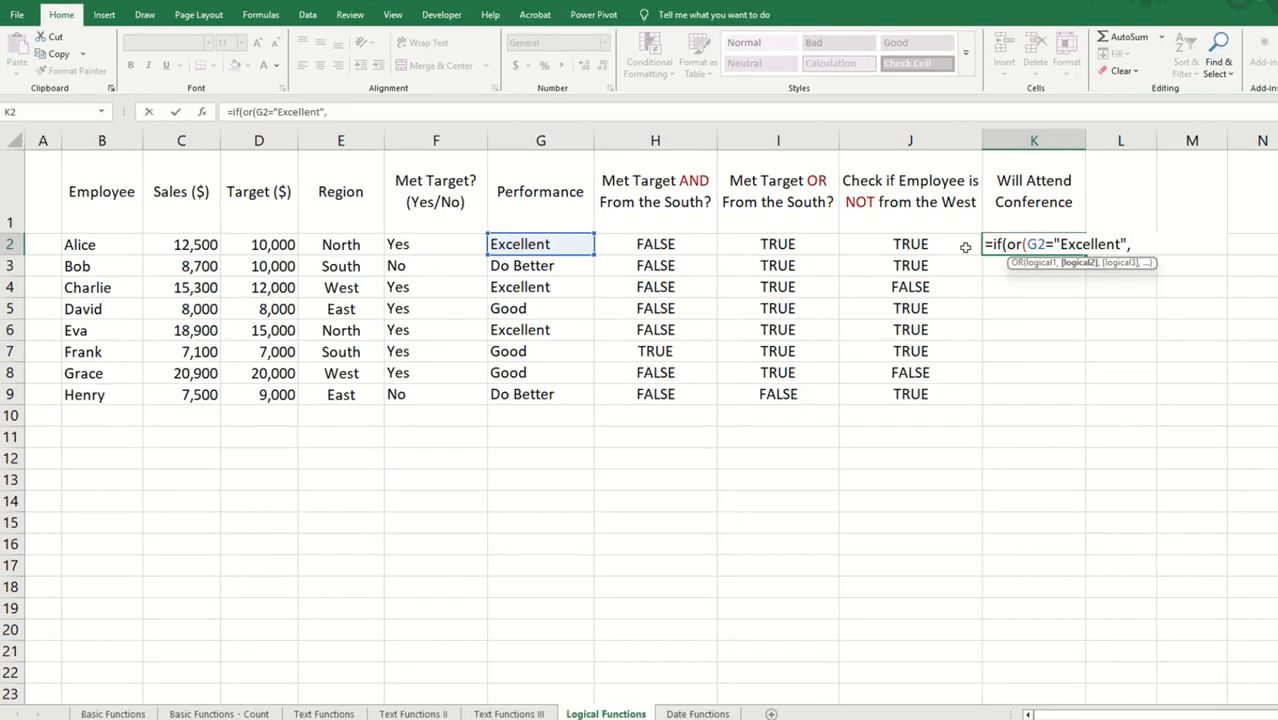
left_click(355, 244)
type("=\"")
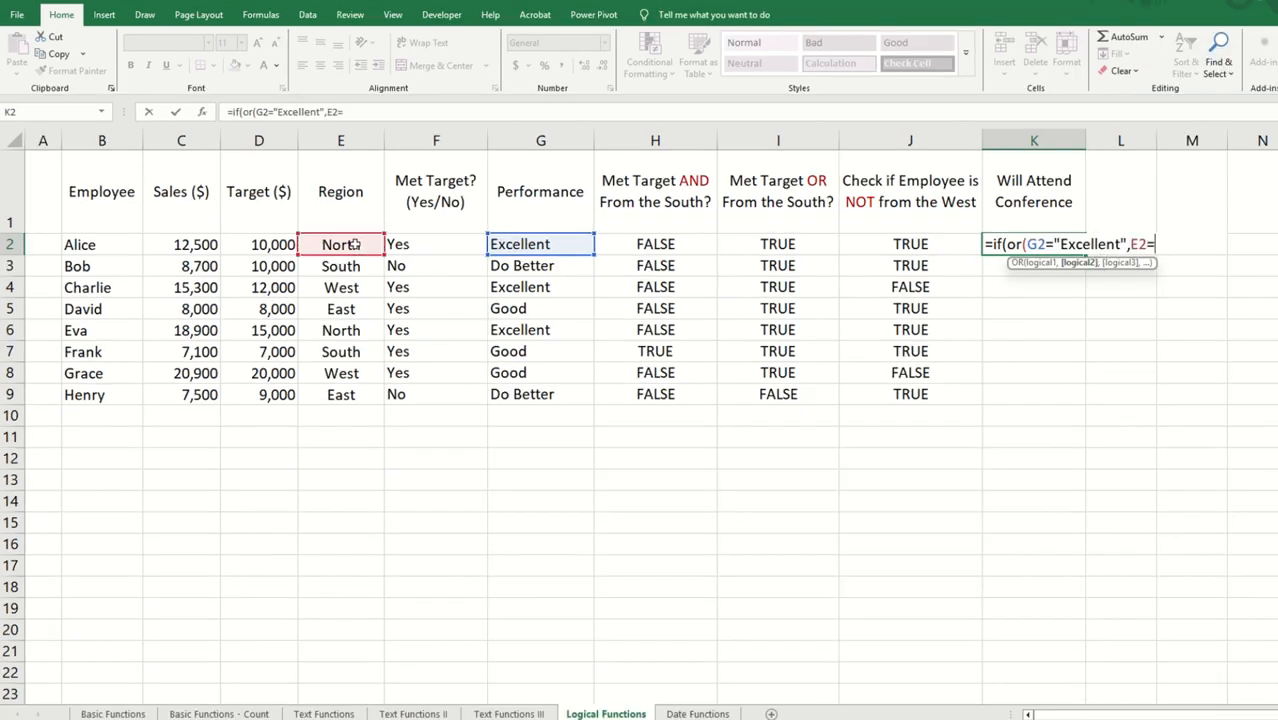
type("West")
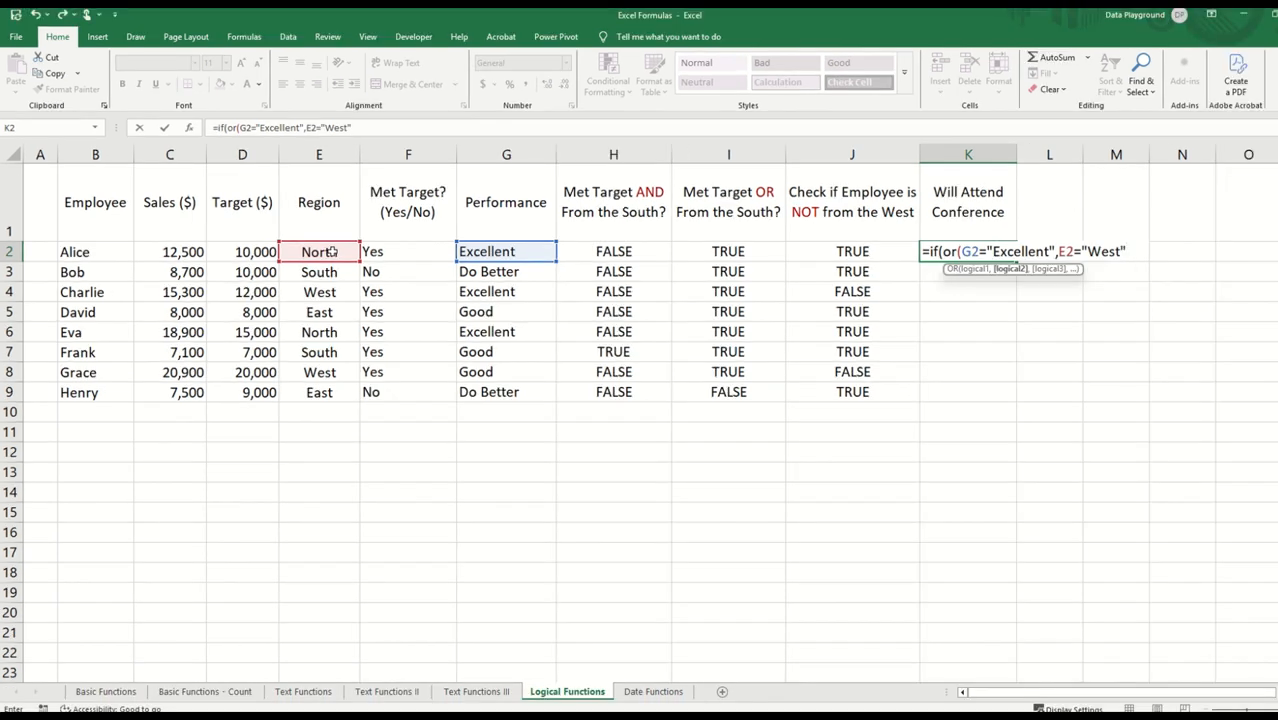
type("\")")
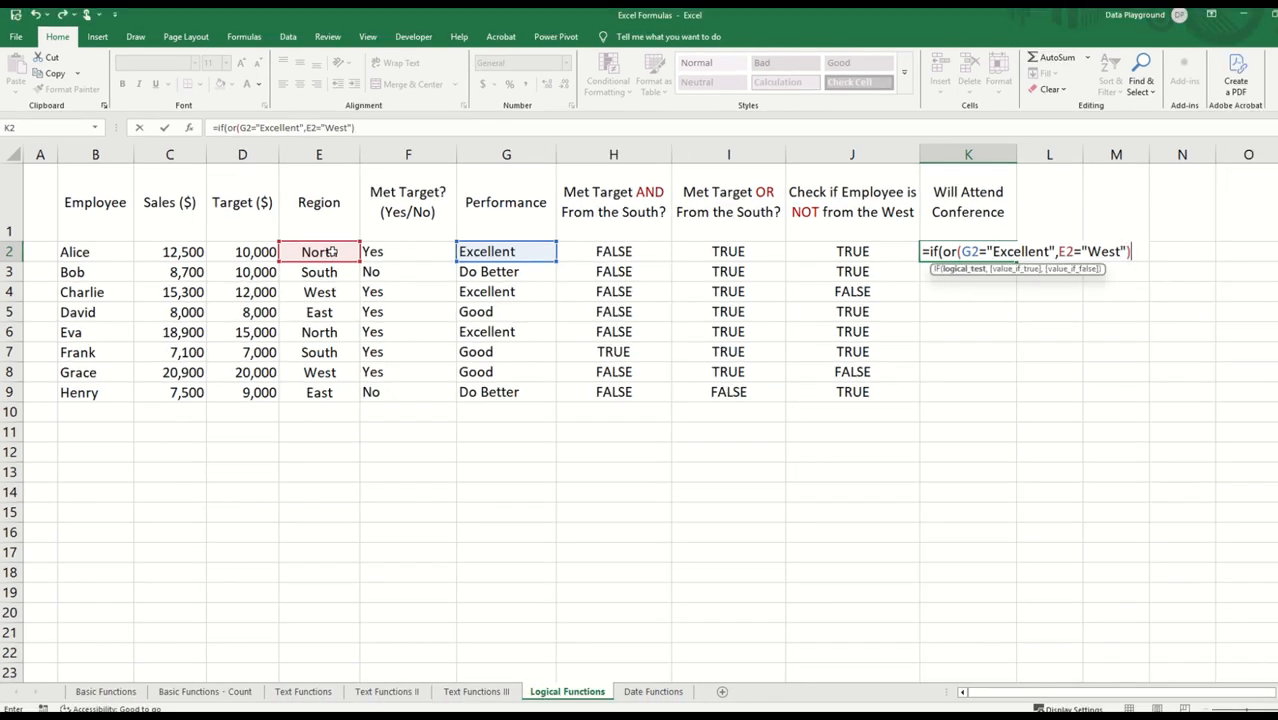
Complete the K2 formula with the results "Yes" and "No", and fill it down the Will Attend Conference column to row 9.
type(",\"Y")
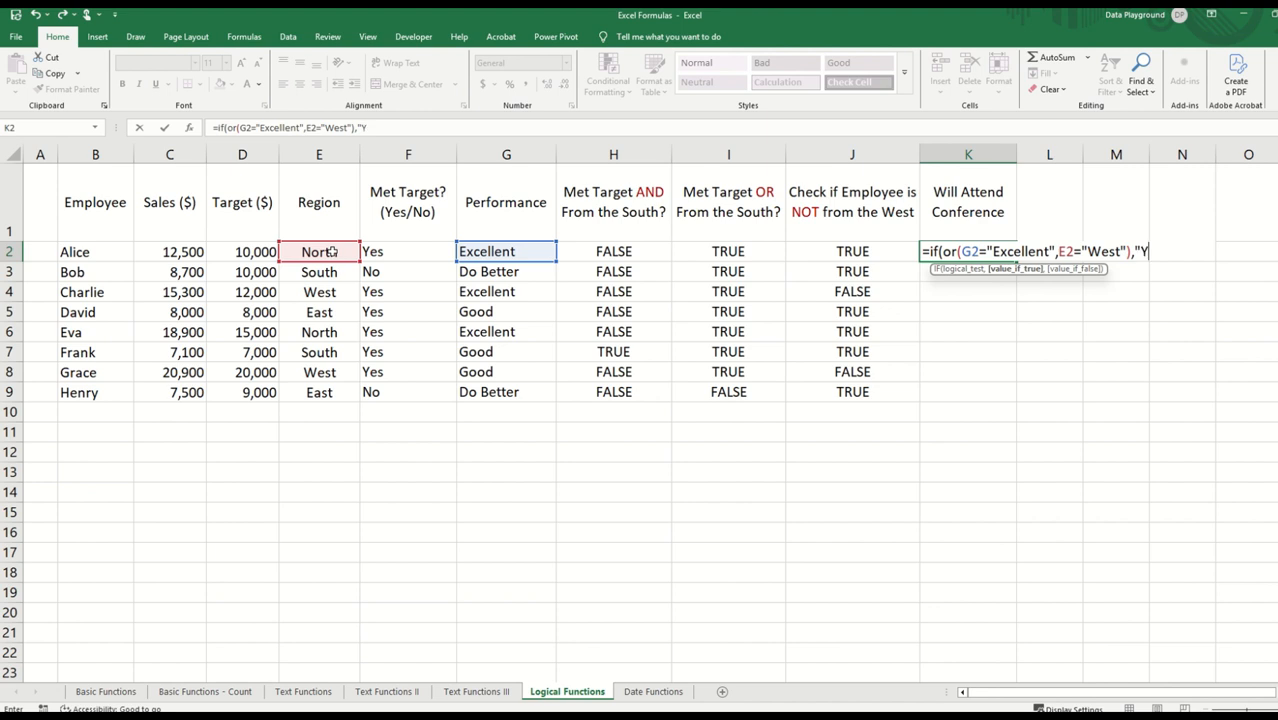
type("es\",\"N")
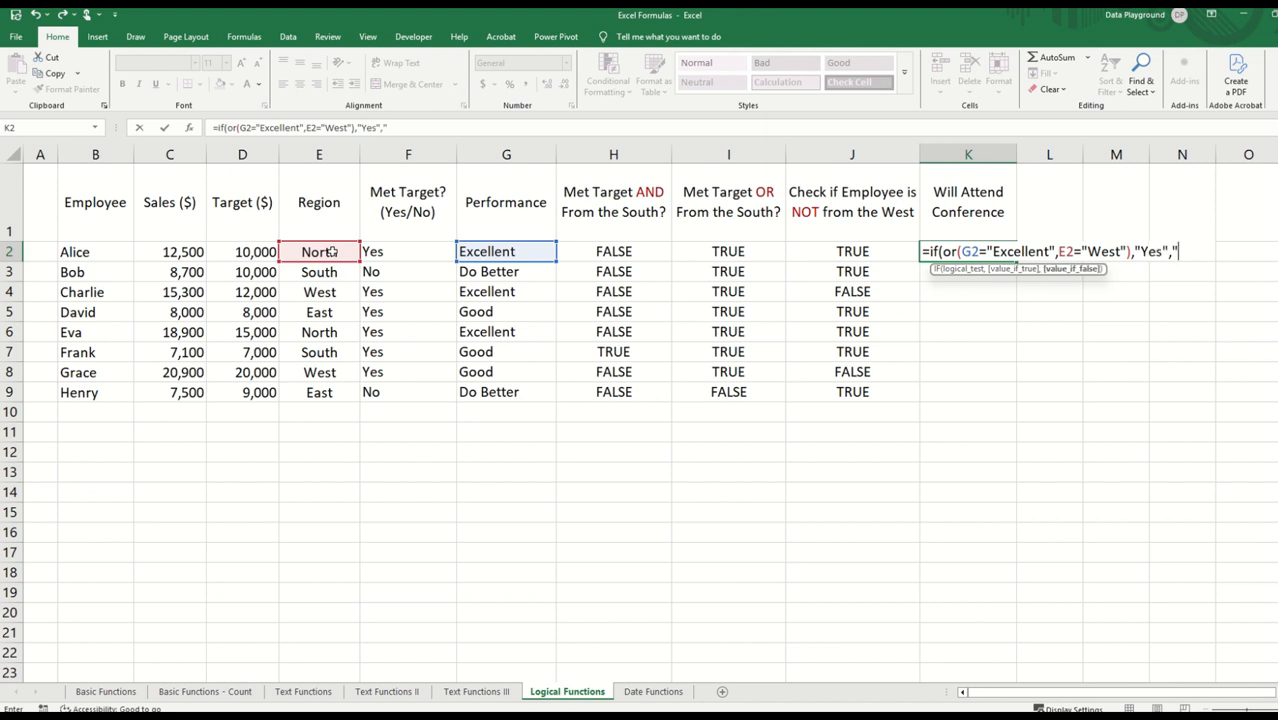
type("o\")")
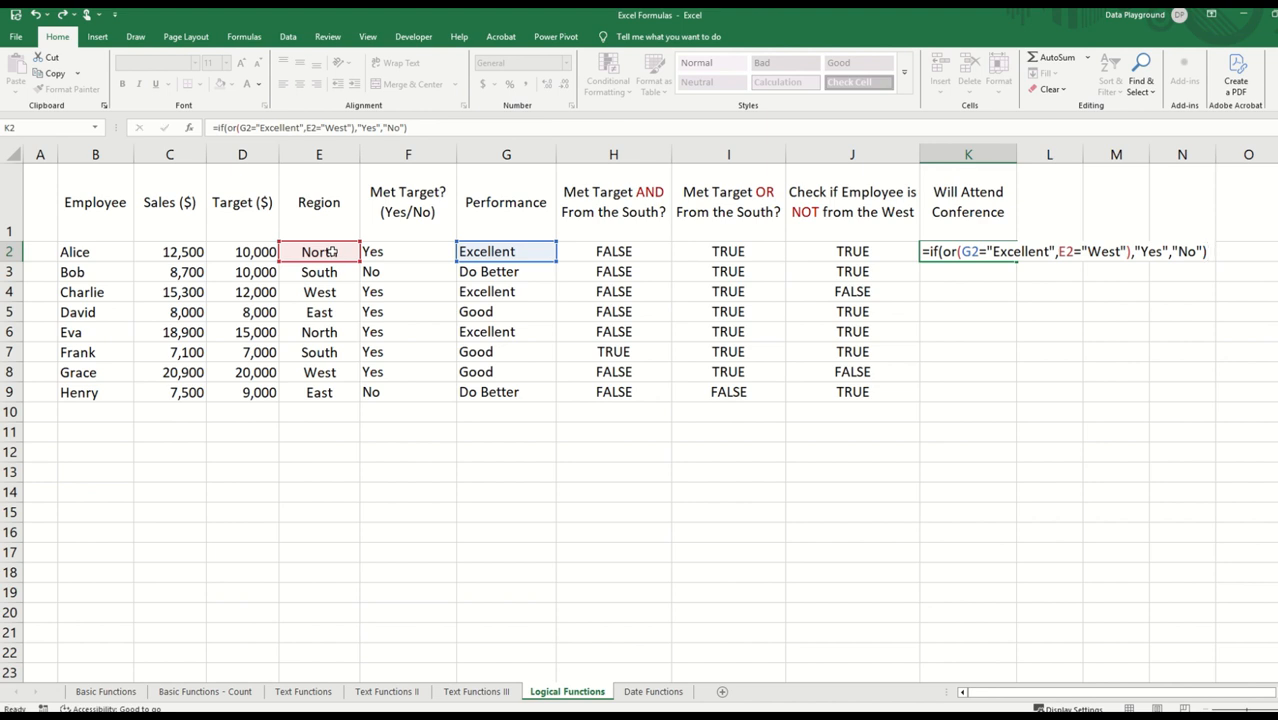
key("Return")
left_click(964, 249)
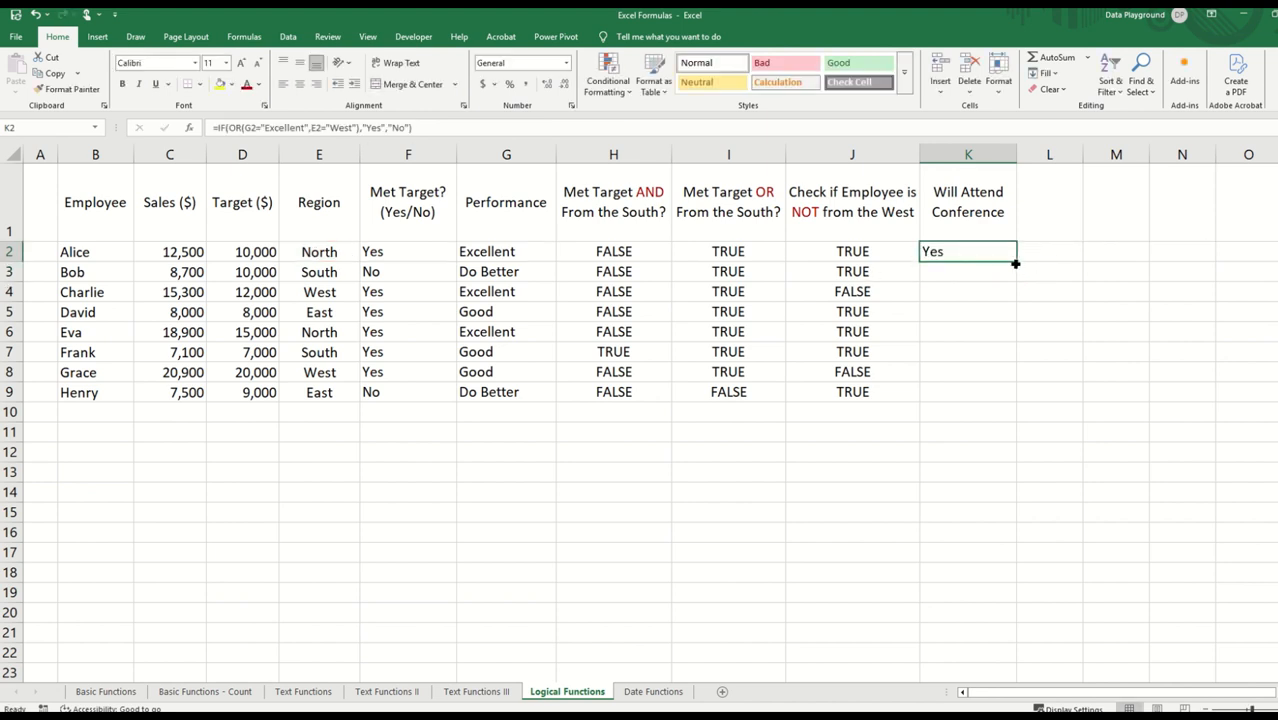
double_click(1017, 263)
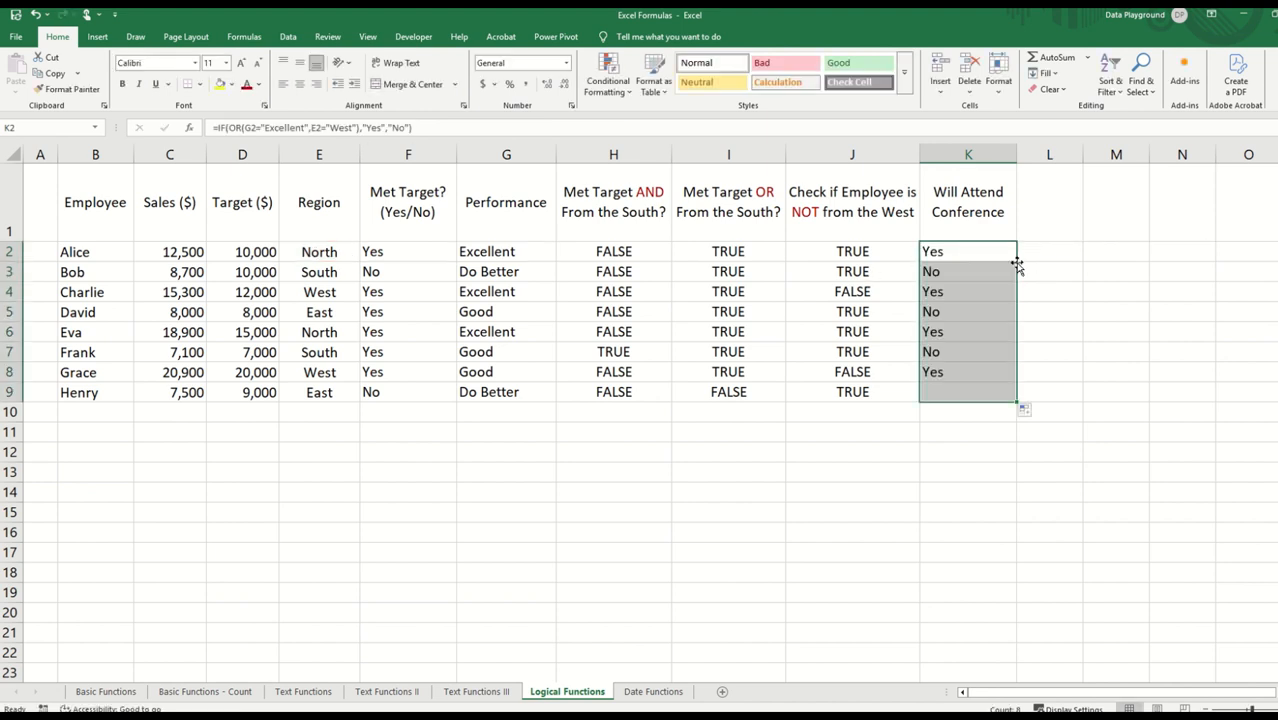
left_click(990, 372)
On the Date Functions sheet, enter =TODAY() in C2 beside the Today's Date label.
left_click(653, 691)
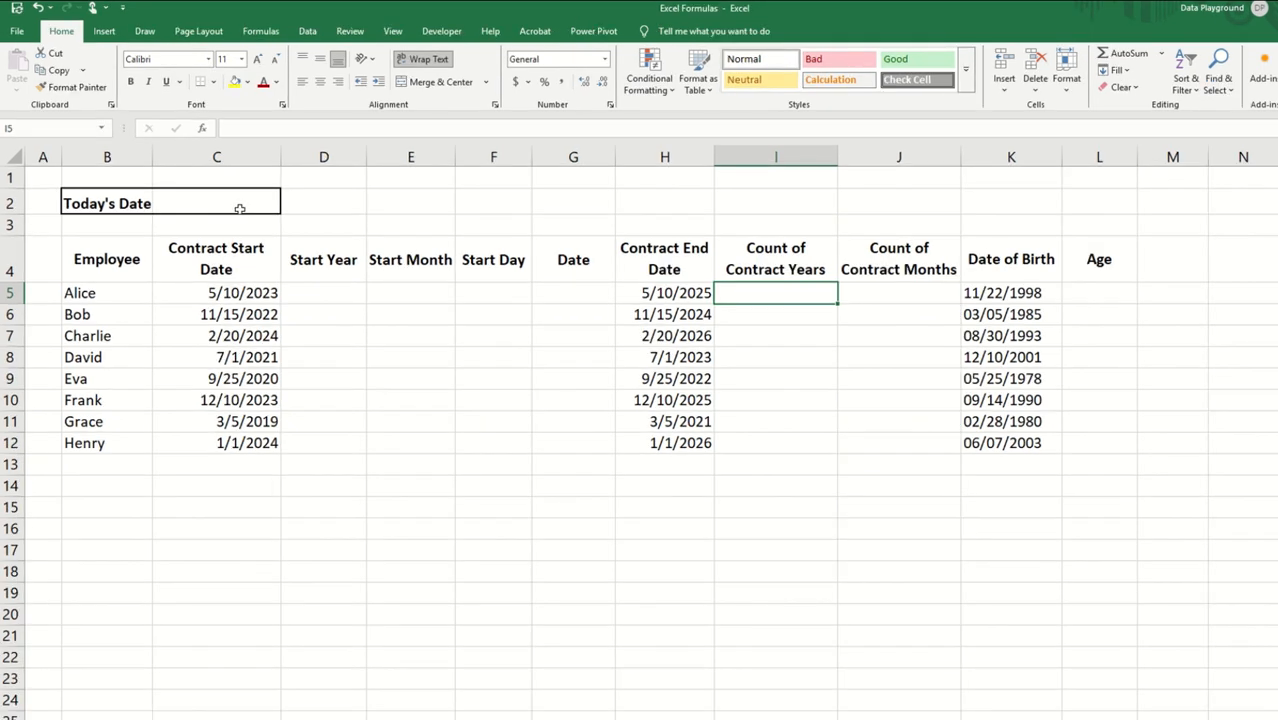
left_click(202, 198)
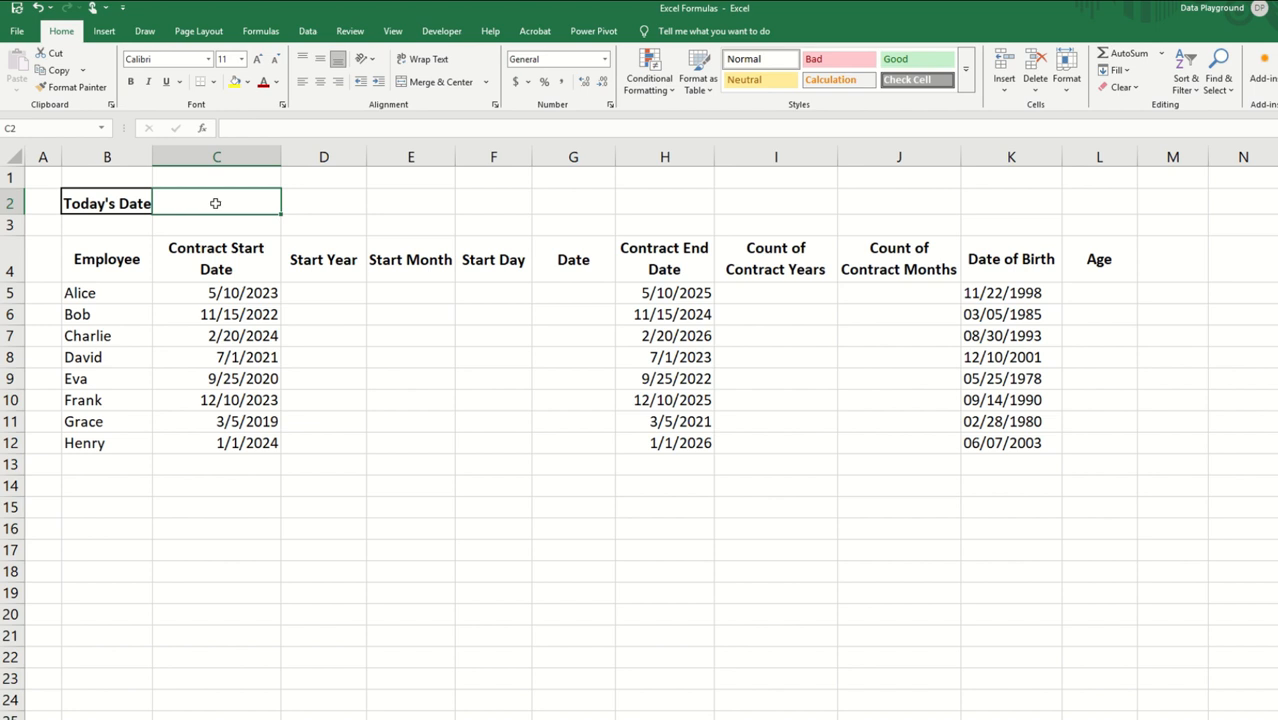
type("=")
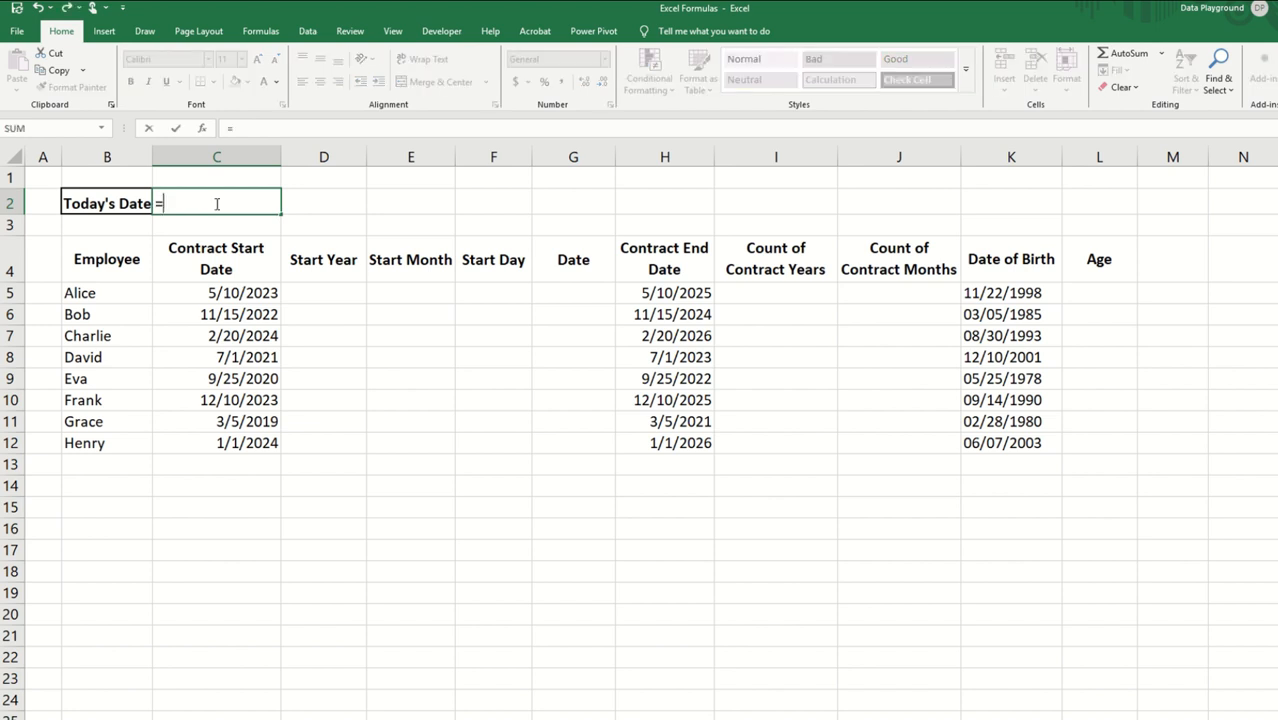
type("toda")
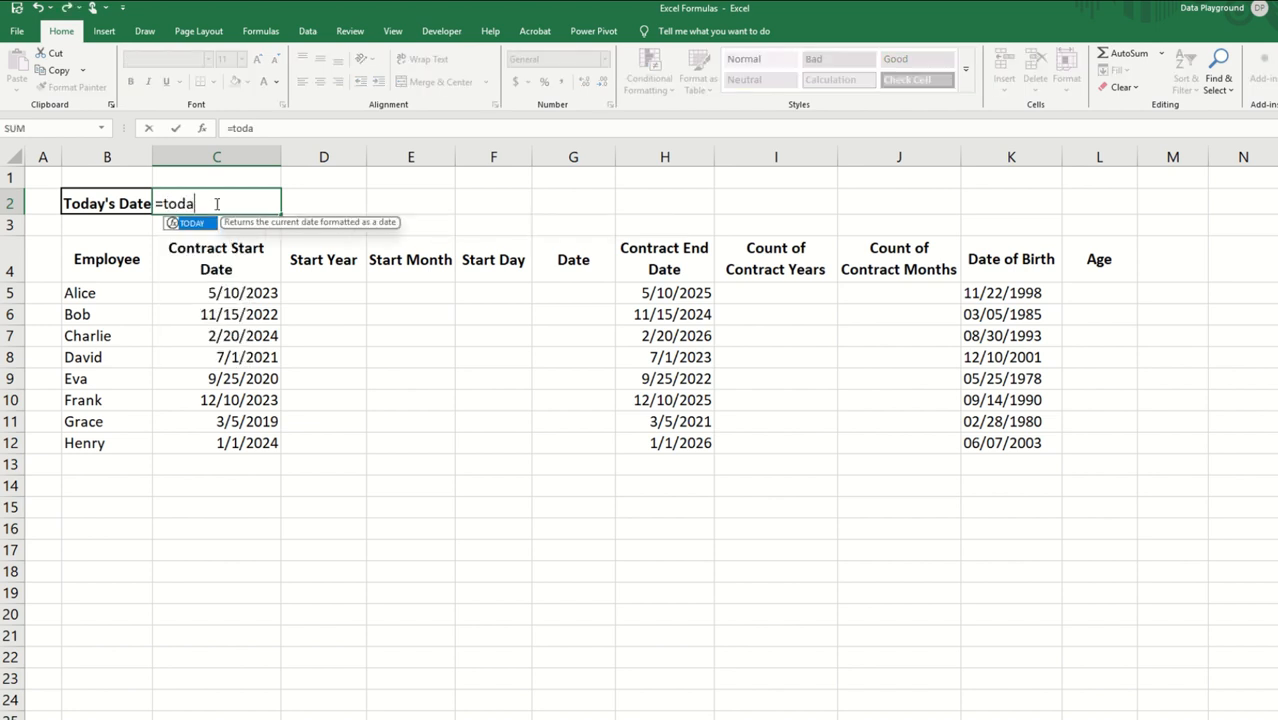
type("y()")
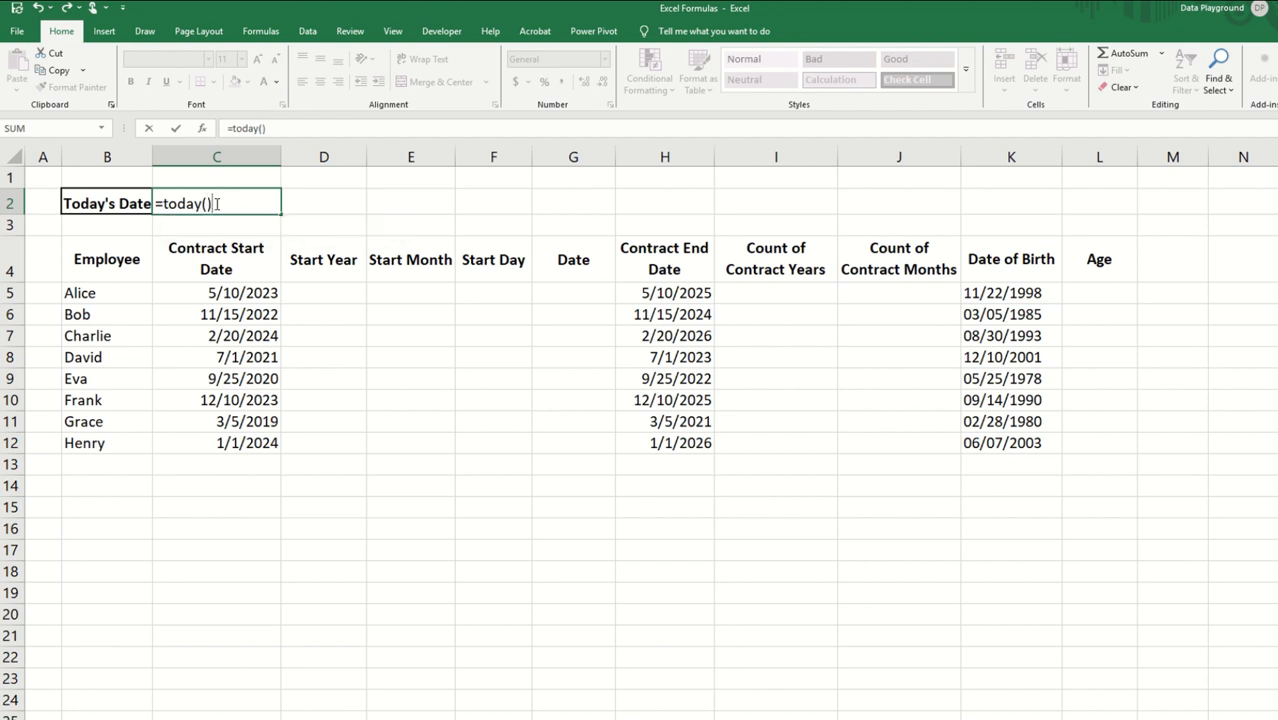
key("Return")
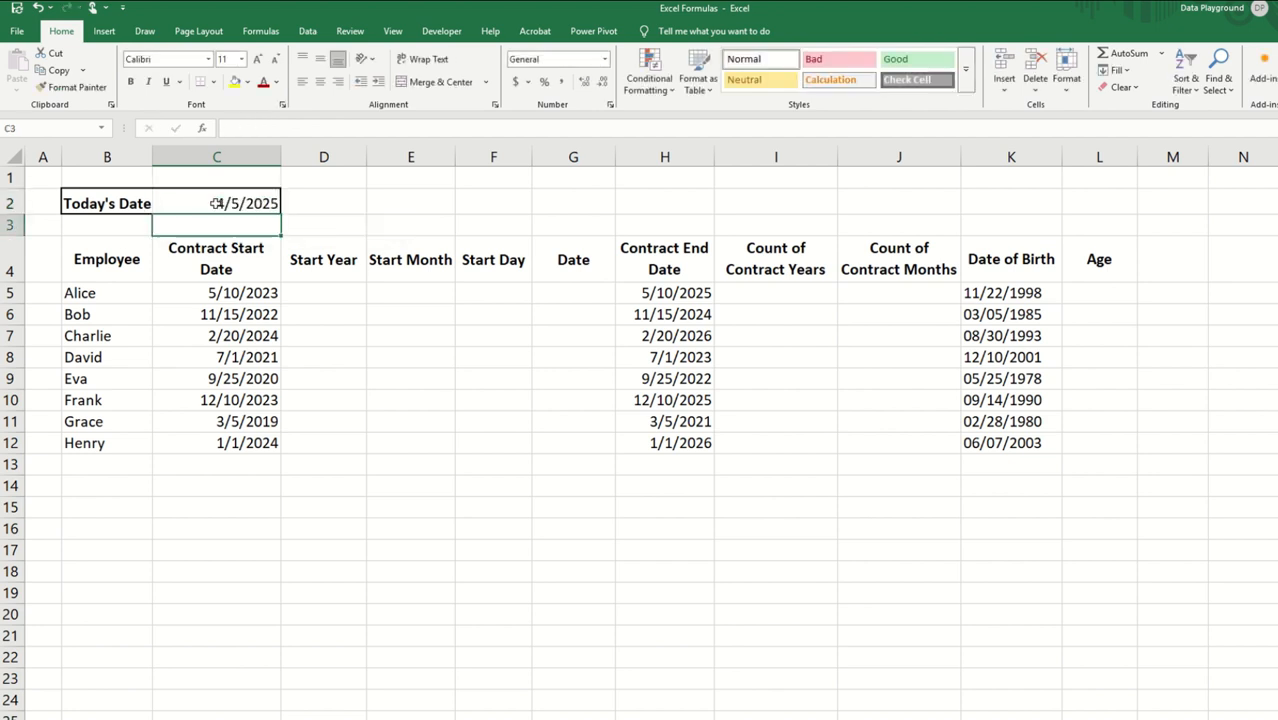
left_click(415, 230)
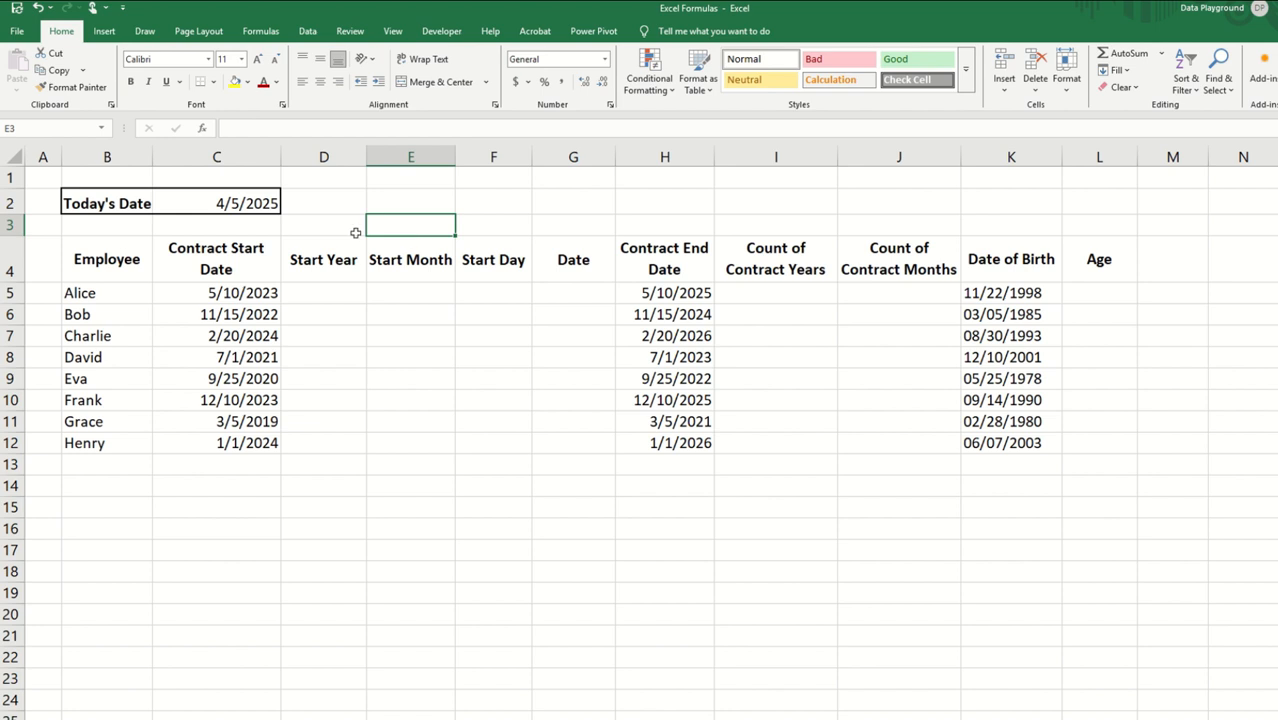
Enter =YEAR(C5) in D5 and fill it down the Start Year column to row 12.
left_click(318, 288)
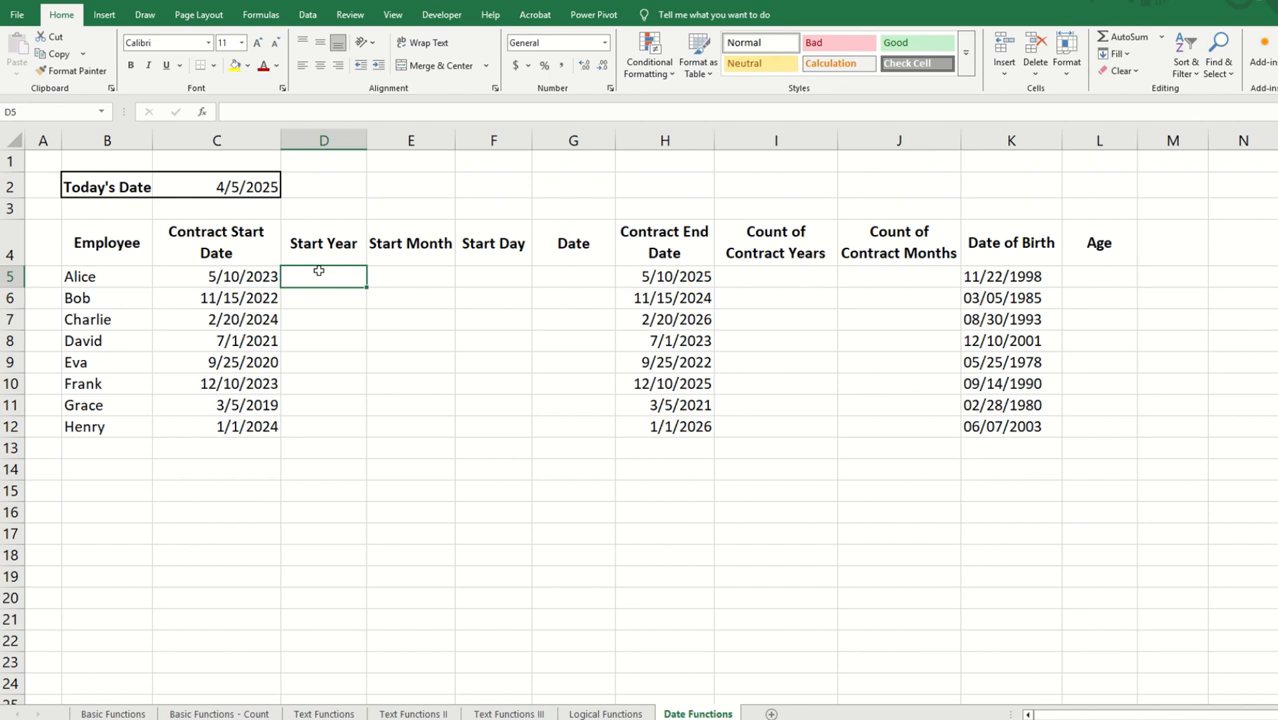
type("=yea")
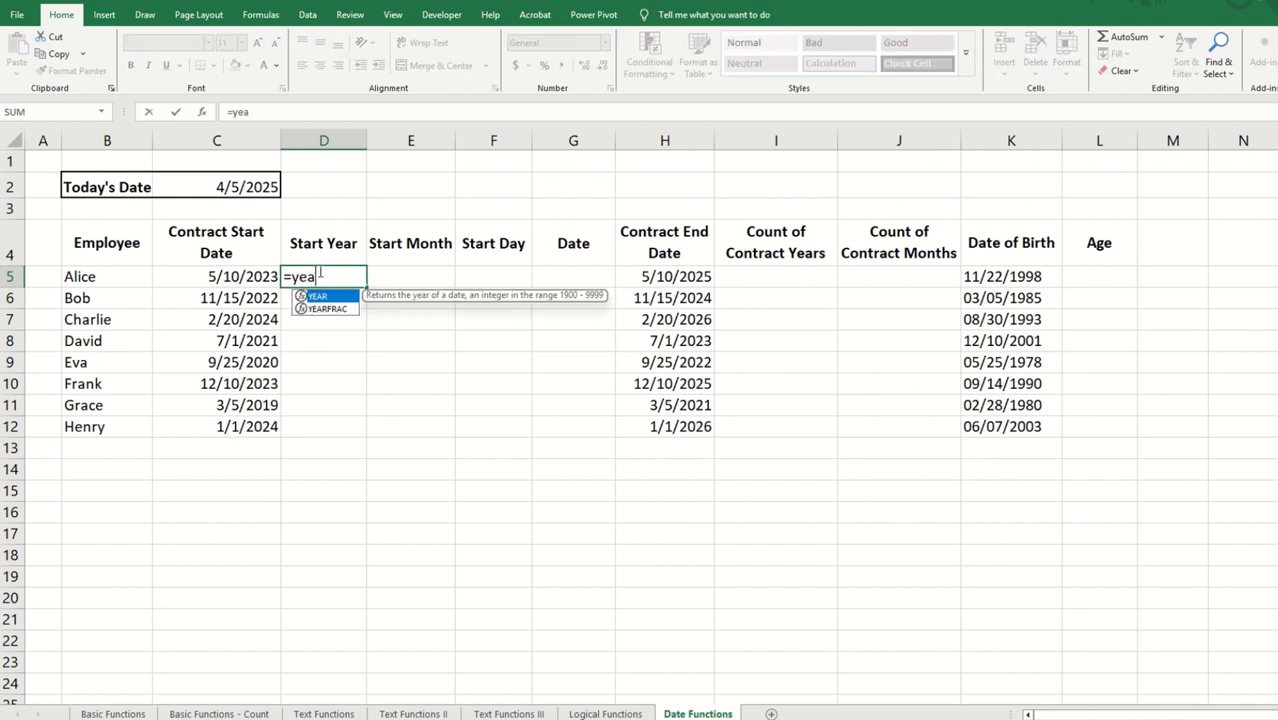
type("r(")
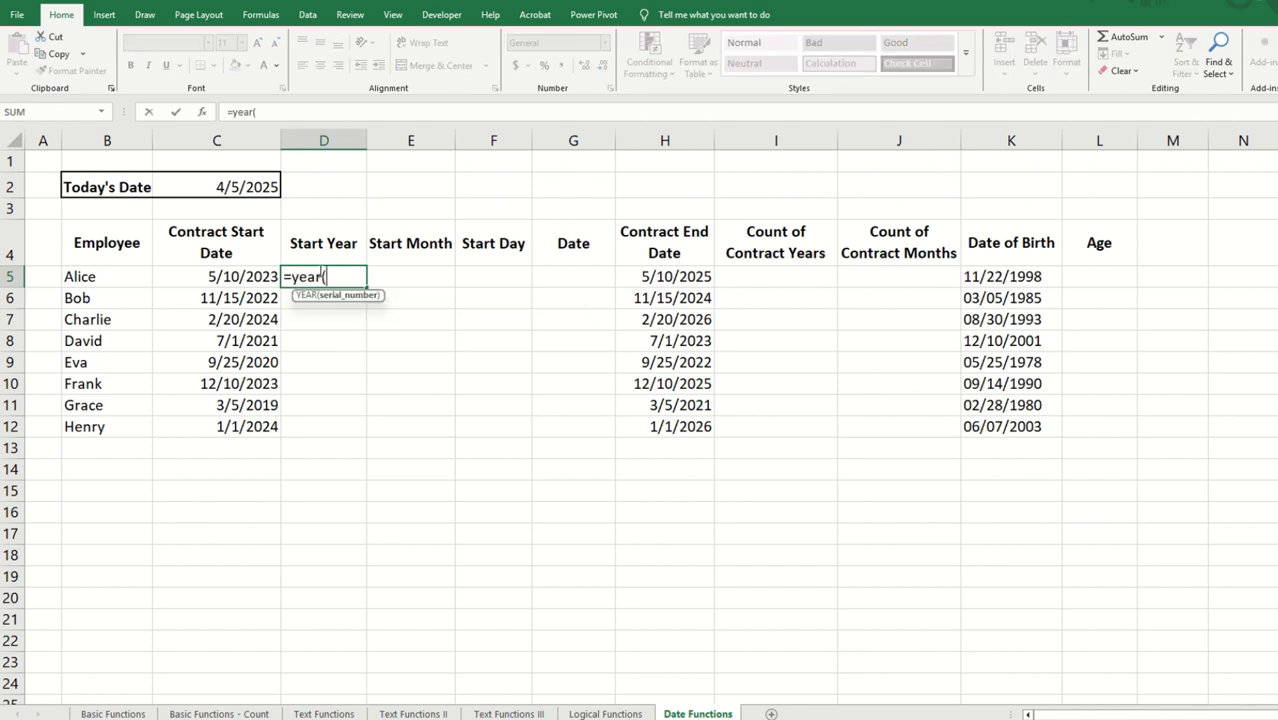
left_click(215, 276)
type(")")
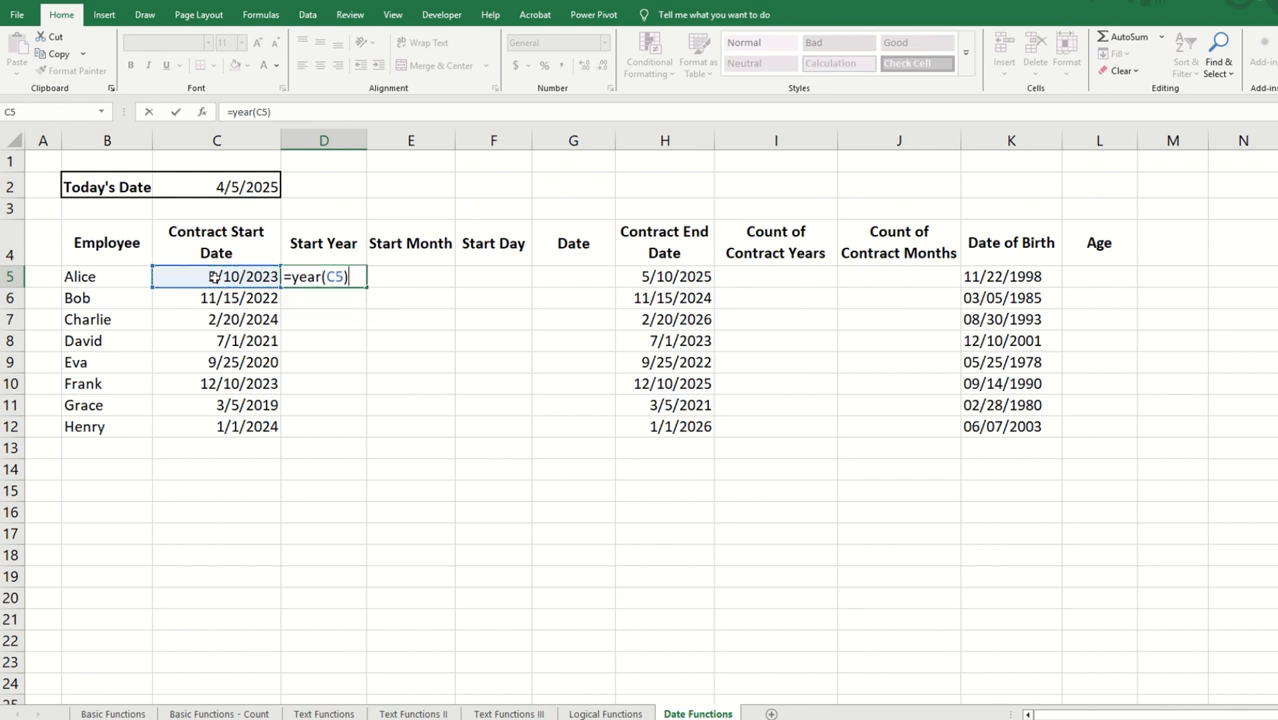
key("Return")
left_click(333, 276)
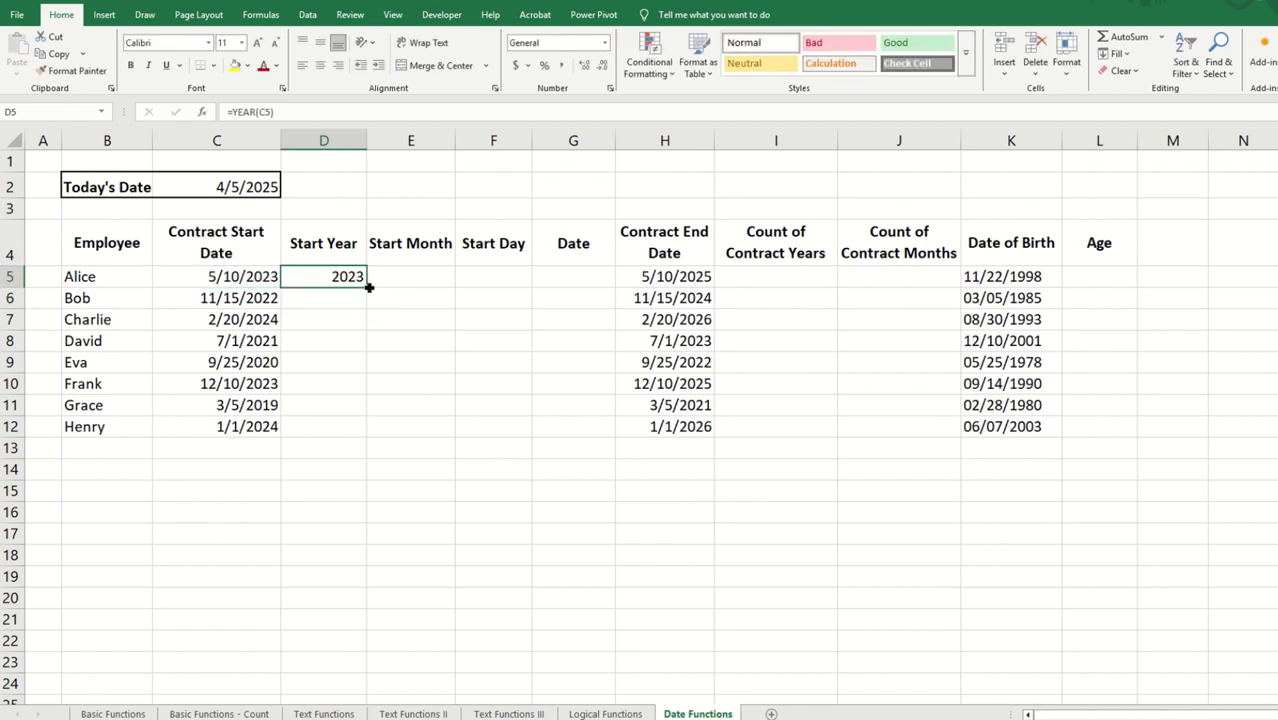
double_click(368, 287)
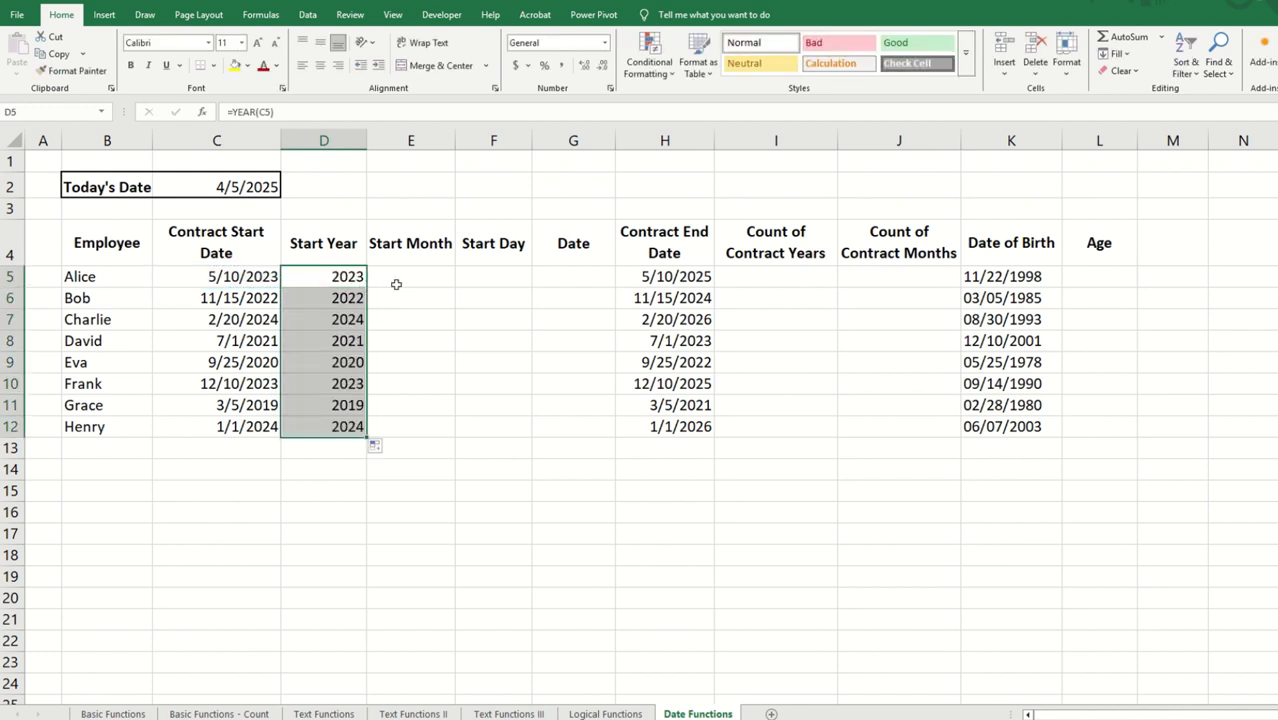
Enter =MONTH(C5) in E5 and fill it down the Start Month column to row 12.
left_click(398, 280)
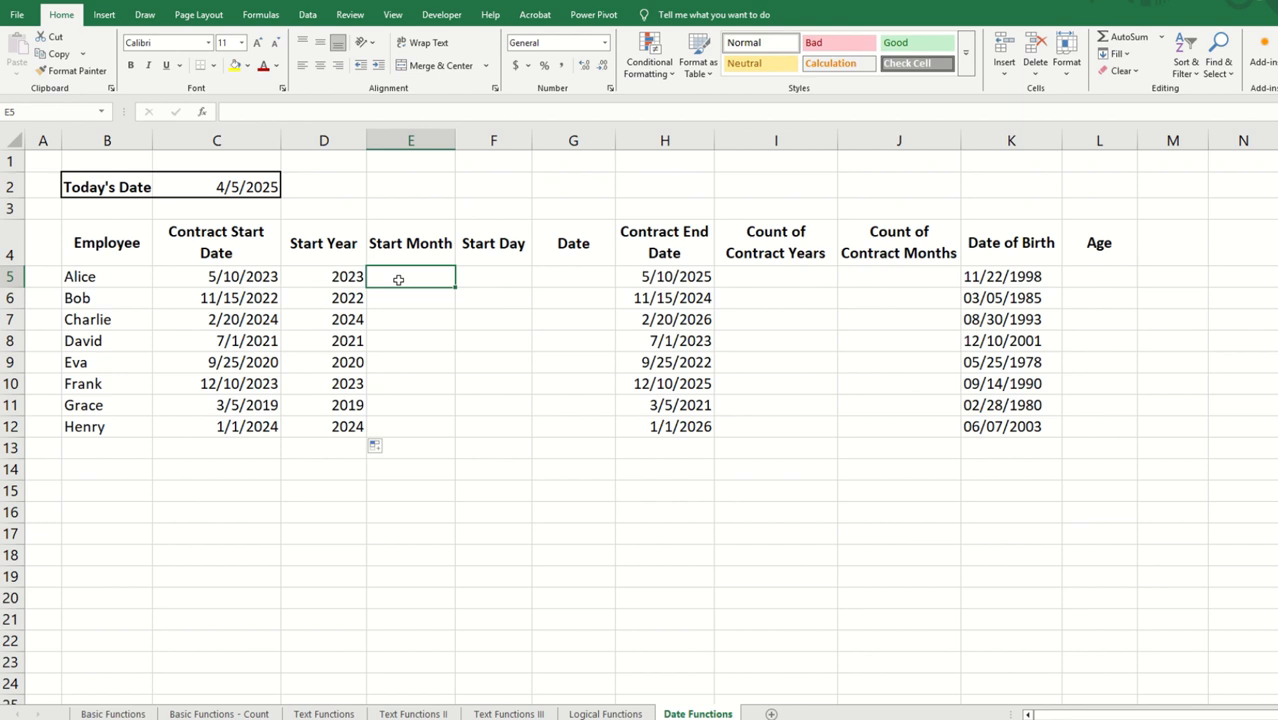
type("=month")
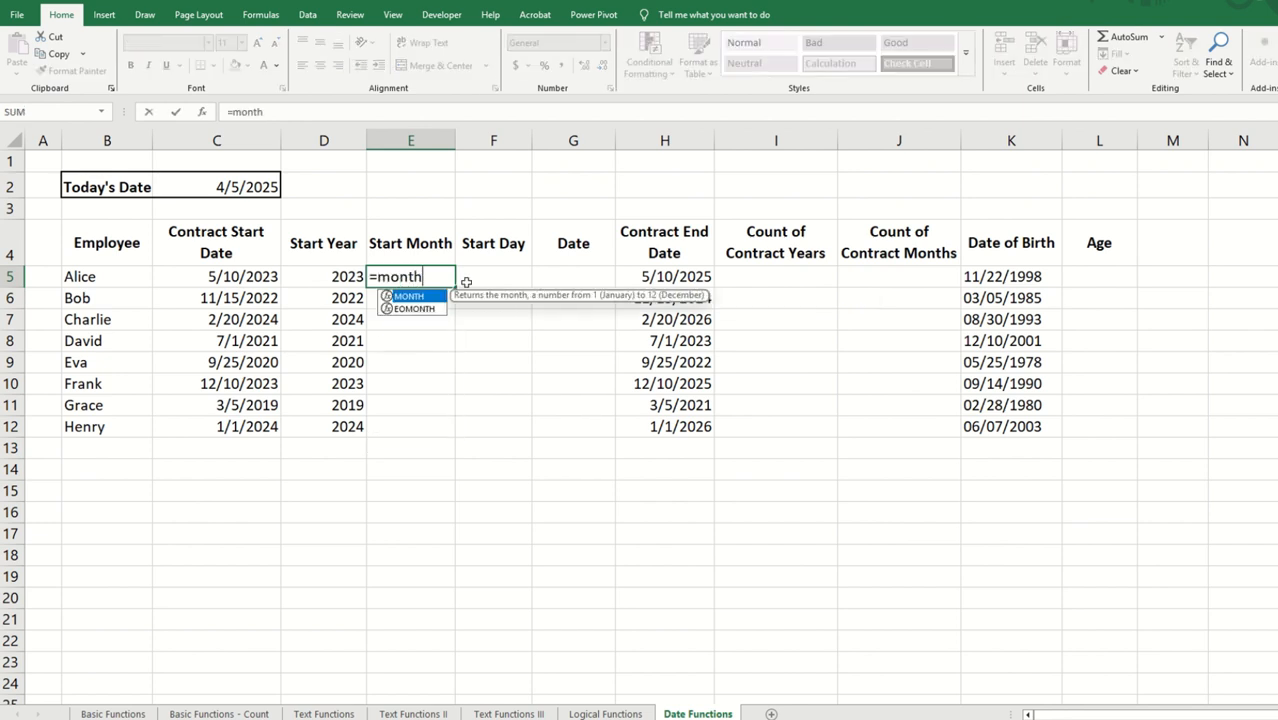
type("(")
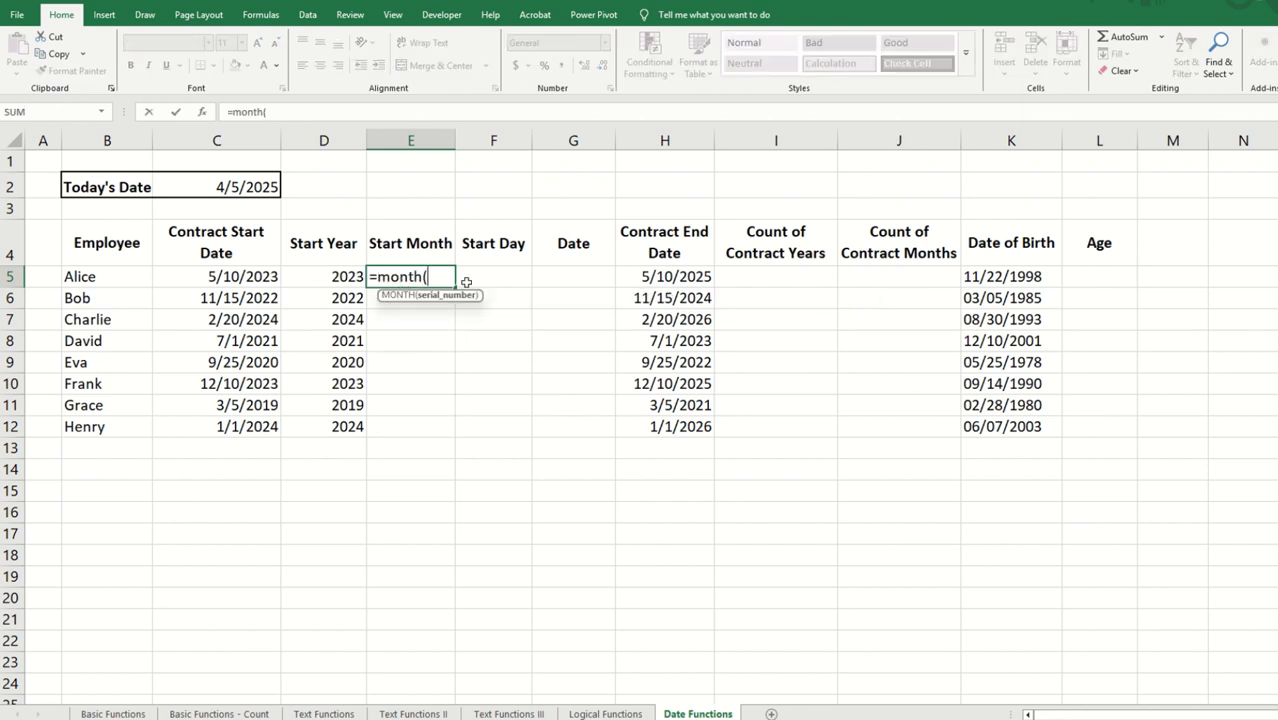
left_click(257, 279)
type(")")
key("Return")
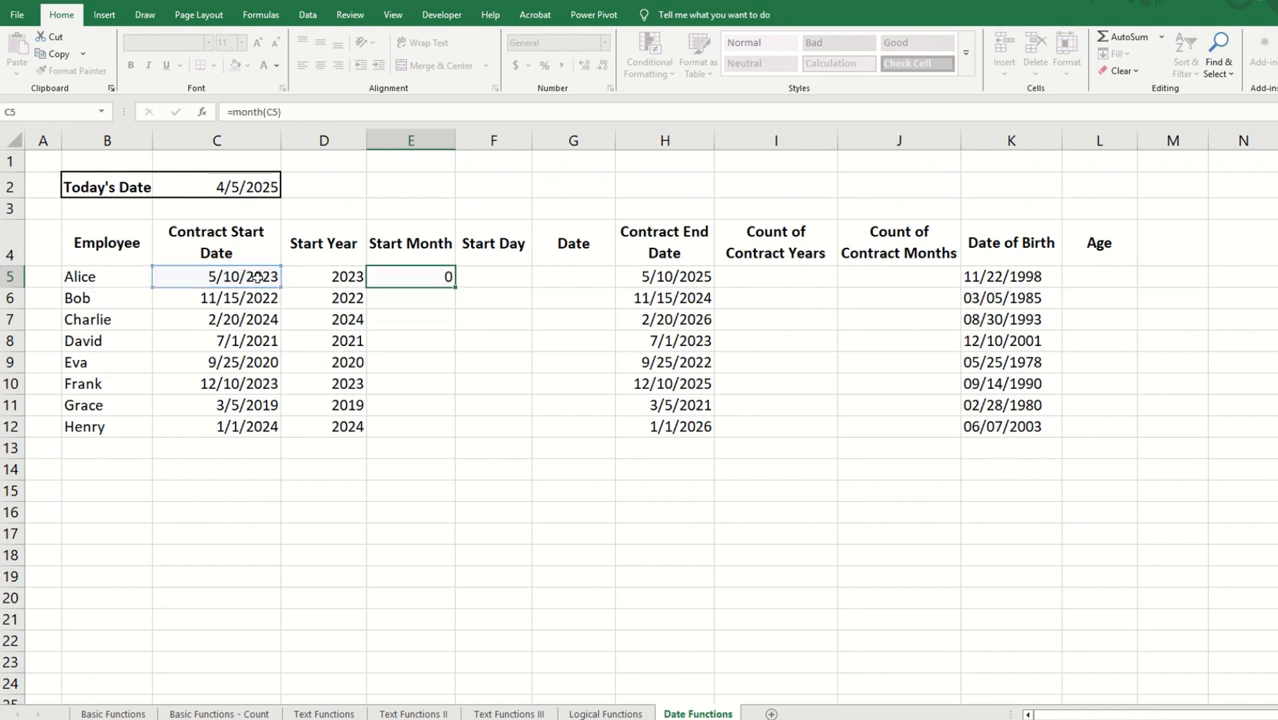
left_click(411, 277)
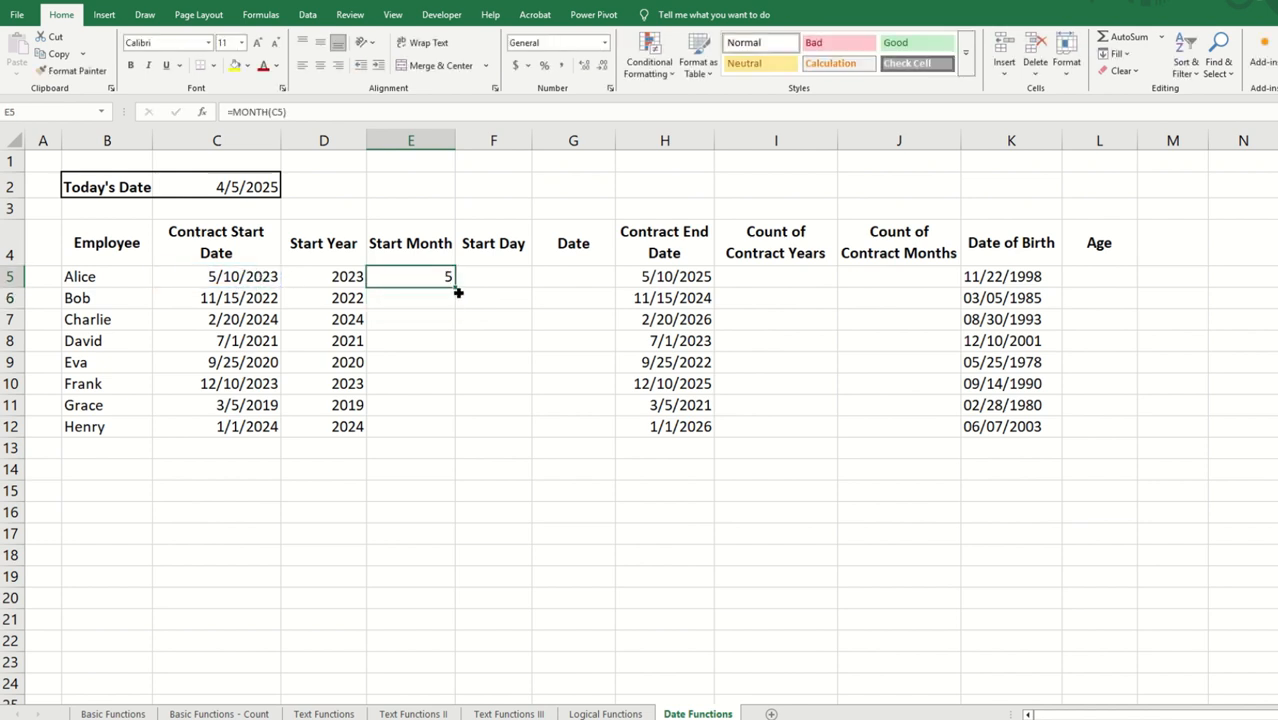
double_click(455, 287)
Enter =DAY(C5) in F5 and fill it down the Start Day column to row 12.
left_click(489, 278)
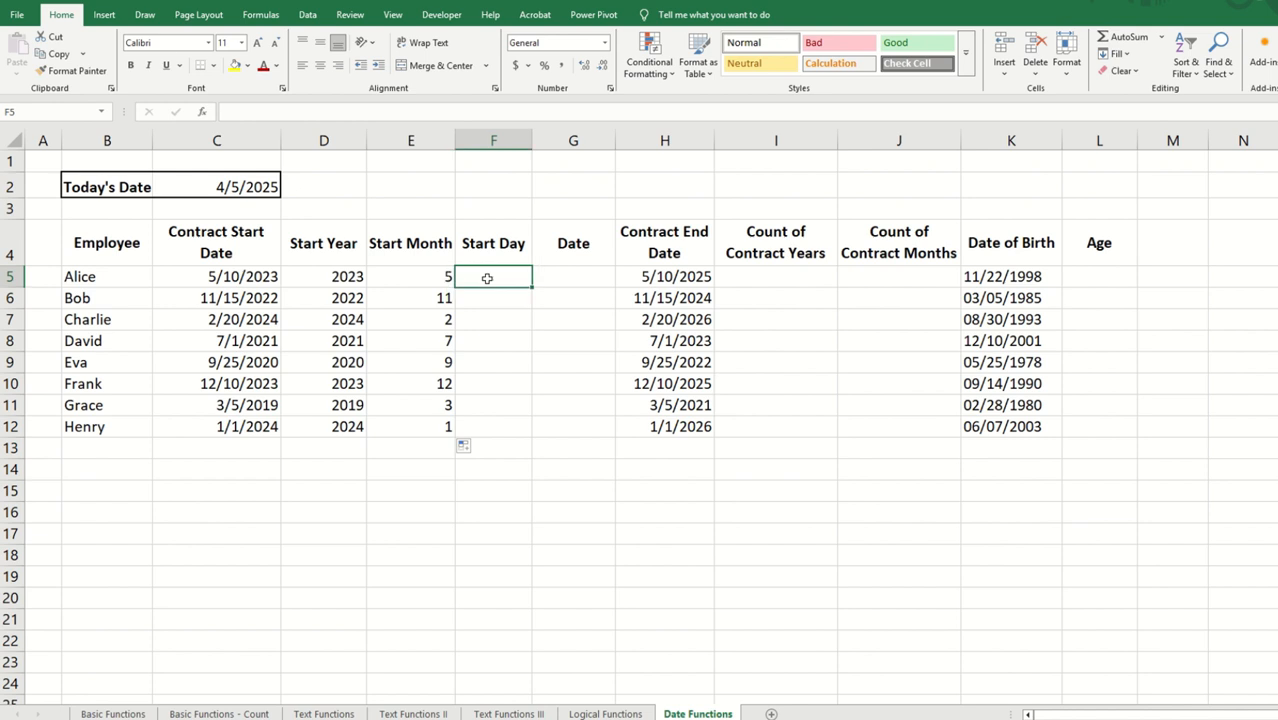
type("=")
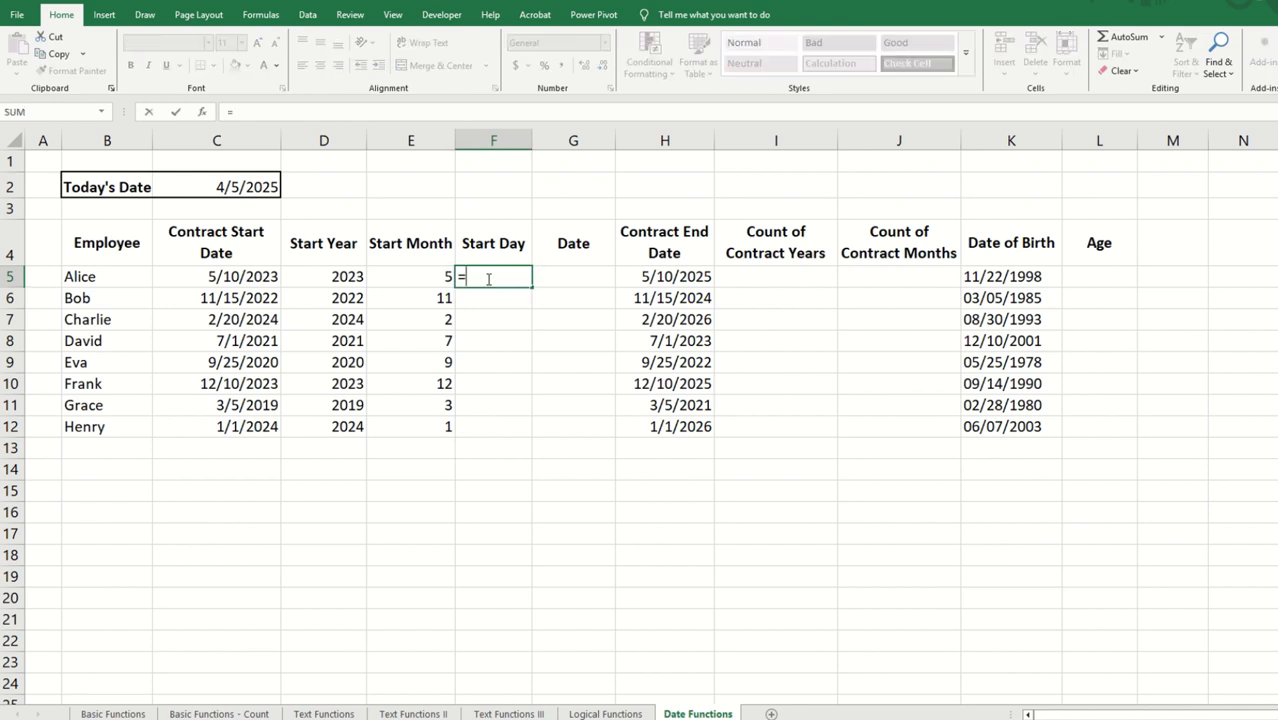
type("day(")
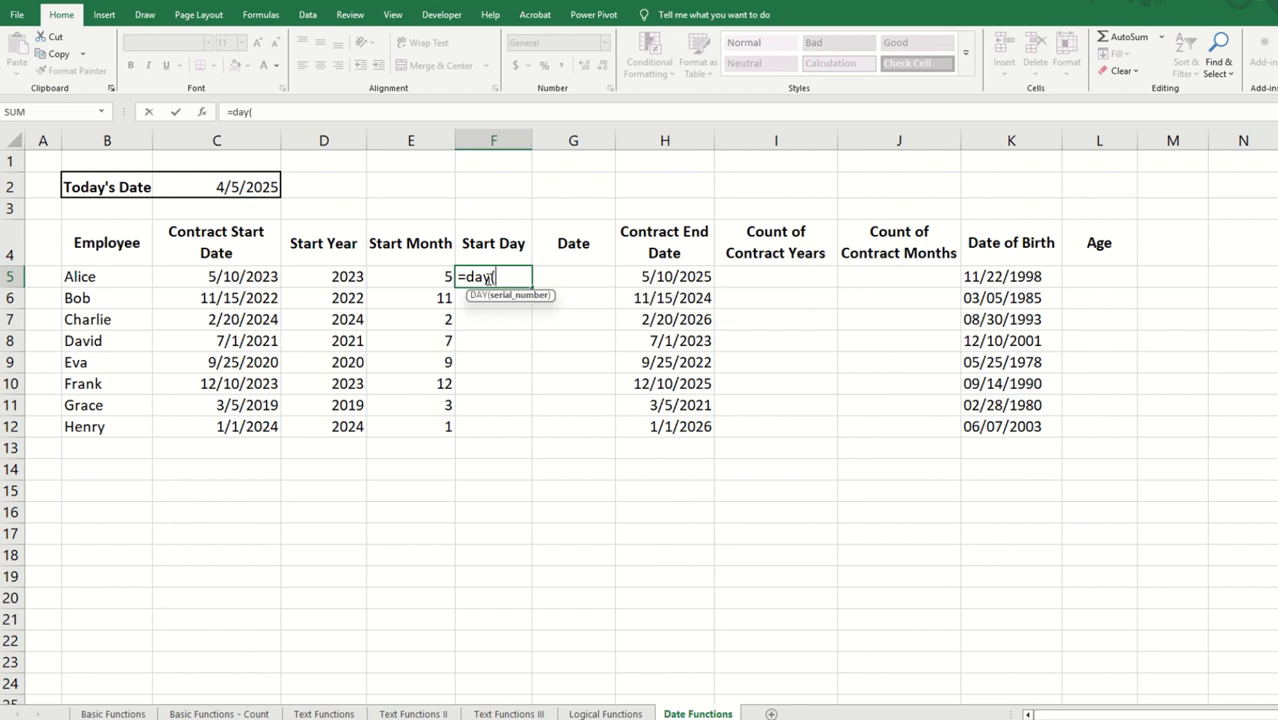
left_click(229, 277)
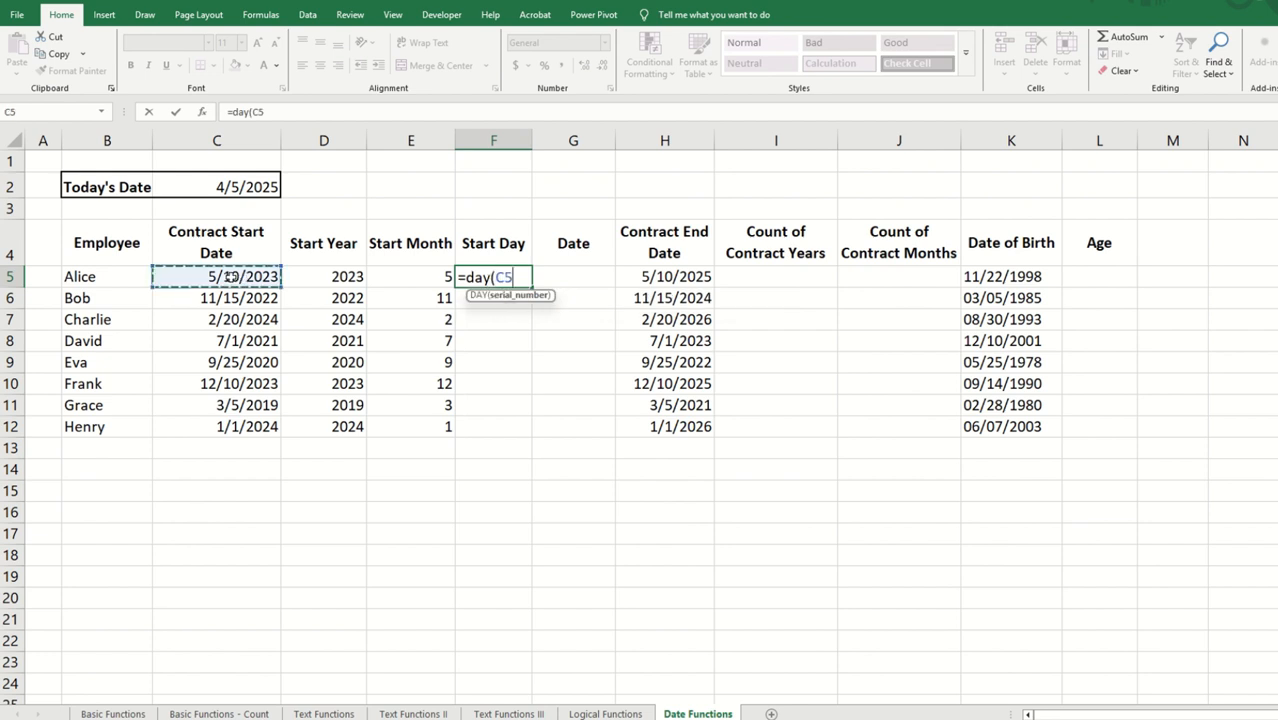
type(")")
key("Return")
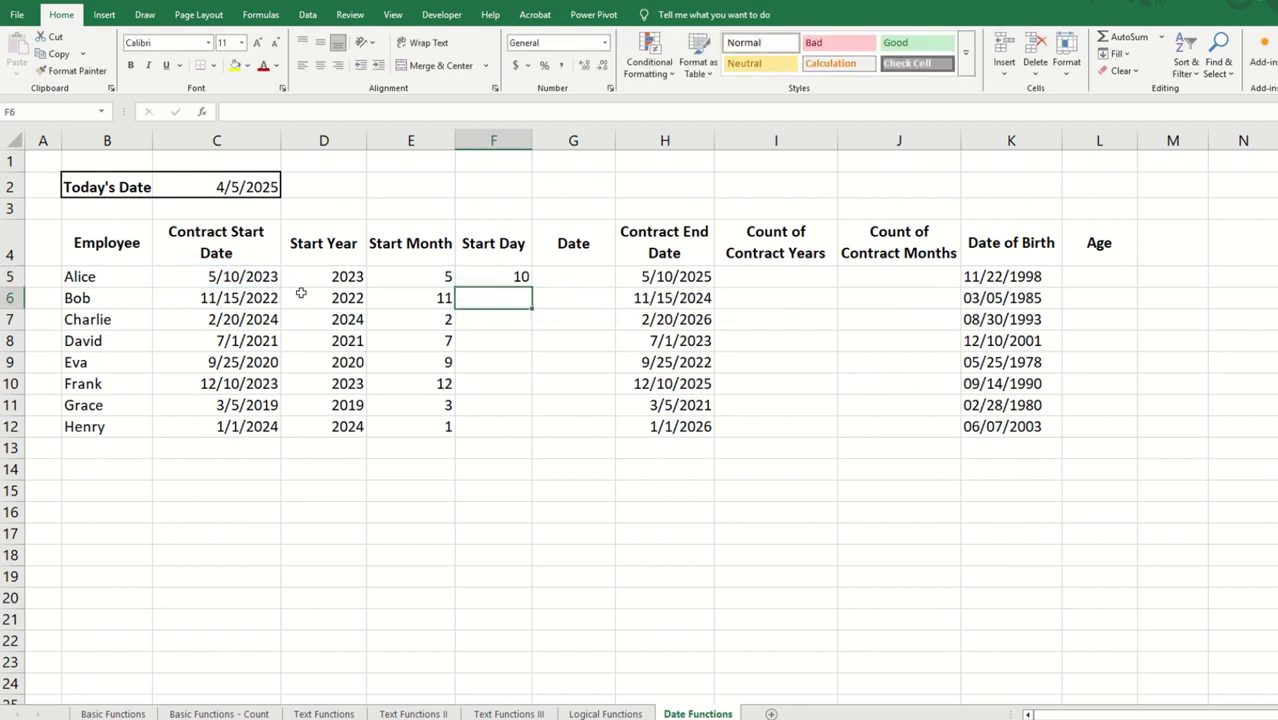
left_click(505, 279)
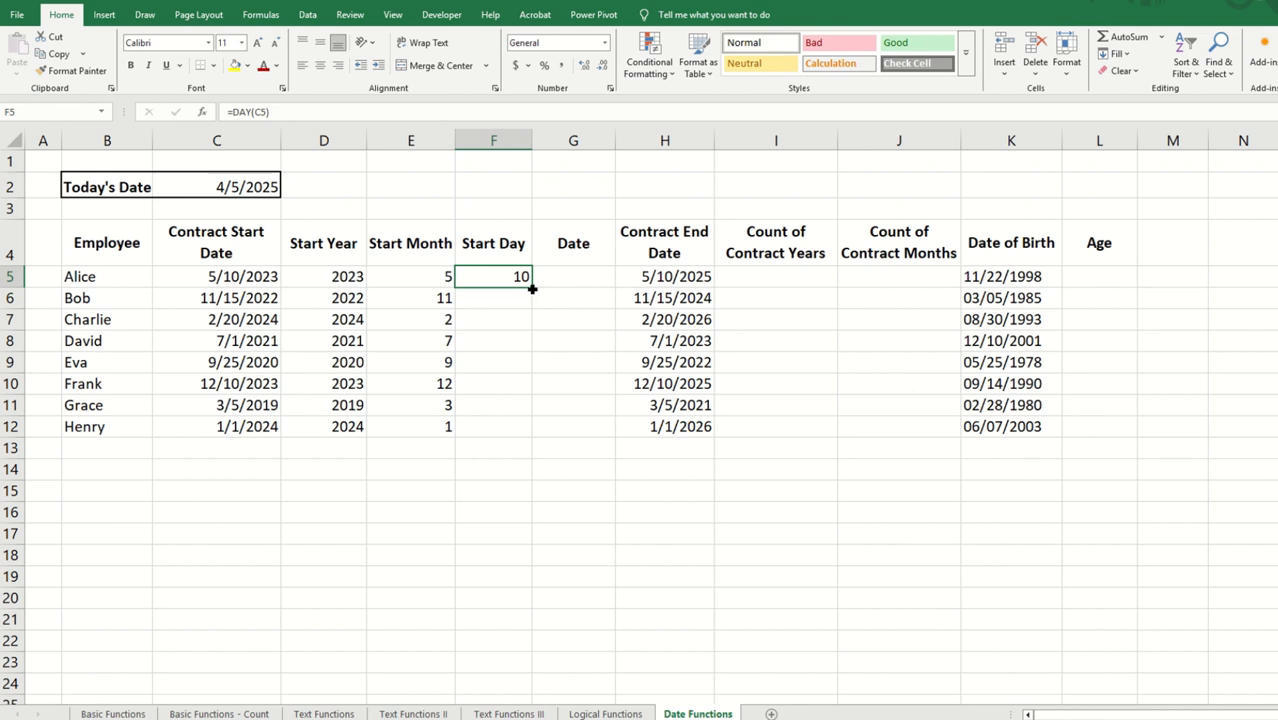
double_click(535, 288)
Enter =DATE(D5,E5,F5) in G5 to rebuild the date from the start year, month and day.
left_click(575, 279)
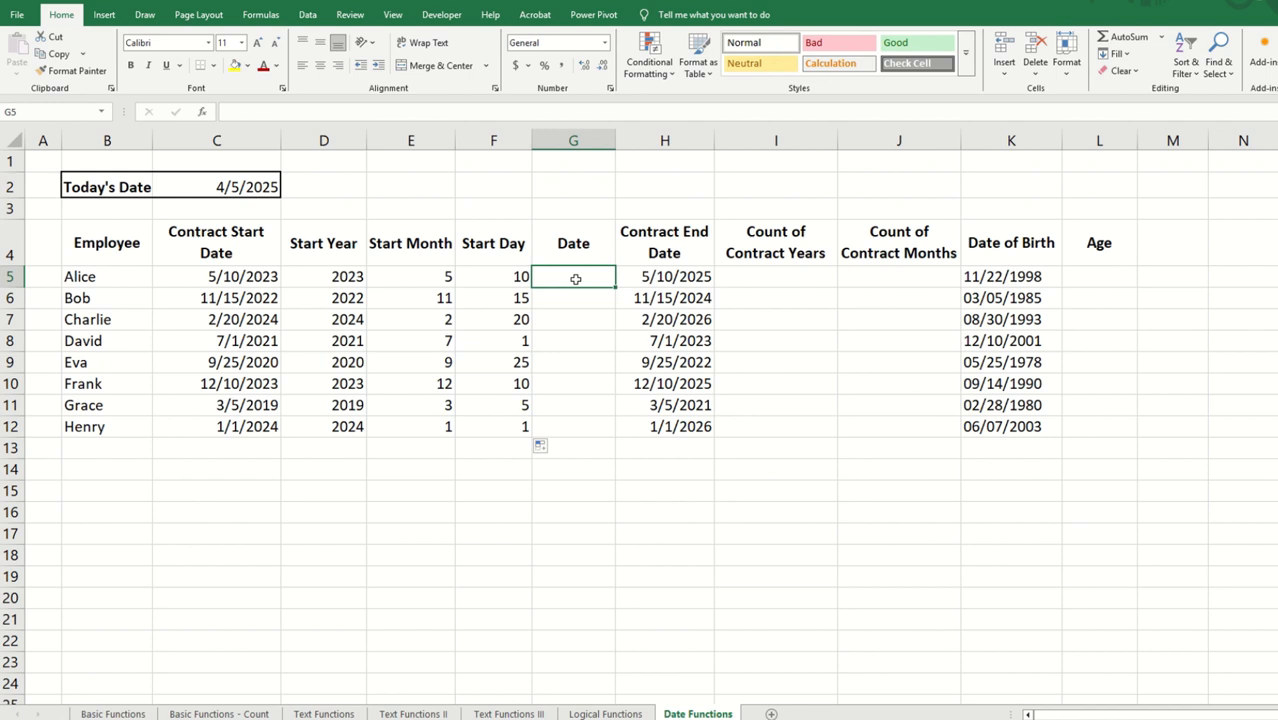
double_click(575, 279)
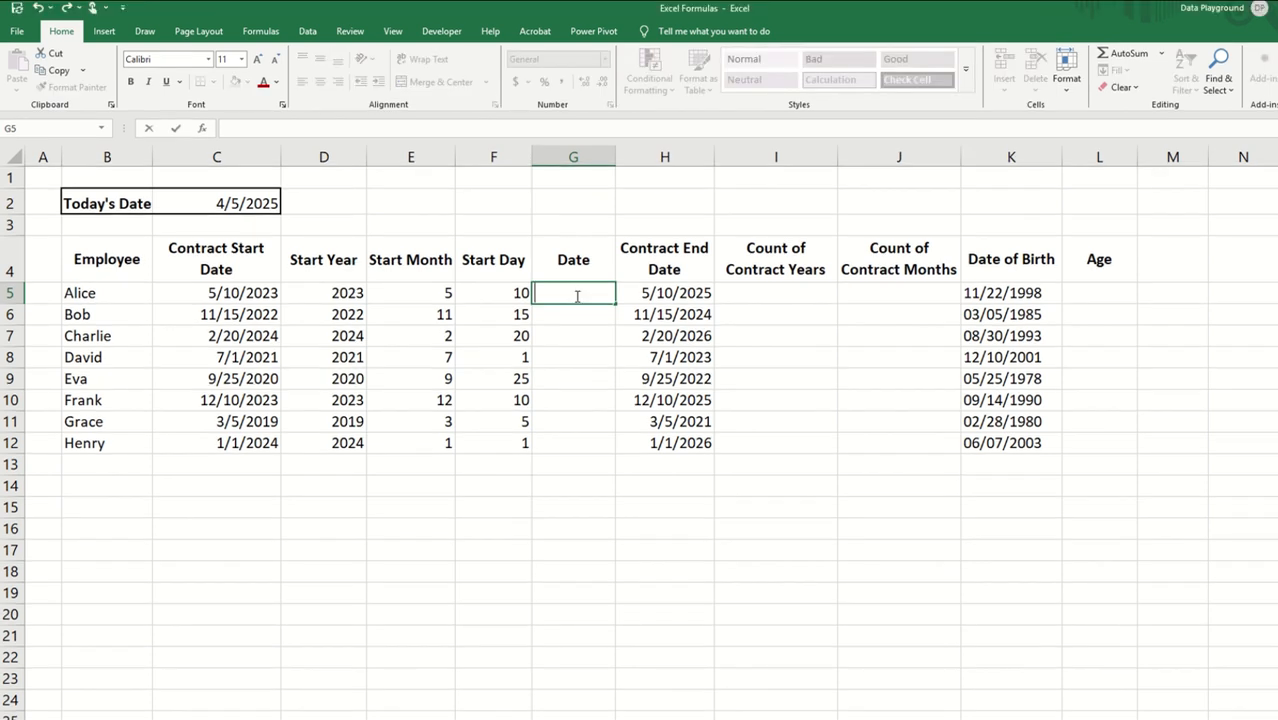
type("=date")
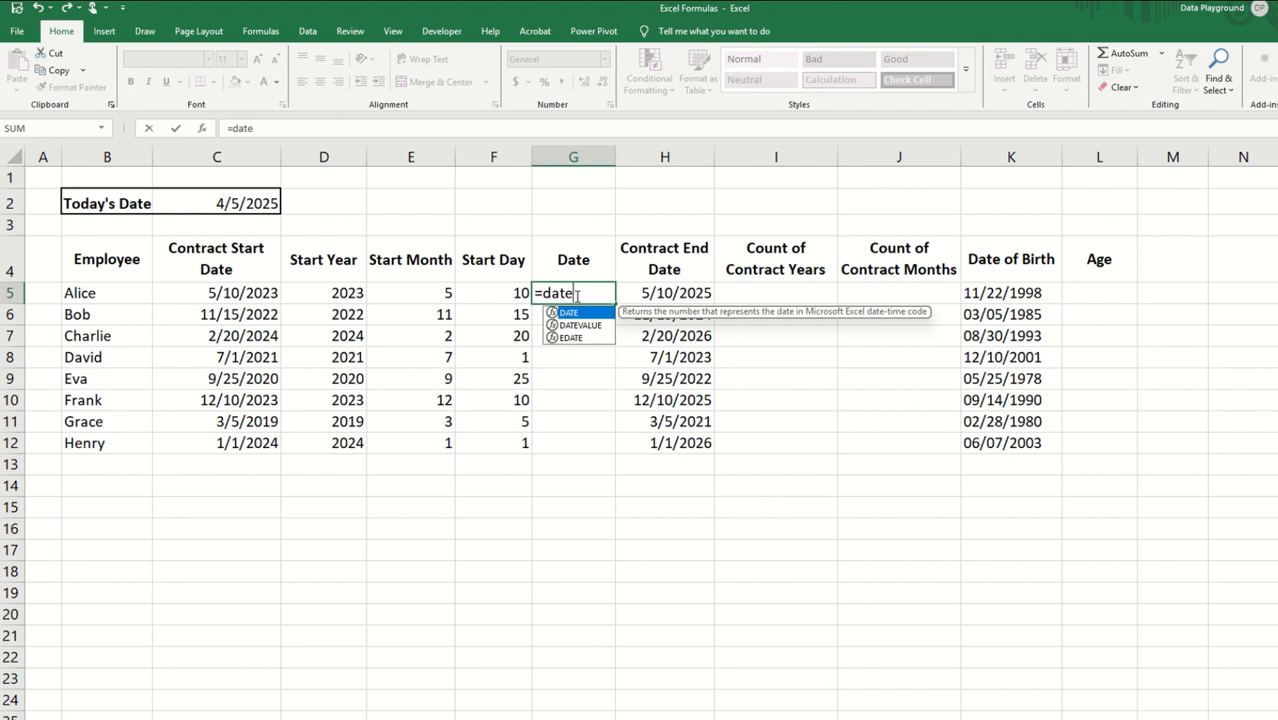
type("(")
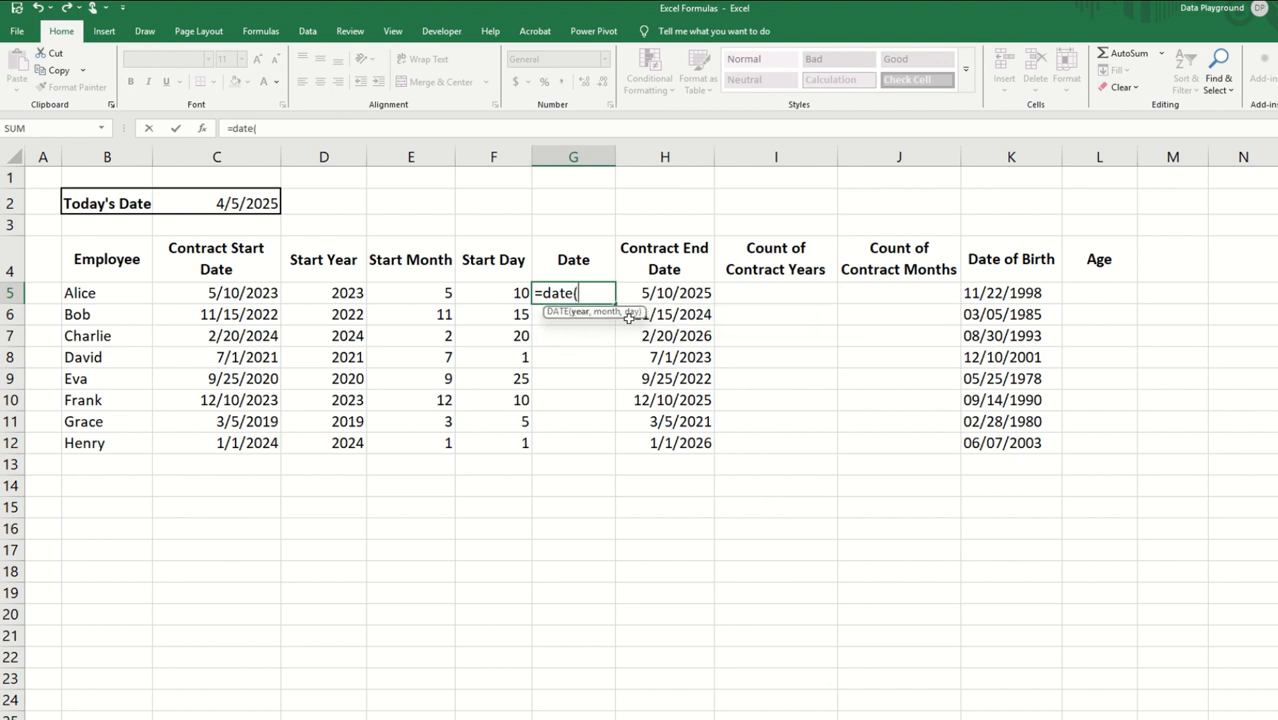
left_click(342, 291)
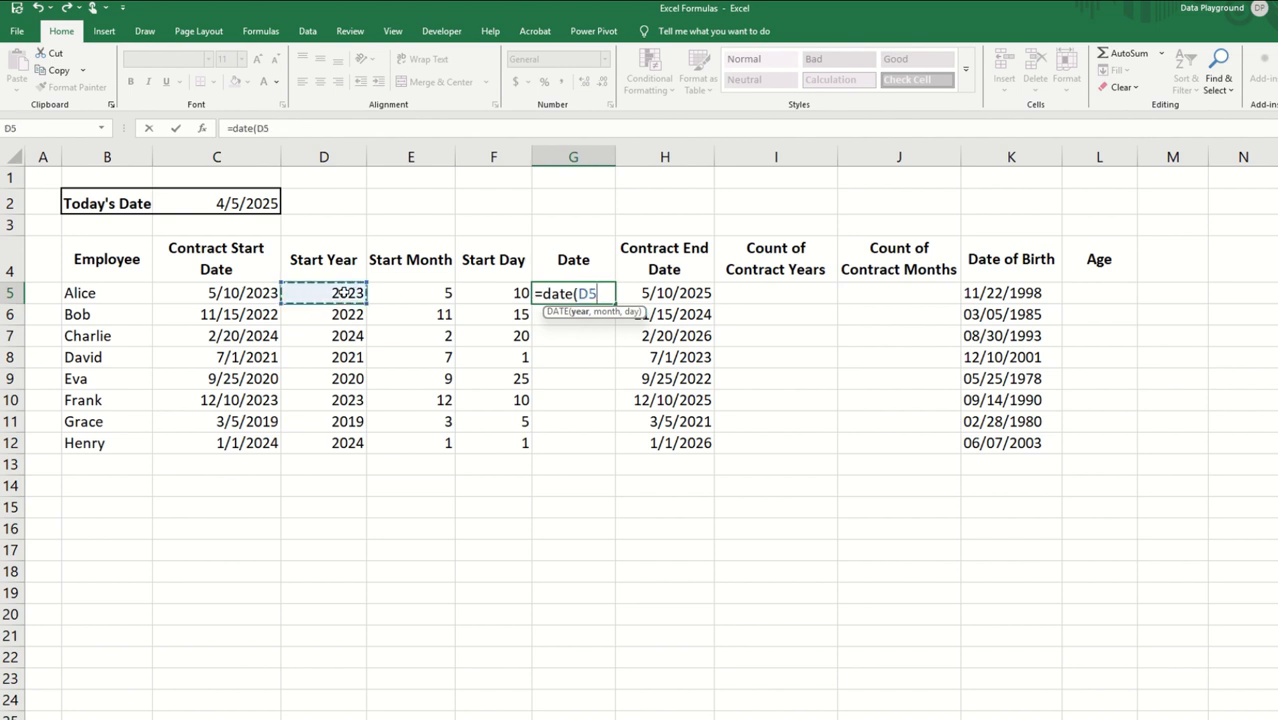
type(",")
left_click(411, 293)
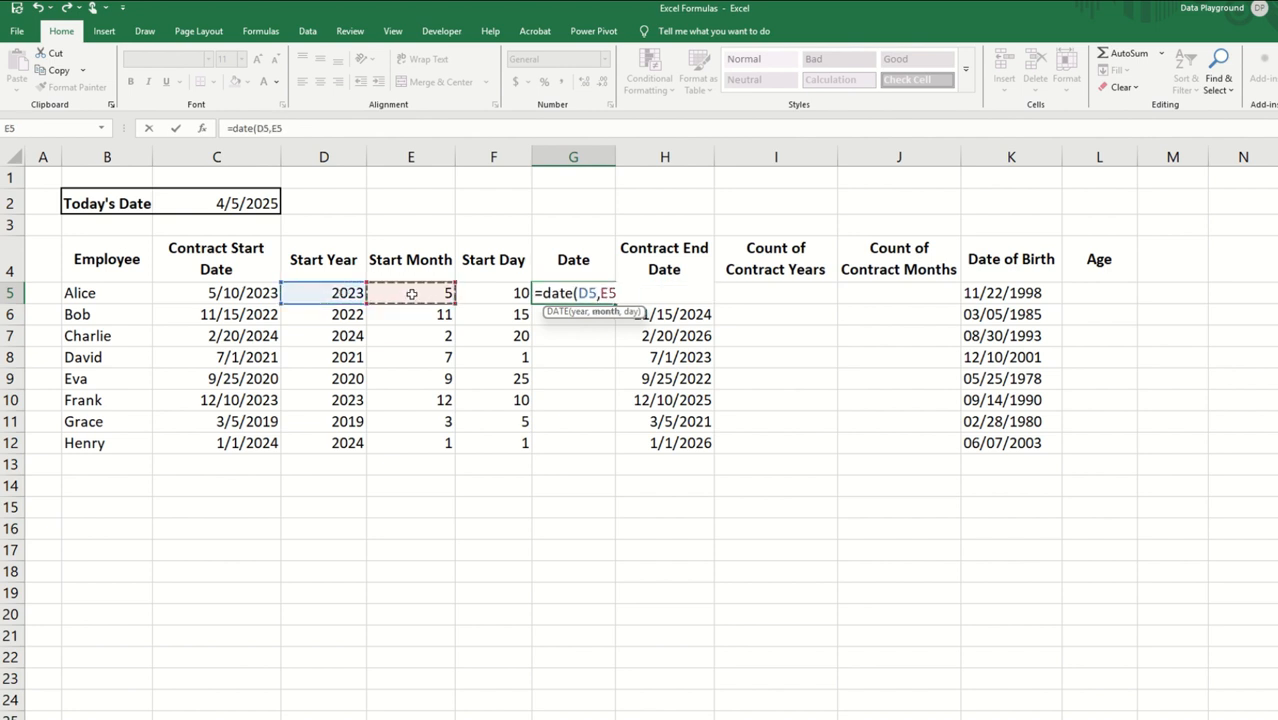
type(",")
left_click(478, 293)
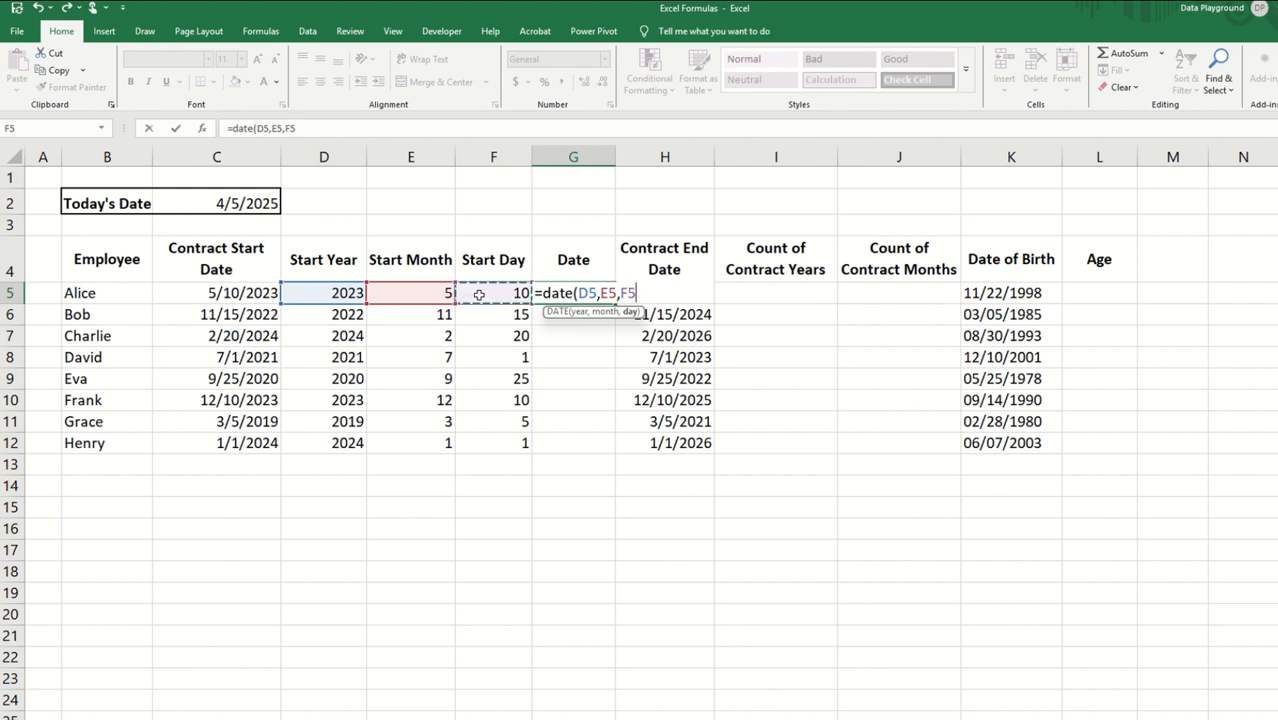
type(")")
key("Return")
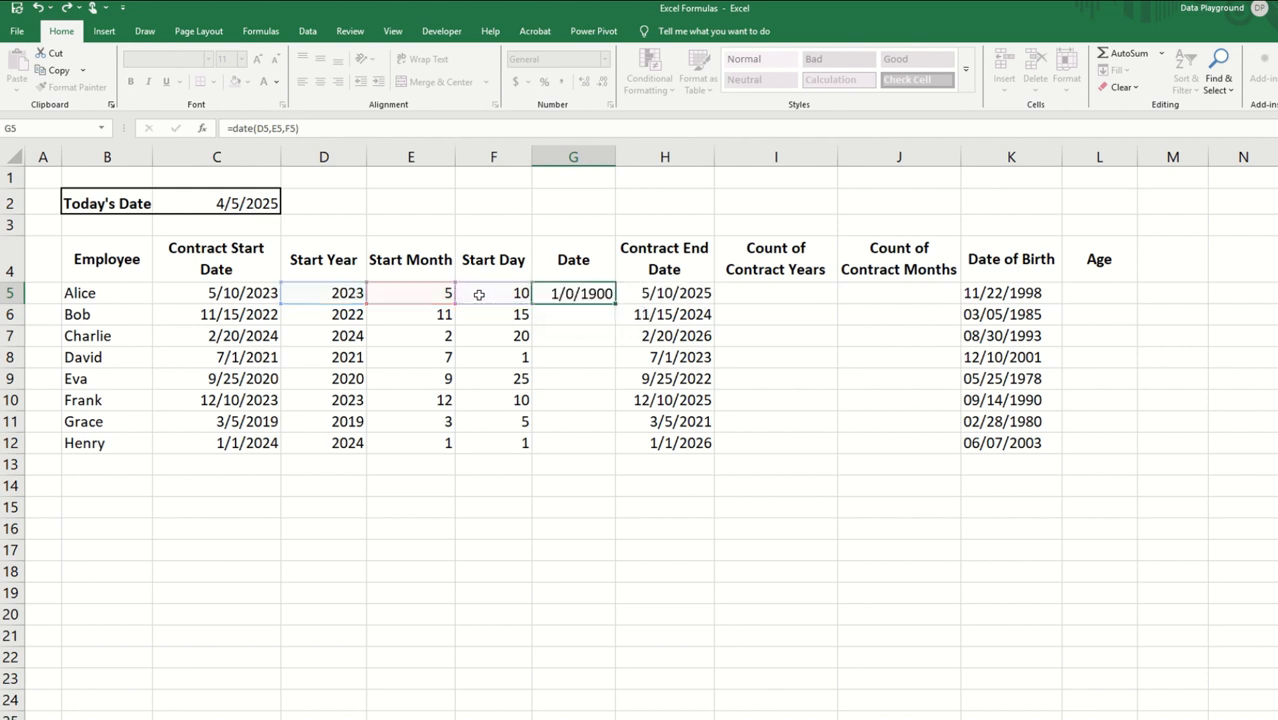
Fill the G5 formula down the Date column to row 12 and widen column G slightly.
left_click(572, 292)
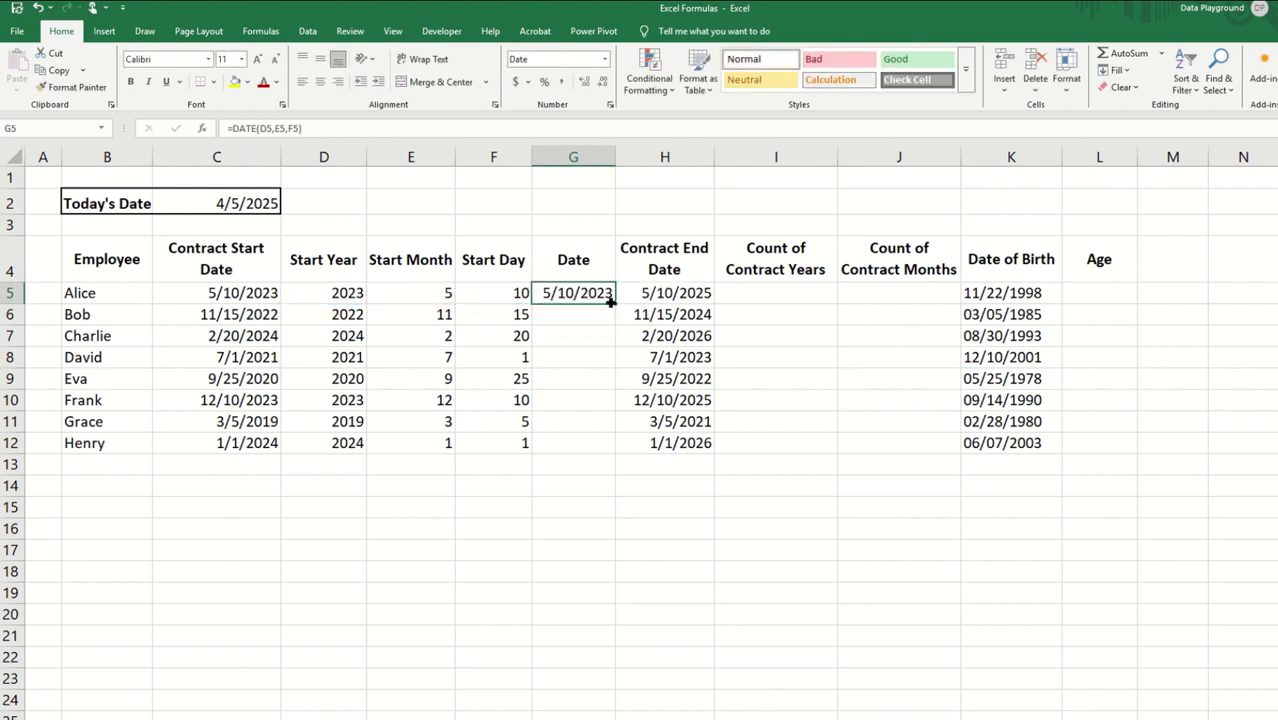
left_click_drag(612, 301, 620, 455)
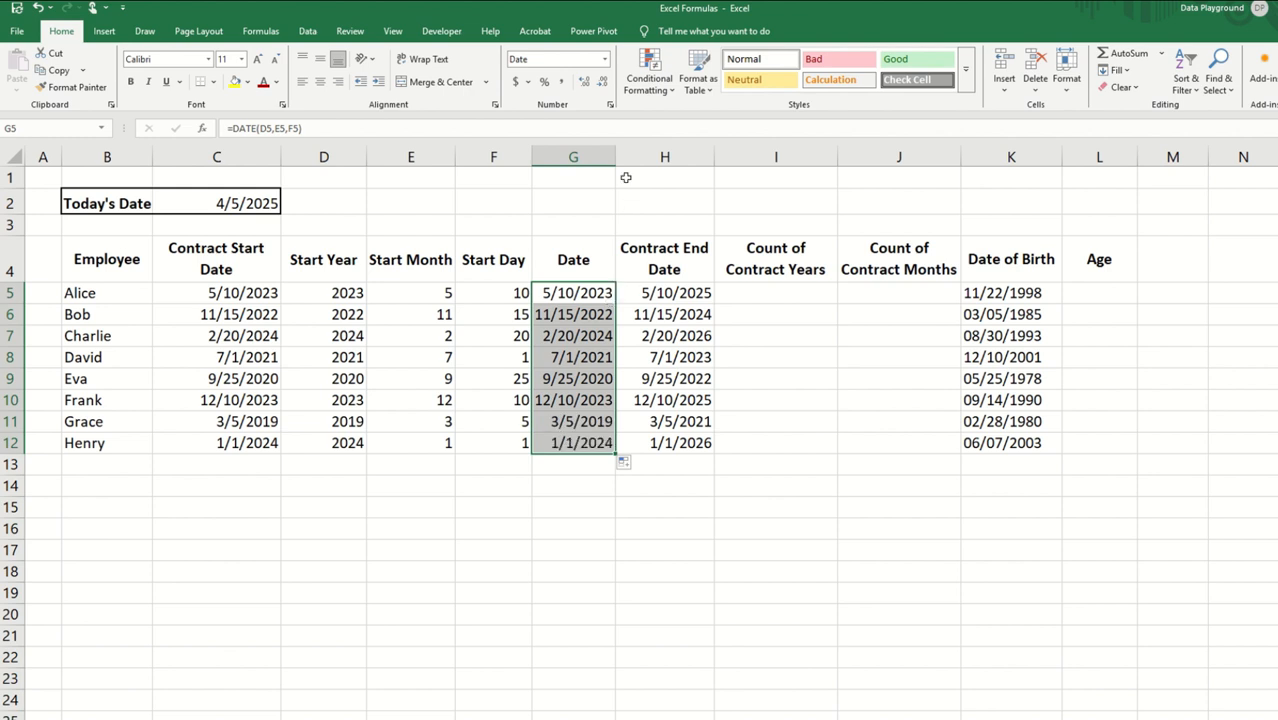
left_click_drag(616, 160, 632, 161)
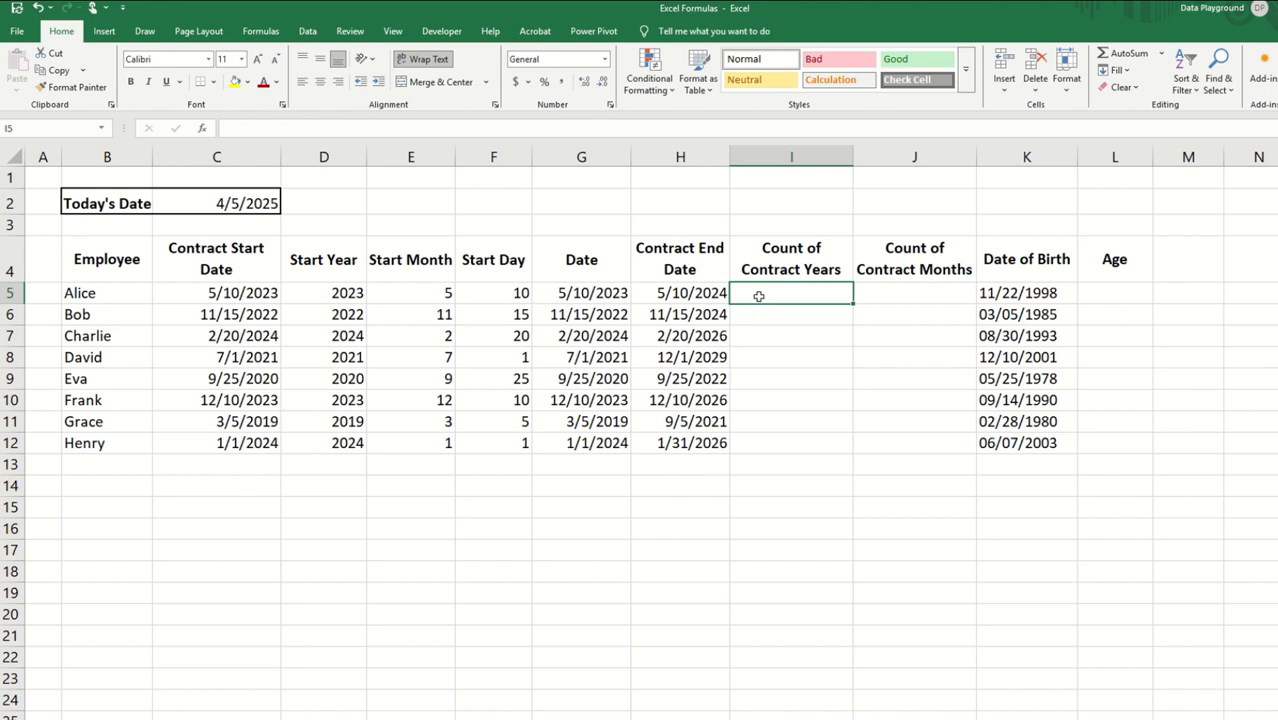
Enter =DATEDIF(C5,H5,"Y") in I5 and fill it down the Count of Contract Years column to row 12.
type("=datef")
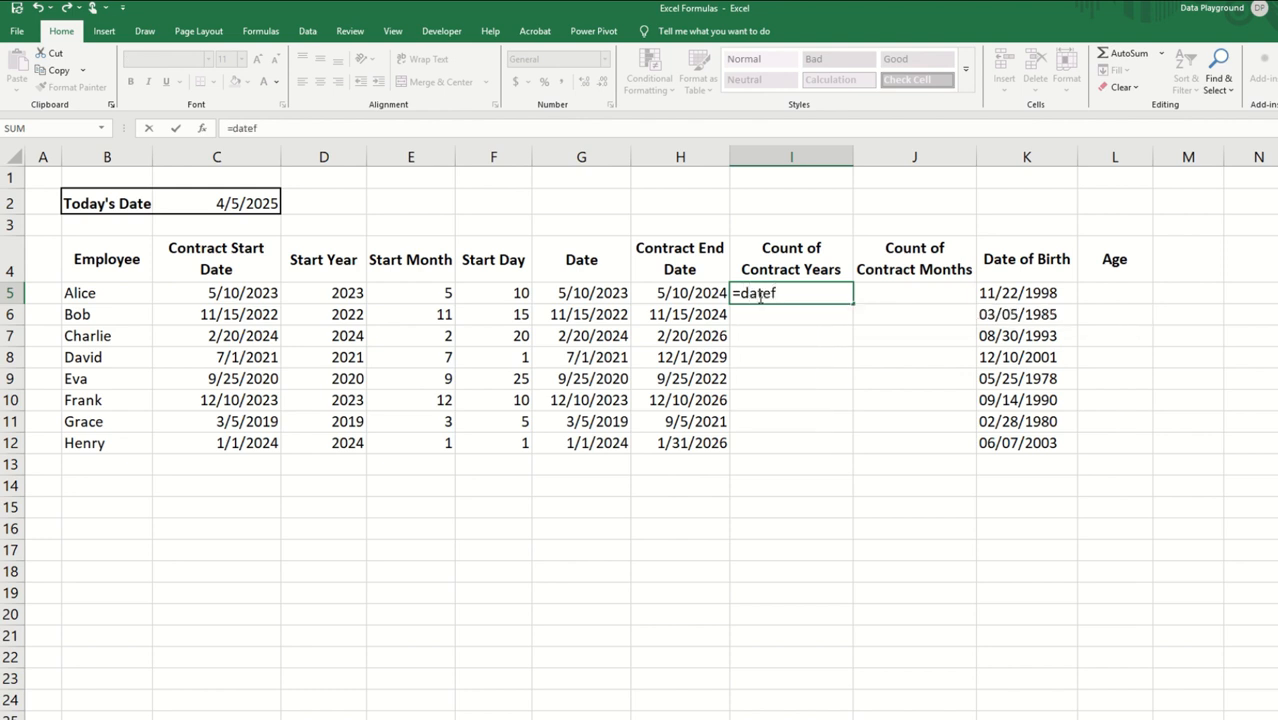
key("BackSpace")
type("dif")
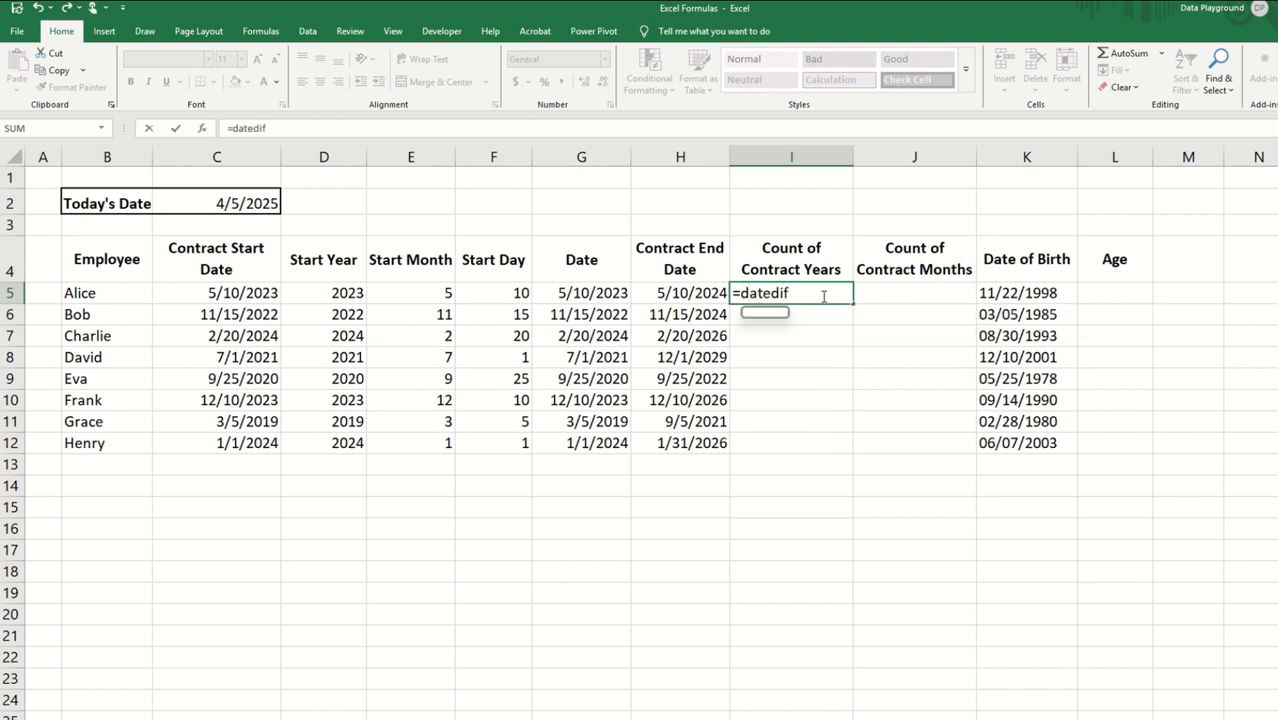
type("(")
left_click(214, 294)
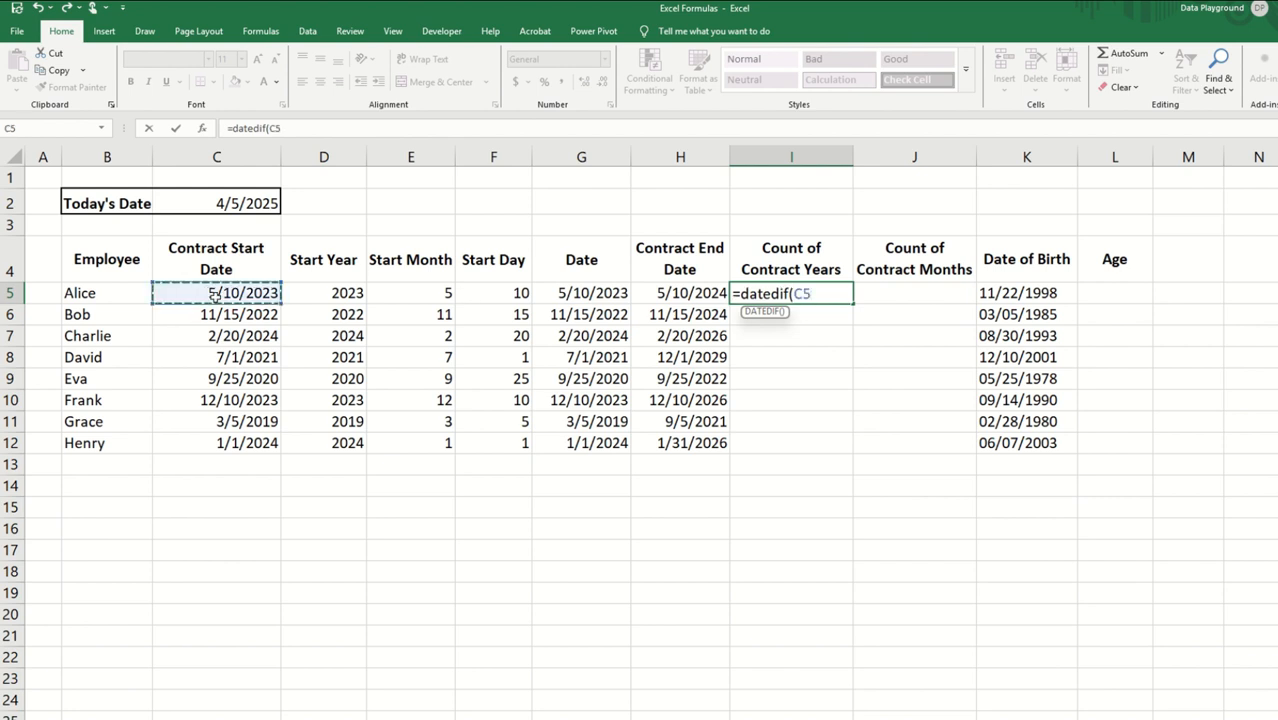
type(",")
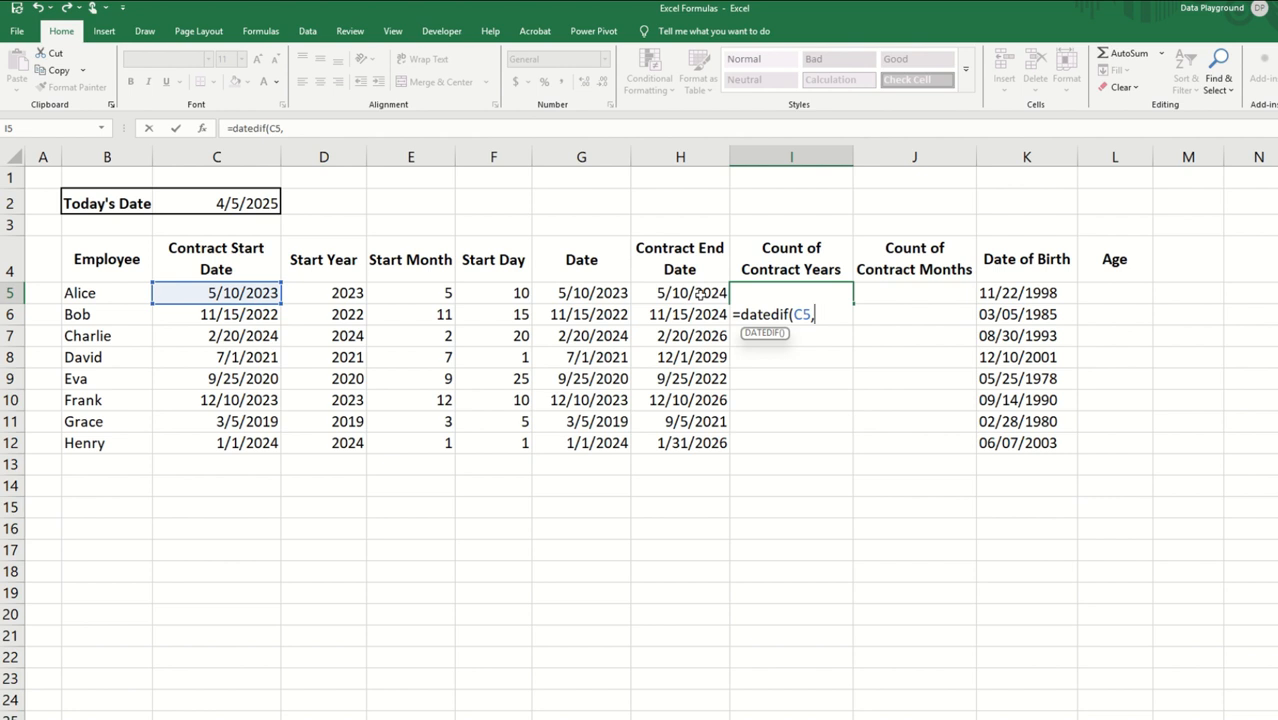
left_click(701, 292)
type(",")
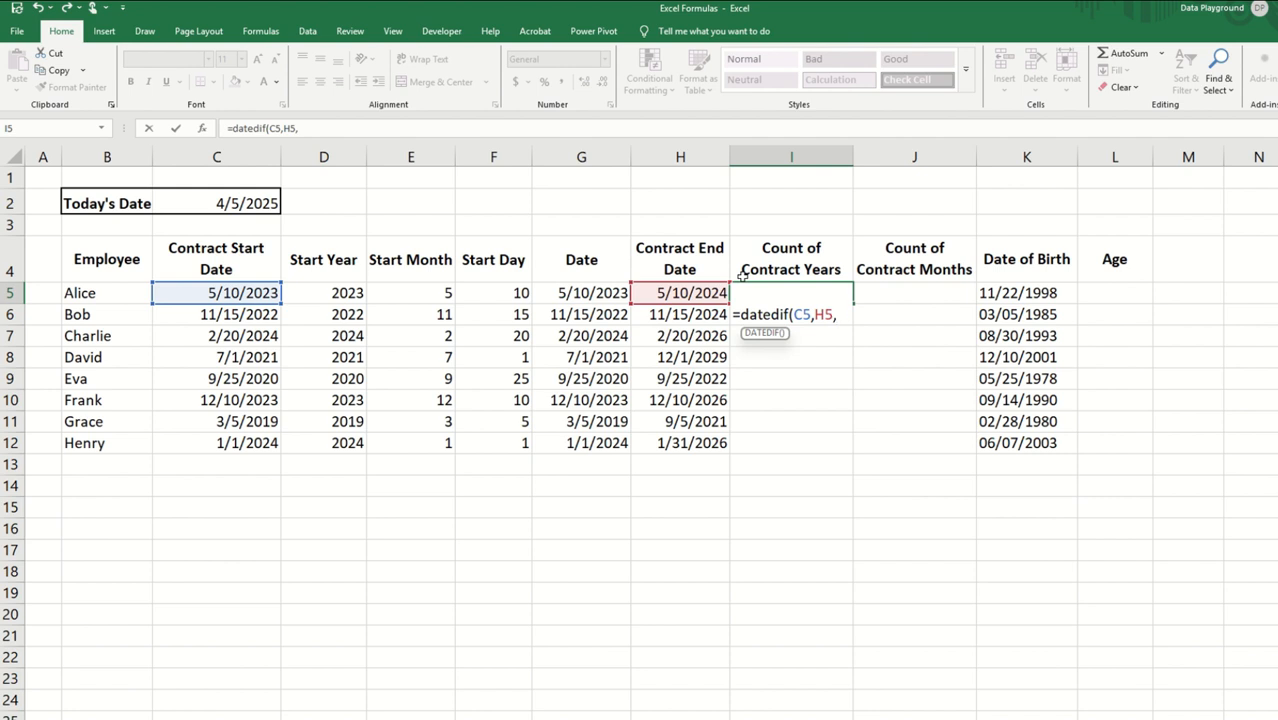
type("\"Y\"")
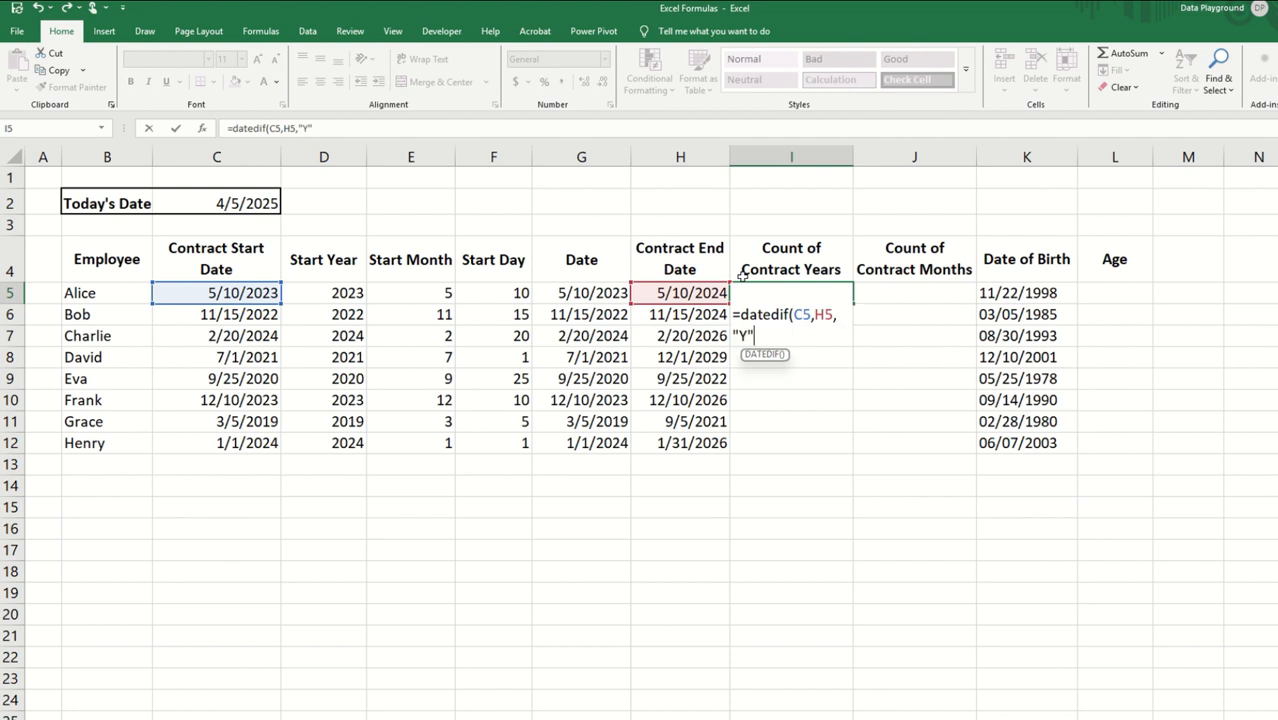
type(")")
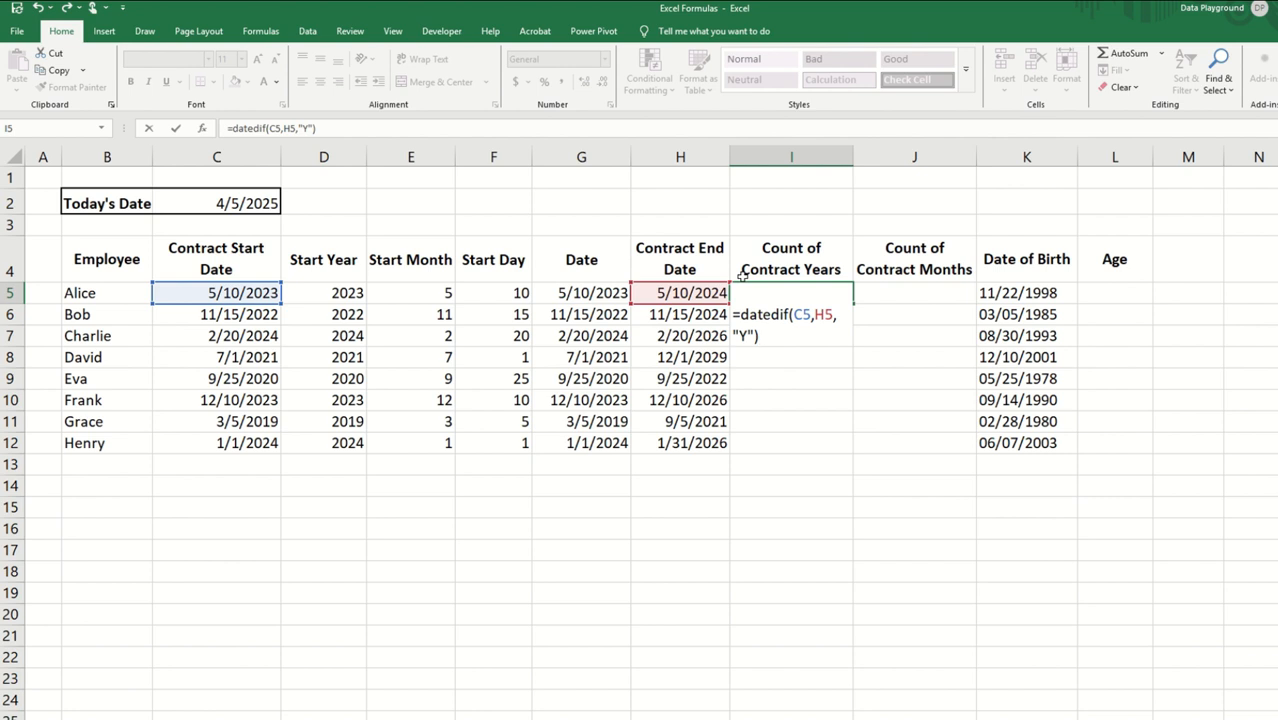
key("Return")
left_click(816, 292)
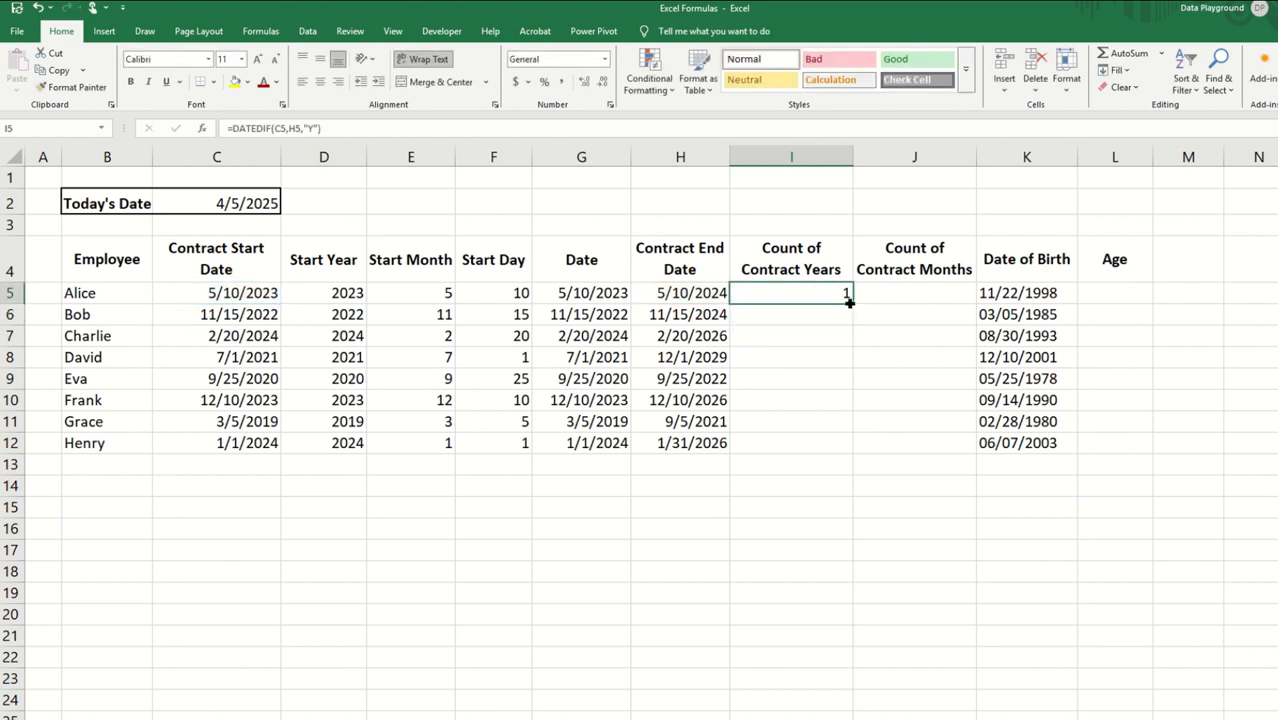
double_click(849, 302)
Enter =DATEDIF(C5,H5,"M") in J5 and fill it down the Count of Contract Months column to row 12.
left_click(890, 291)
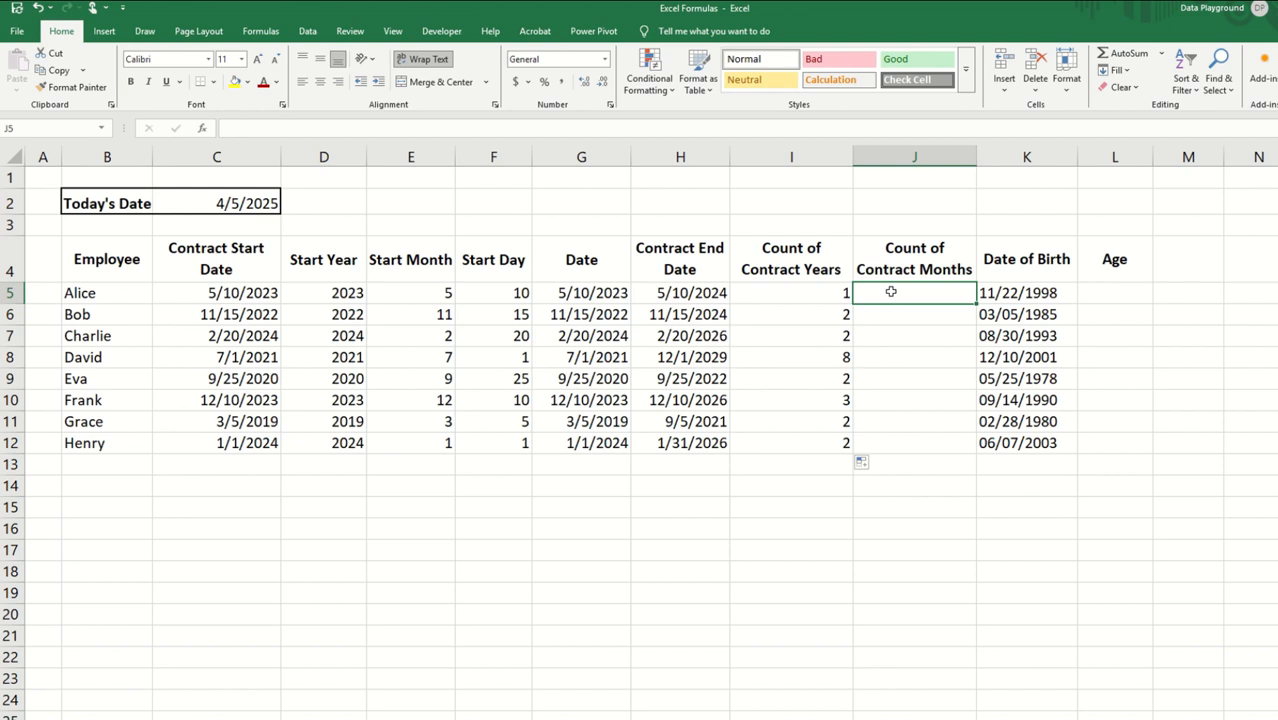
type("=dat")
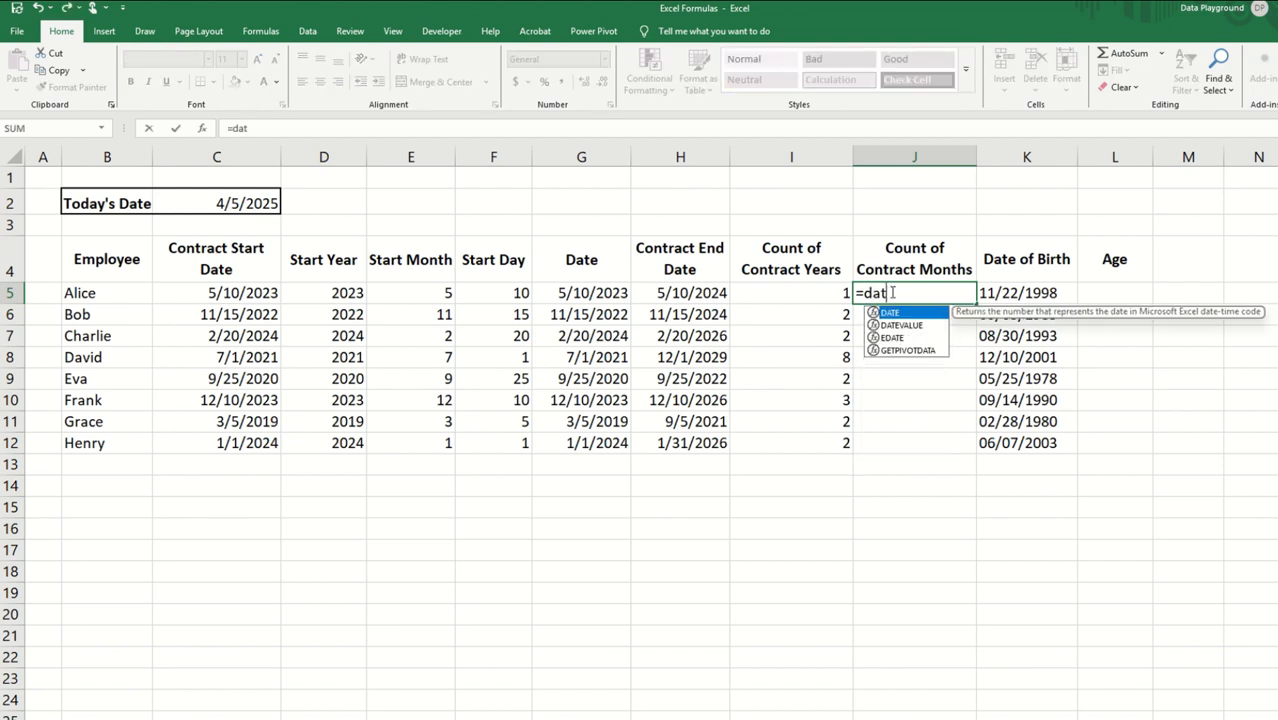
type("edif(")
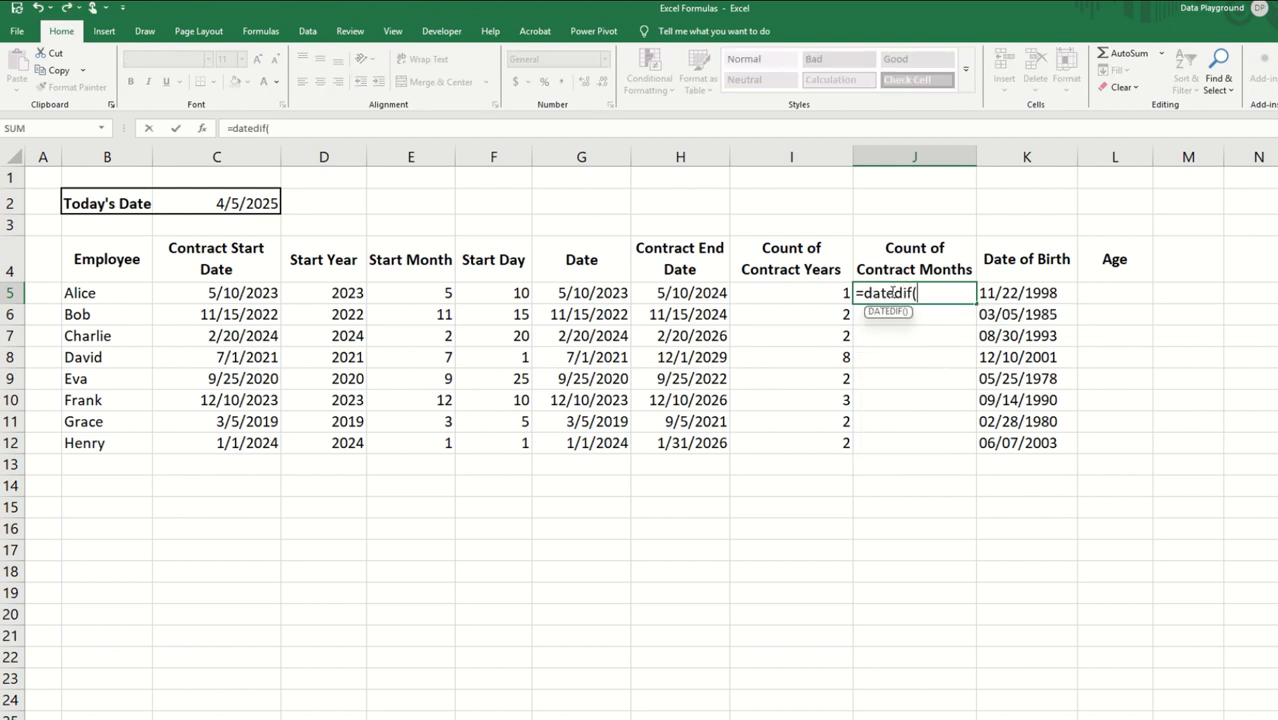
left_click(243, 292)
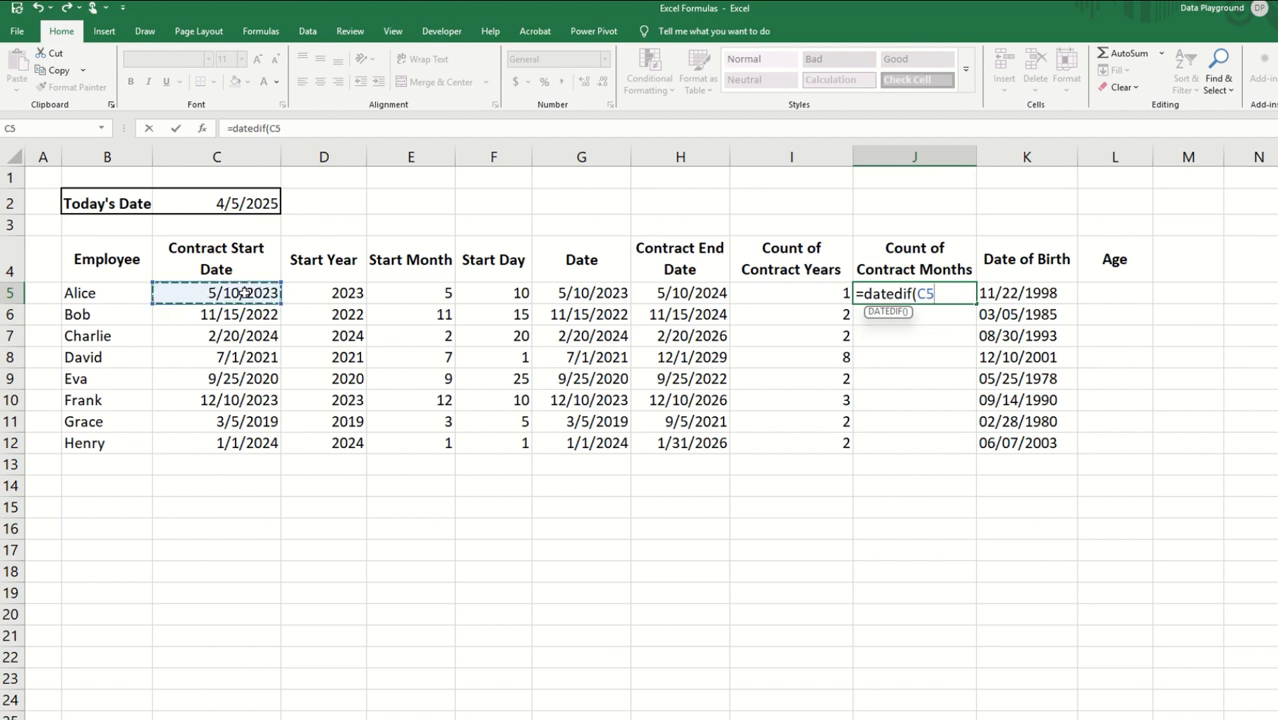
type(",")
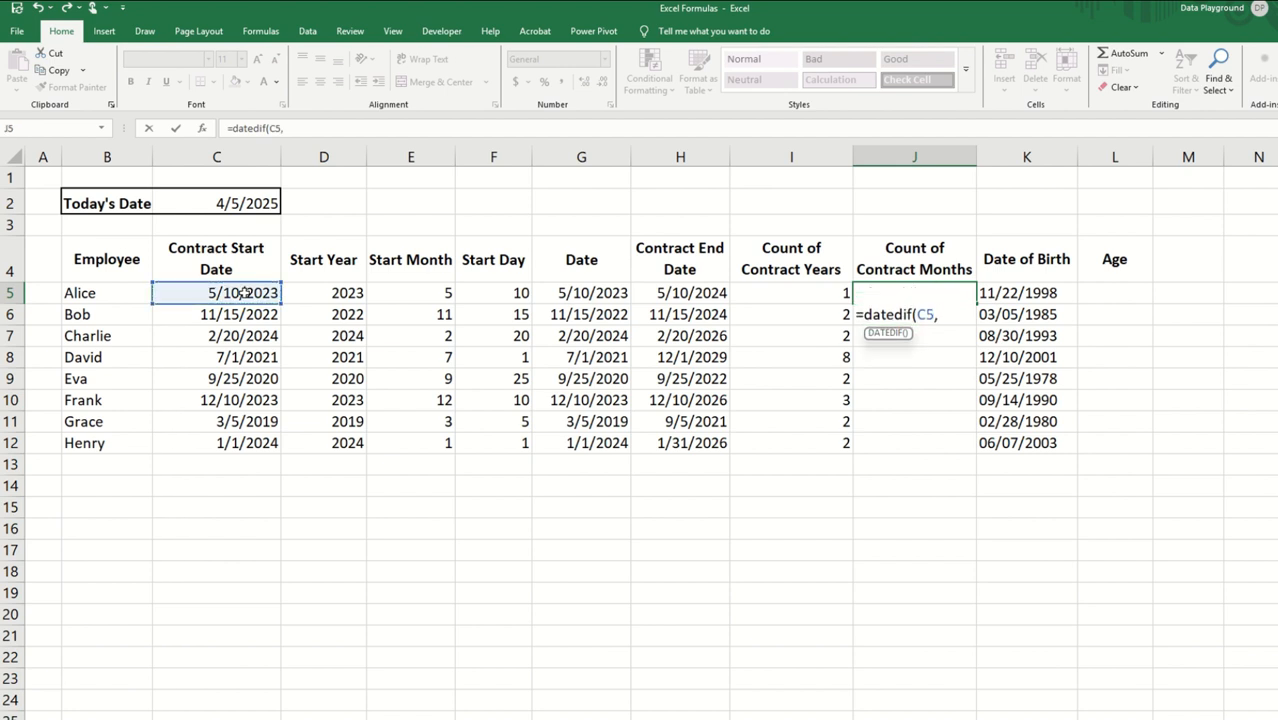
left_click(677, 296)
type(",")
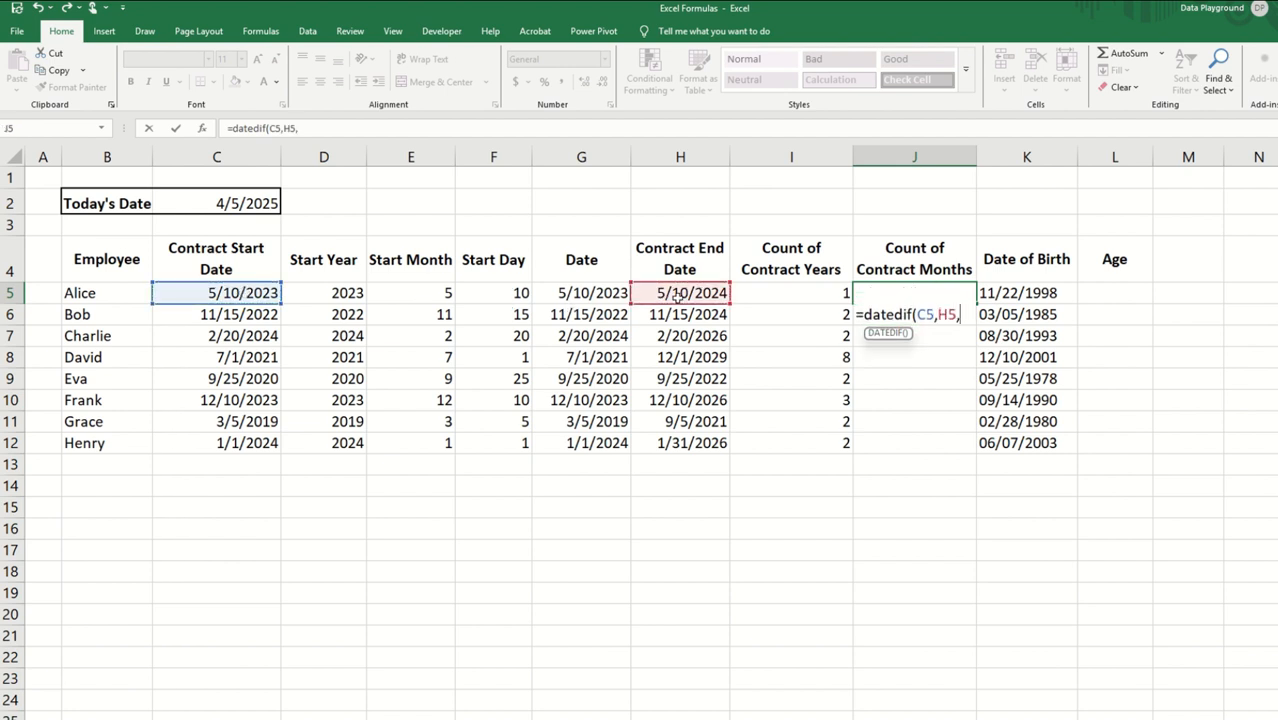
type("\"M")
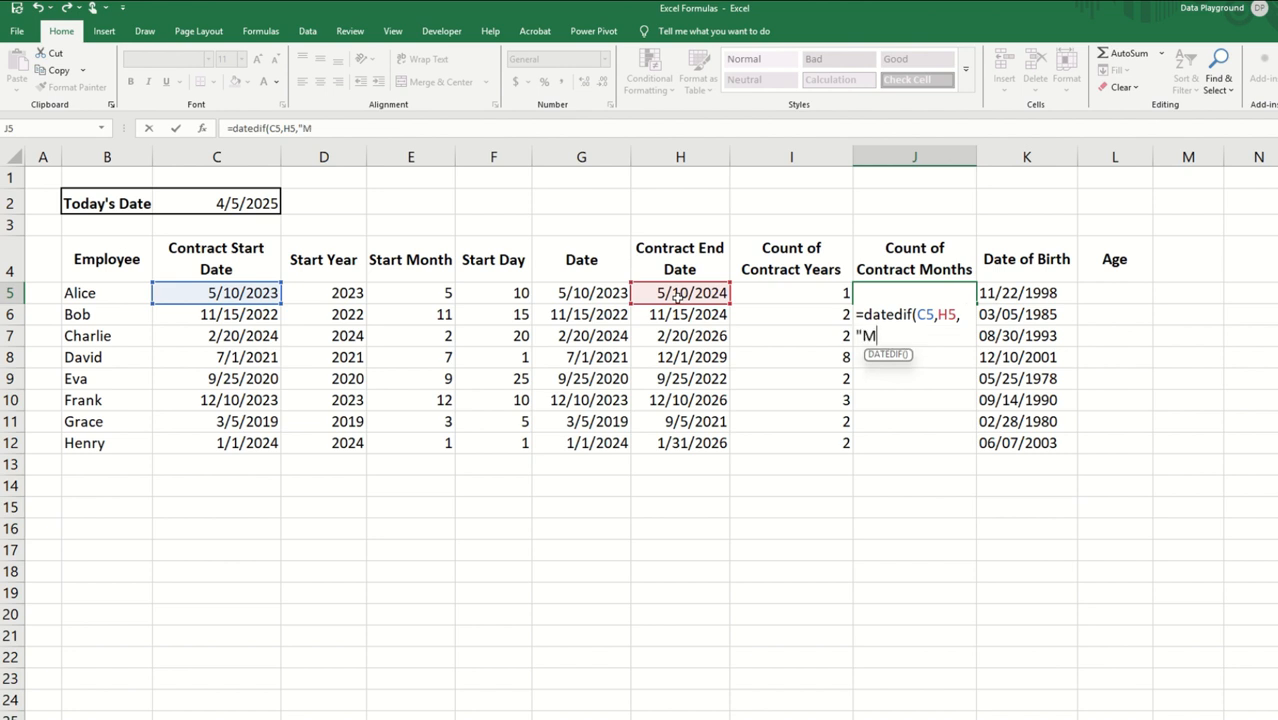
type("\")")
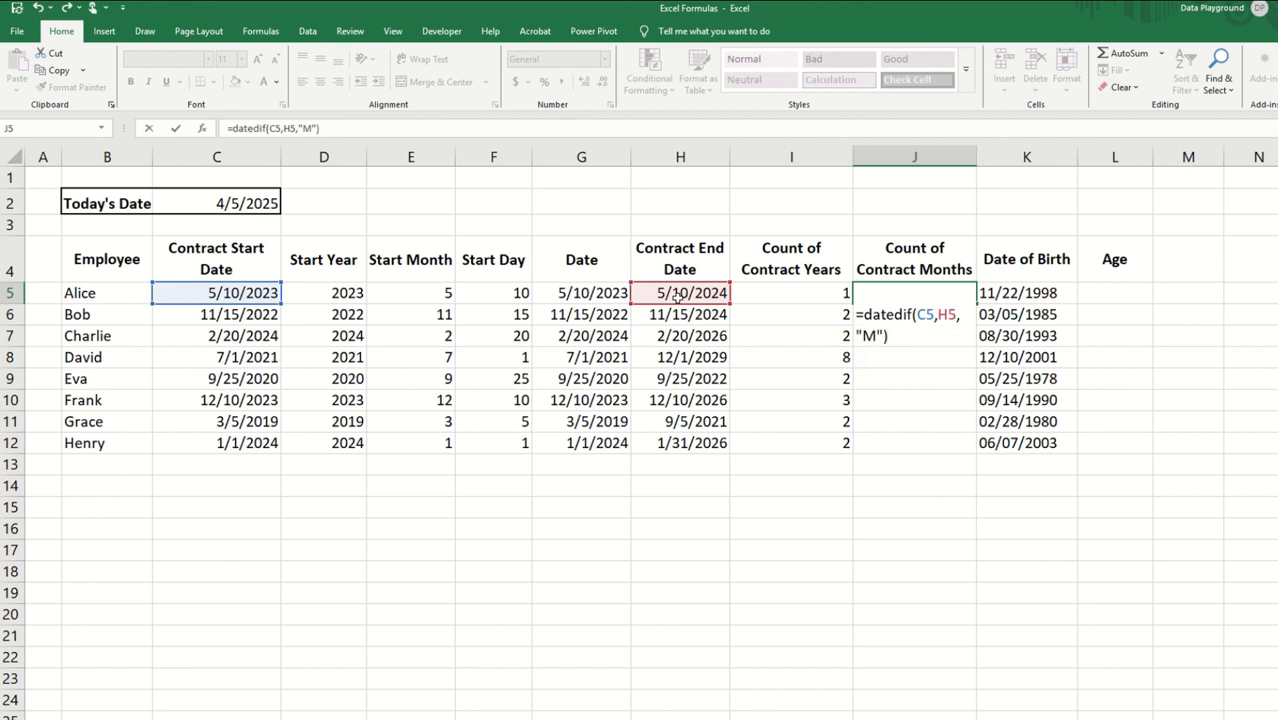
key("Return")
left_click(941, 290)
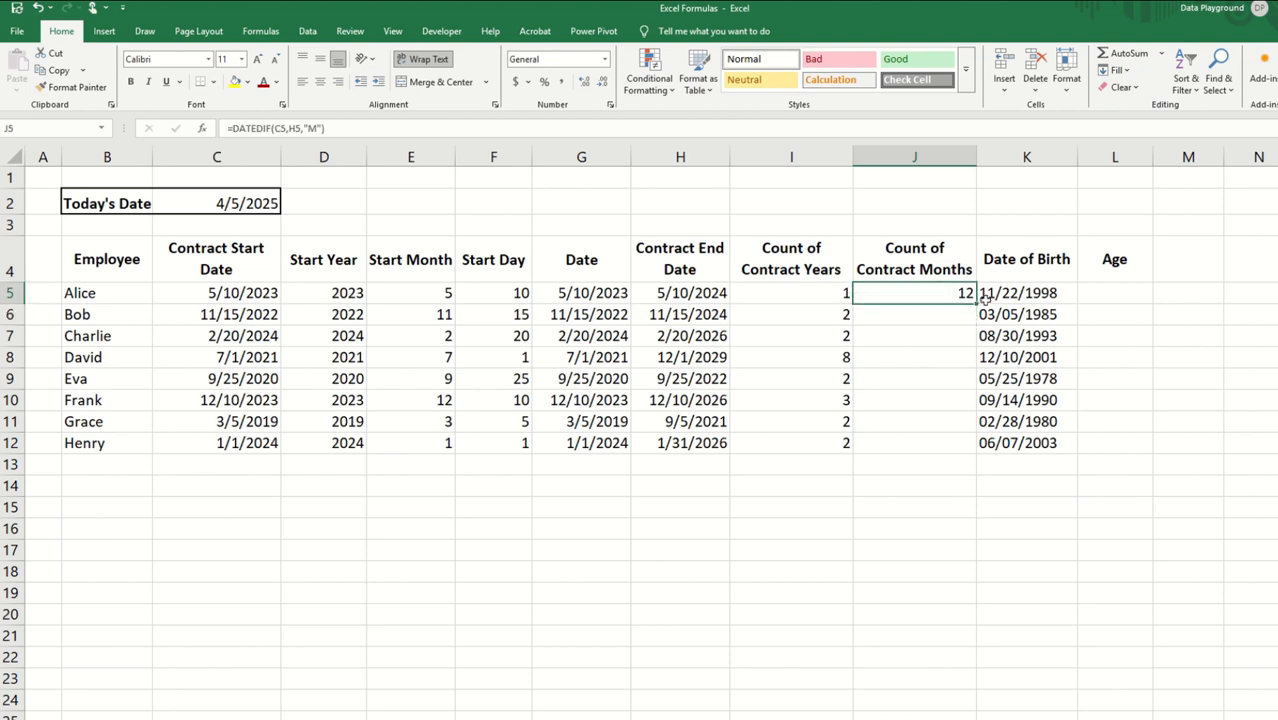
double_click(977, 302)
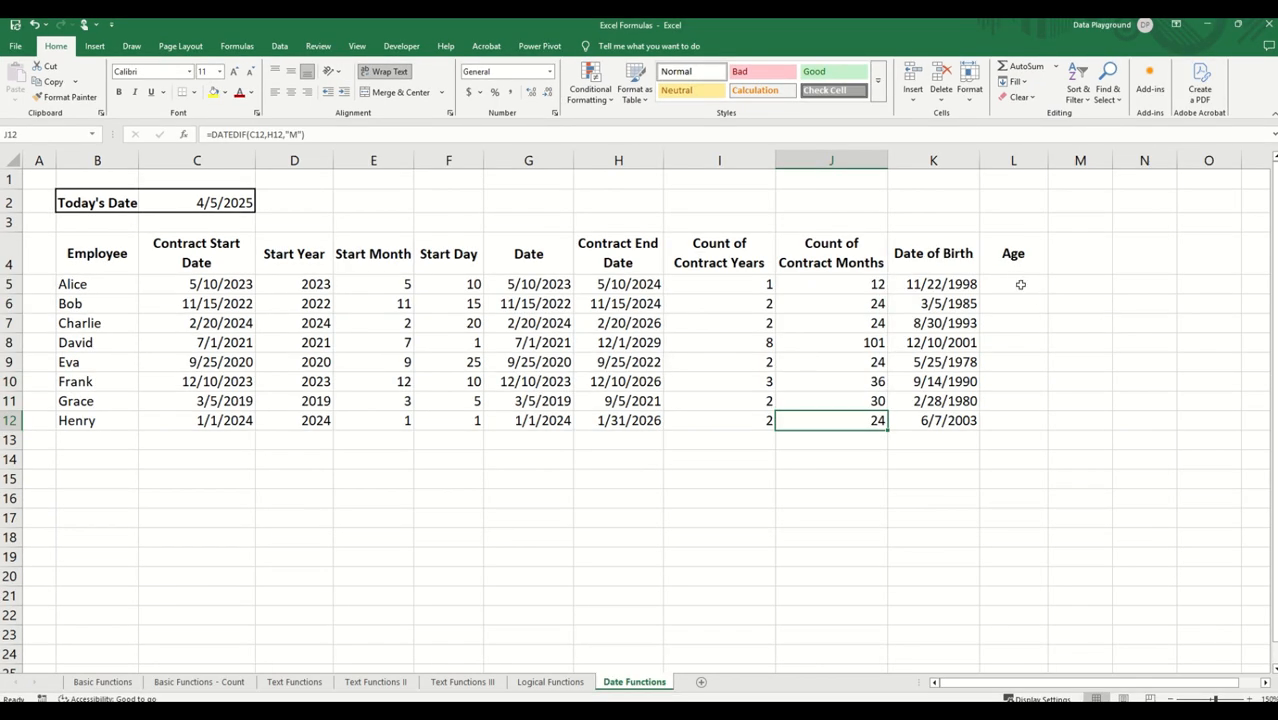
Enter =DATEDIF(K5,TODAY(),"Y") in L5 and fill it down the Age column to row 12.
left_click(1016, 283)
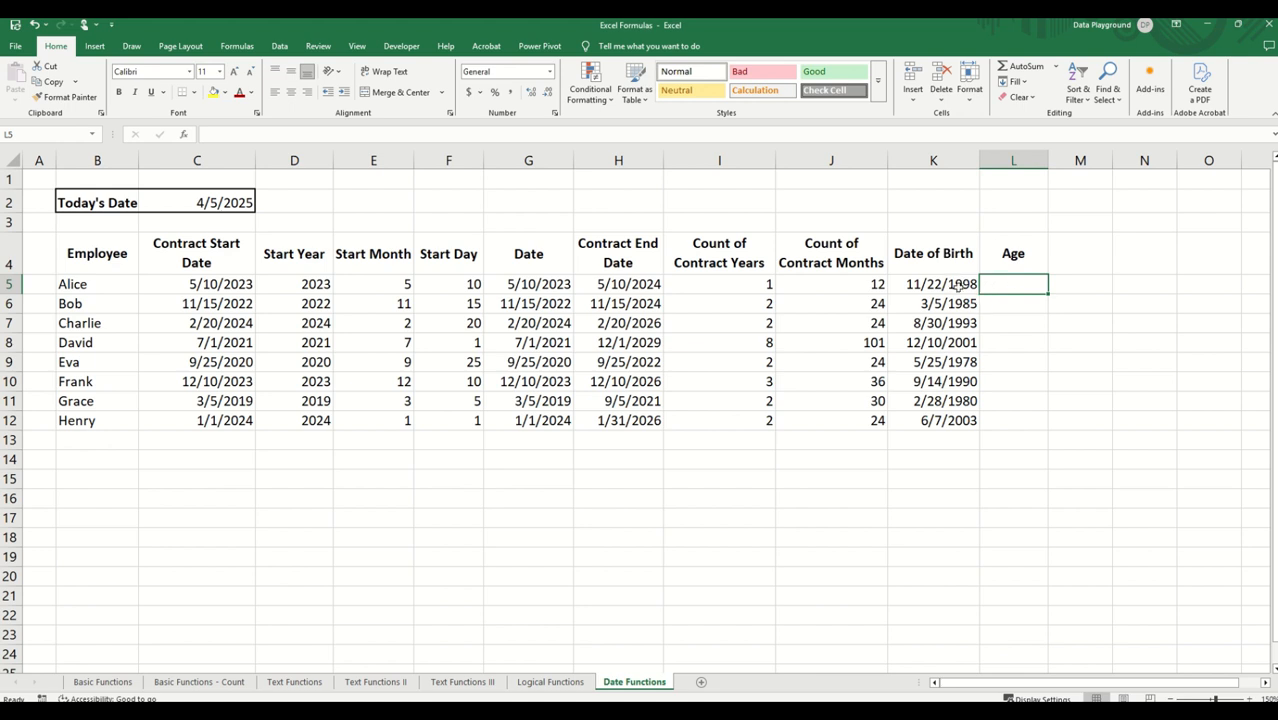
type("=")
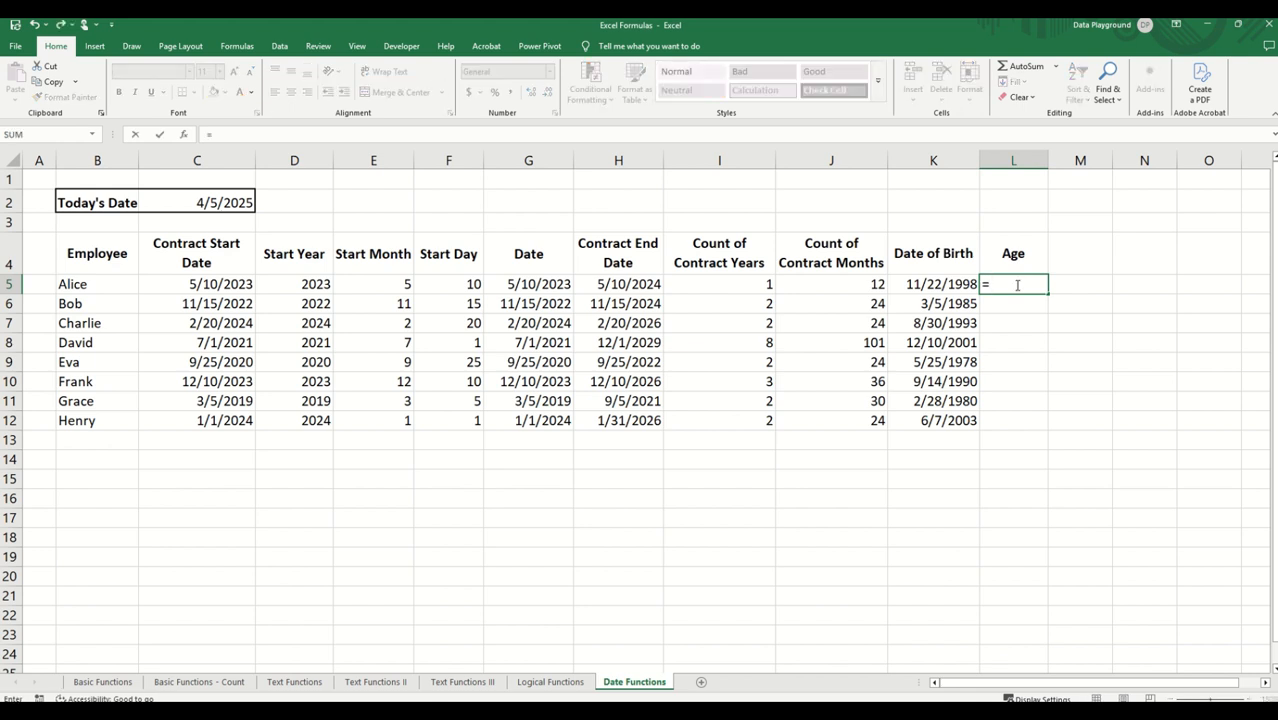
type("datef")
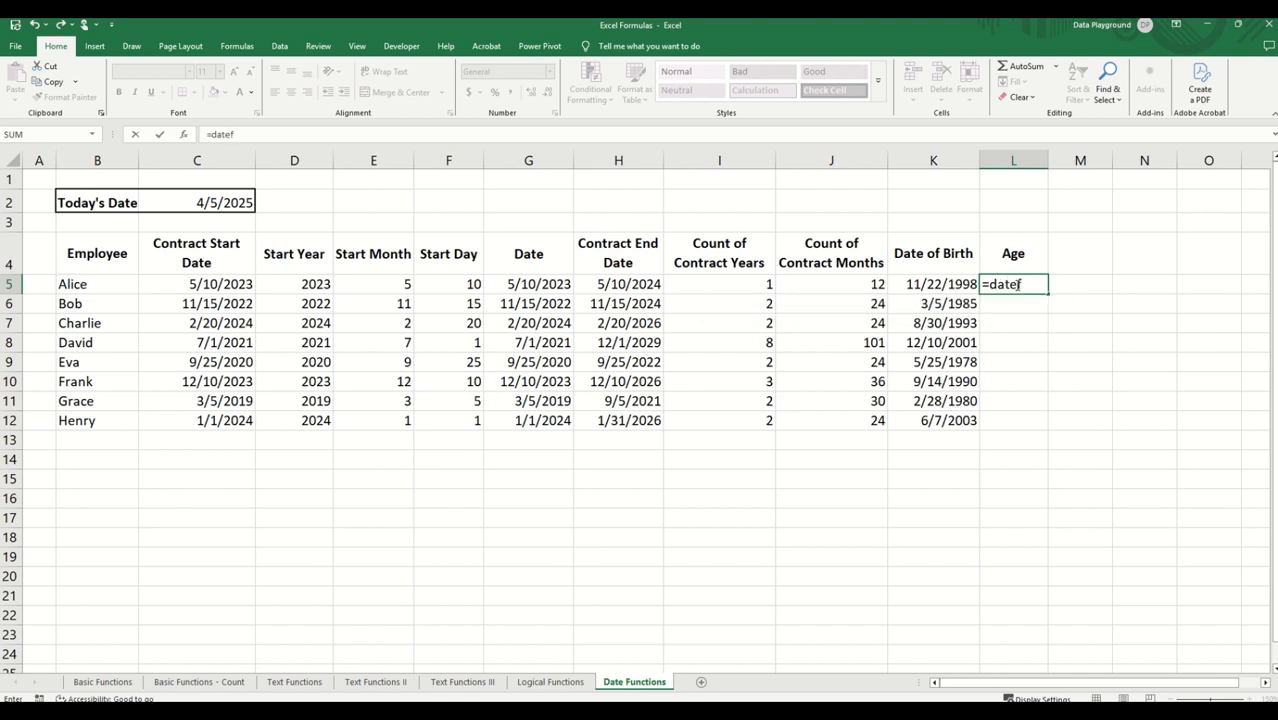
key("BackSpace")
type("dif")
key("BackSpace")
type("f(")
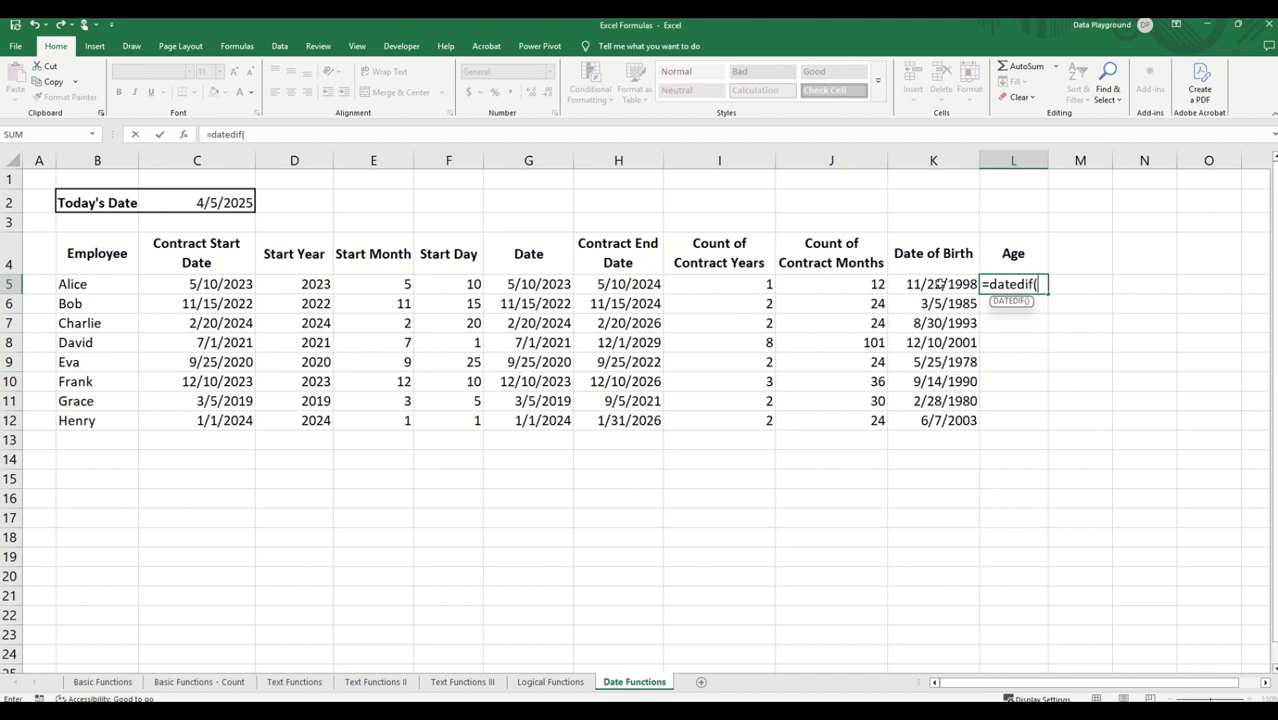
left_click(938, 284)
type(",")
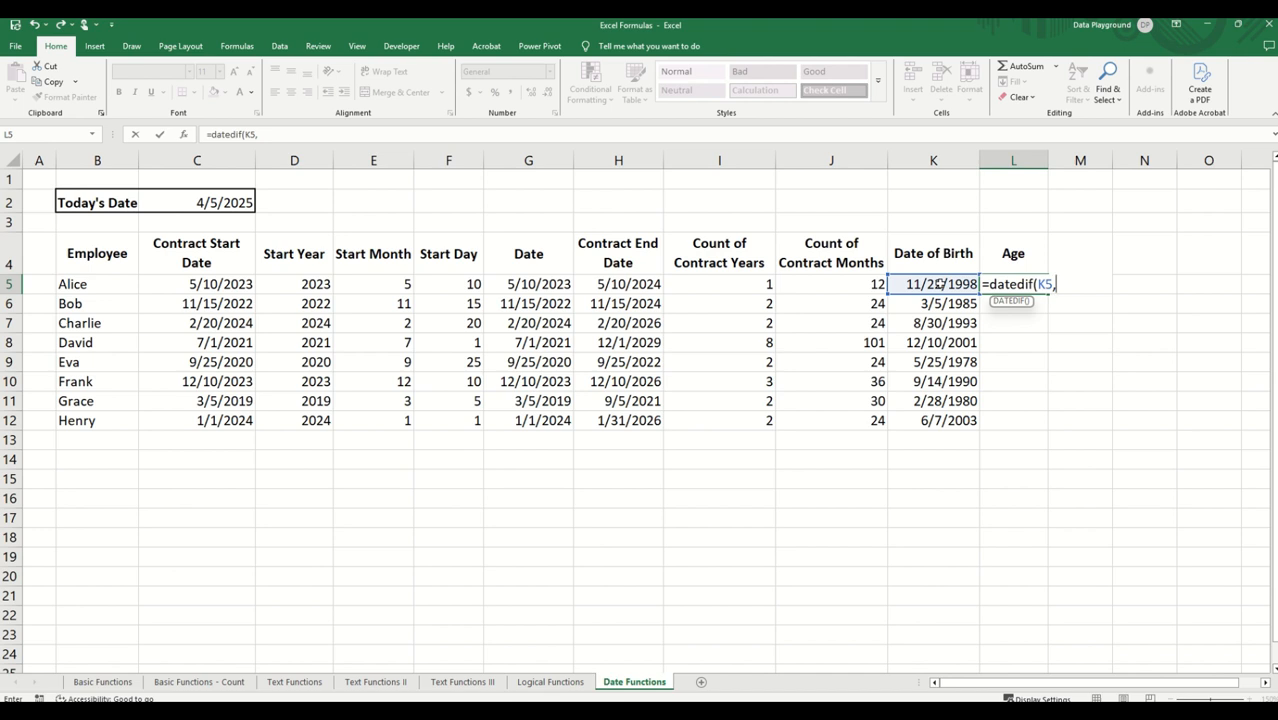
type("today(),\"Y\"")
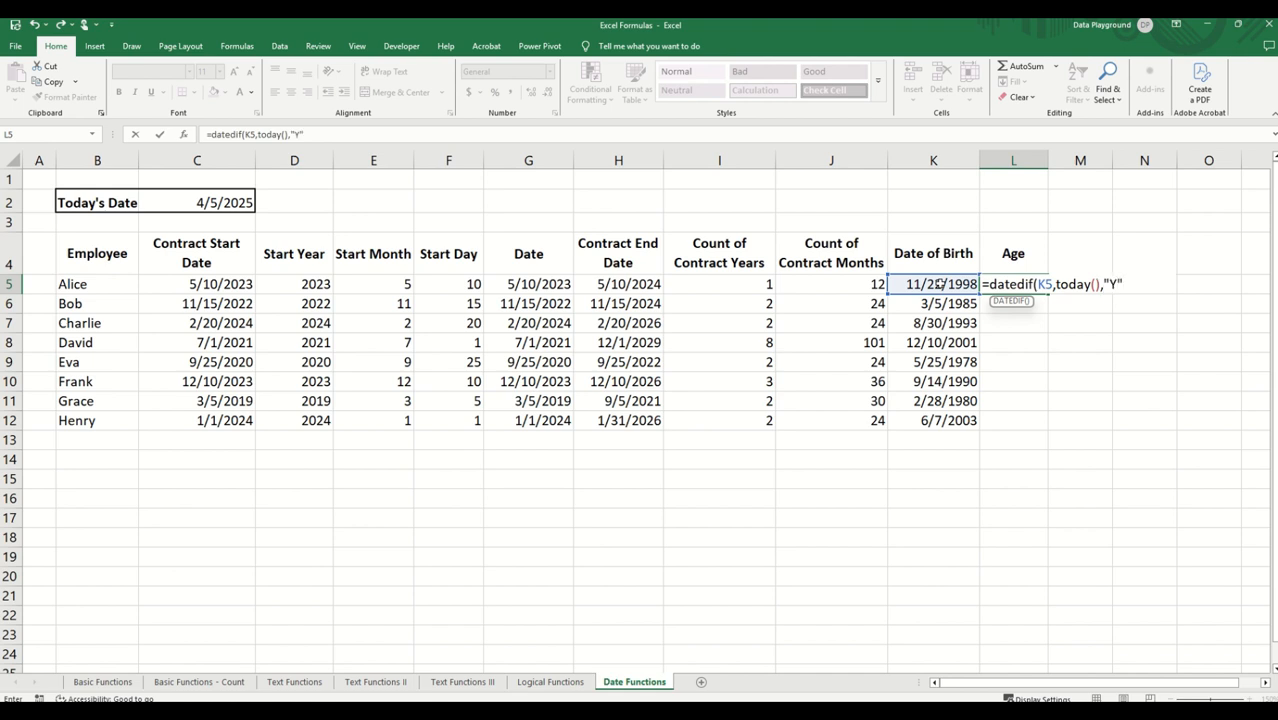
type(")")
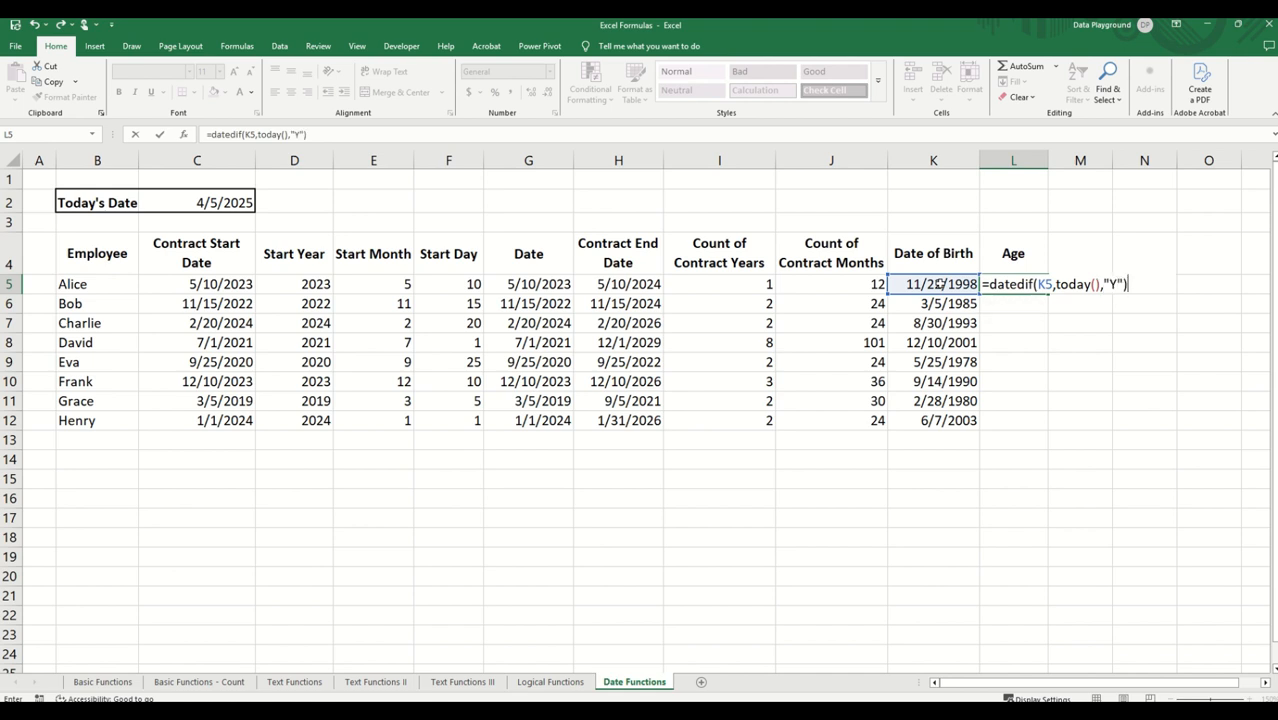
key("Return")
left_click(1030, 282)
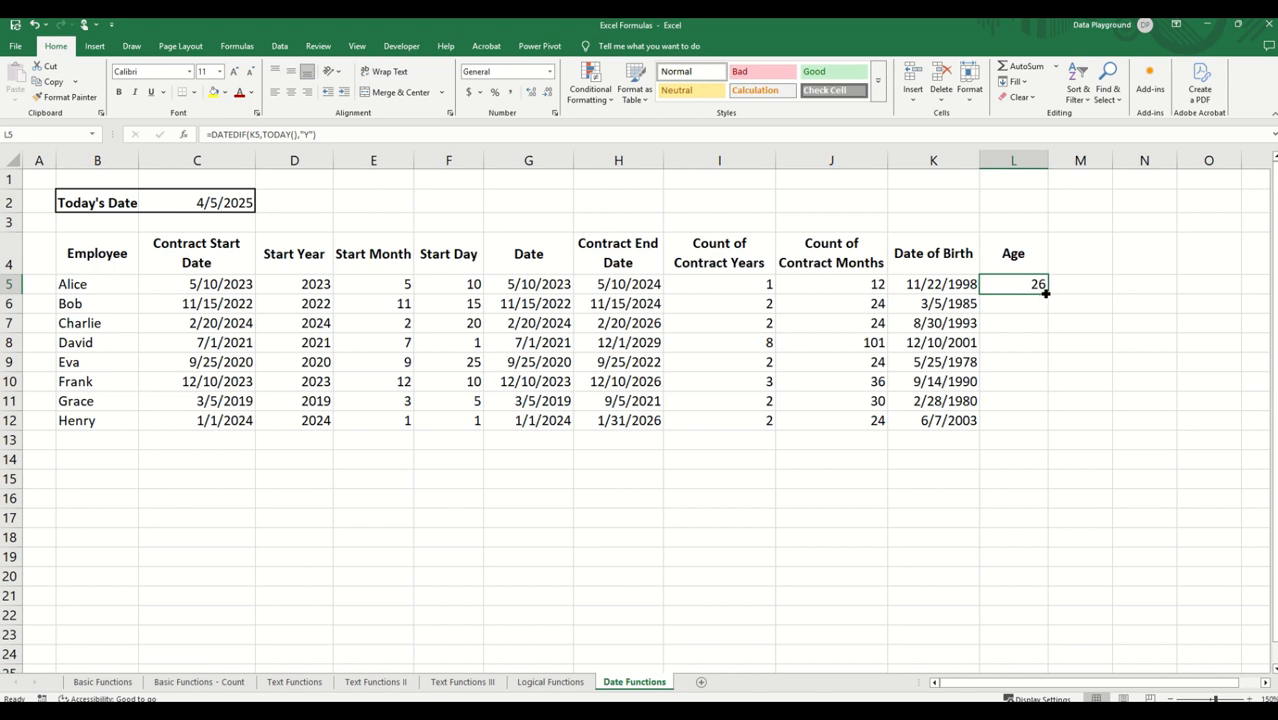
double_click(1045, 291)
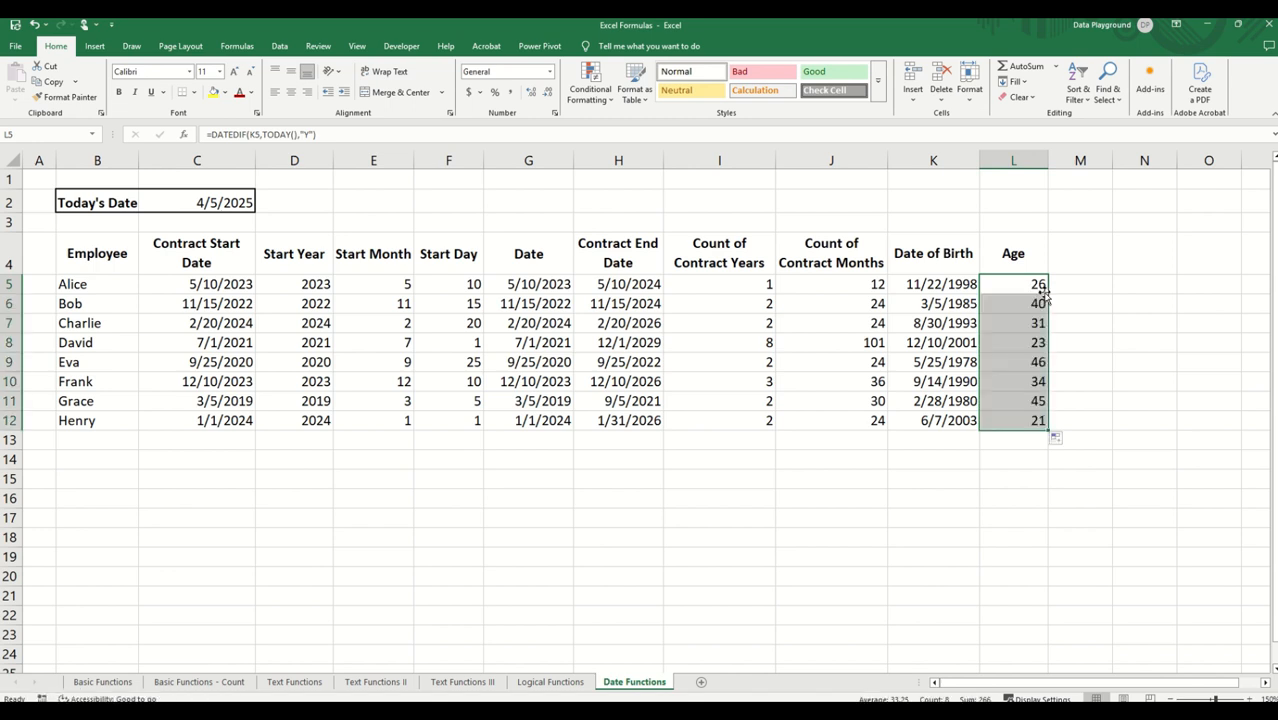